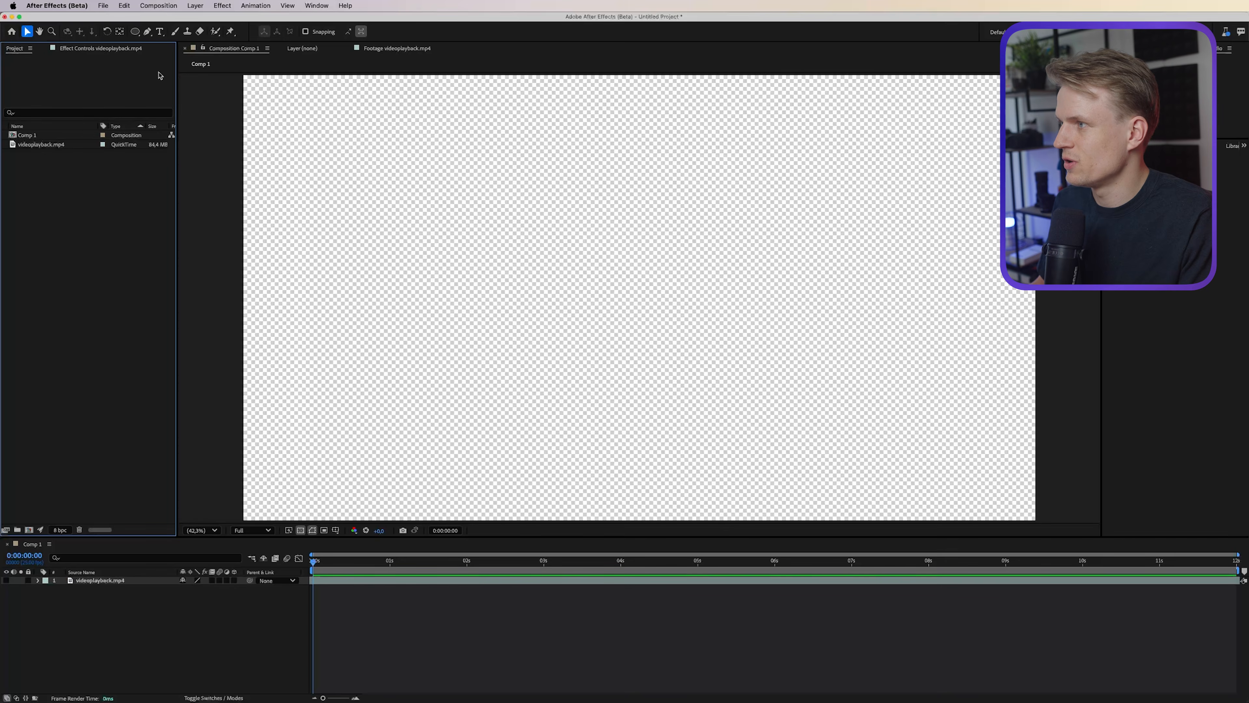
click(170, 20)
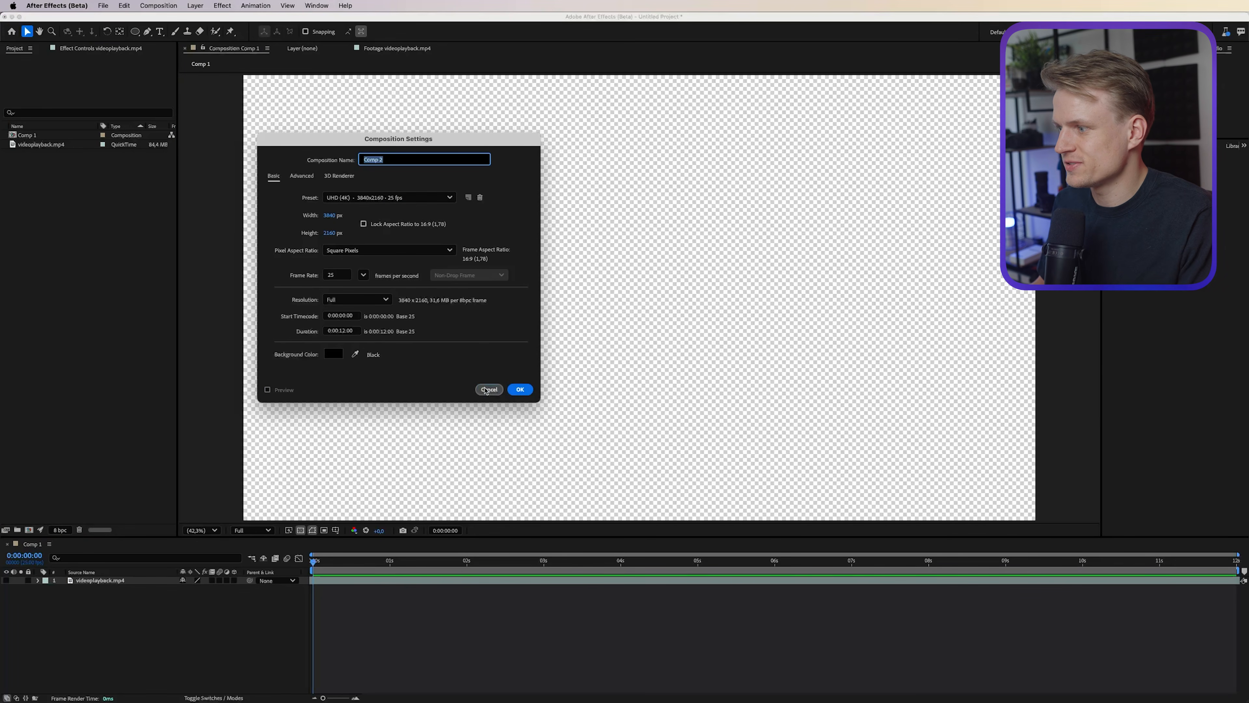
click(518, 390)
Create a composition-sized off-white solid layer named BG.
click(191, 5)
mouse_move(202, 20)
click(320, 31)
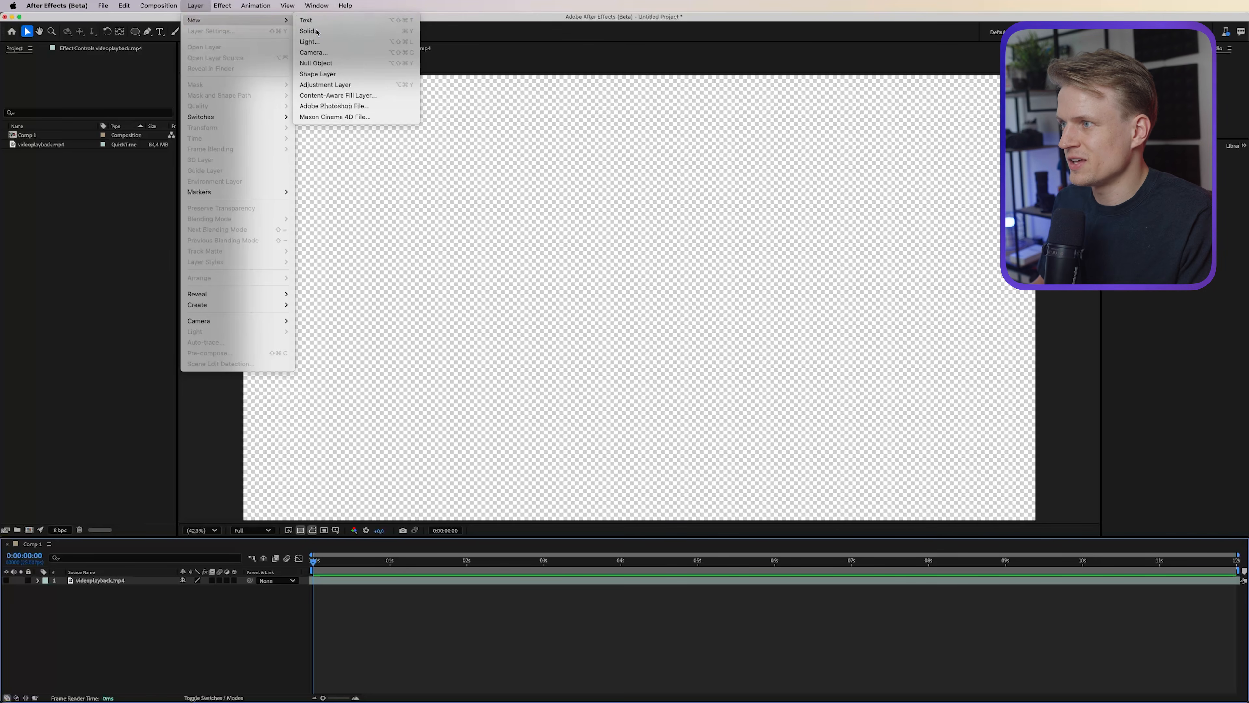
click(445, 316)
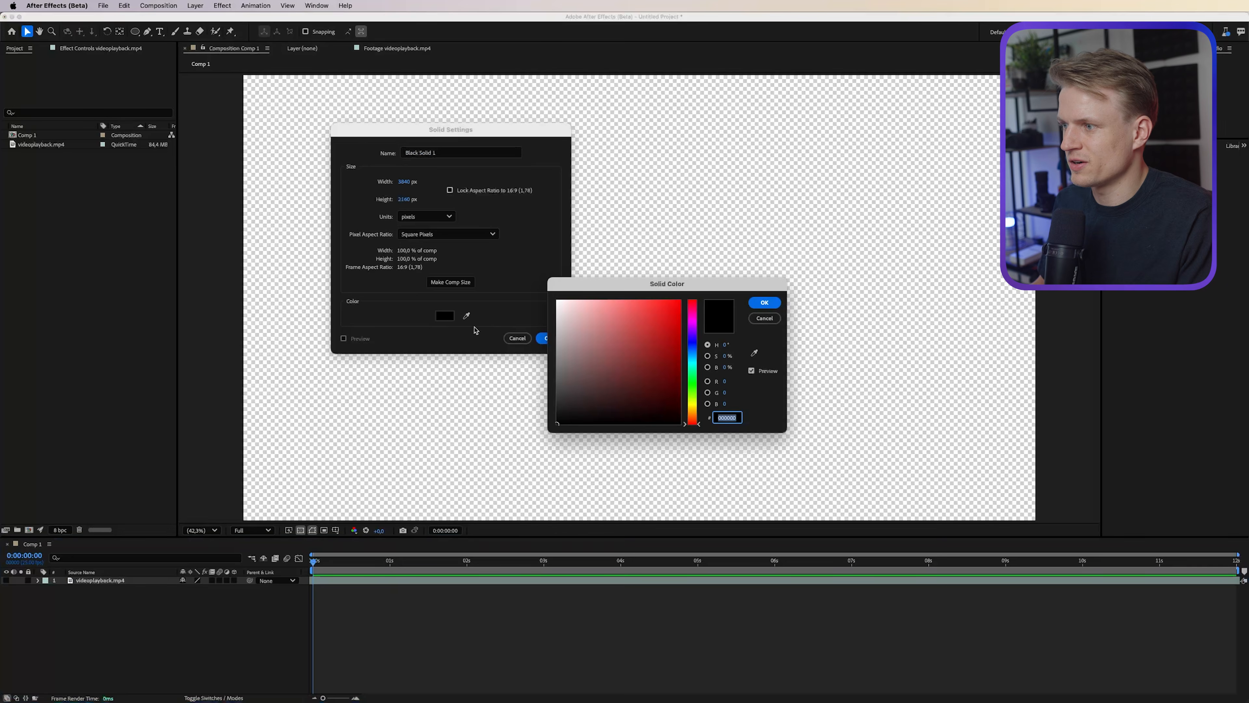
drag(591, 334, 508, 304)
click(764, 302)
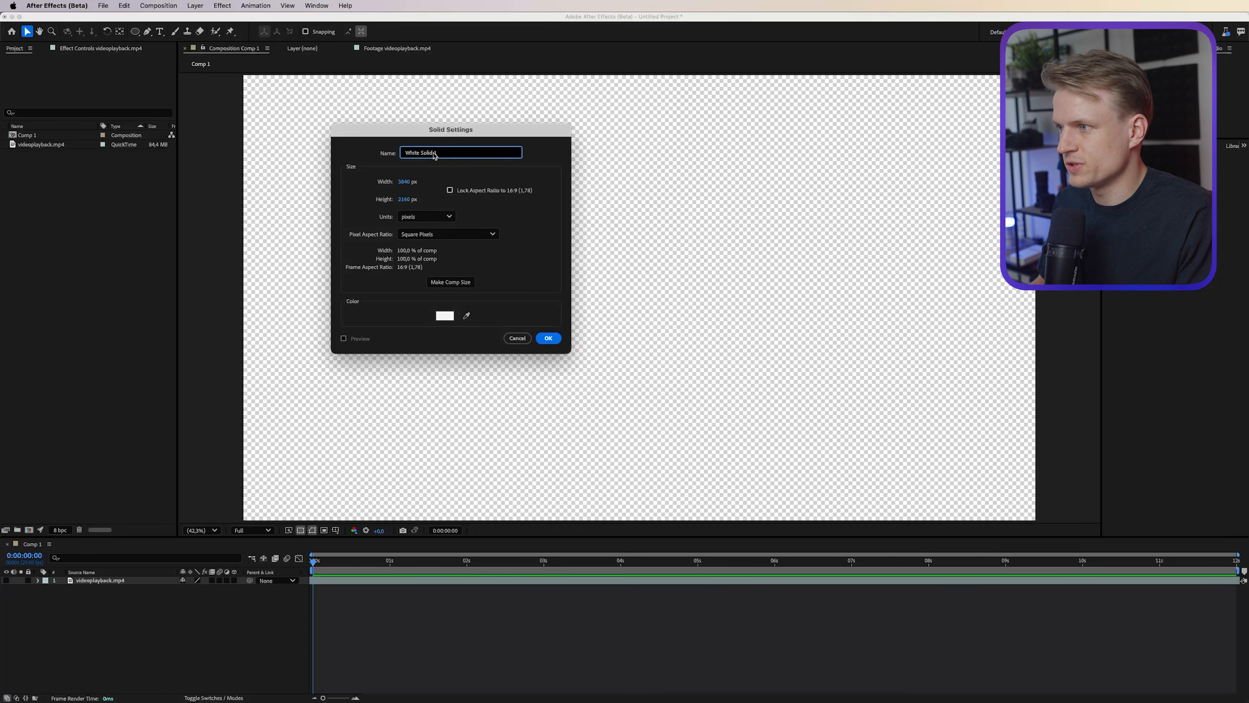
text(BG)
key(Return)
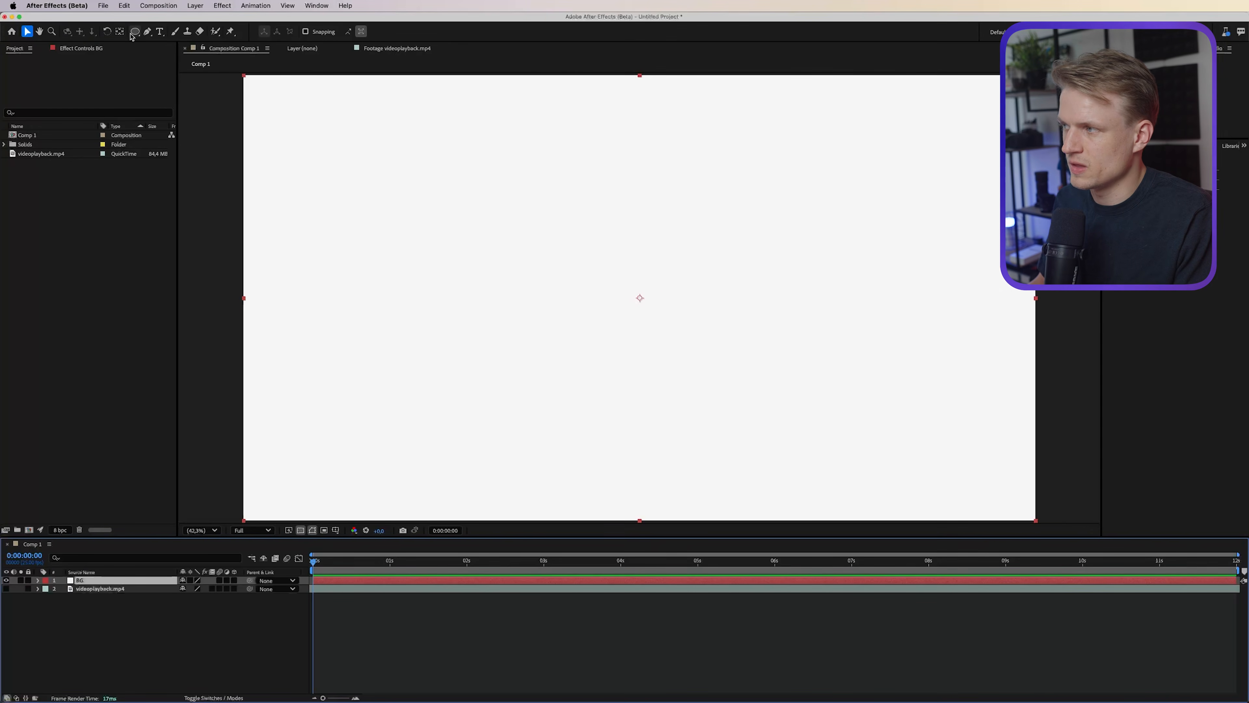
Draw a wide ellipse about 561 × 199 px on a new shape layer, filled light blue 9DE4EC with a near-black stroke.
click(136, 32)
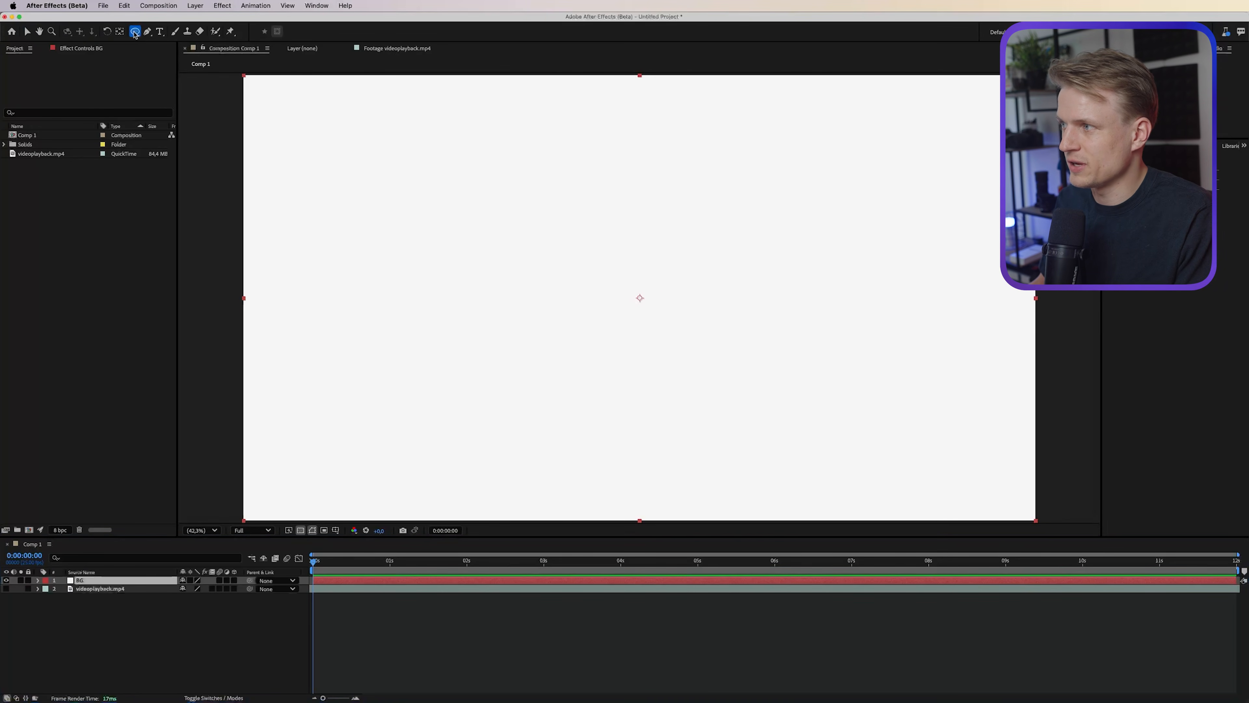
click(386, 653)
click(308, 32)
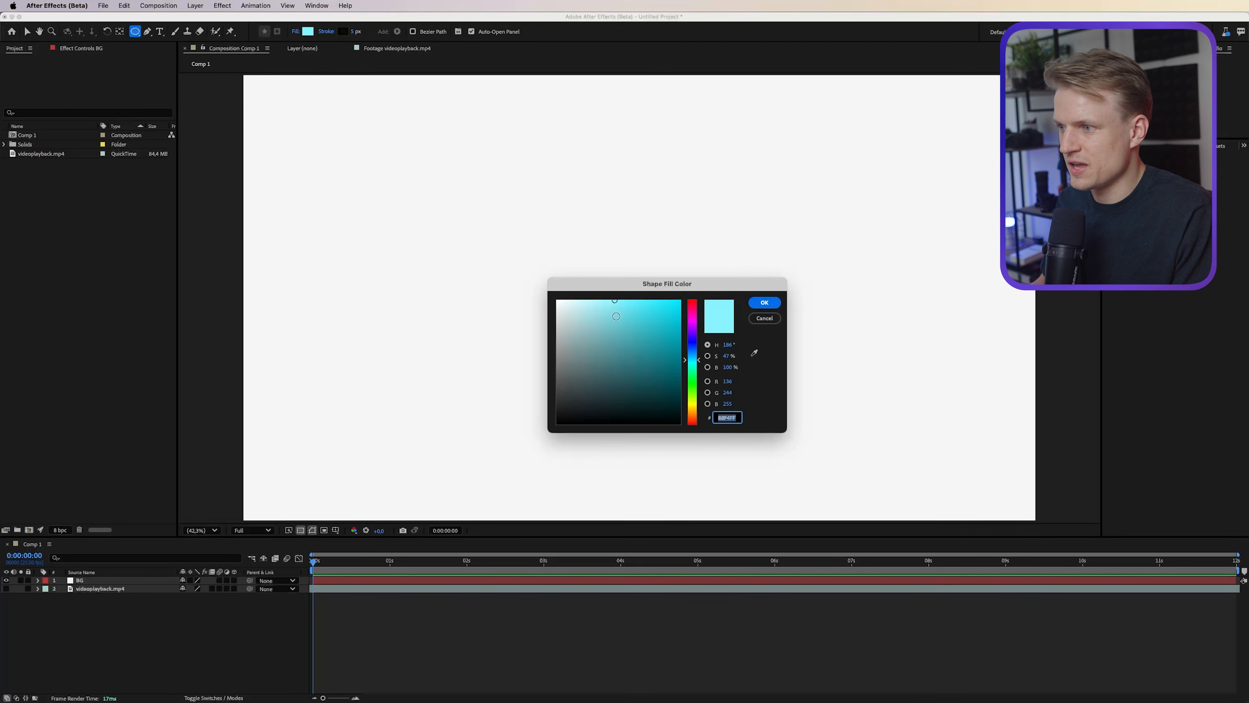
drag(599, 312, 597, 309)
click(764, 302)
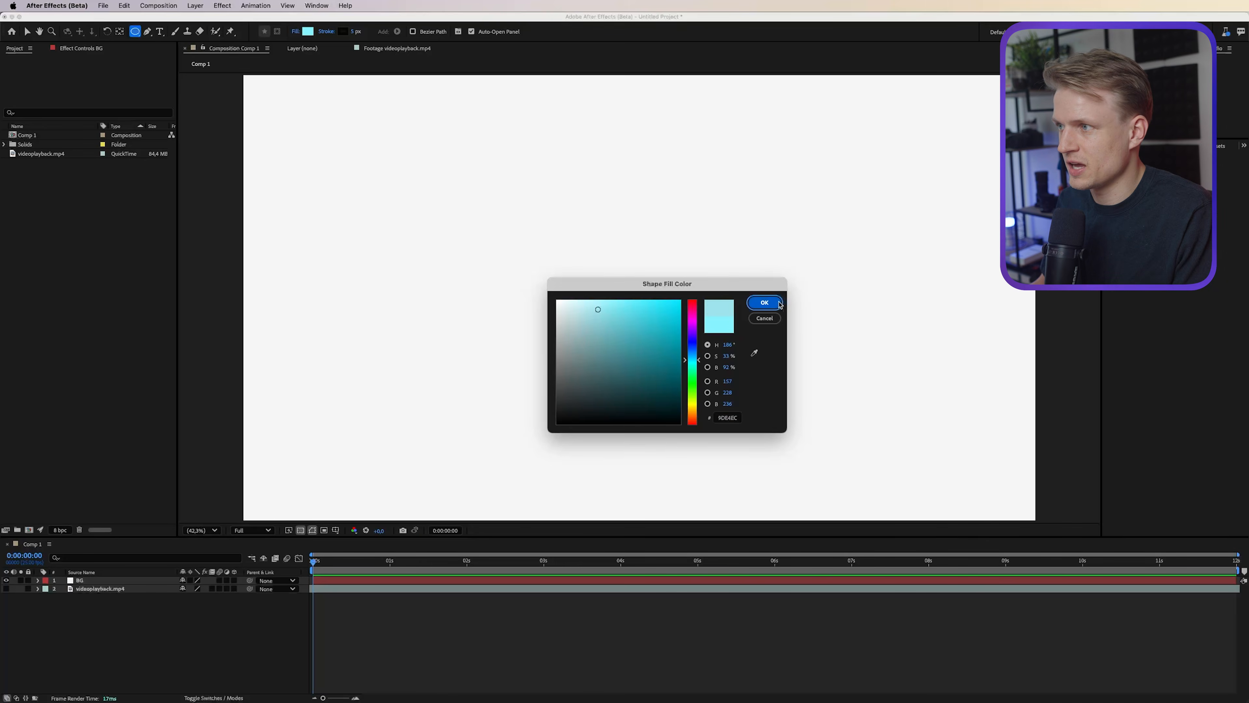
click(342, 32)
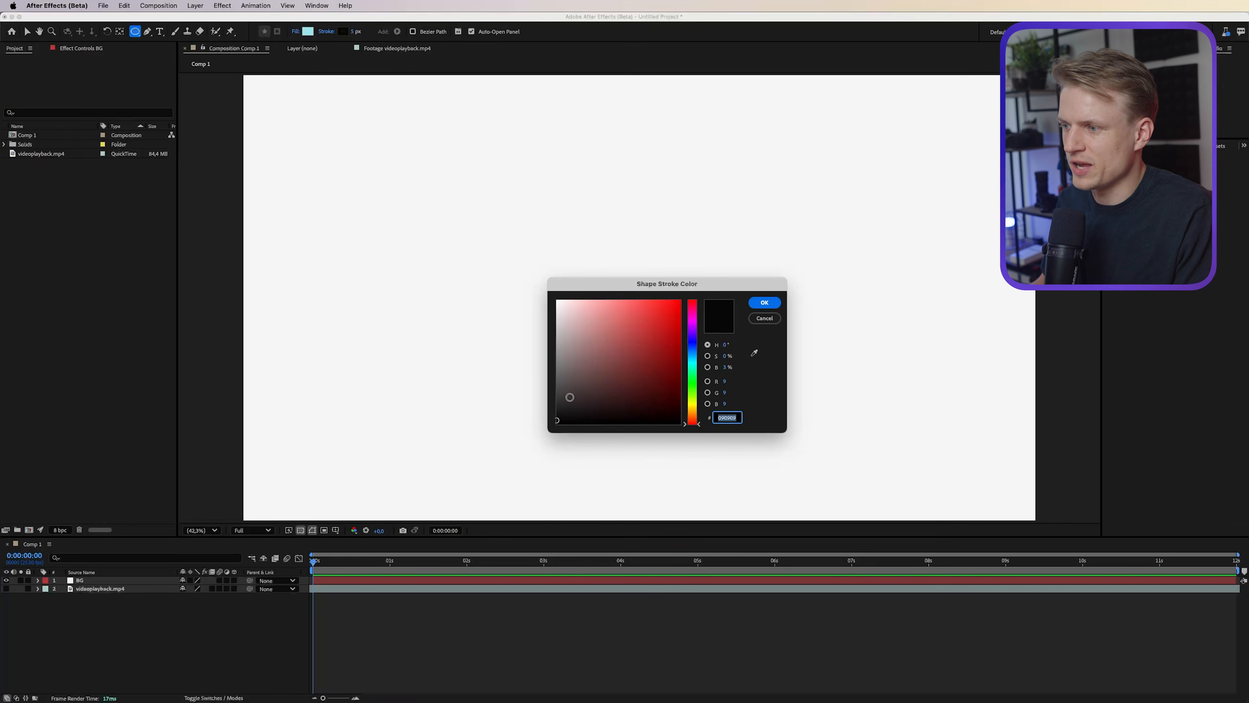
click(753, 303)
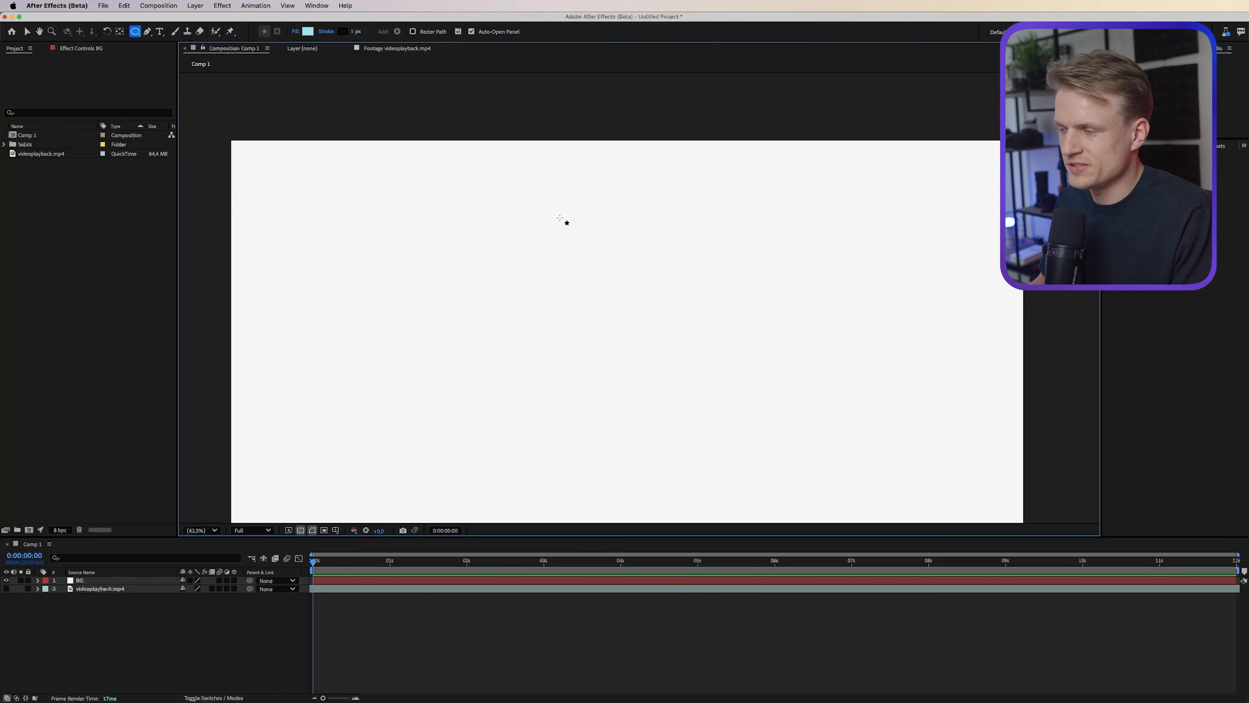
drag(534, 224, 648, 266)
key(v)
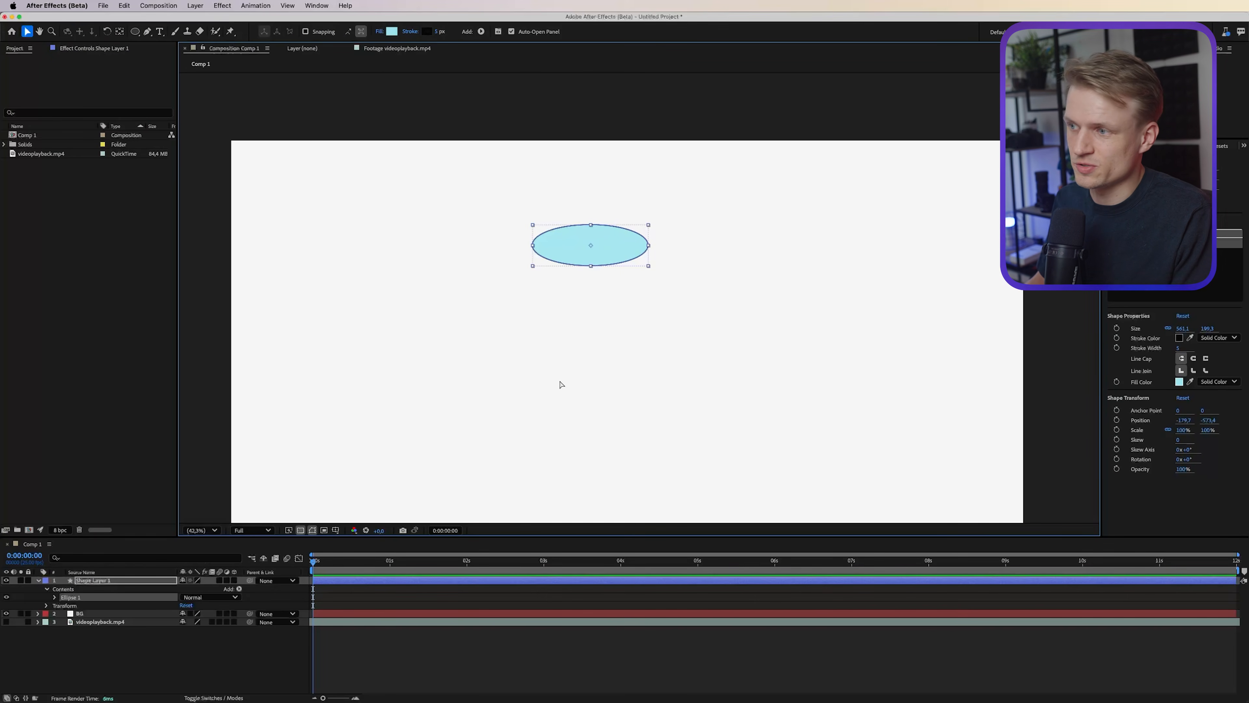
Duplicate the ellipse, place the copy beneath the original in the layer contents and nudge it slightly downward.
key(super+d)
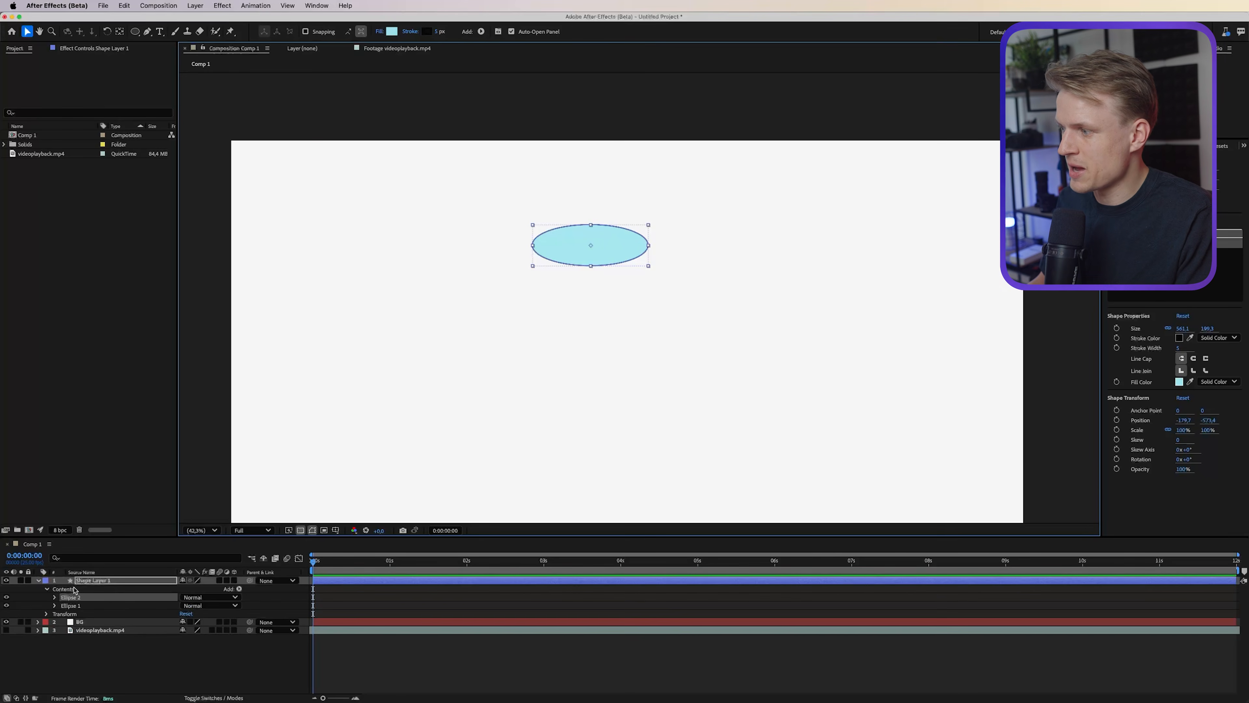
drag(69, 601, 83, 611)
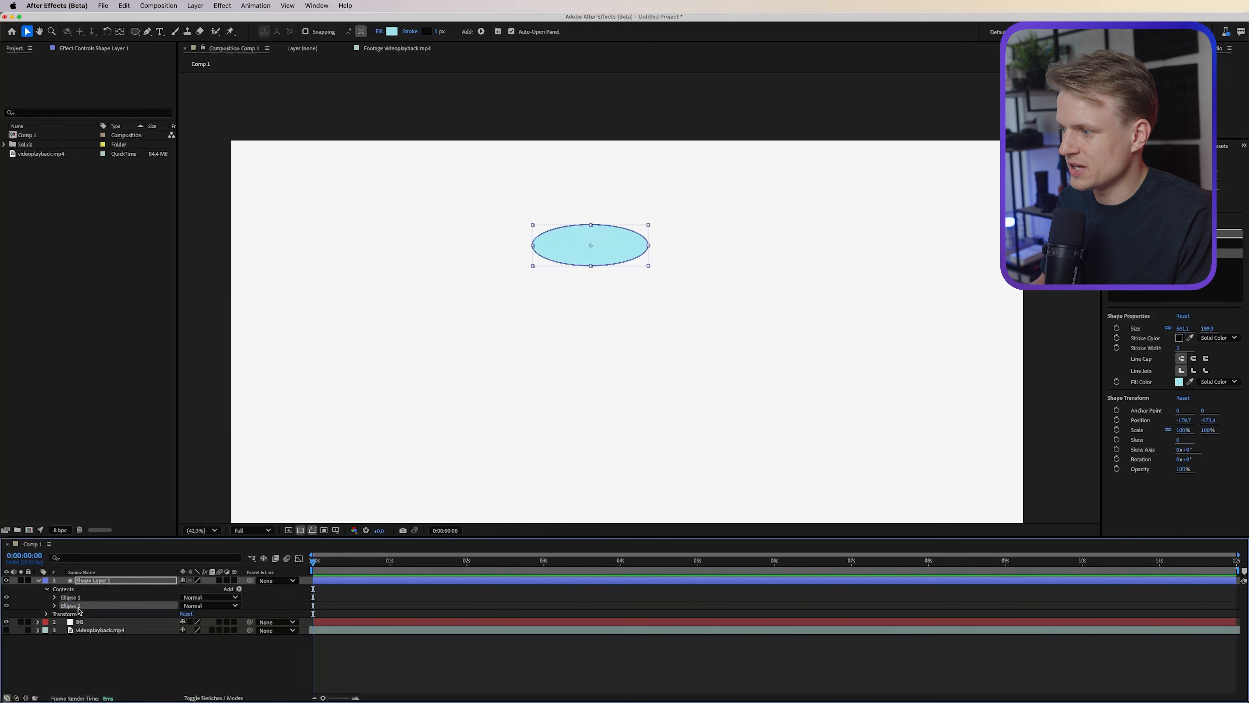
key(shift+Down)
key(shift+Down)
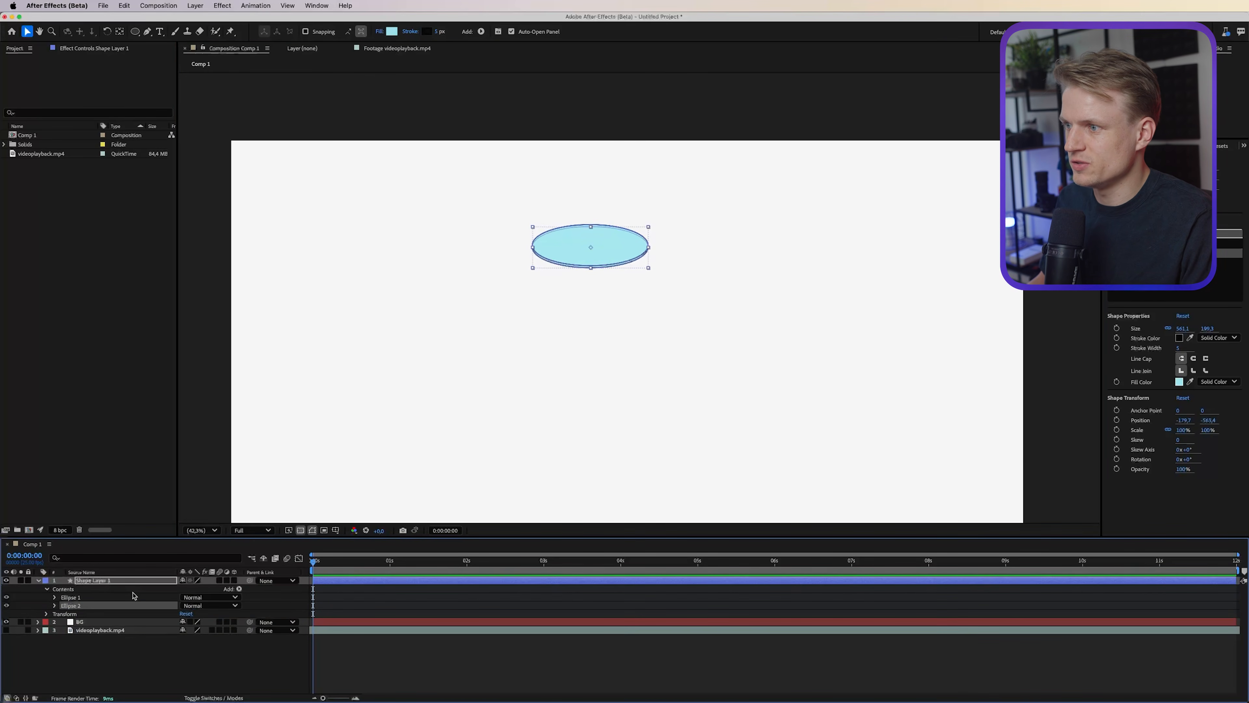
key(shift+Down)
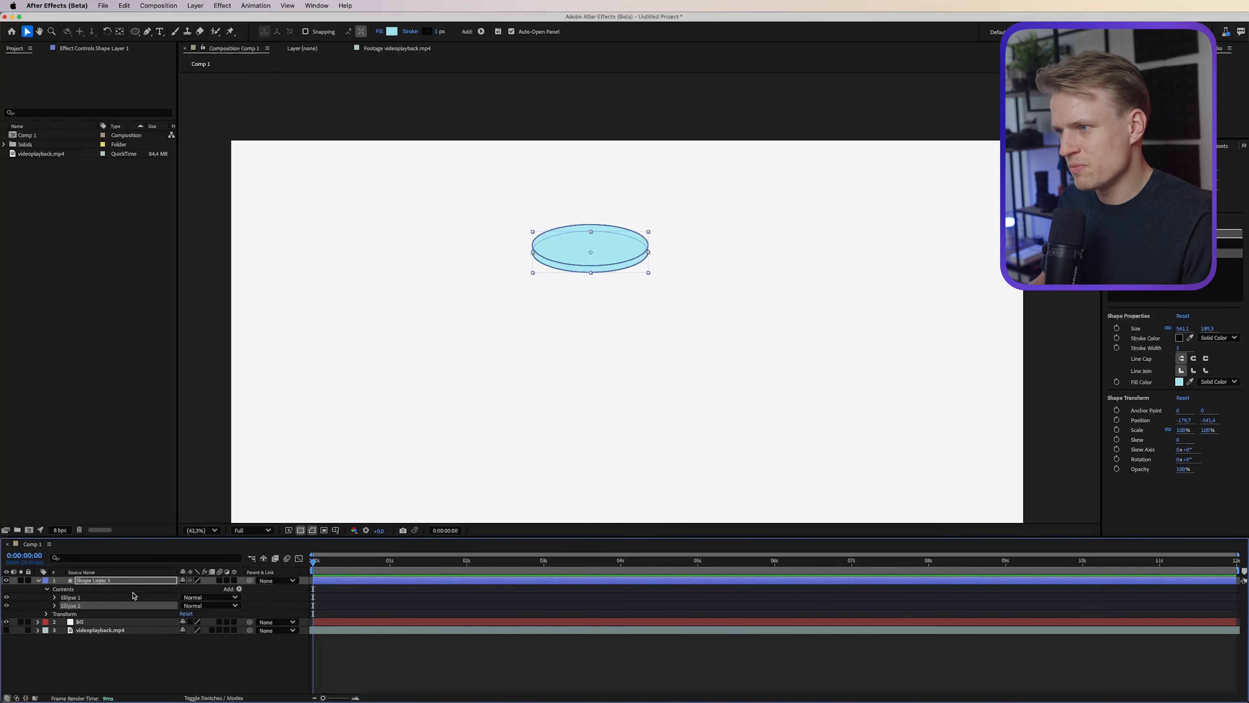
key(Up)
key(Up)
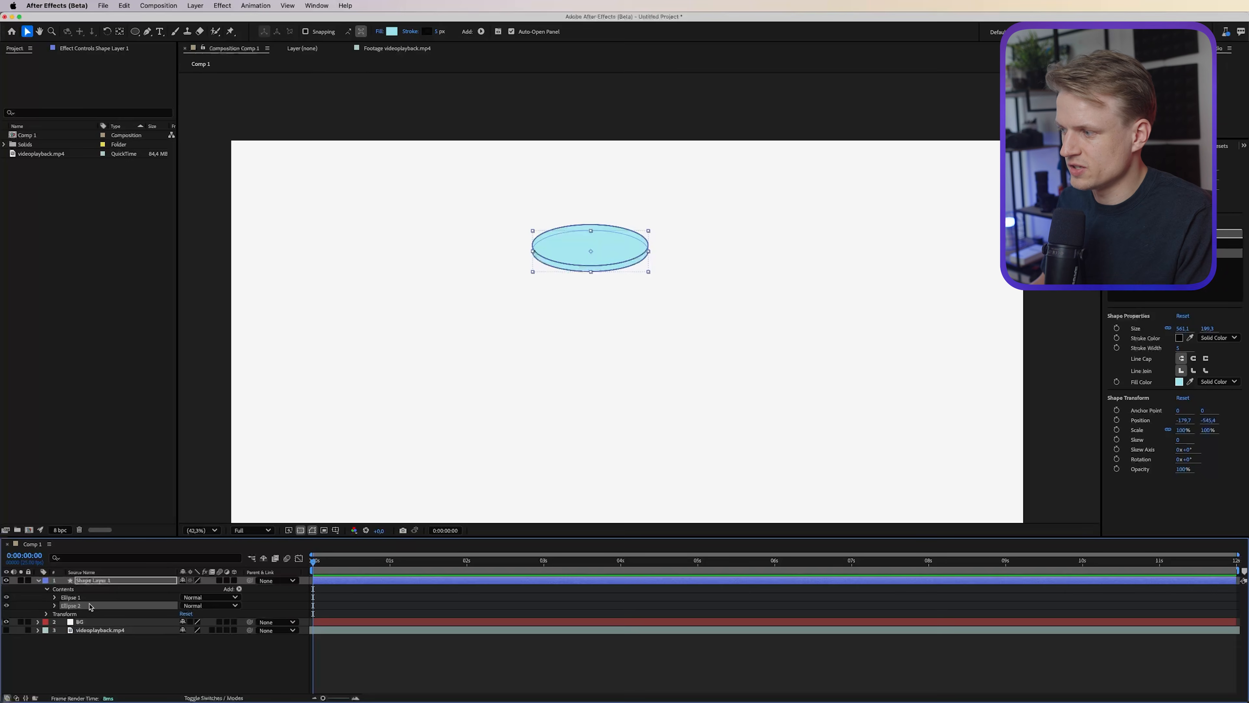
Duplicate the lower ellipse, scale the copy to about 126% by 157% and position it slightly lower behind the first two.
key(super+d)
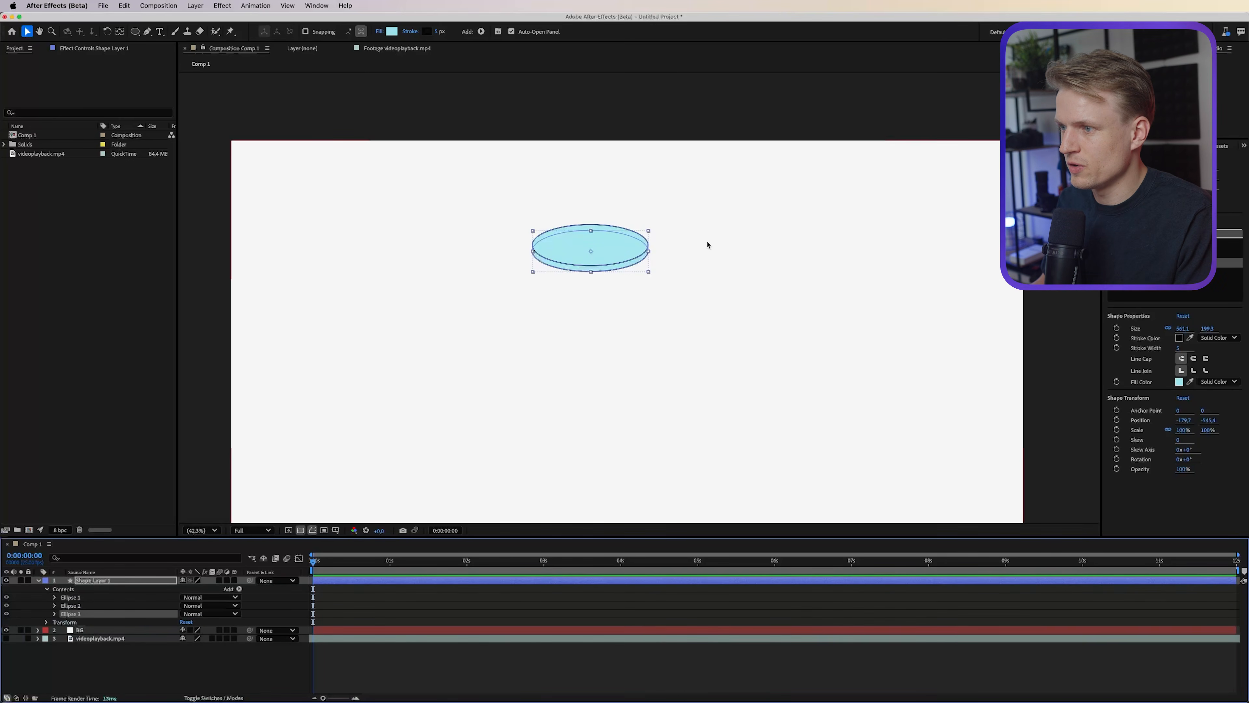
drag(598, 245, 662, 295)
key(shift+Up)
key(shift+Up)
key(shift+Up)
key(shift+Up)
key(shift+Up)
key(shift+Down)
key(shift+Down)
key(shift+Down)
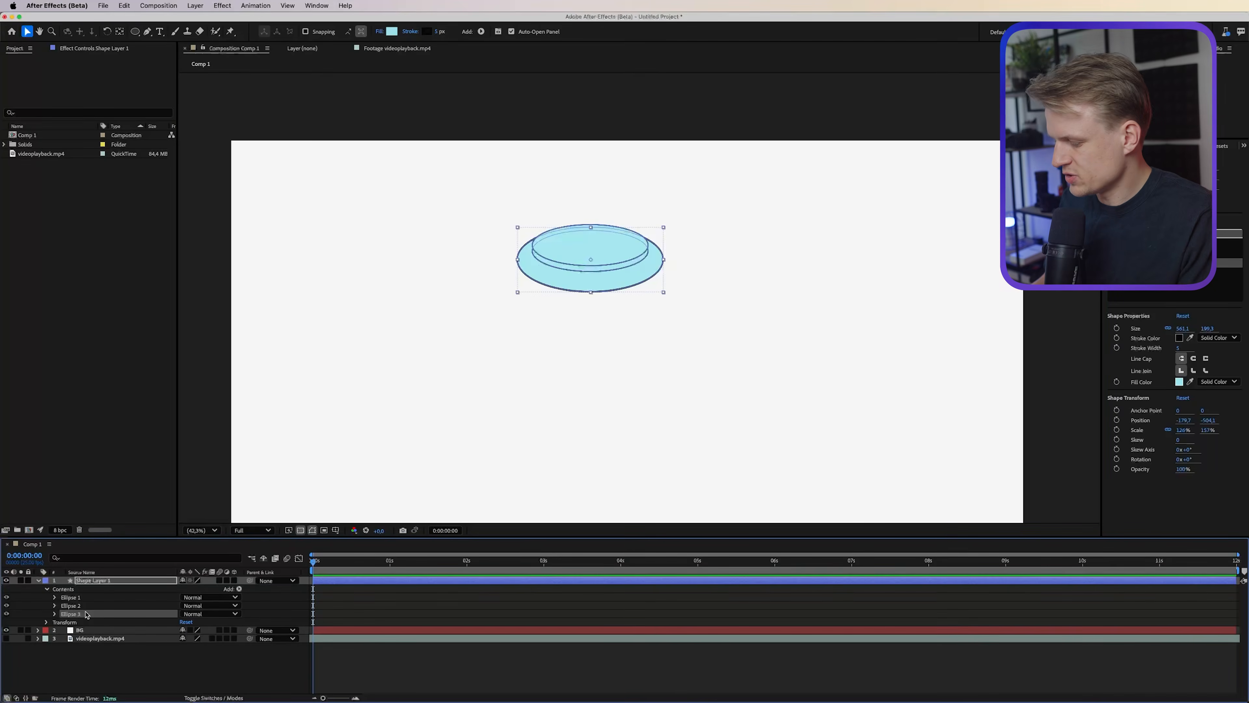
Duplicate the large ellipse, shift the copy down about 60 px and move it to the bottom of the layer contents.
key(super+d)
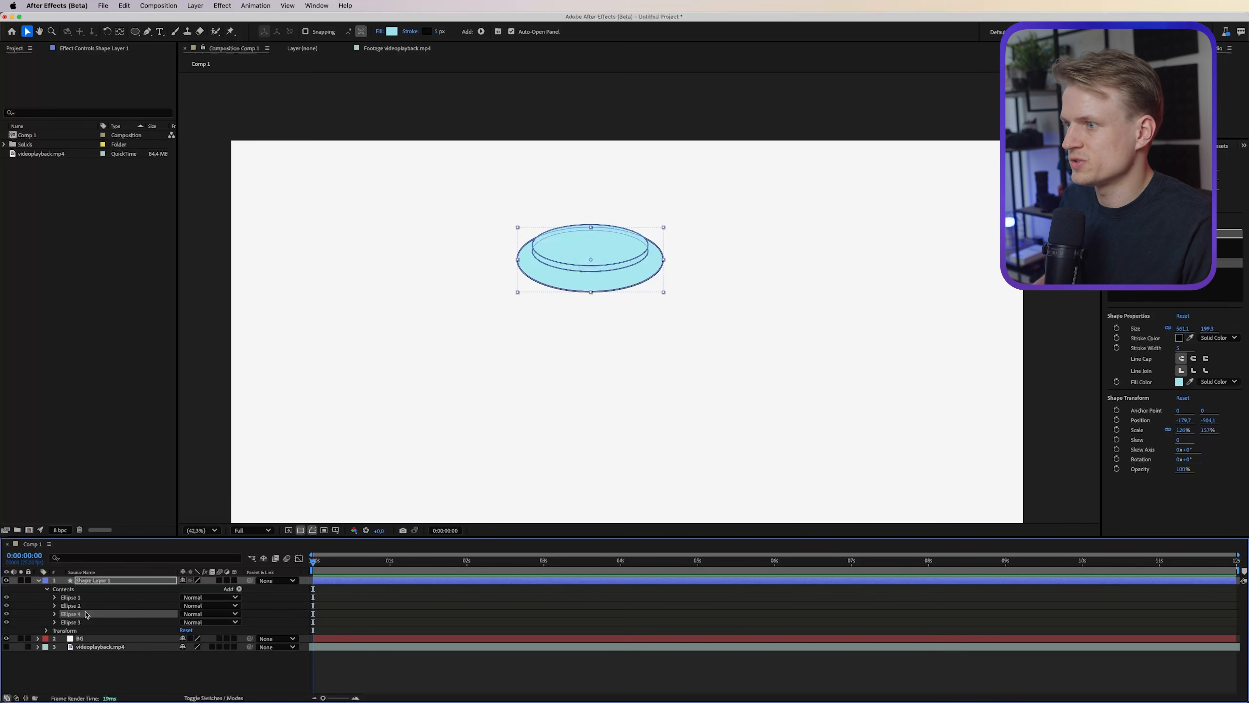
key(shift+Down)
key(shift+Down)
key(shift+Down)
key(shift+Down)
key(shift+Down)
key(shift+Down)
key(shift+Down)
key(shift+Down)
key(shift+Down)
key(shift+Down)
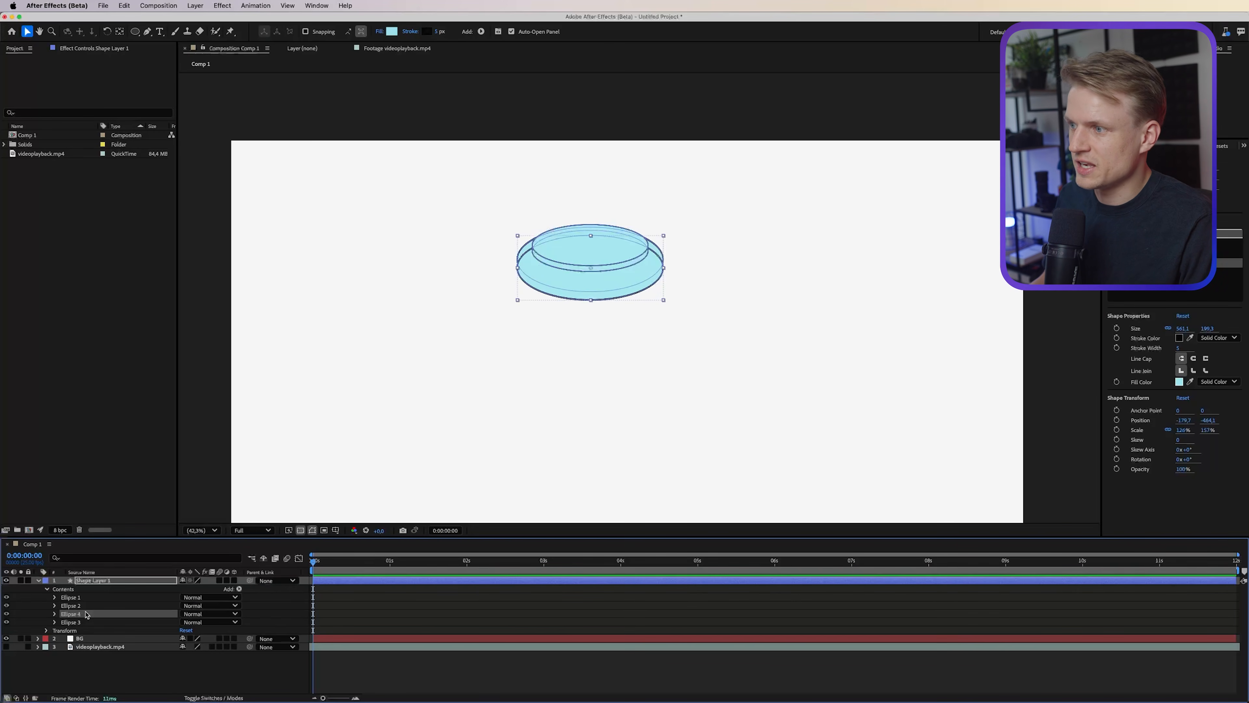
key(shift+Up)
key(shift+Up)
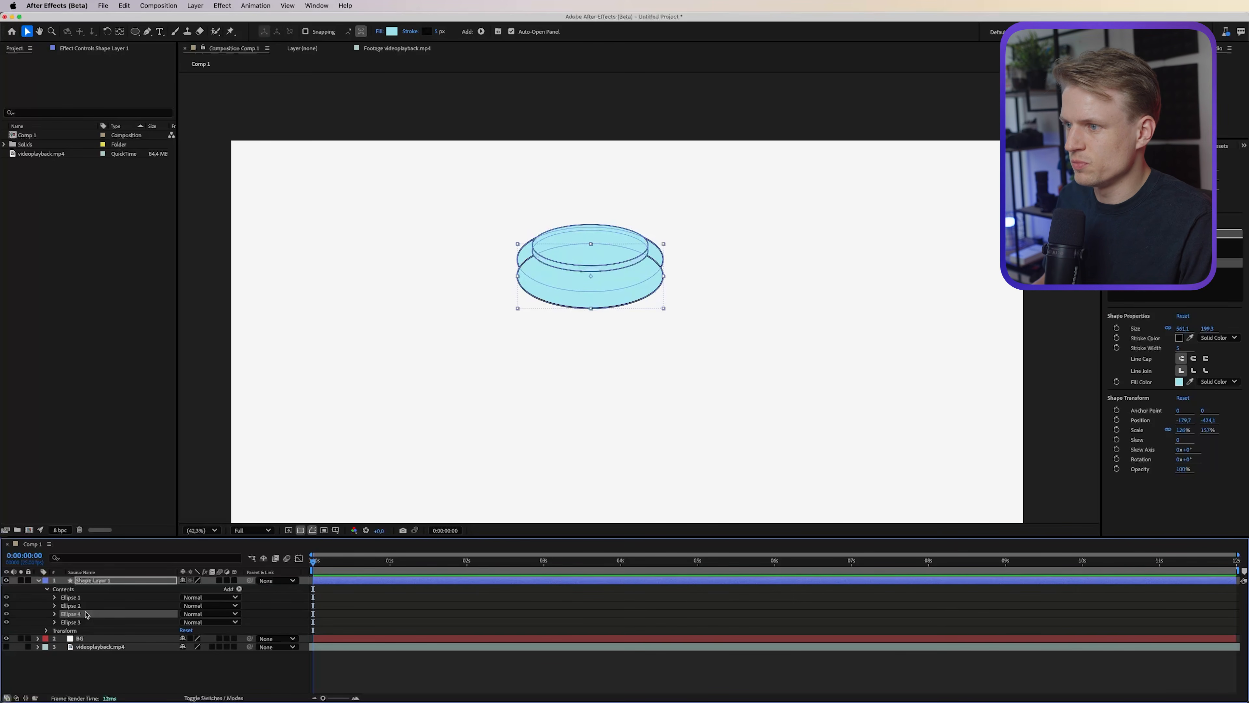
key(shift+Up)
key(shift+Up)
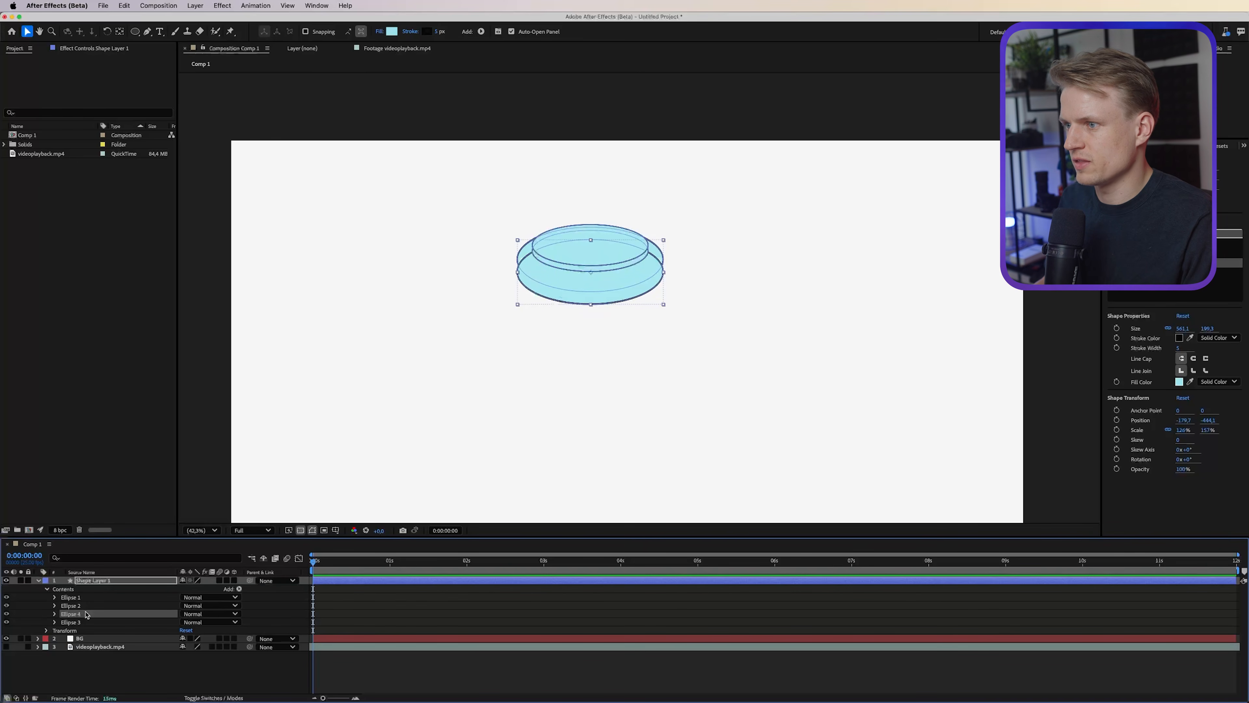
drag(86, 615, 76, 628)
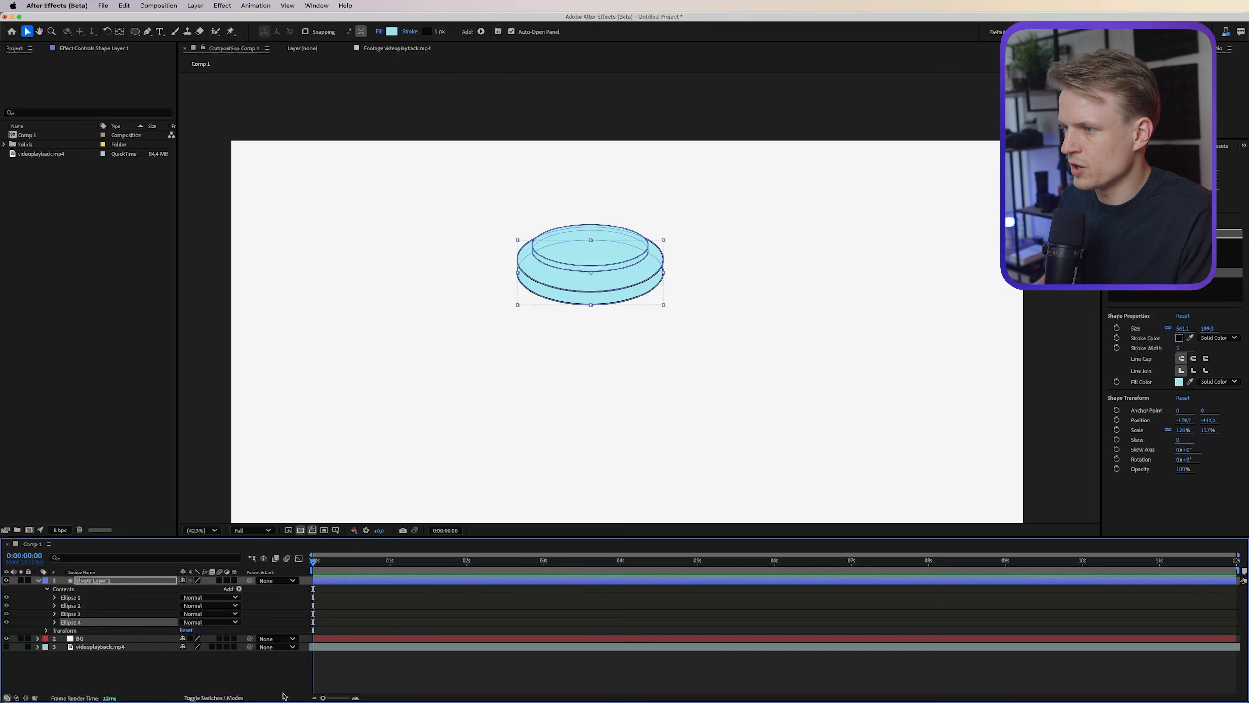
Duplicate the lowest ellipse, order the copy last and move it straight down to a Y position of about 268.
key(super+d)
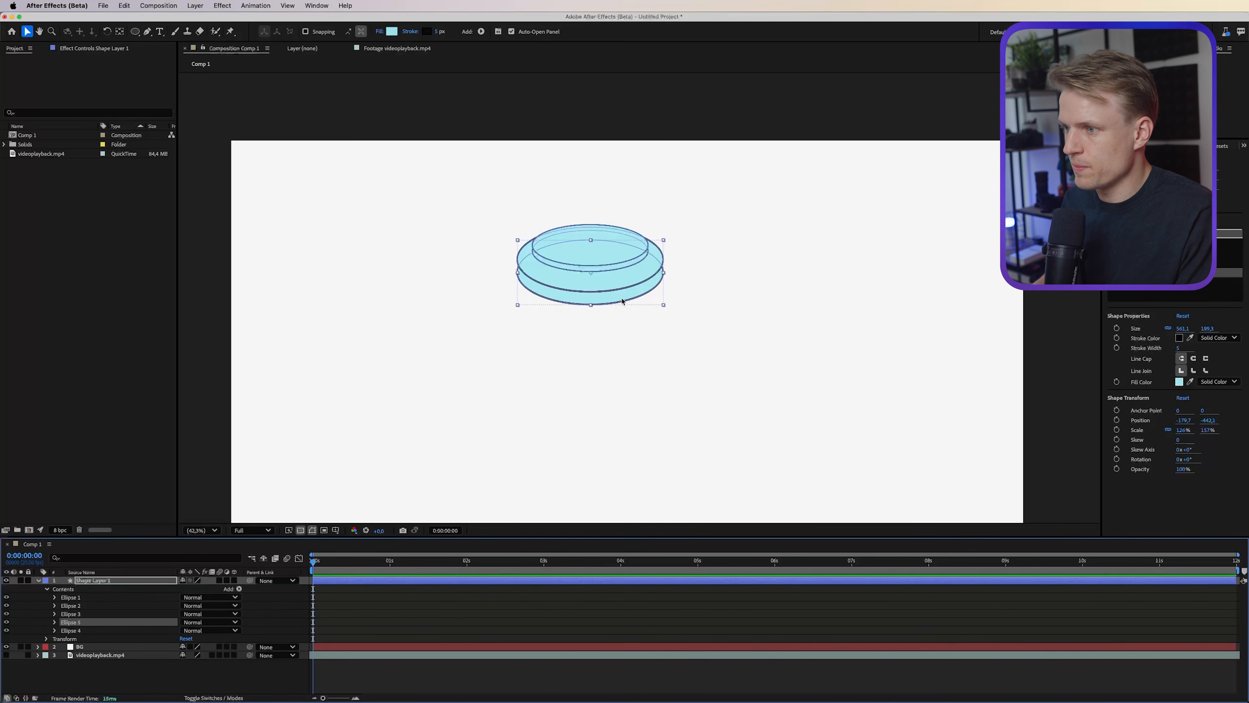
drag(80, 623, 79, 633)
drag(627, 296, 588, 388)
Convert the path of the separate lower ellipse, Ellipse 5, to a Bezier path.
key(space)
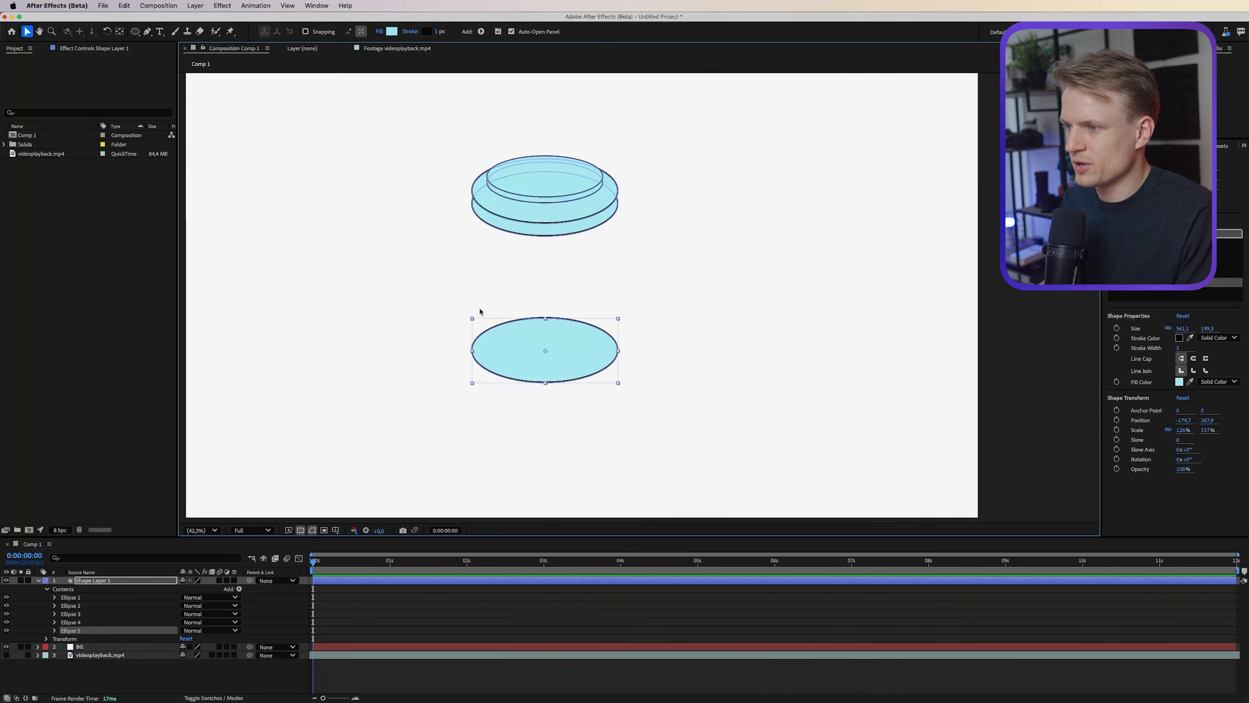
key(period)
key(period)
key(period)
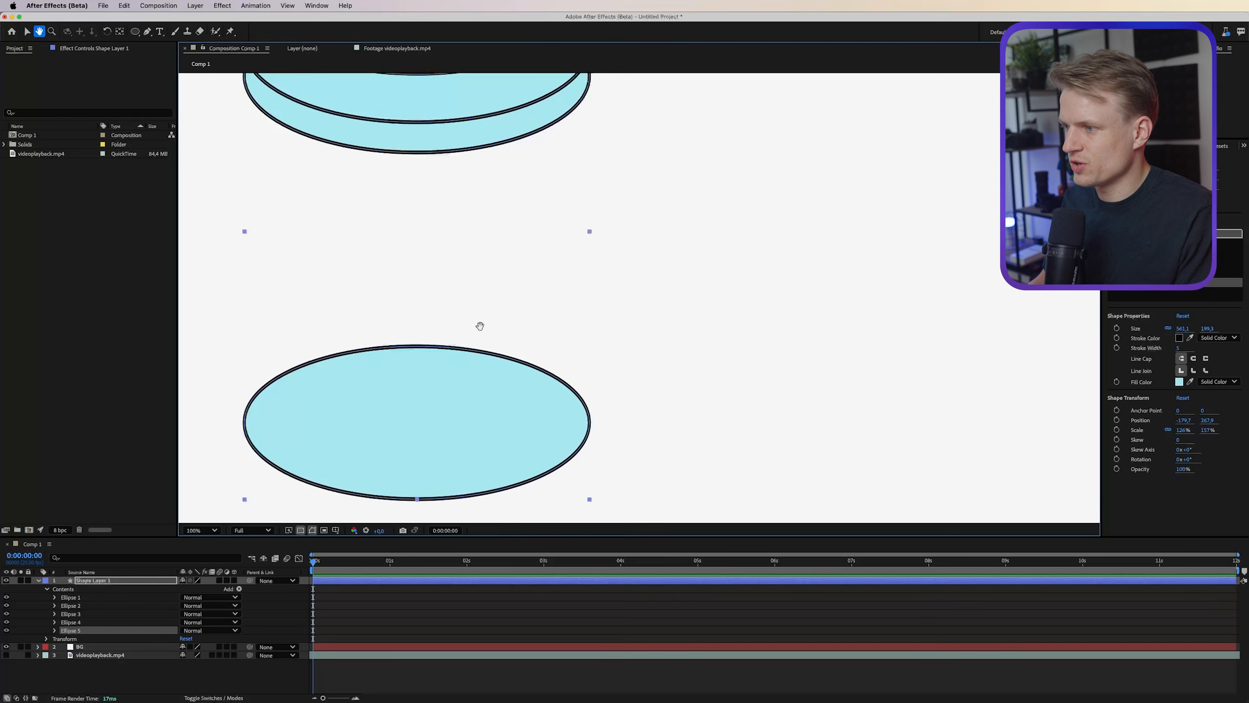
key(space)
drag(477, 326, 629, 262)
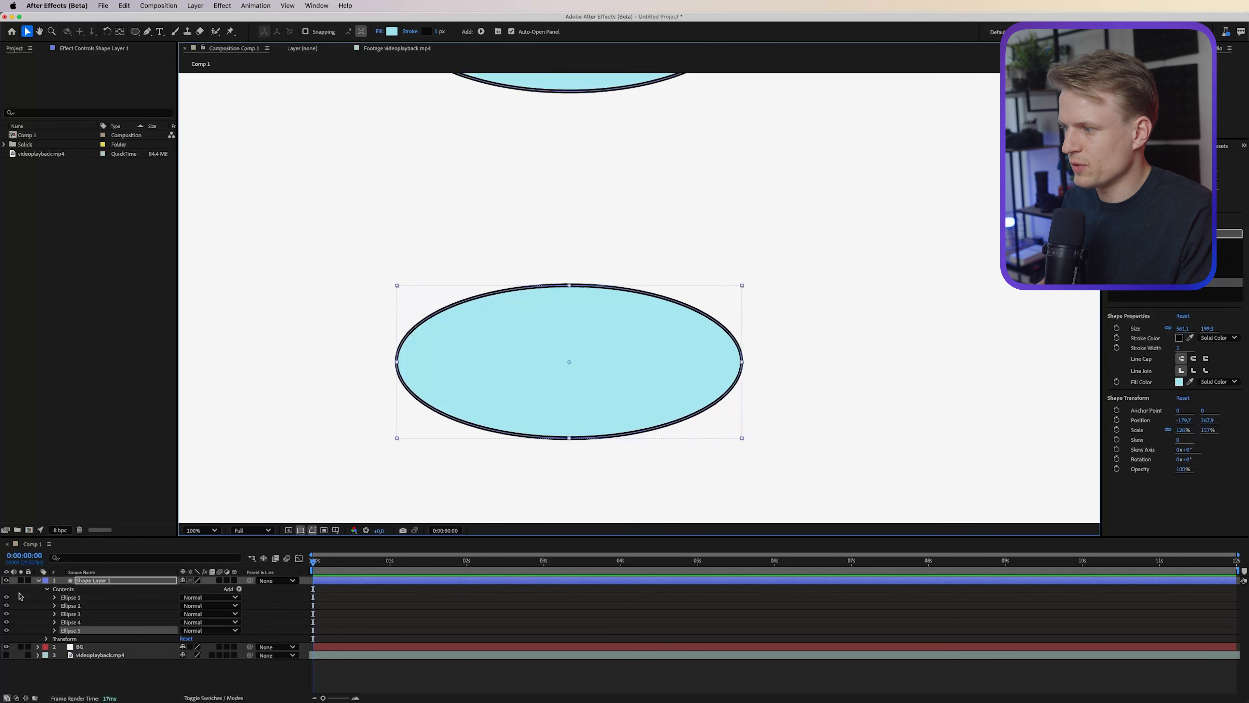
click(54, 631)
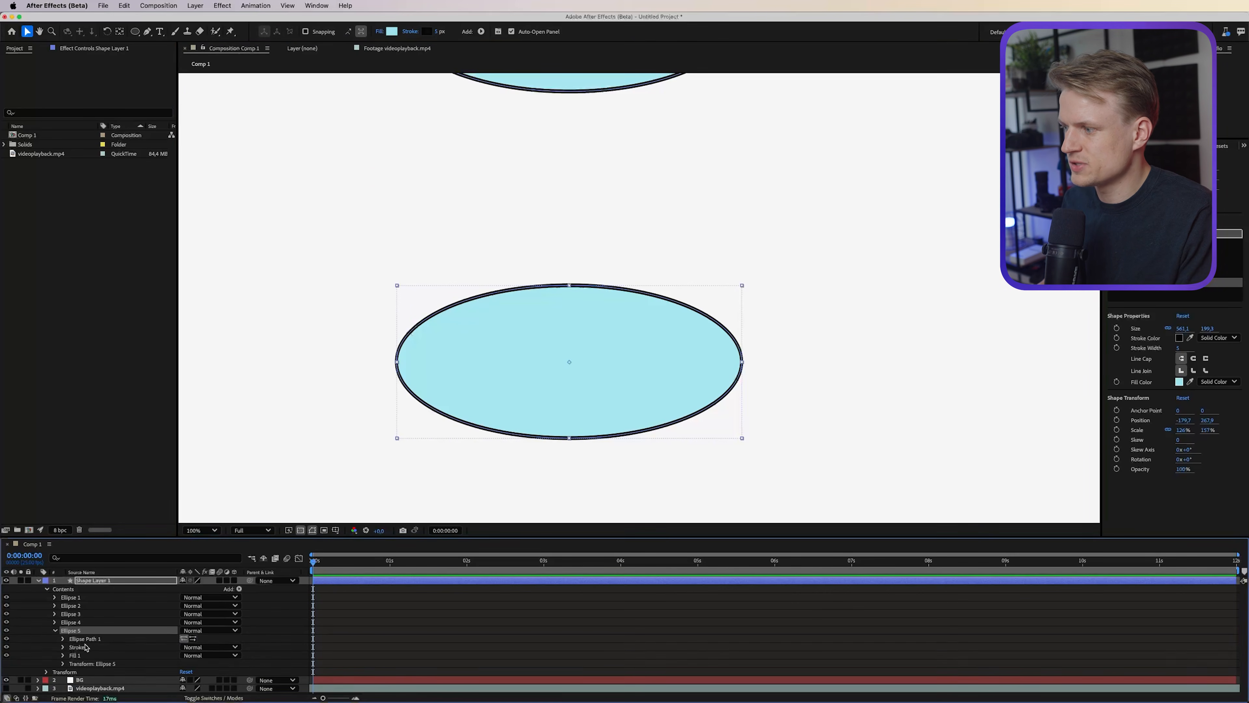
click(64, 638)
click(64, 638)
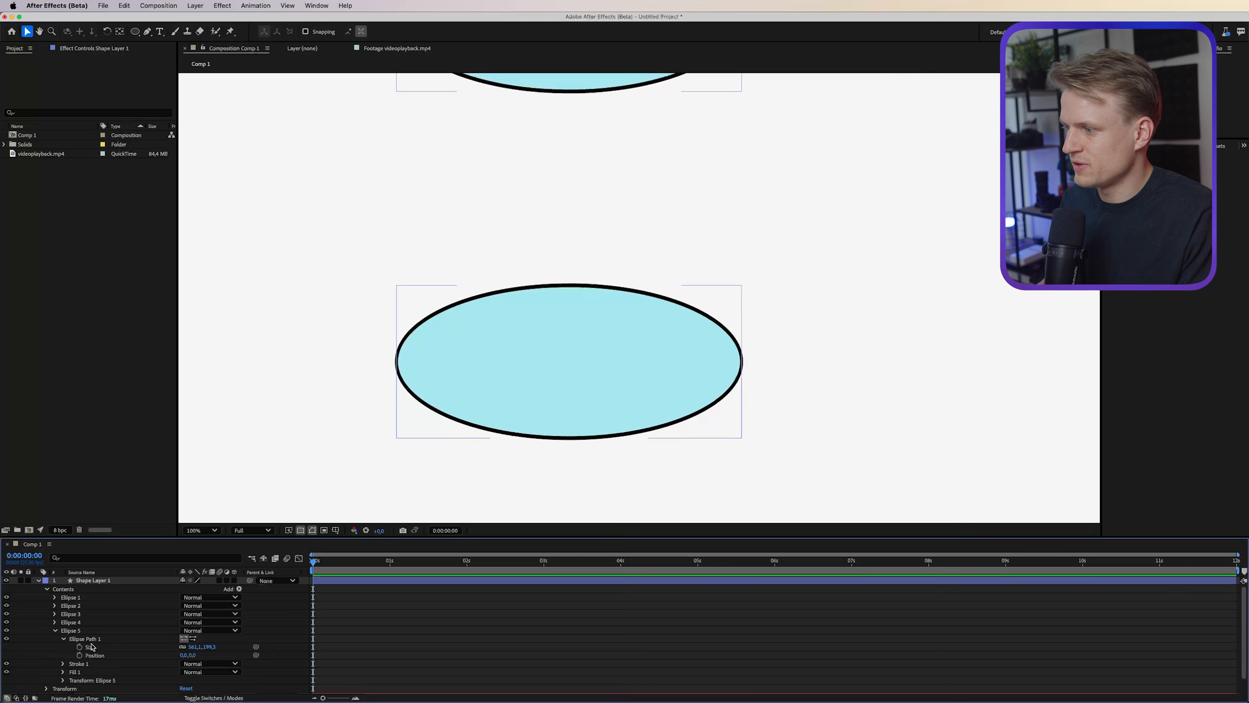
click(95, 639)
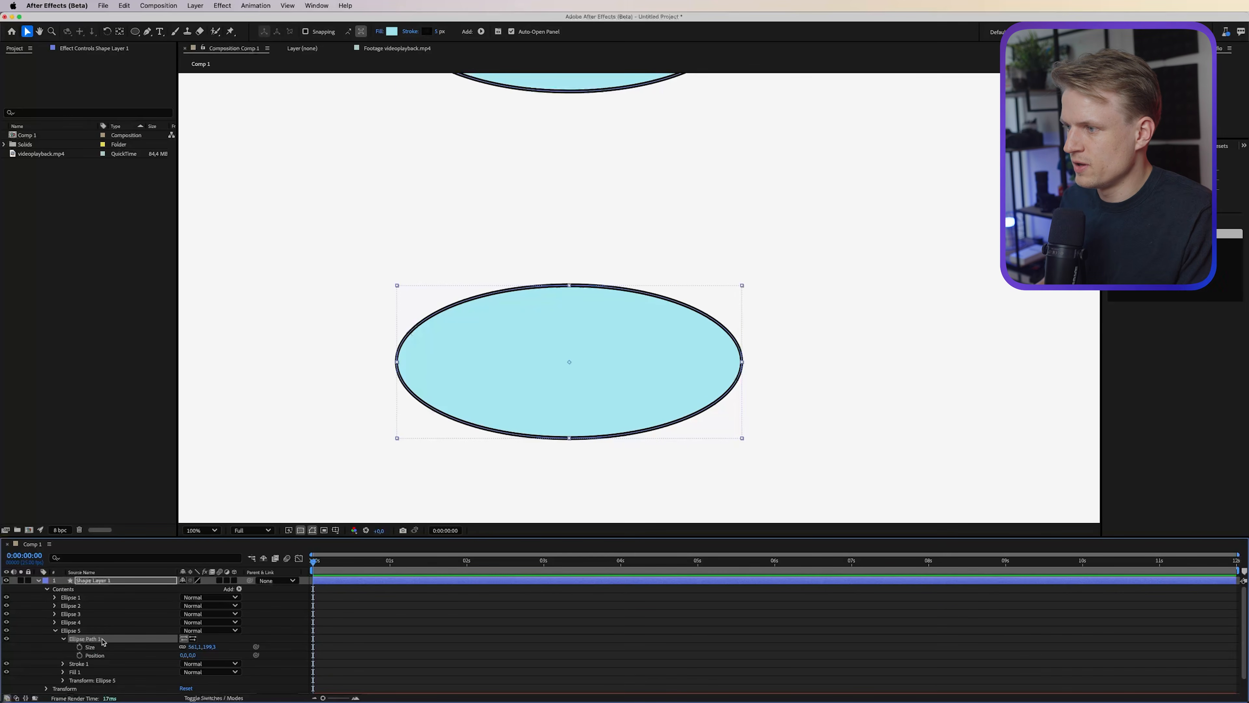
right_click(103, 639)
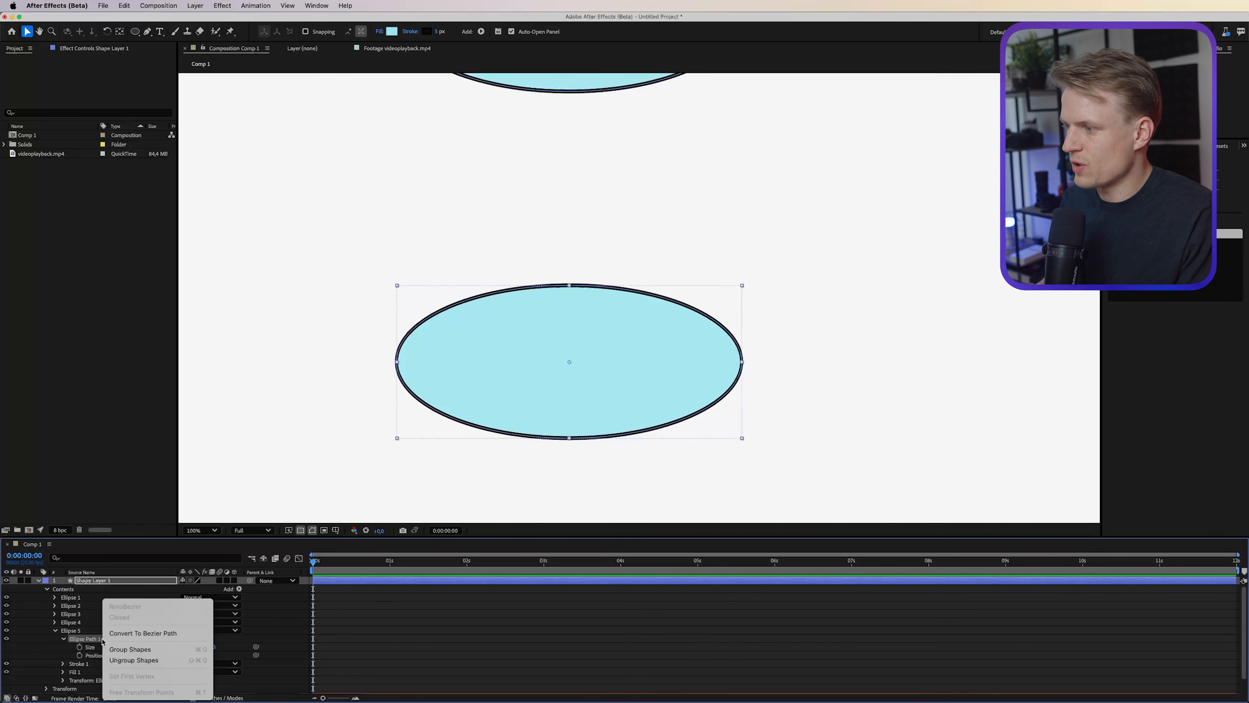
click(167, 634)
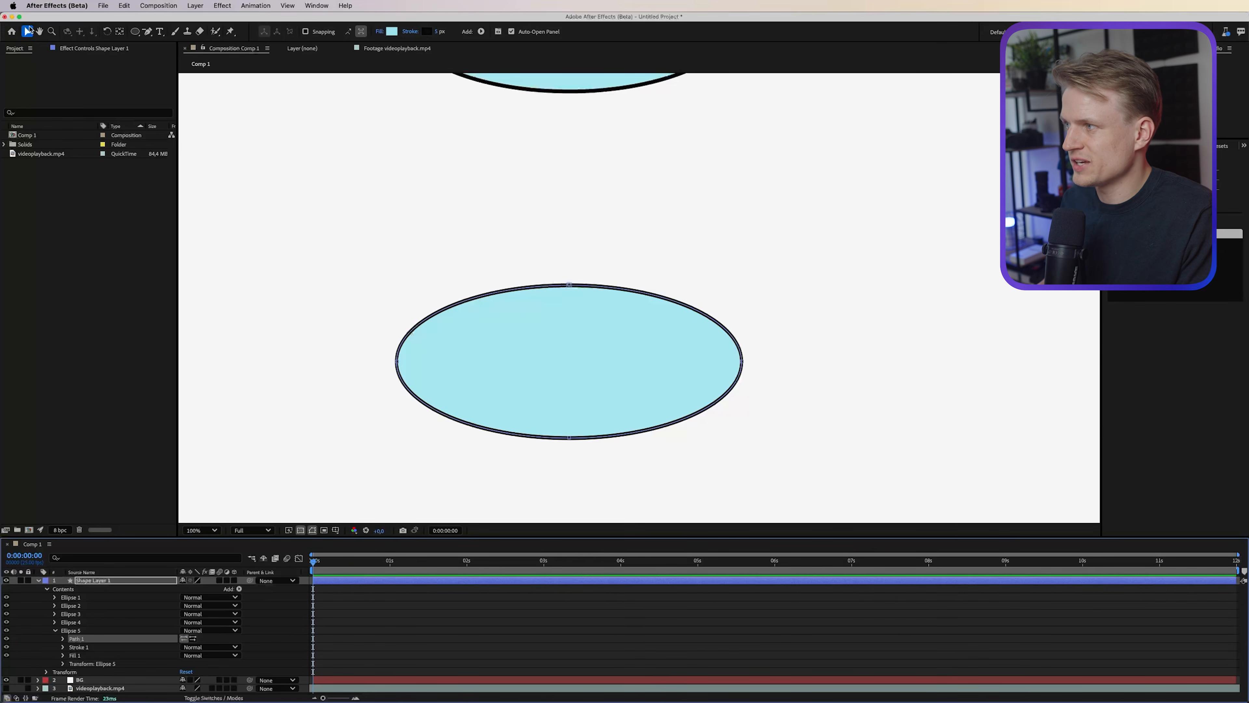
Open Ellipse 5's path between its top and right points and delete the top point, keeping only the lower half.
click(569, 285)
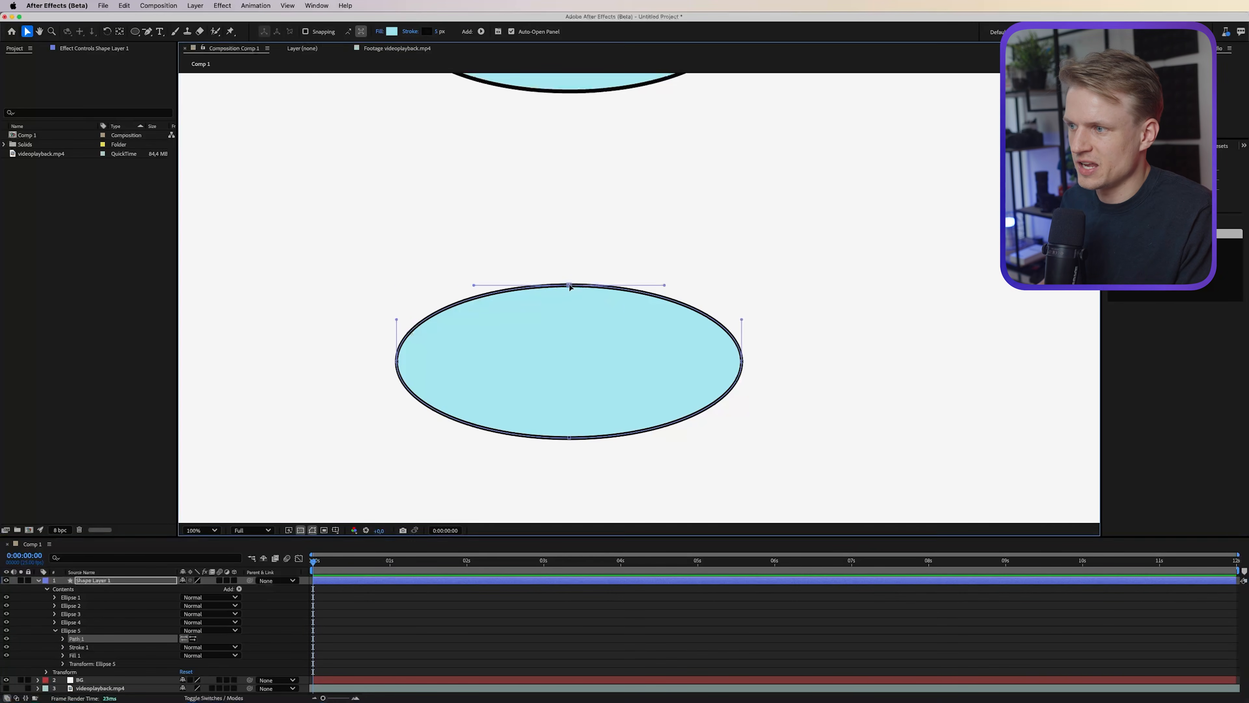
right_click(743, 363)
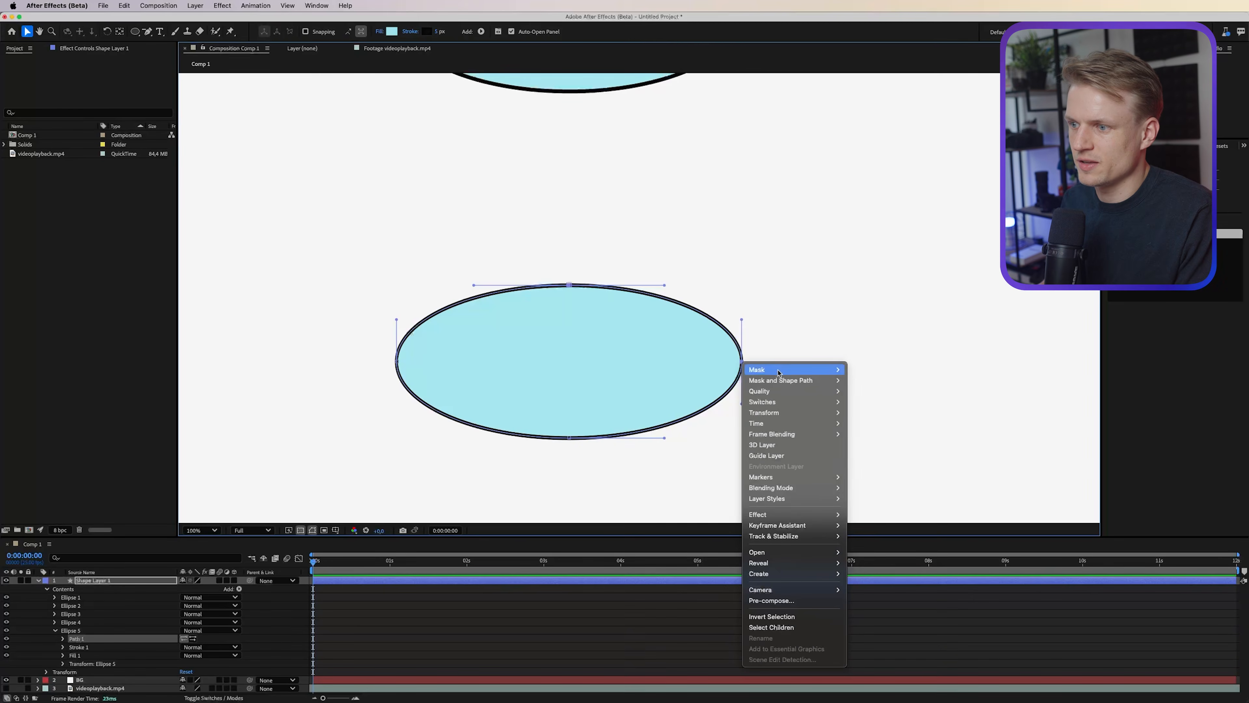
mouse_move(783, 382)
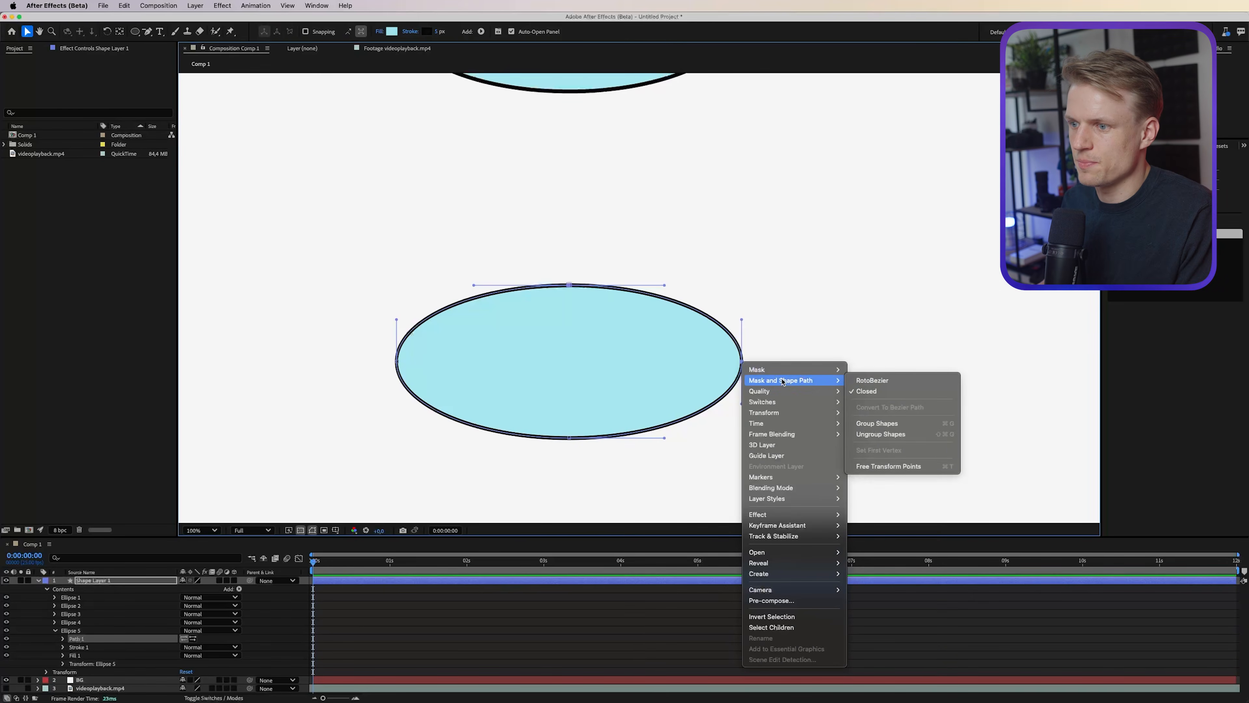
click(880, 391)
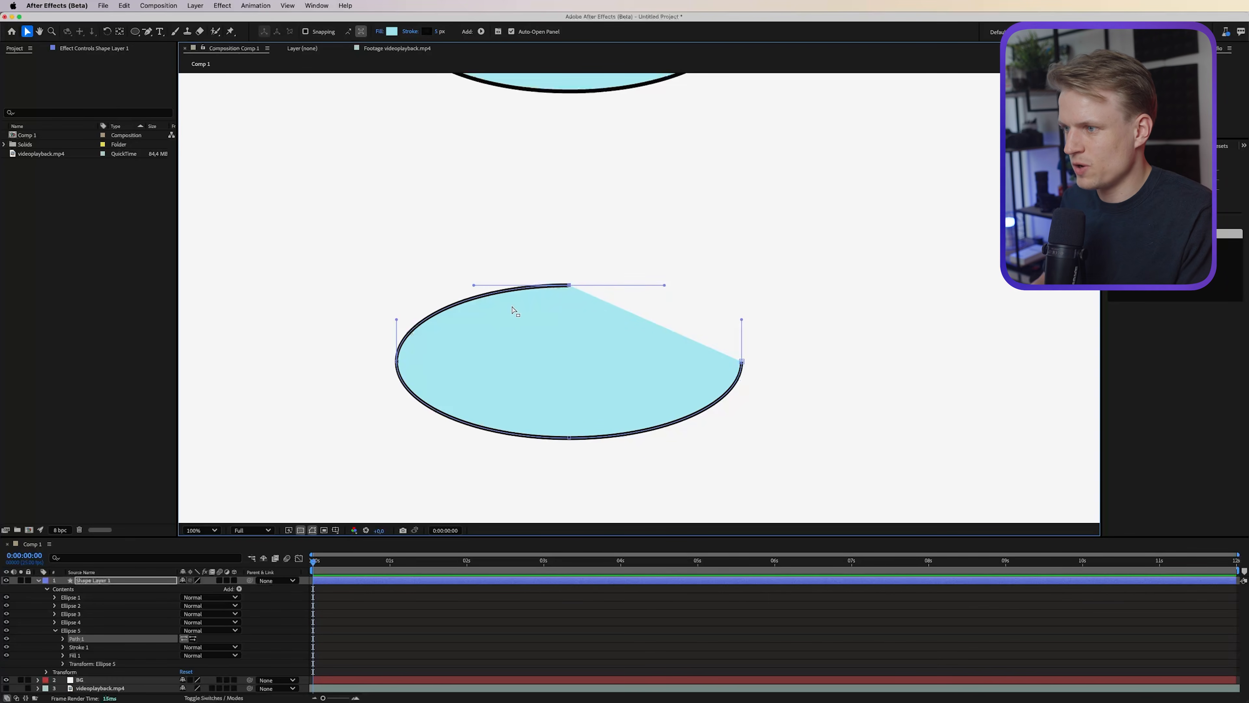
key(Delete)
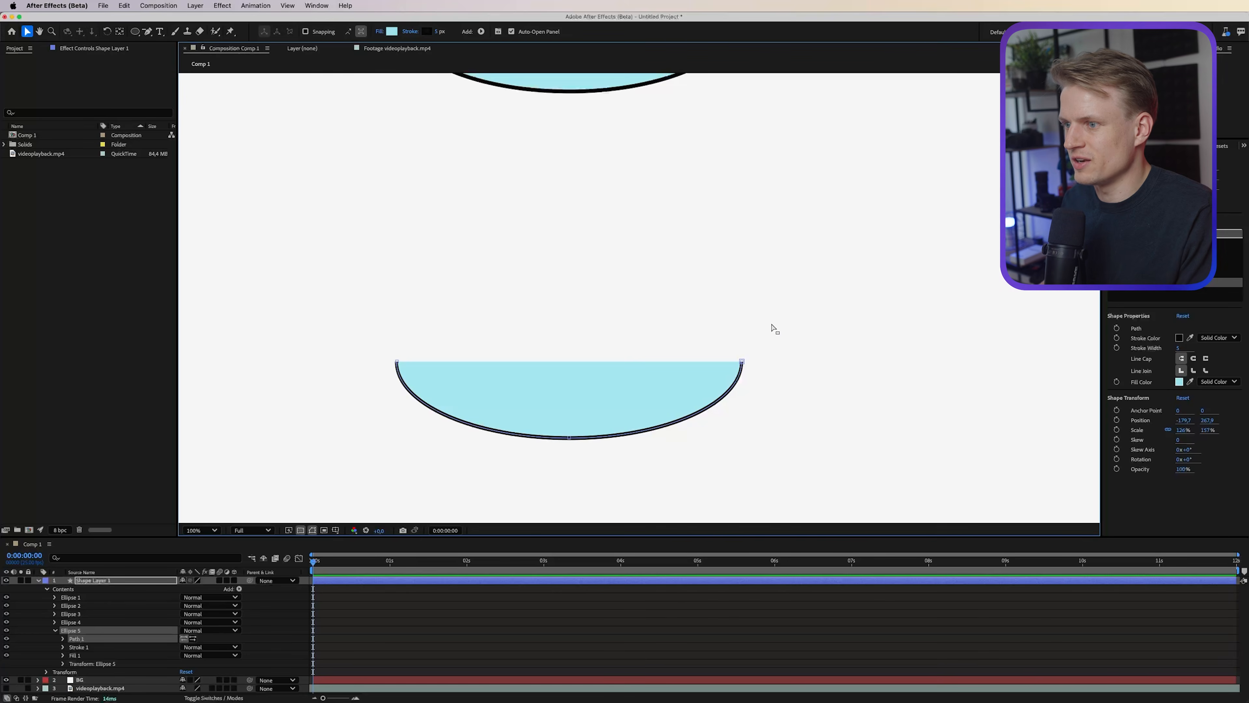
Duplicate the half-ellipse Ellipse 5, order the copy last in the contents and move it straight down to a Y position of about 688.
key(comma)
key(comma)
key(period)
click(69, 623)
click(68, 630)
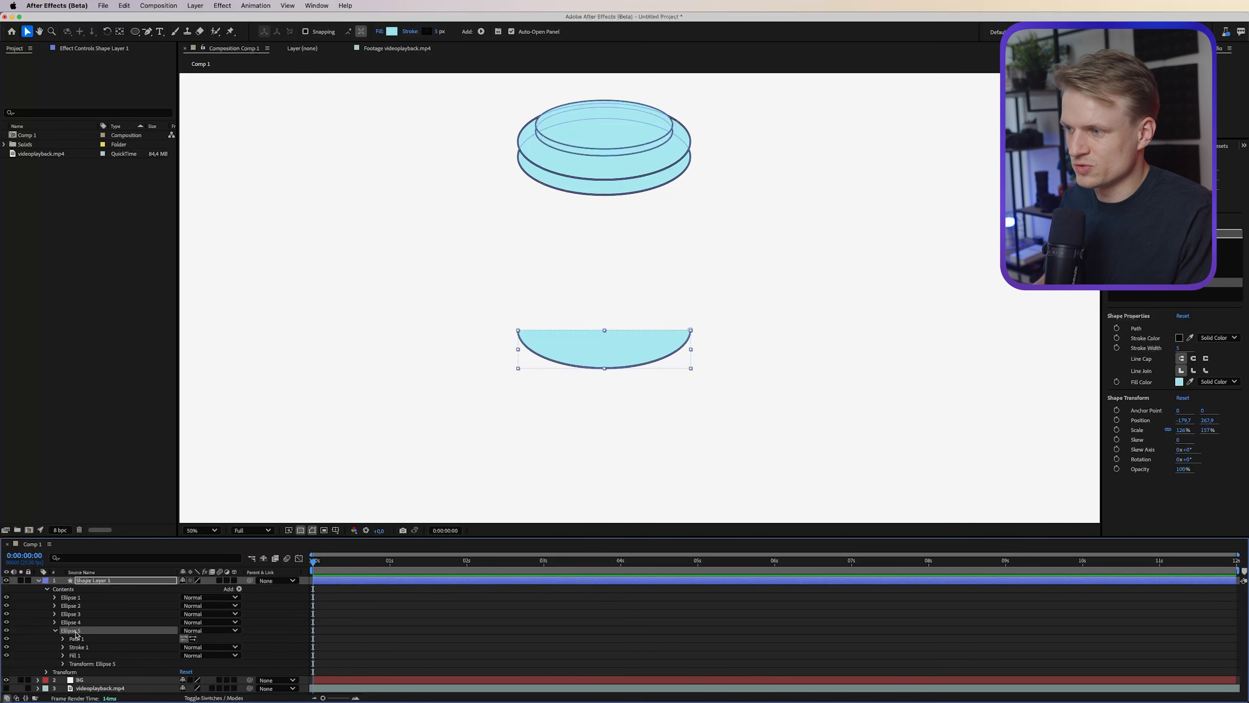
key(super+d)
click(54, 639)
drag(70, 630, 71, 646)
key(shift+Down)
key(shift+Down)
key(shift+Down)
key(shift+Down)
key(shift+Down)
key(shift+Down)
key(shift+Down)
key(shift+Down)
key(shift+Down)
key(shift+Down)
key(shift+Down)
key(shift+Down)
key(shift+Down)
key(shift+Down)
key(shift+Down)
key(shift+Down)
key(shift+Down)
key(shift+Down)
key(shift+Down)
key(shift+Down)
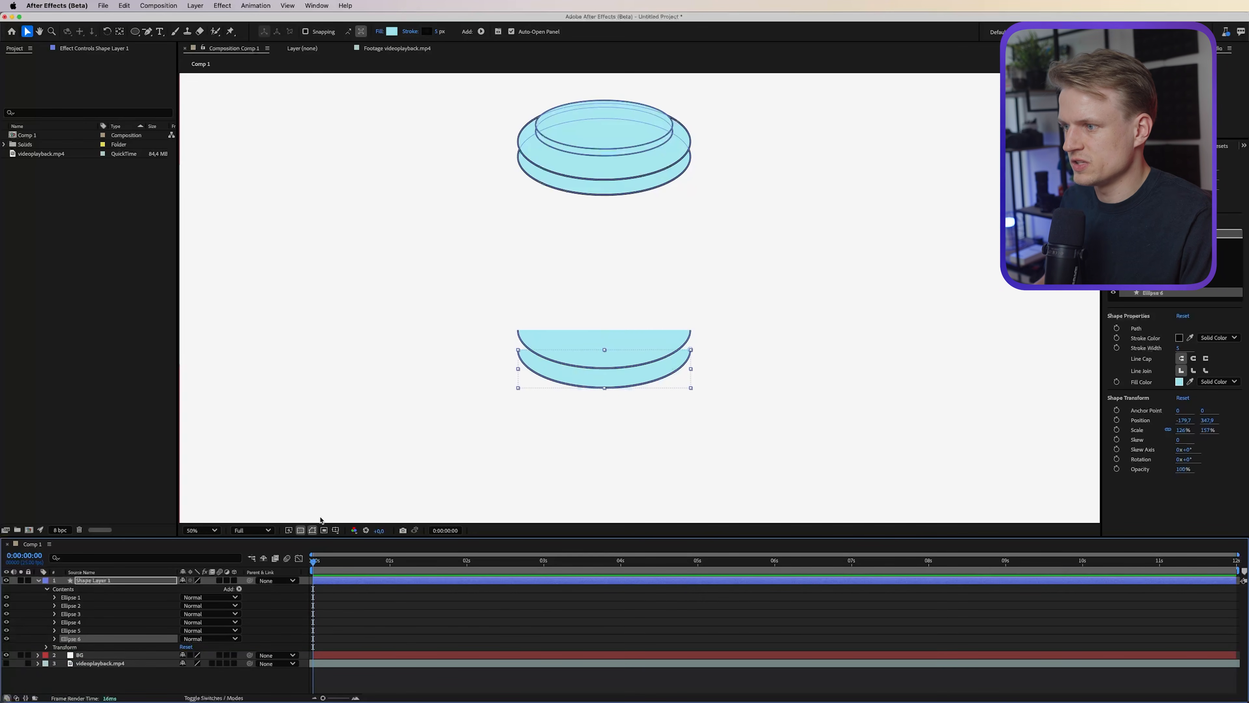
key(shift+Down)
key(shift+Down)
key(shift+Down)
key(shift+Down)
key(shift+Down)
key(shift+Down)
key(shift+Down)
key(shift+Down)
key(shift+Down)
key(shift+Down)
key(shift+Down)
key(shift+Down)
key(shift+Down)
key(shift+Down)
key(shift+Down)
key(shift+Down)
key(shift+Down)
key(shift+Down)
key(shift+Down)
key(shift+Down)
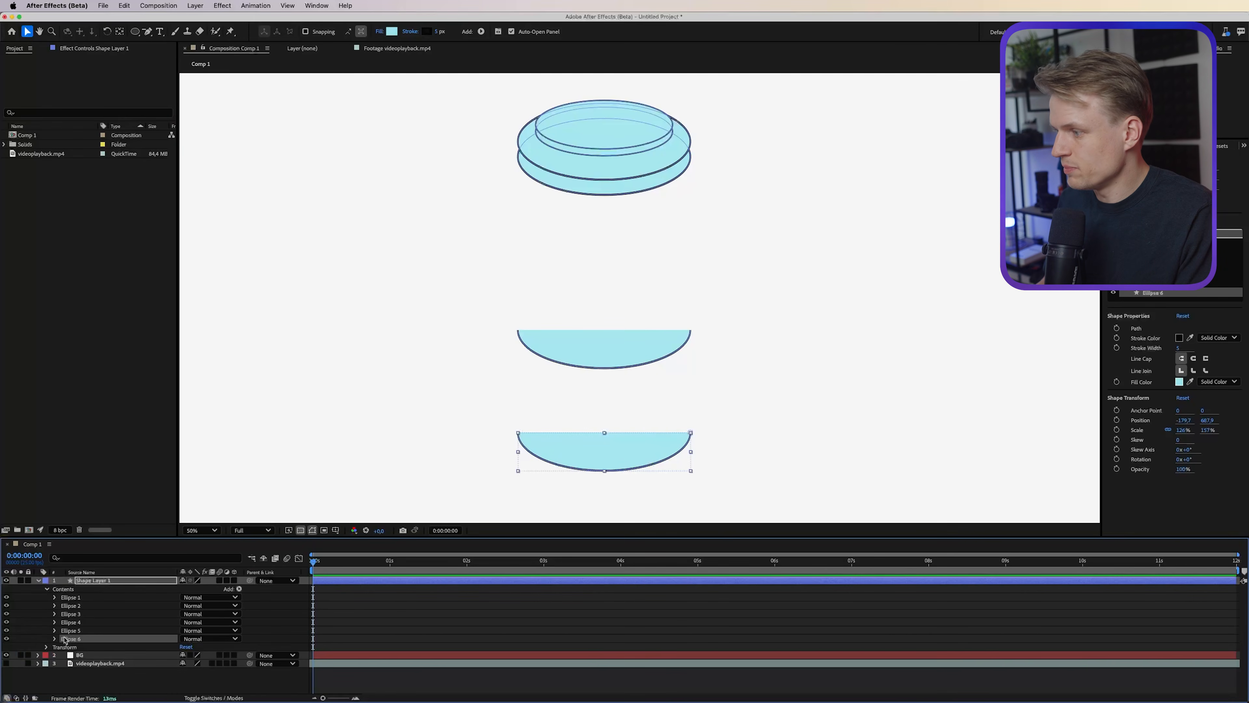
Extend Ellipse 6's open path with the Pen tool up to the large ellipse's sides and close it, forming the cylinder body.
click(147, 31)
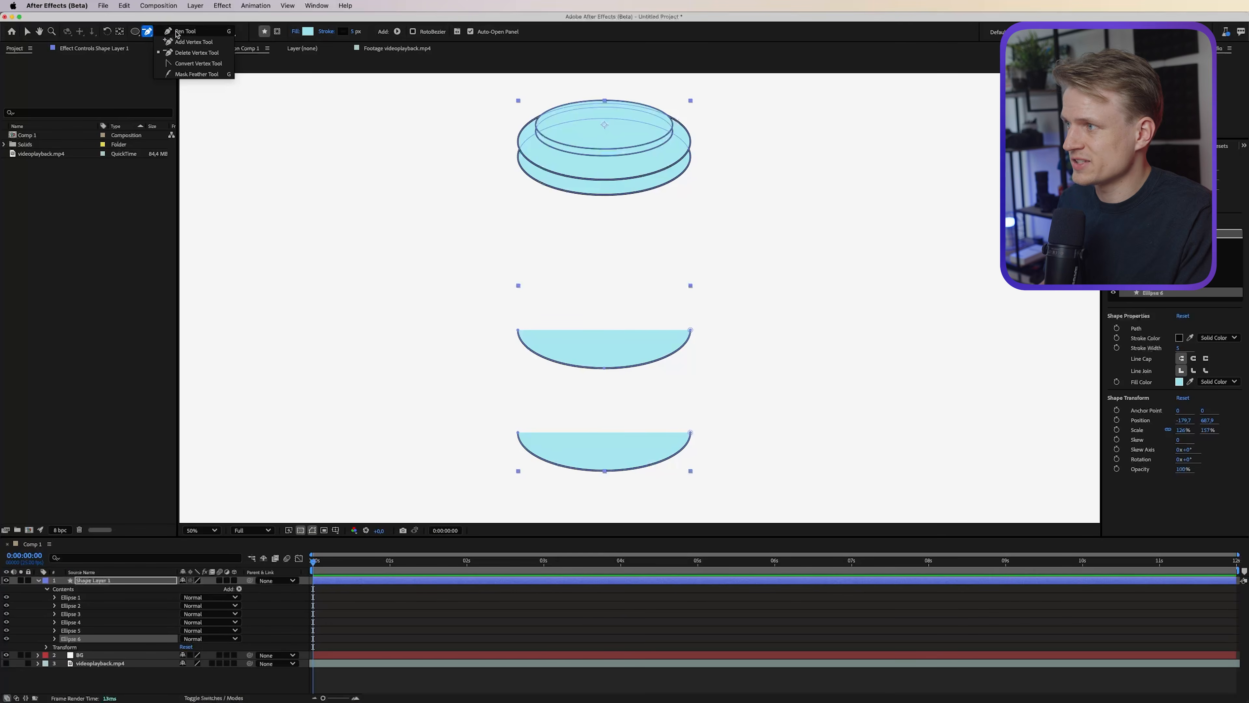
click(180, 31)
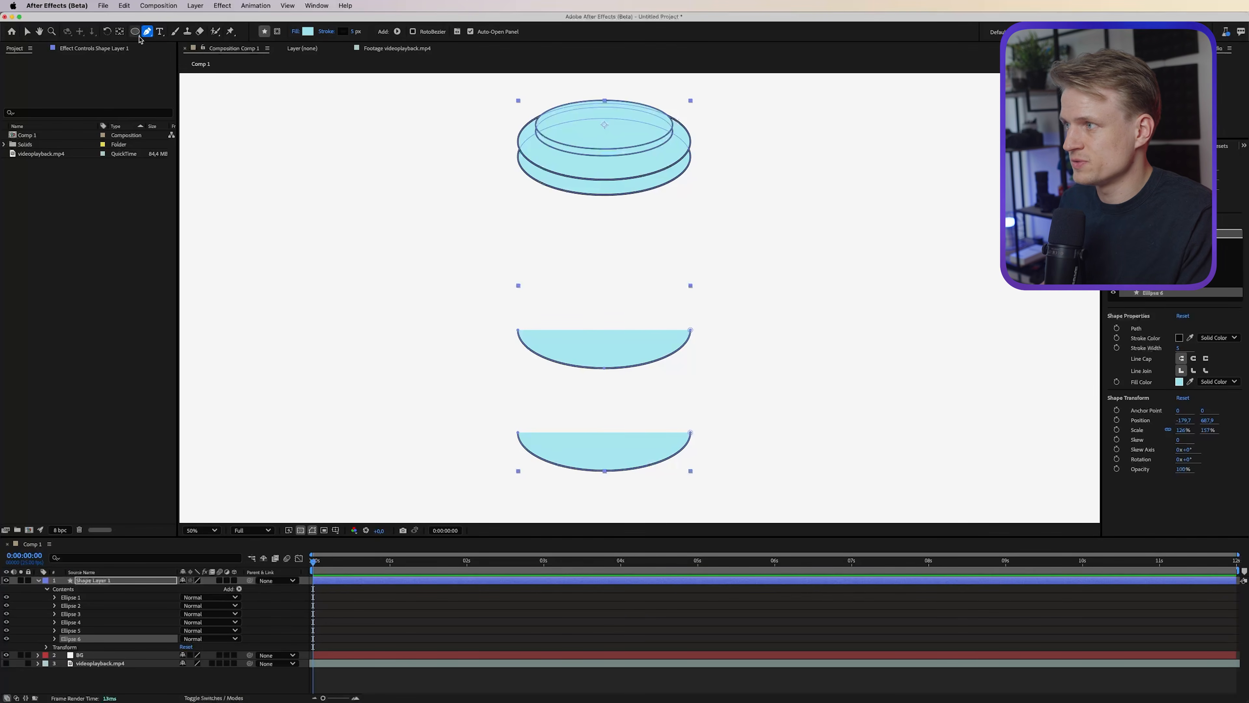
click(518, 433)
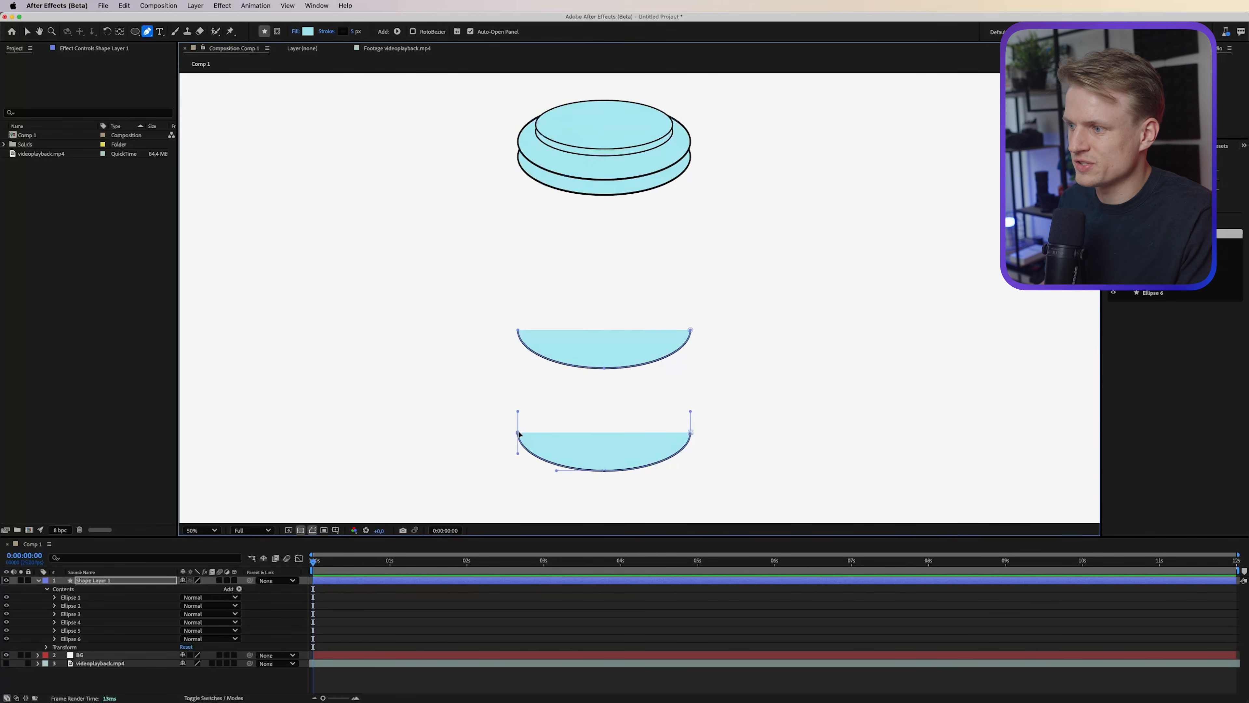
scroll(784, 396, up, 2)
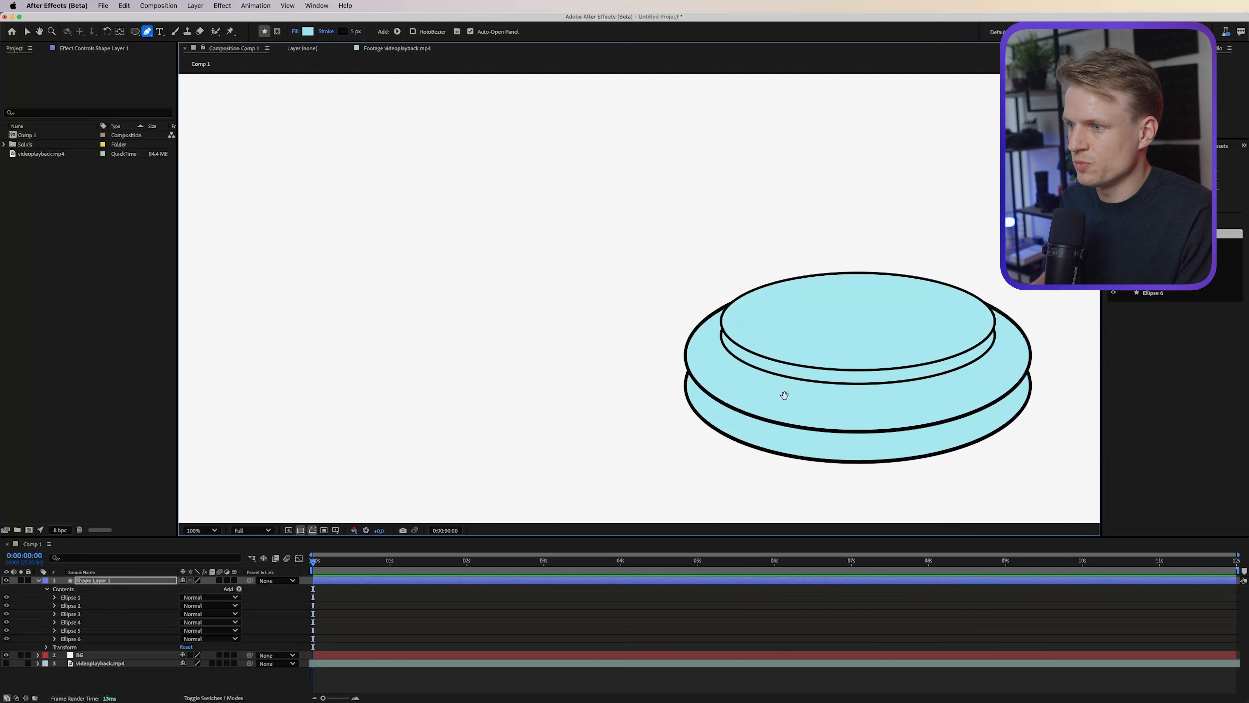
drag(785, 396, 669, 329)
scroll(535, 296, up, 2)
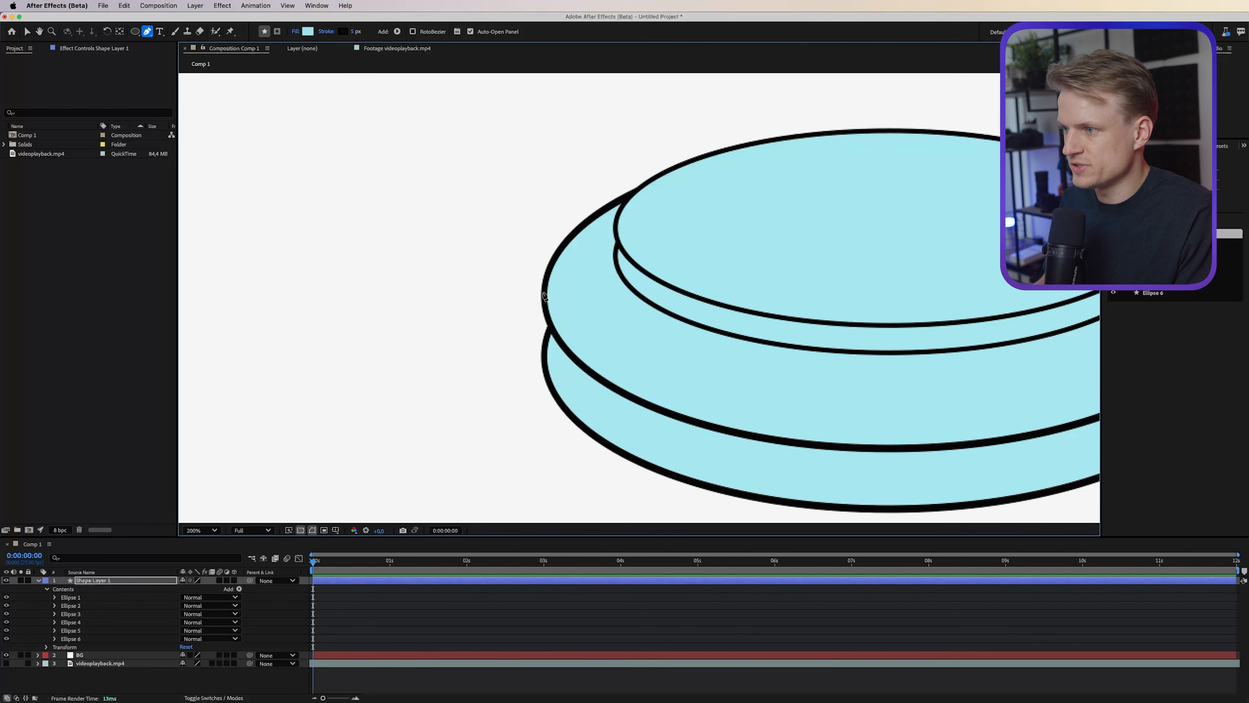
scroll(977, 277, right, 5)
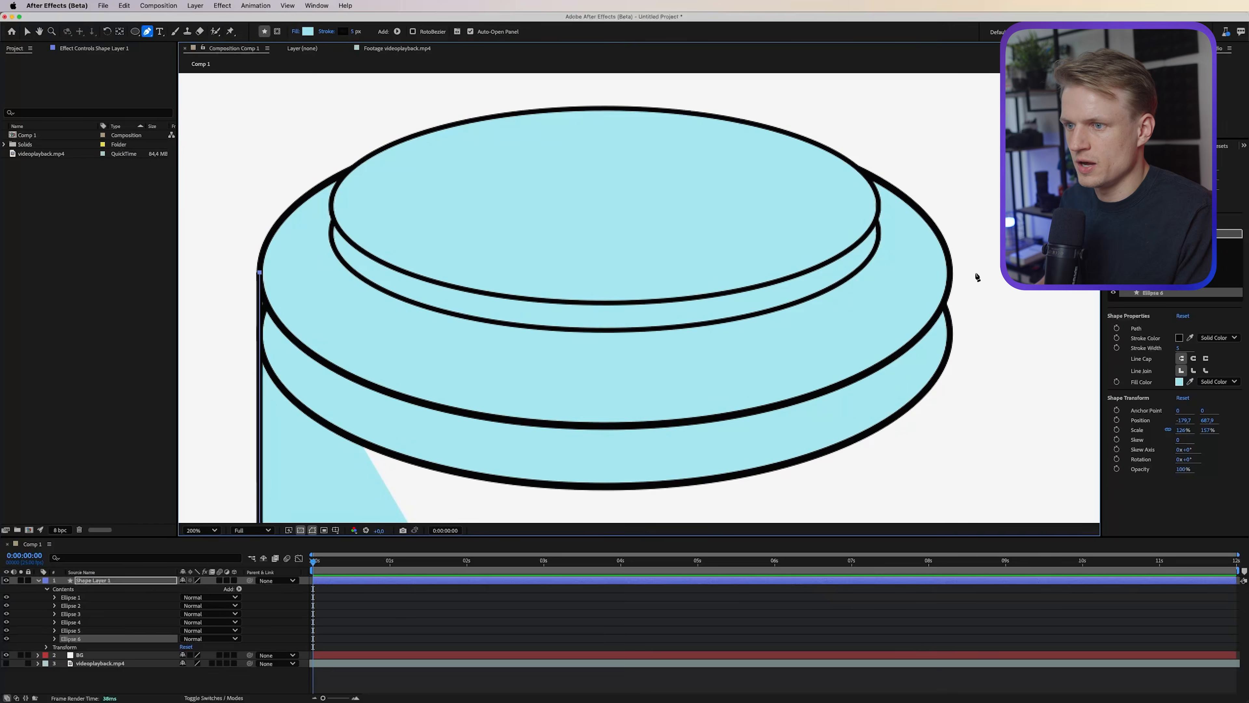
scroll(559, 257, down, 4)
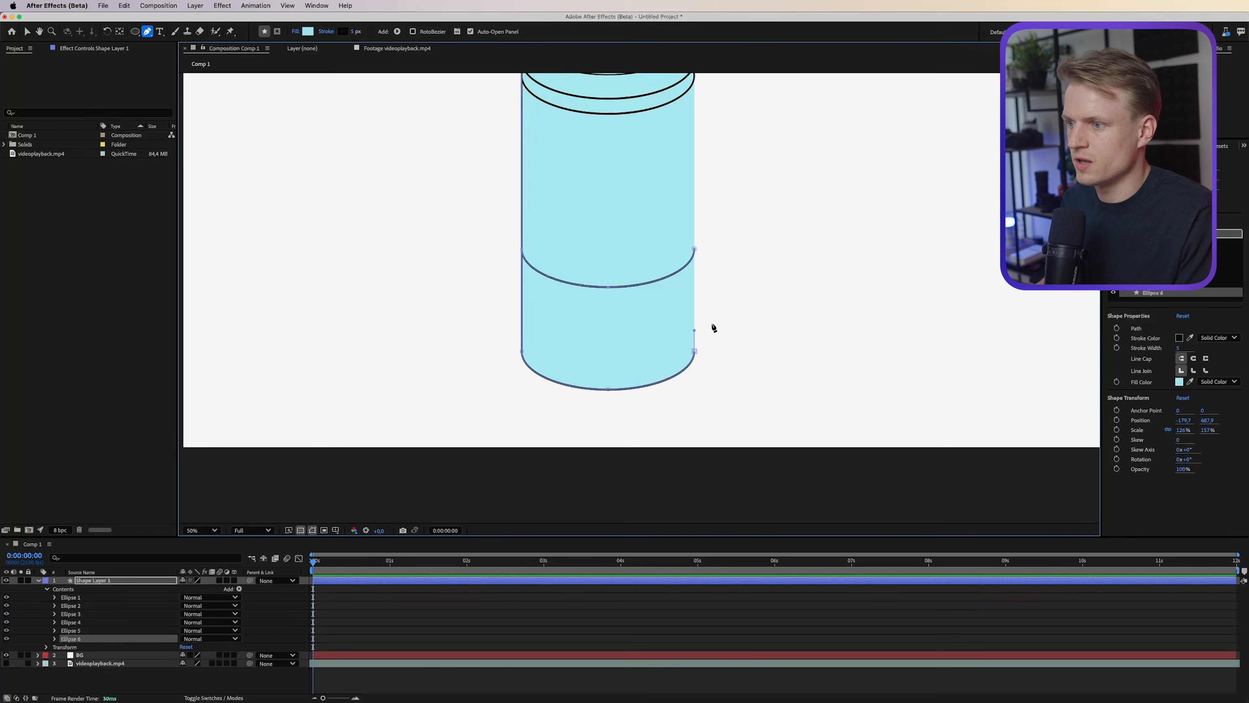
click(694, 352)
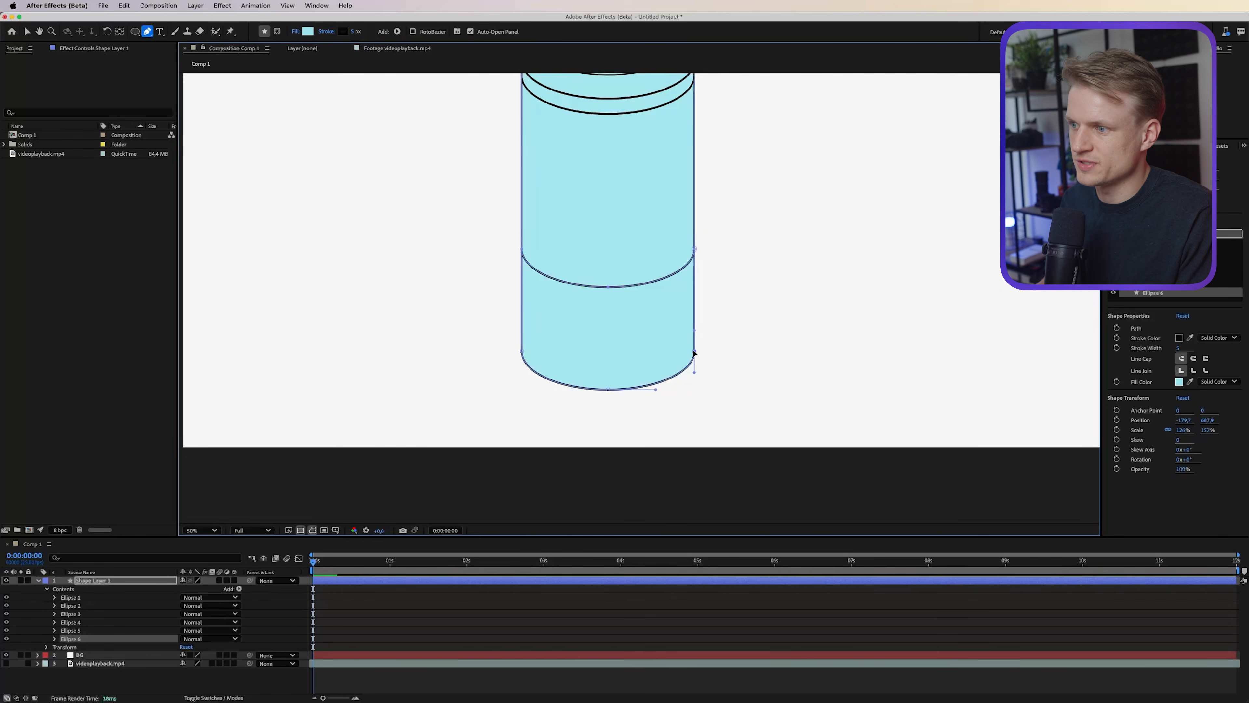
click(439, 625)
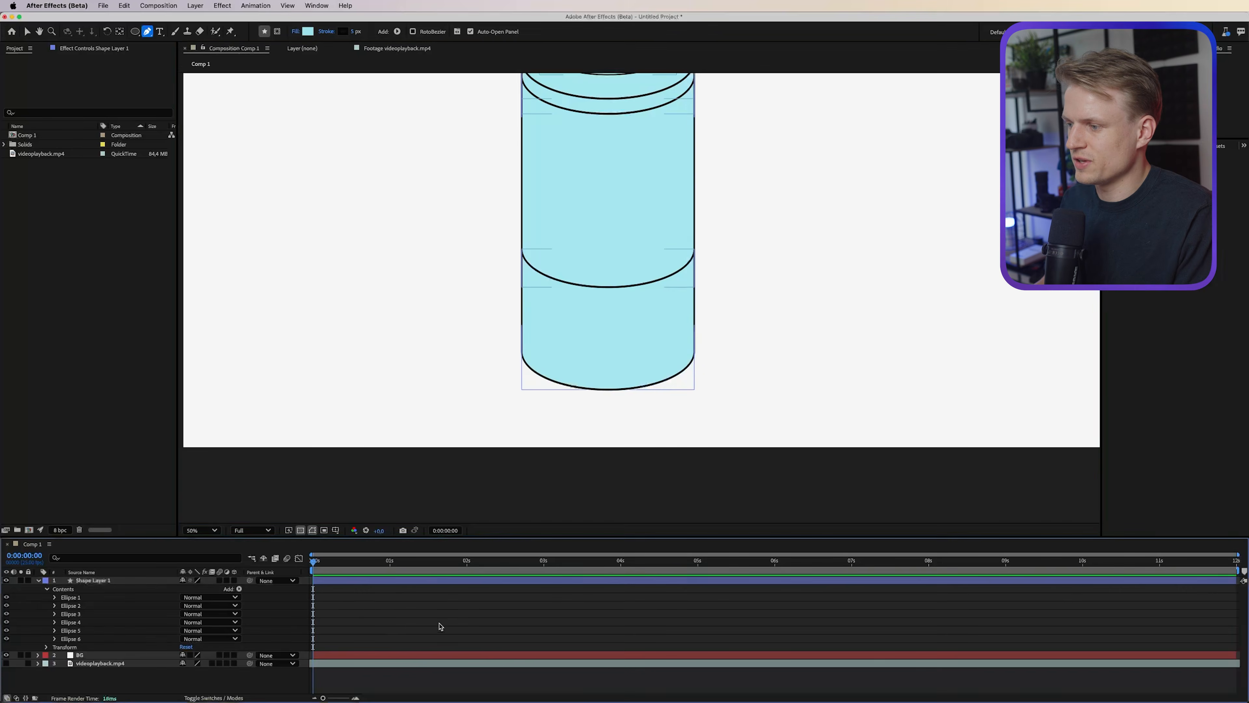
Add a Repeater to the whole cylinder shape layer and set its transform position to 708, 340.
scroll(640, 273, down, 1)
mouse_move(656, 256)
mouse_down()
mouse_move(638, 314)
mouse_move(655, 276)
mouse_up()
scroll(638, 295, up, 2)
key(g)
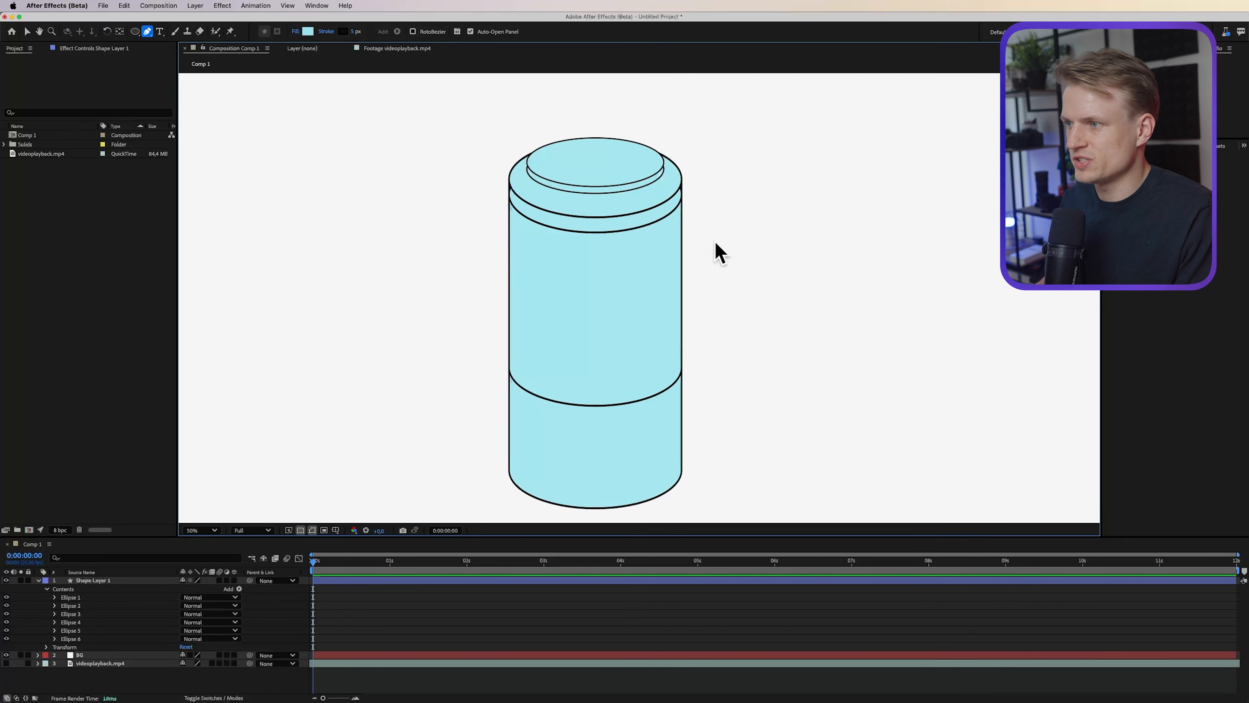
key(v)
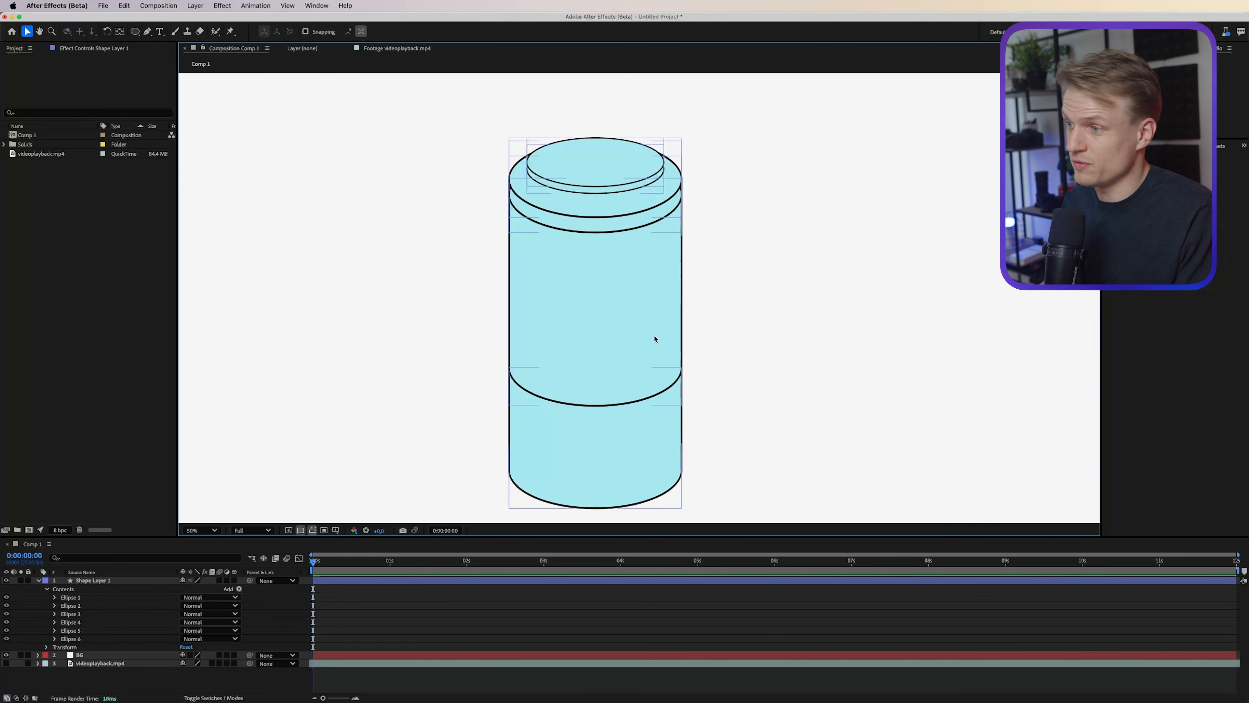
key(comma)
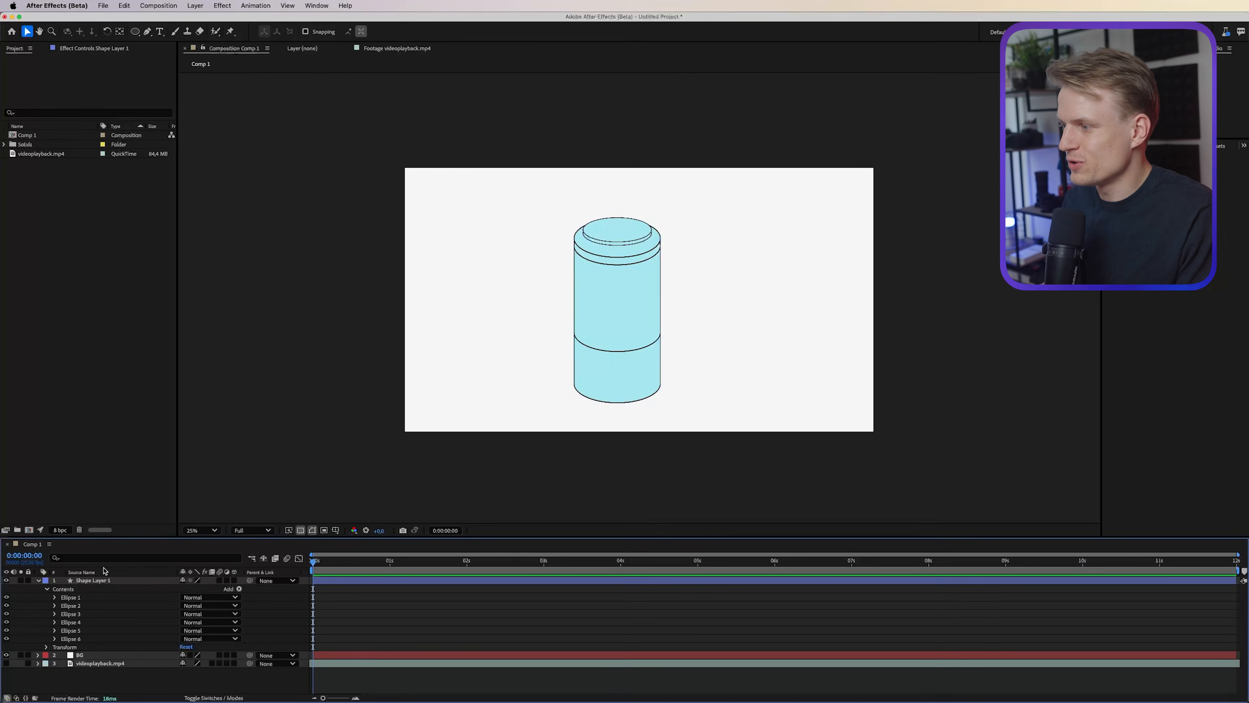
click(617, 305)
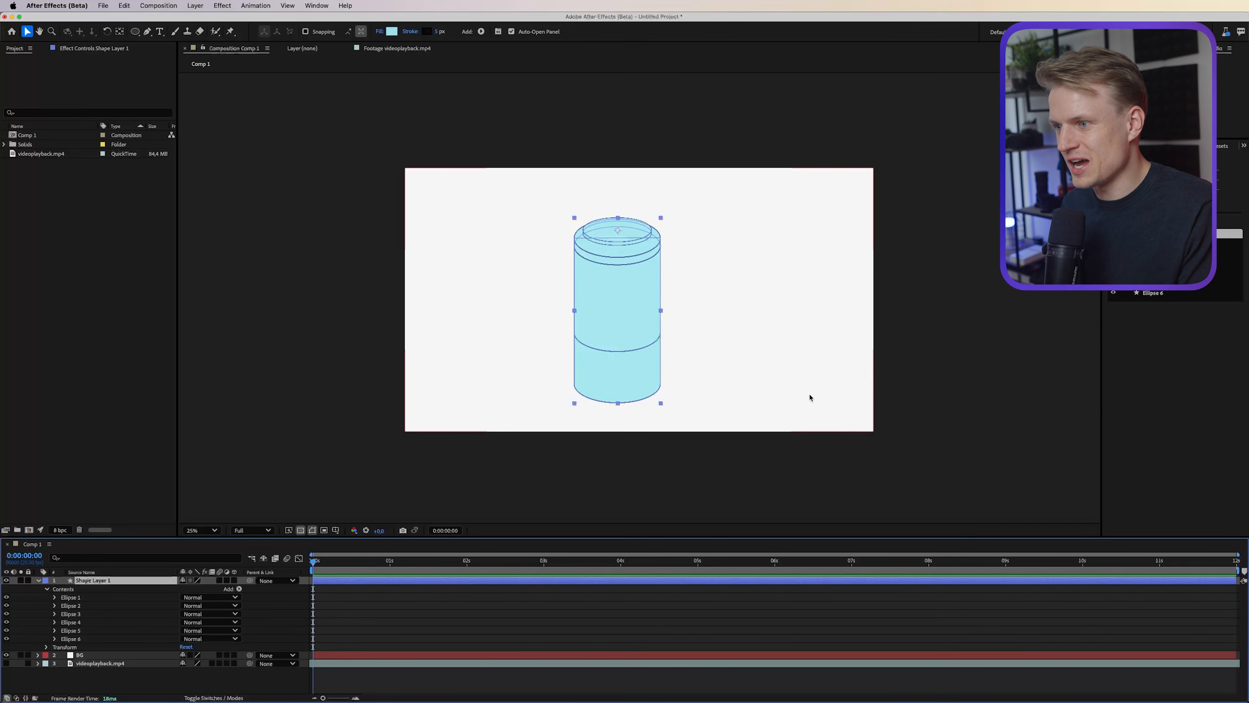
click(240, 589)
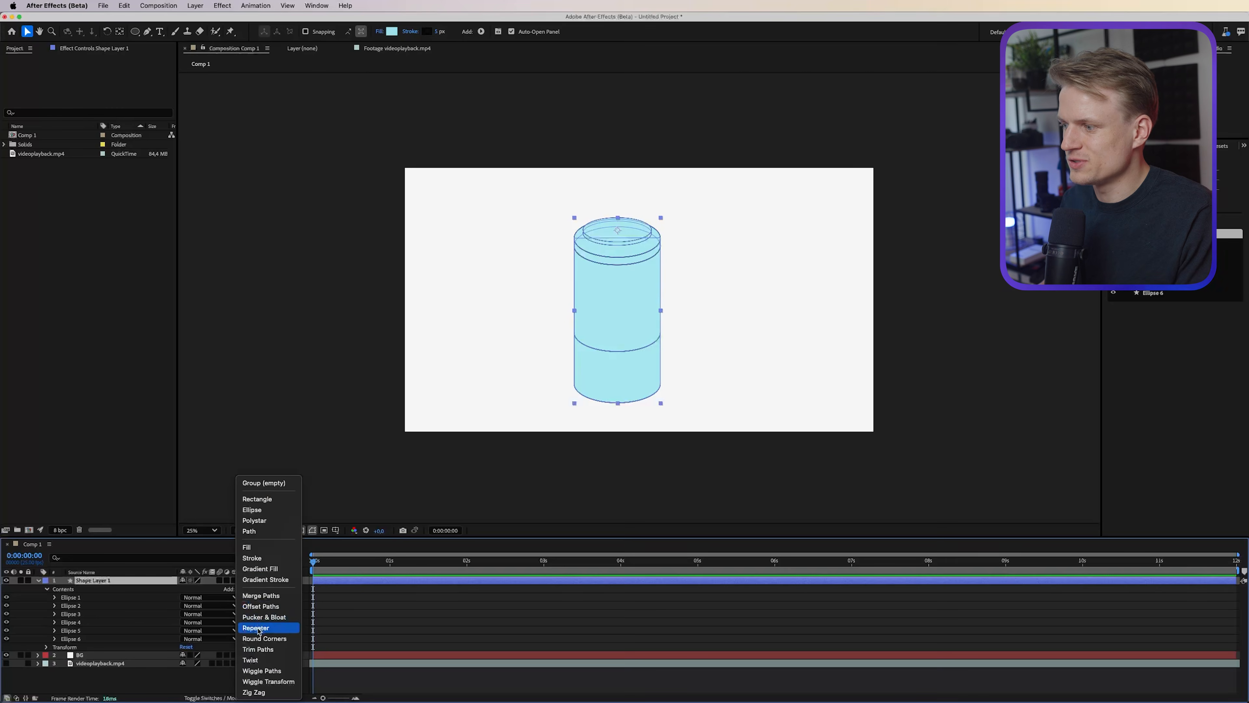
click(259, 628)
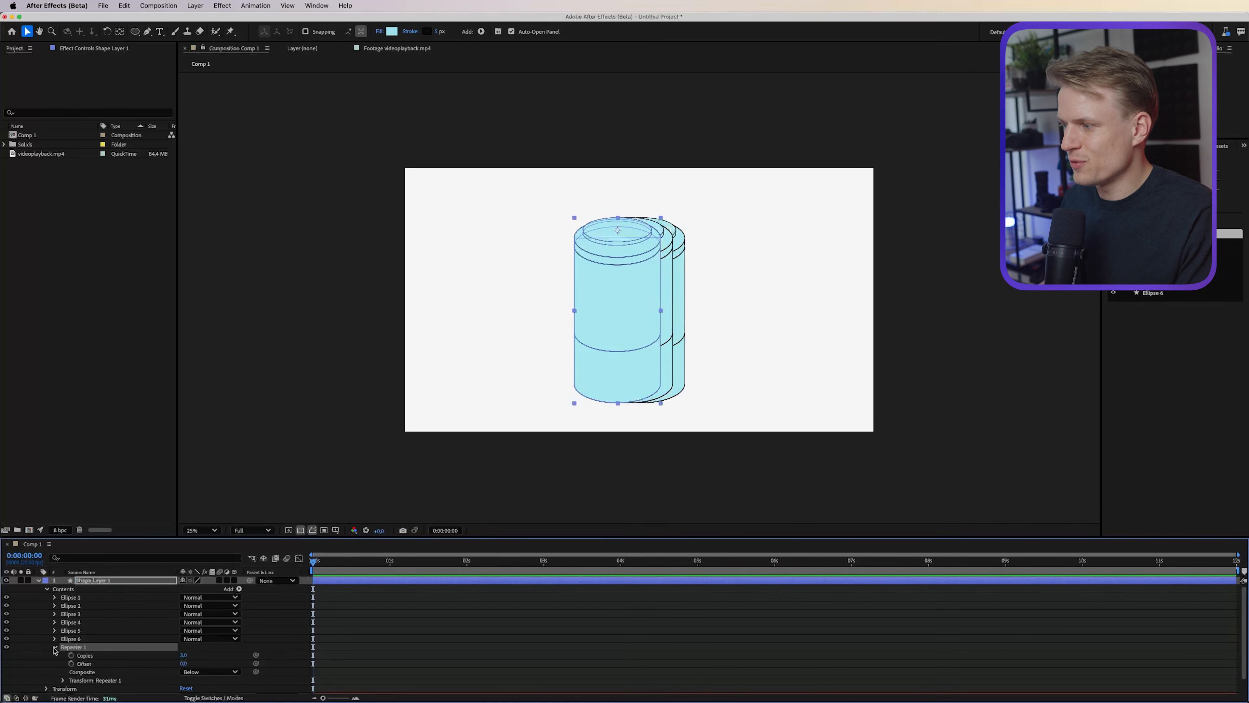
click(63, 665)
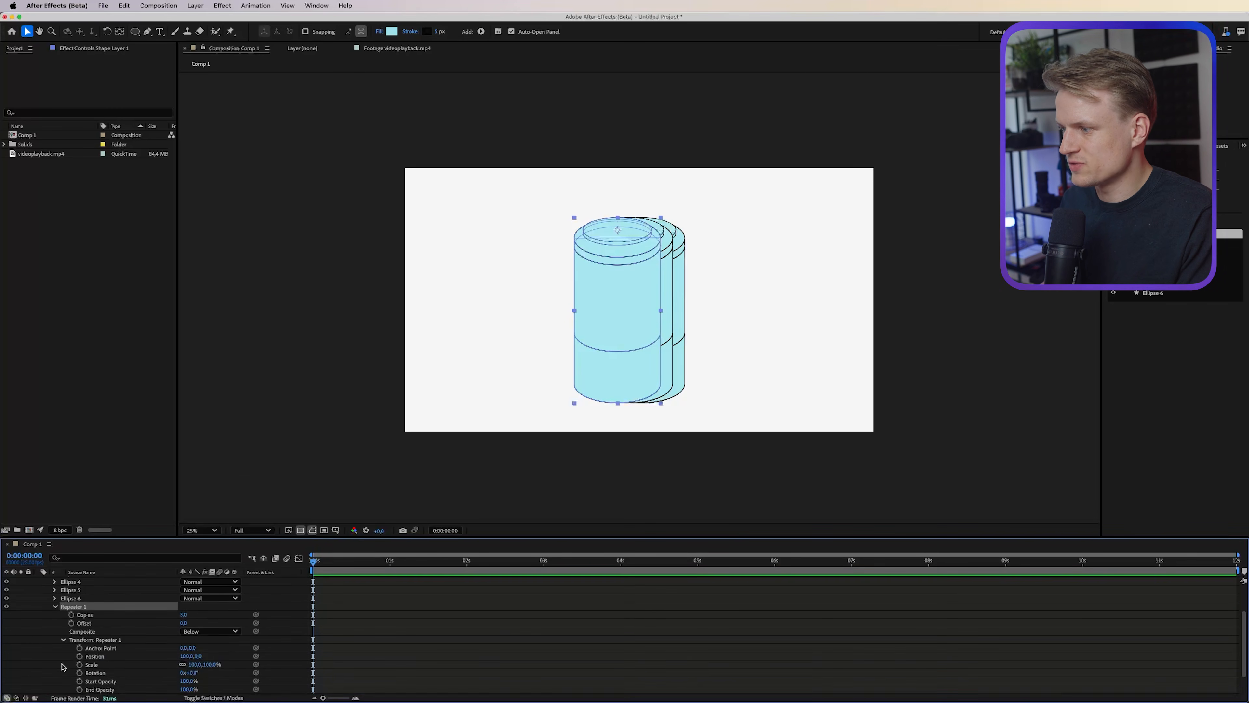
scroll(98, 649, down, 3)
drag(189, 640, 470, 626)
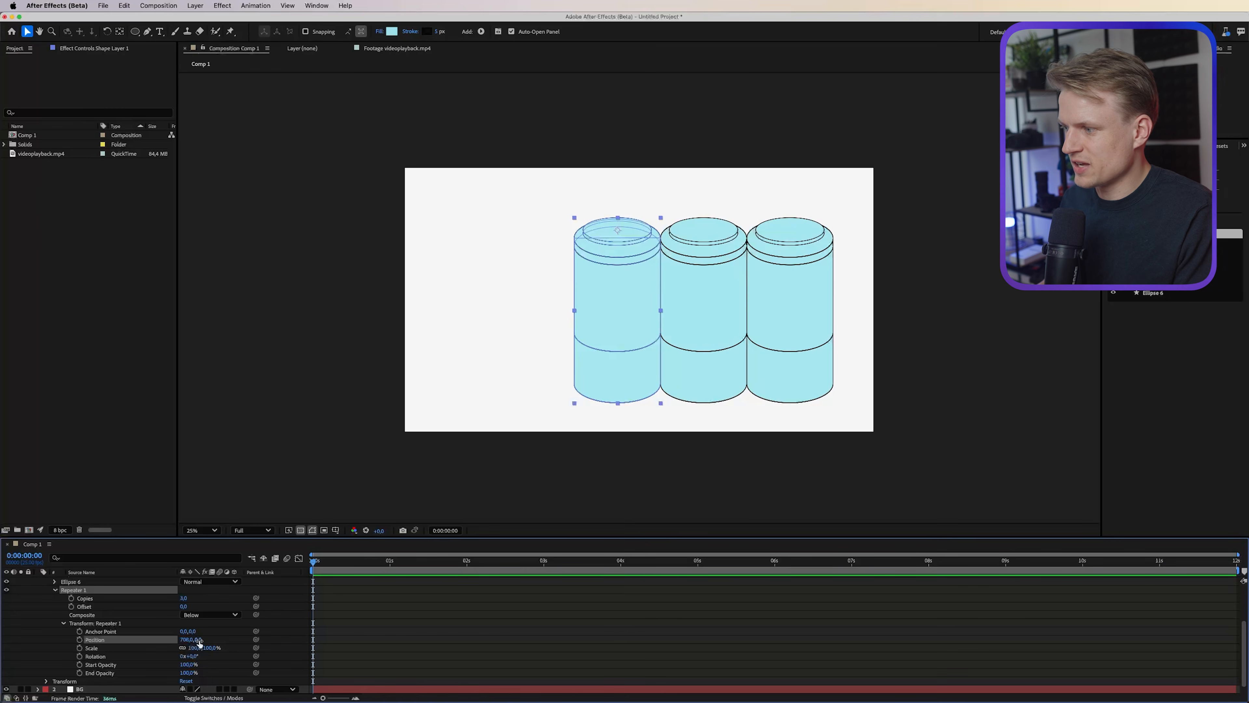
drag(199, 643, 385, 616)
Set Repeater 1 to 10 copies with an offset of -5.
click(184, 598)
text(10)
key(Return)
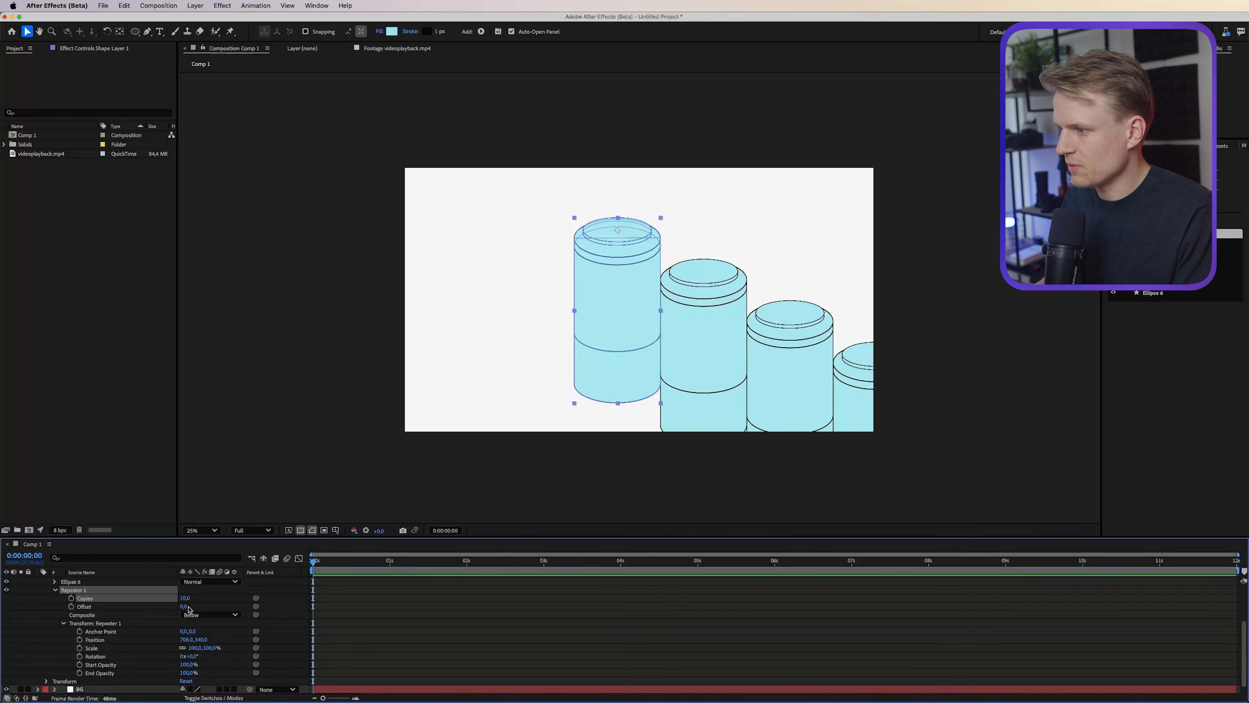
click(184, 606)
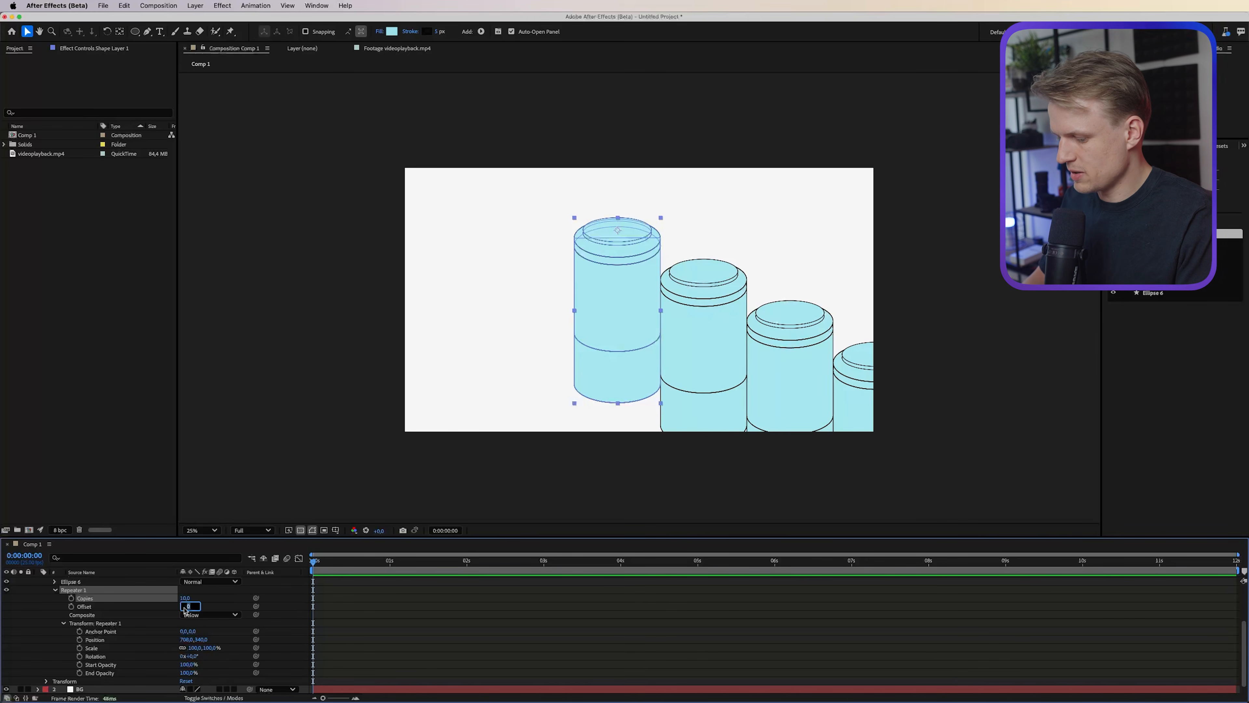
text(-5)
key(Return)
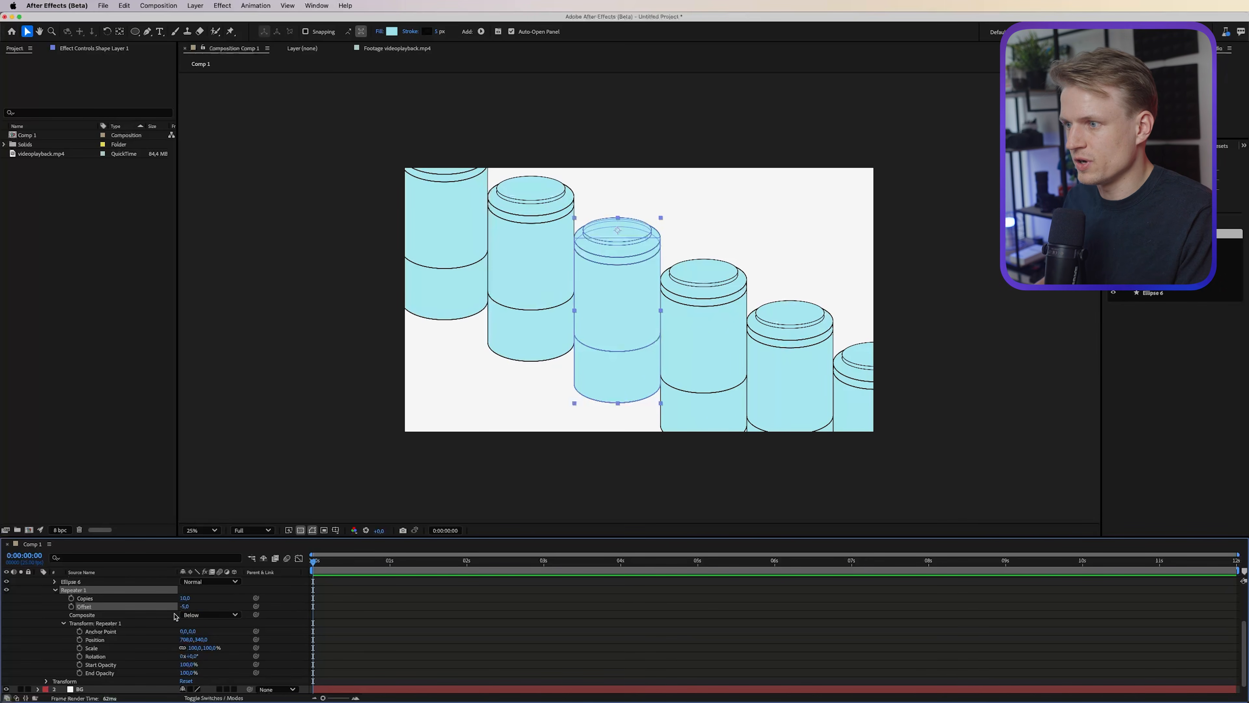
Add a second Repeater to the shape layer with a transform position of 710, -78 and 10 copies.
scroll(175, 617, up, 4)
click(229, 589)
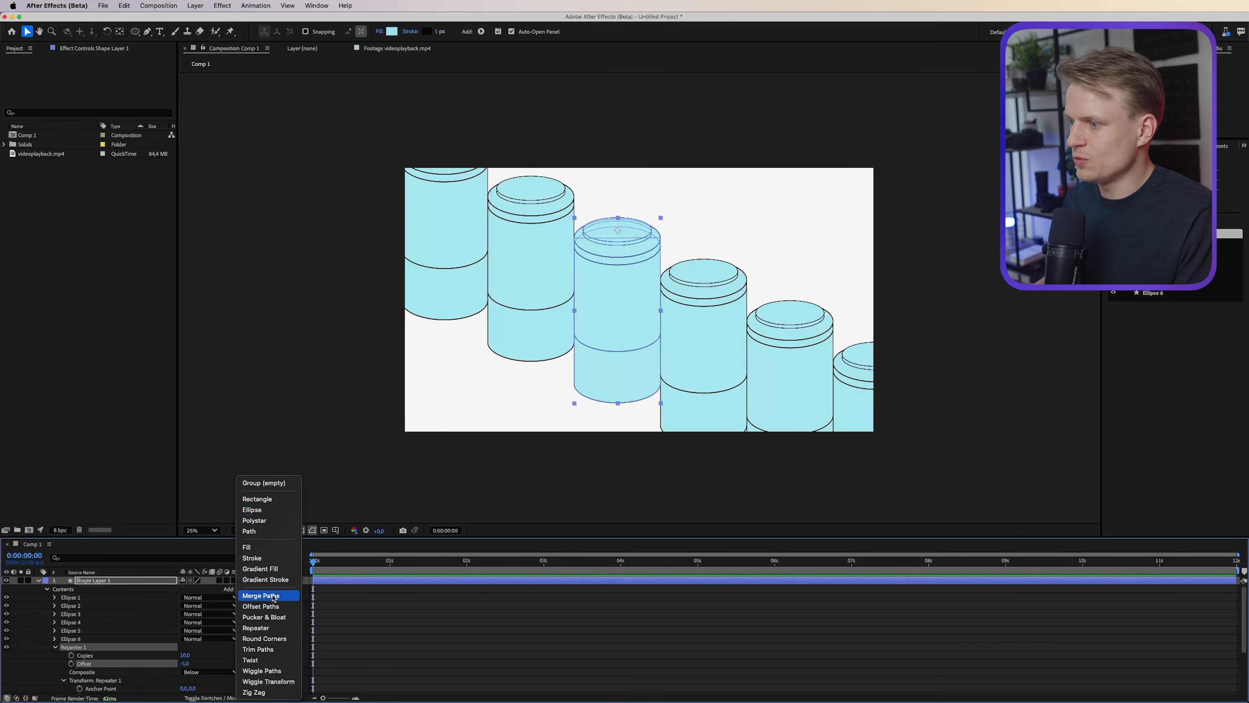
click(255, 627)
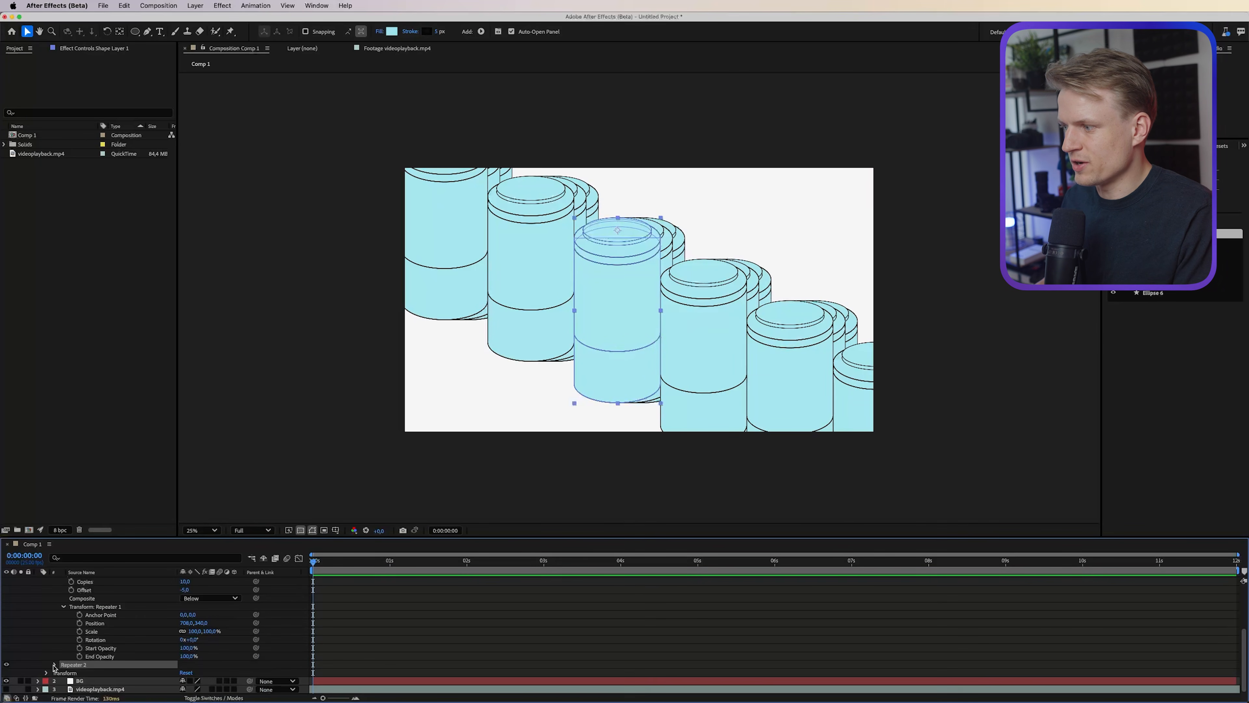
click(54, 664)
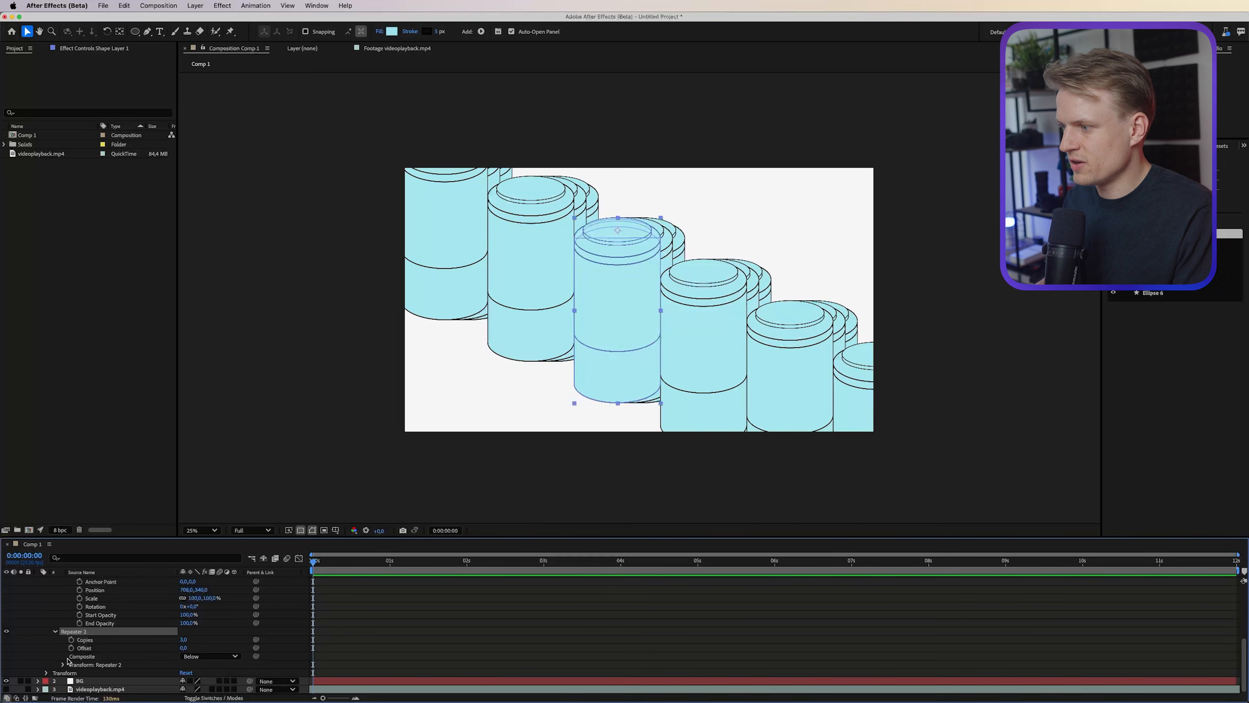
click(62, 664)
scroll(168, 658, down, 1)
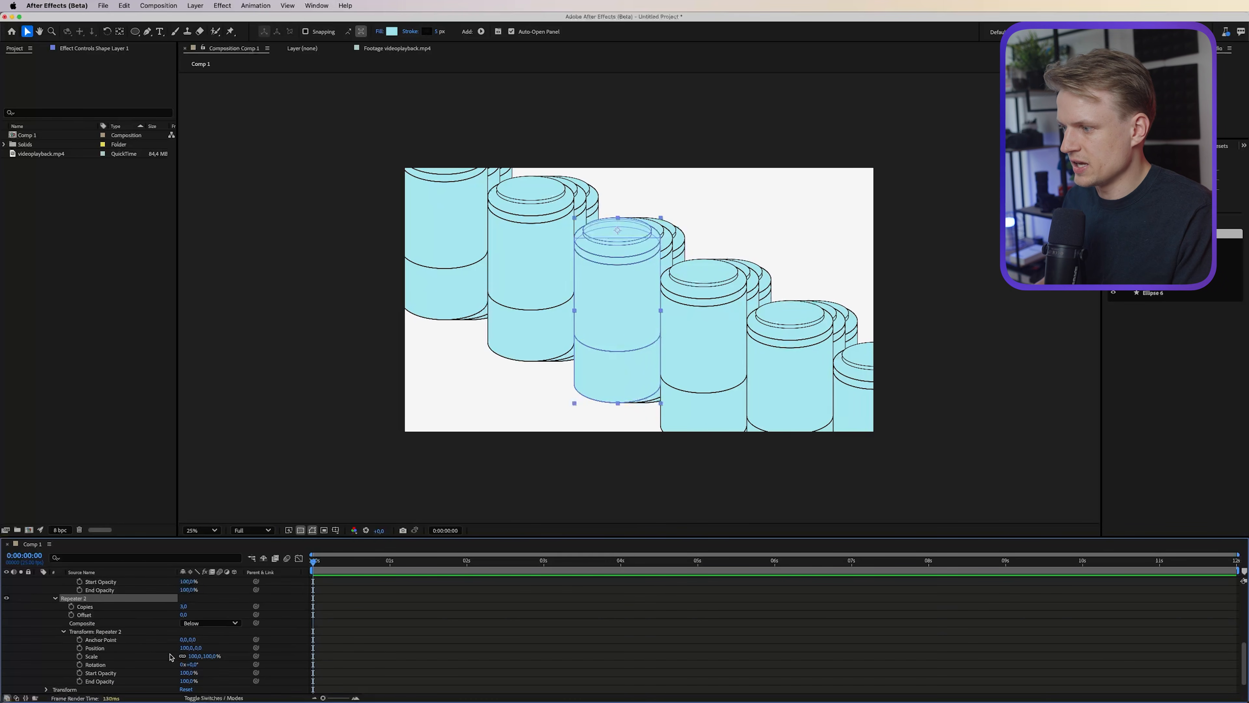
drag(188, 648, 447, 619)
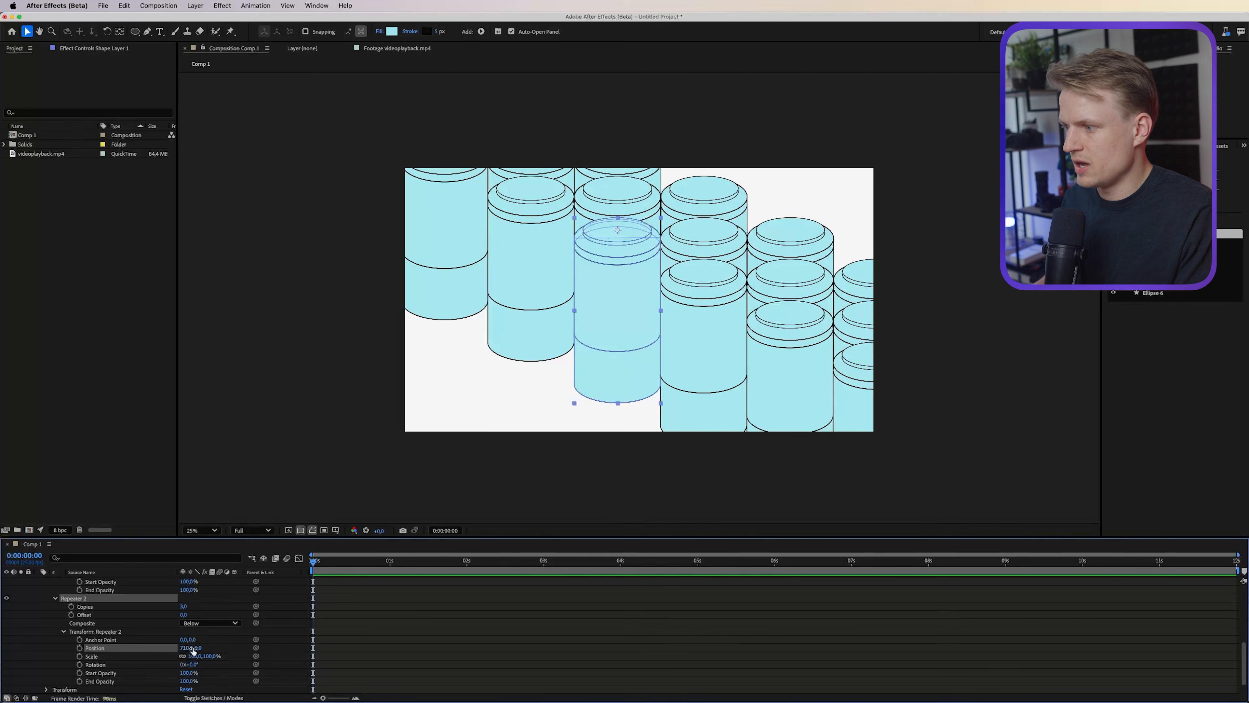
drag(206, 648, 167, 639)
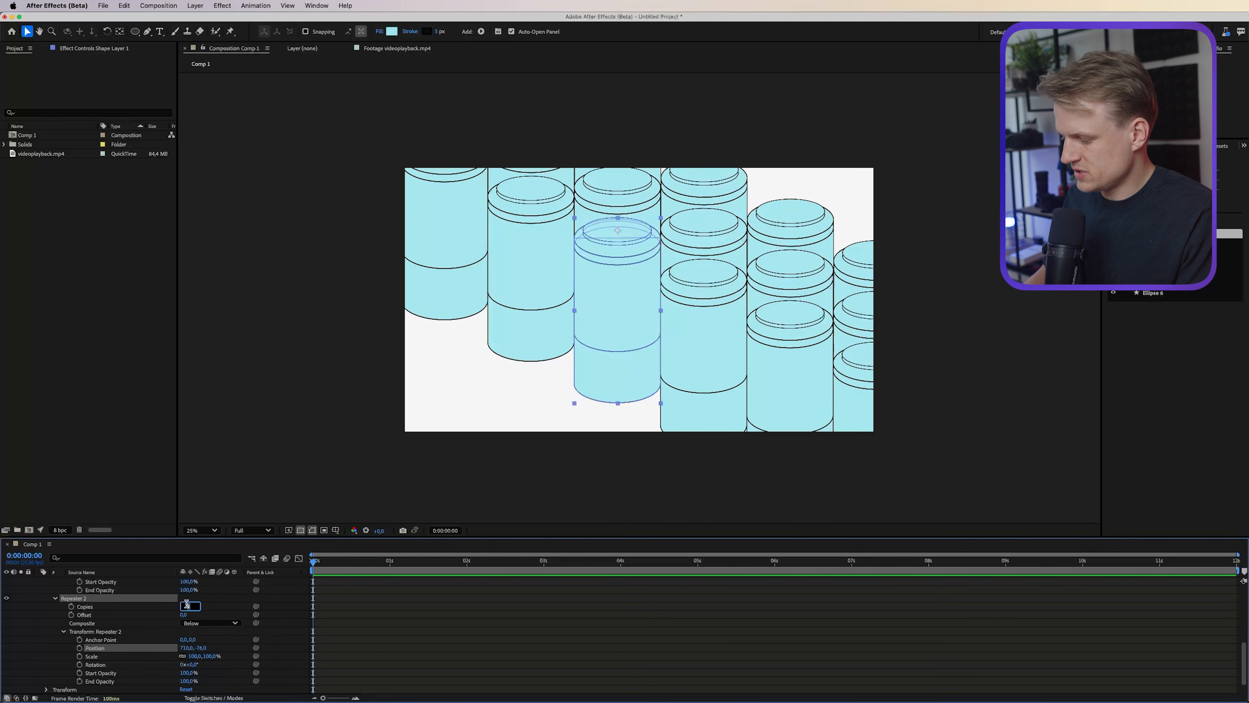
text(10)
key(Return)
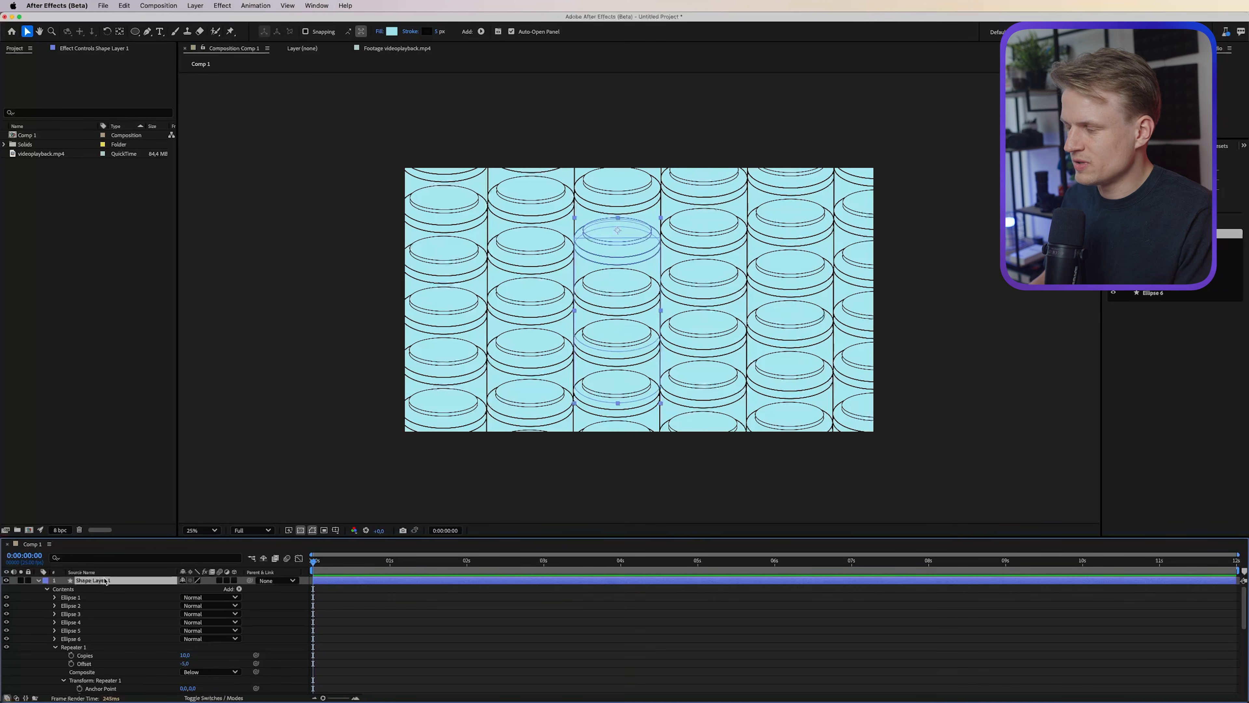
Scale the cylinder shape layer to 27% and reposition it so the whole grid fits inside the composition.
key(s)
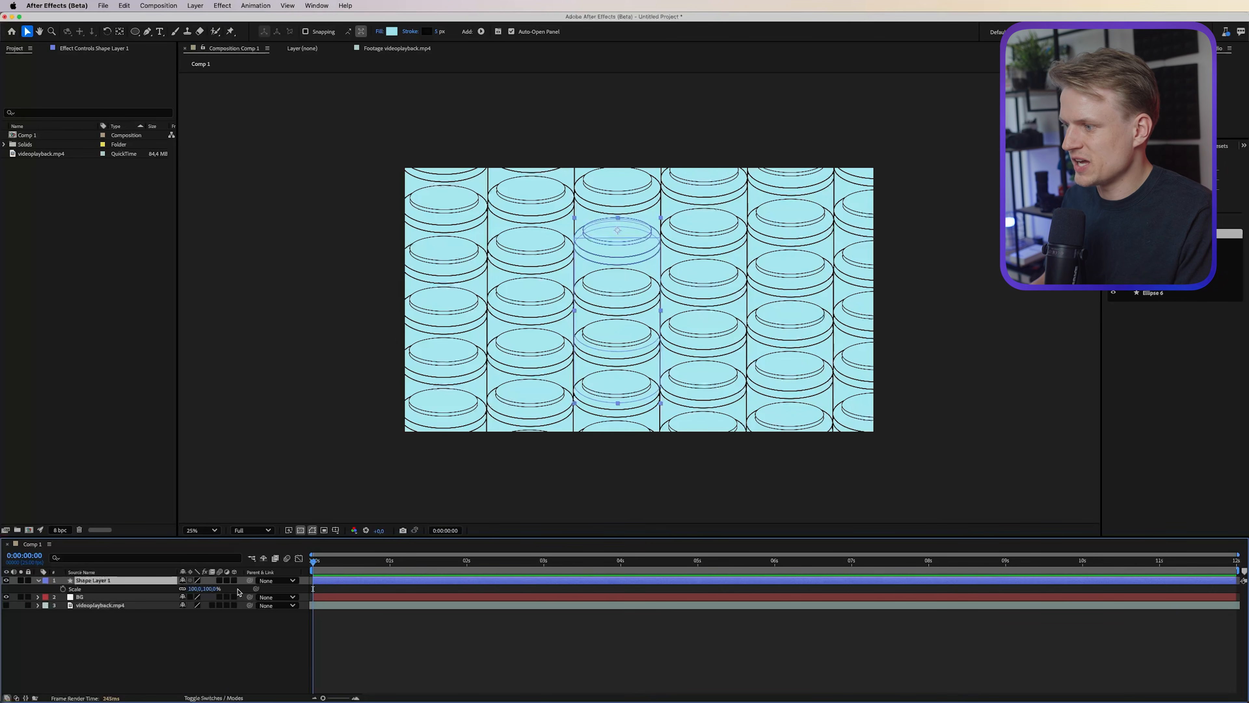
drag(211, 588, 179, 589)
drag(620, 263, 661, 281)
drag(205, 588, 205, 588)
scroll(785, 340, up, 1)
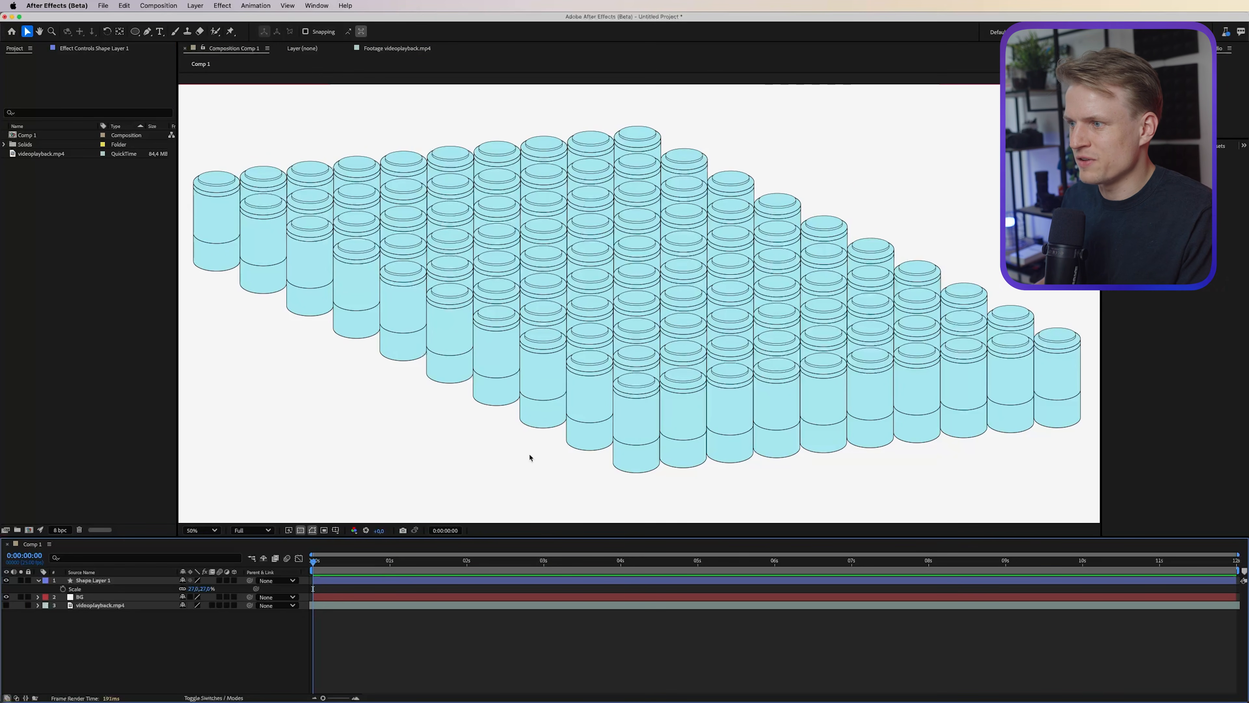
Try different horizontal spacing between the cylinders through Repeater 1's transform position.
click(37, 581)
click(38, 581)
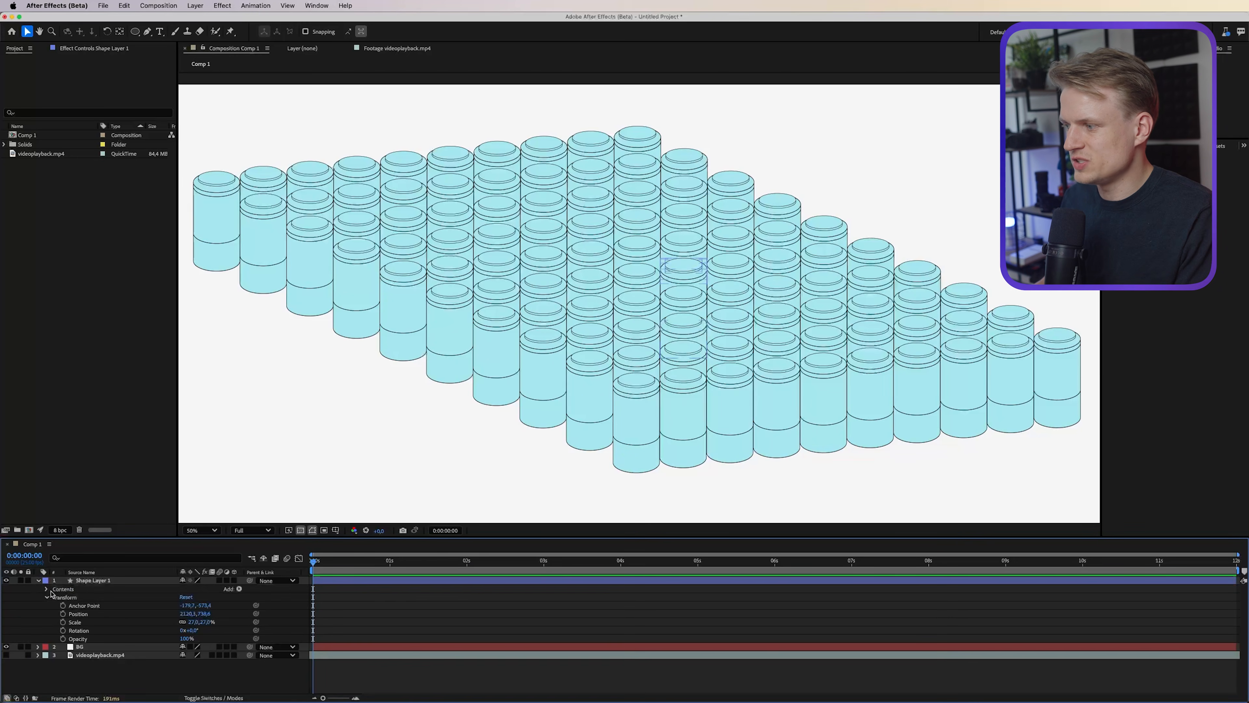
click(46, 589)
scroll(51, 623, down, 1)
click(54, 622)
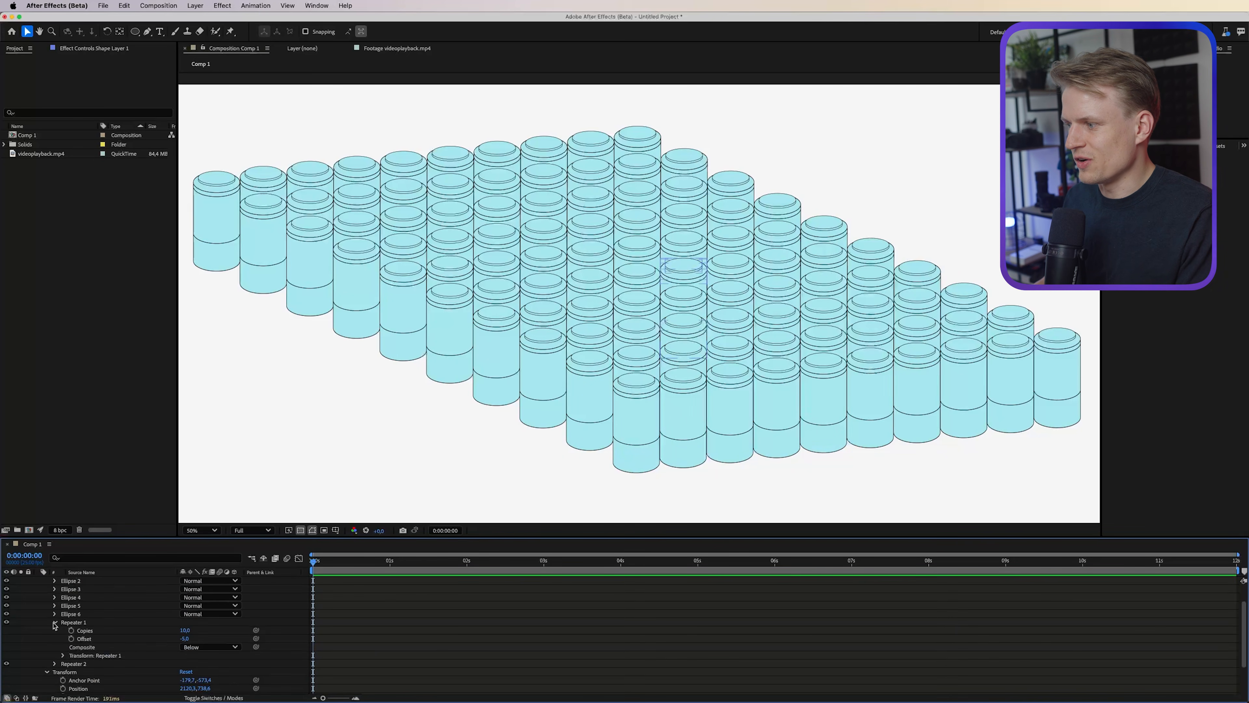
click(62, 655)
scroll(62, 657, down, 1)
scroll(148, 656, down, 1)
mouse_move(186, 640)
mouse_down()
mouse_move(294, 629)
mouse_move(192, 641)
mouse_up()
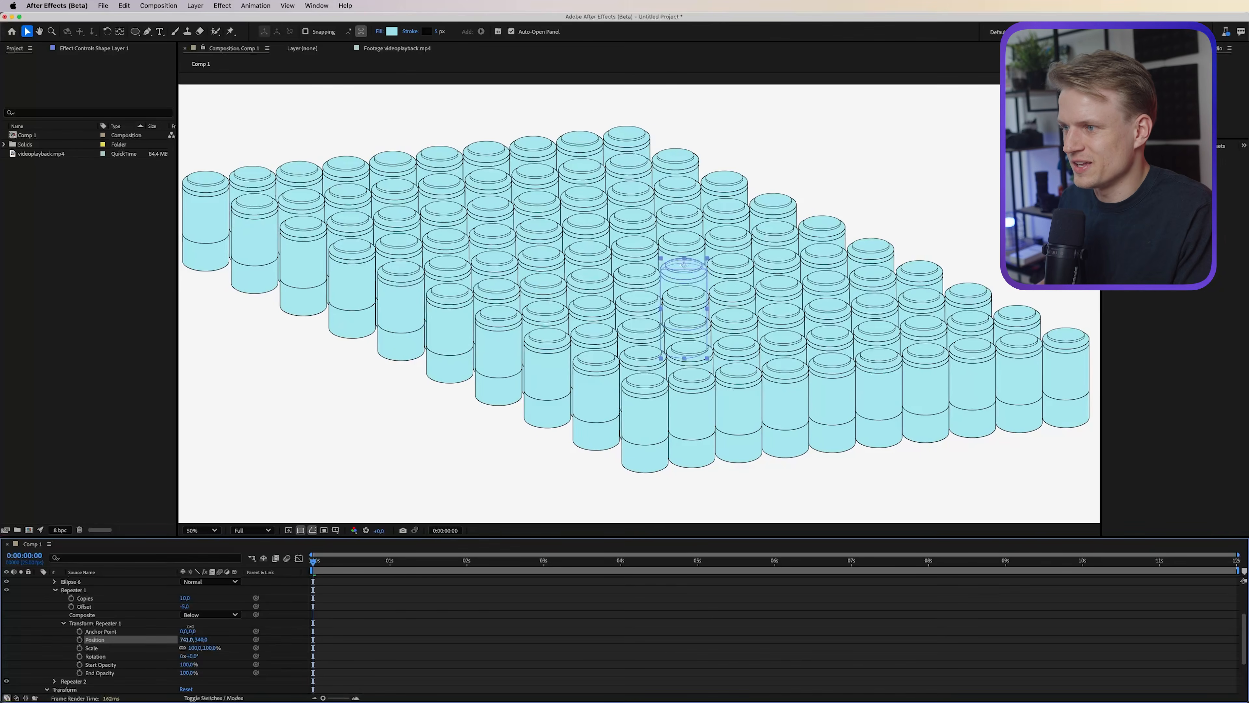
drag(190, 626, 320, 593)
drag(240, 604, 203, 618)
Try Repeater 1 with its Composite option set to Above while varying its horizontal position.
click(217, 615)
click(199, 636)
drag(187, 639, 148, 629)
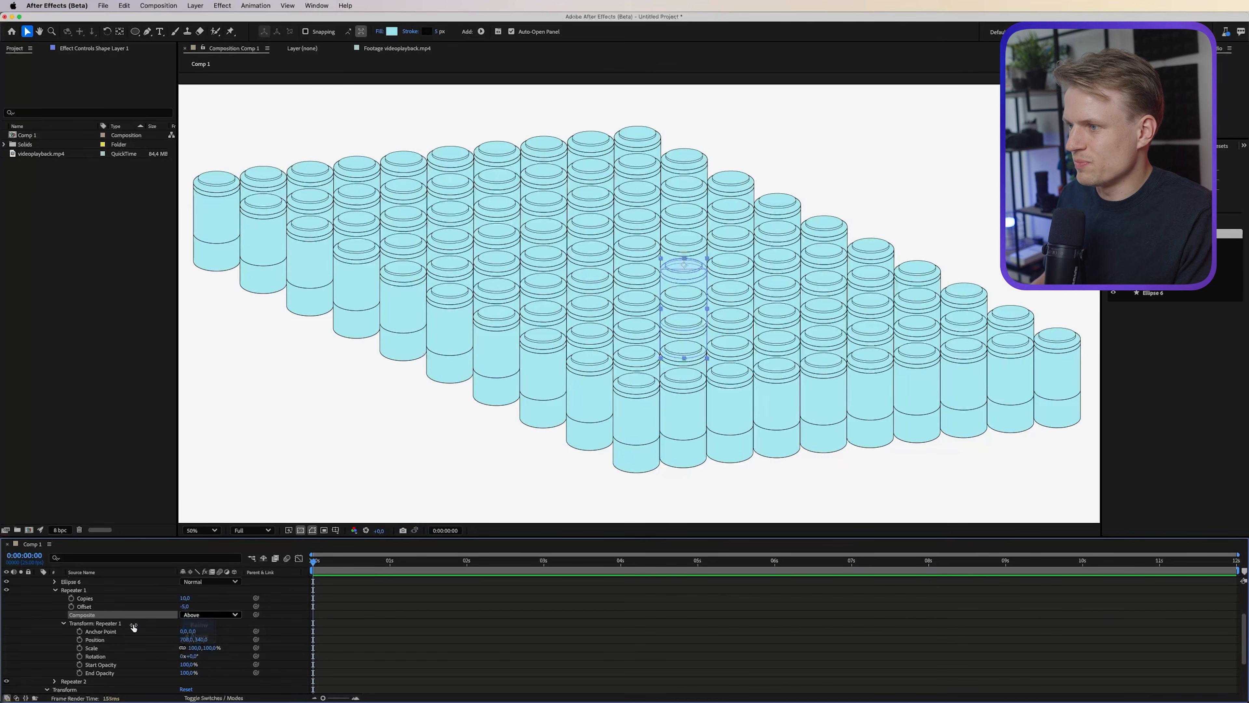
Keyframe Repeater 1's transform position at 0 s and set it to about 711, 340.
click(79, 639)
drag(187, 641, 209, 639)
scroll(532, 443, down, 2)
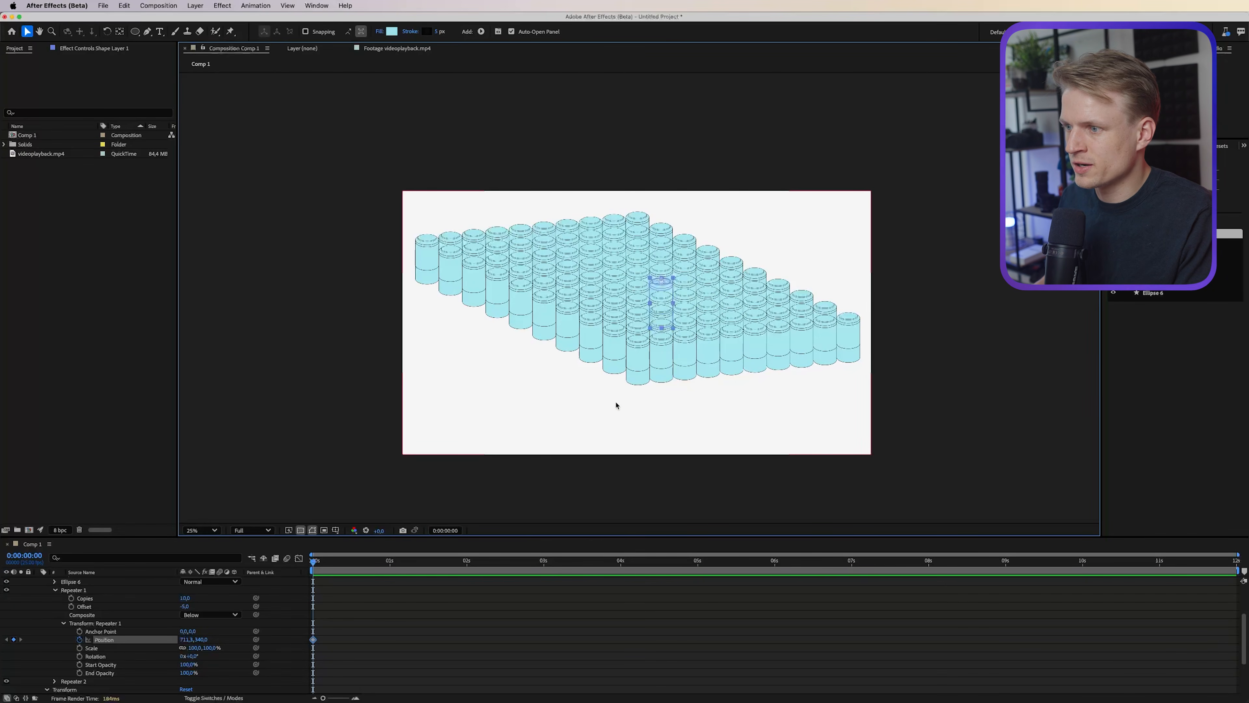
scroll(616, 405, up, 2)
scroll(586, 278, down, 2)
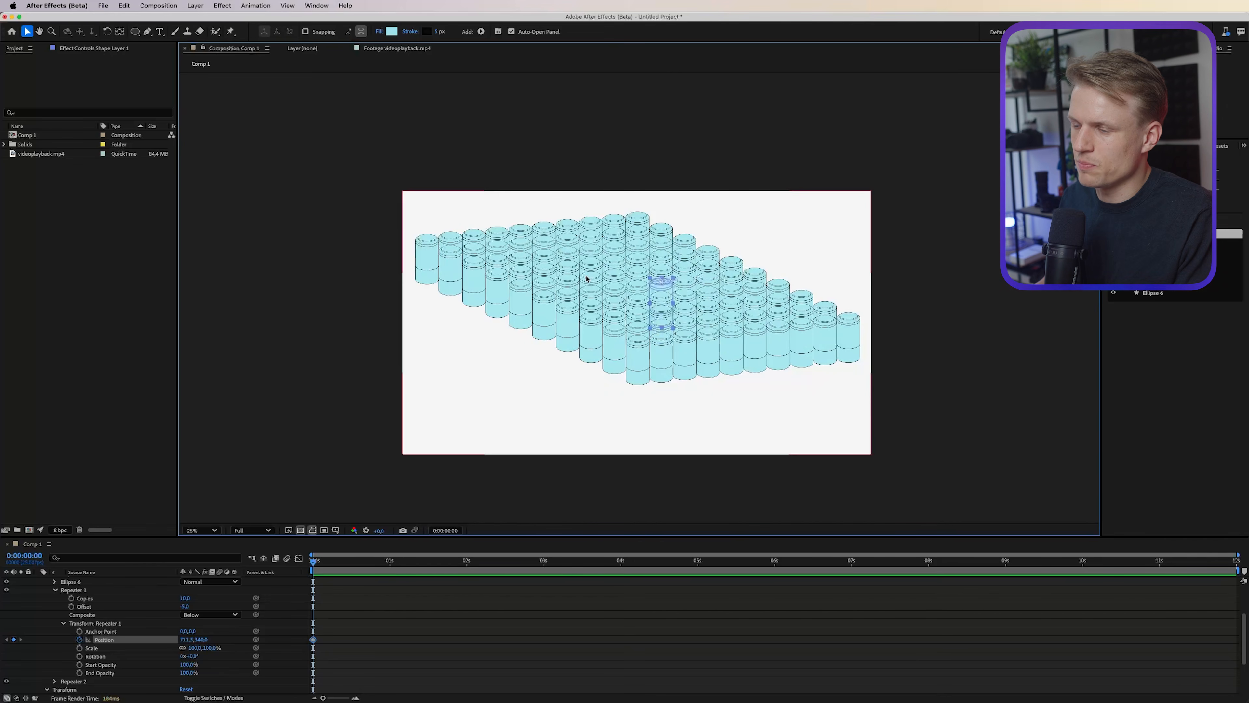
scroll(731, 310, up, 2)
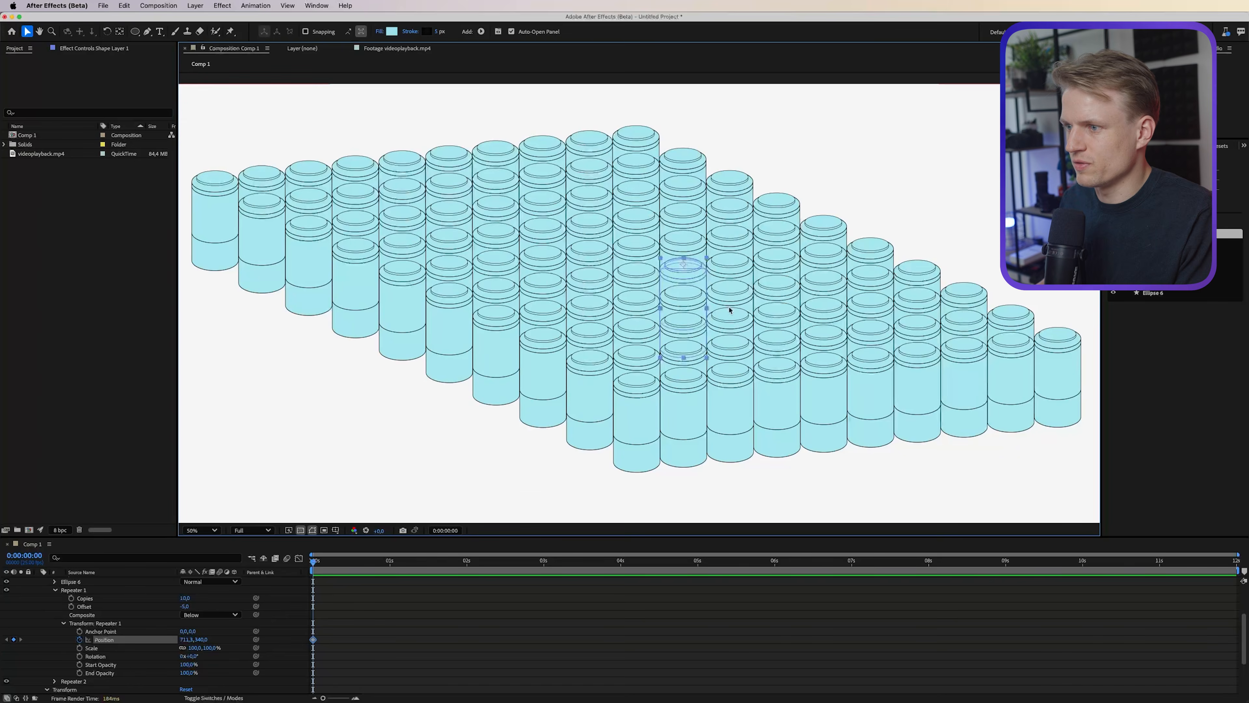
Compare the cylinder grid with the reference footage videoplayback.mp4 and return to Comp 1.
click(397, 48)
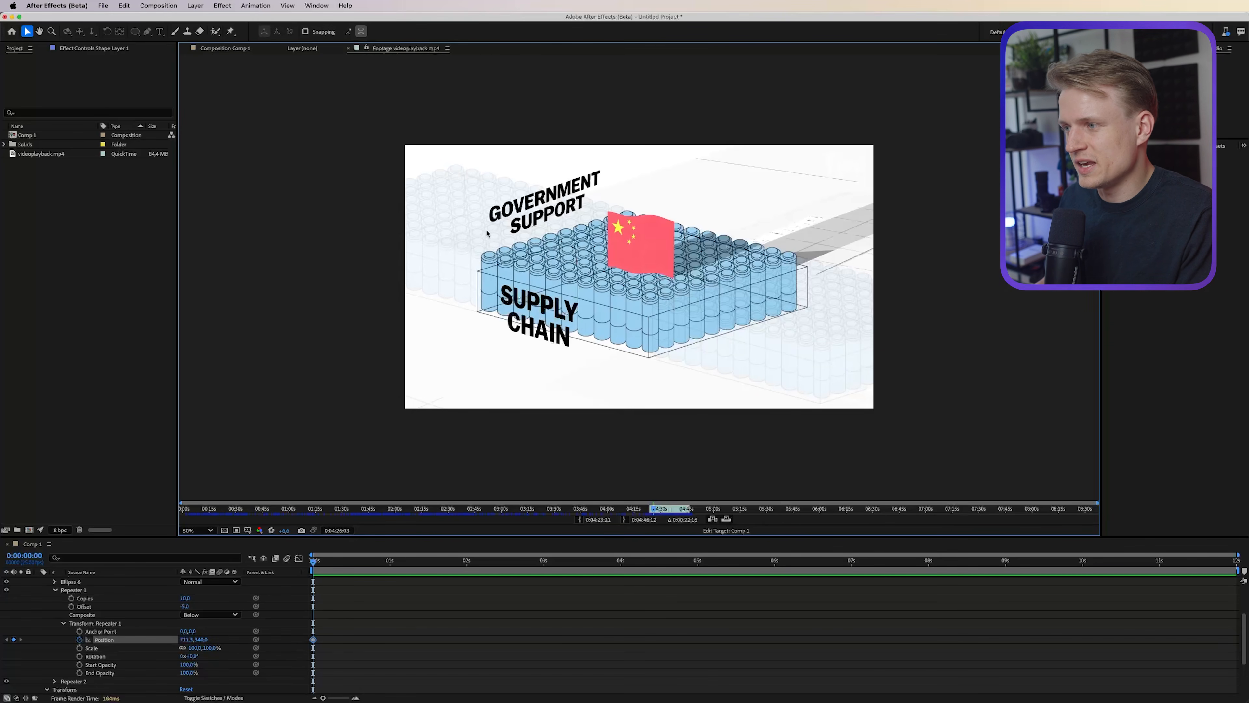
click(225, 48)
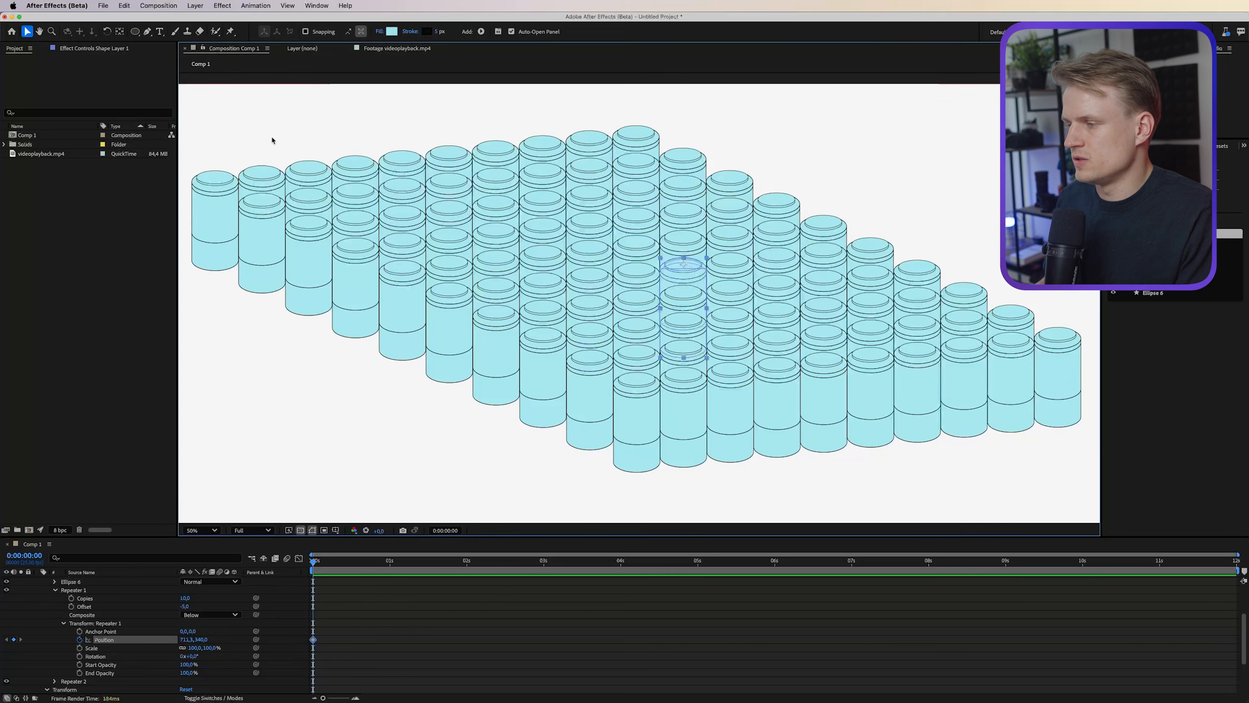
scroll(502, 340, down, 2)
Try a faded duplicate of the cylinder layer beyond the grid's lower right, with its opacity lowered to 31%.
scroll(109, 615, up, 3)
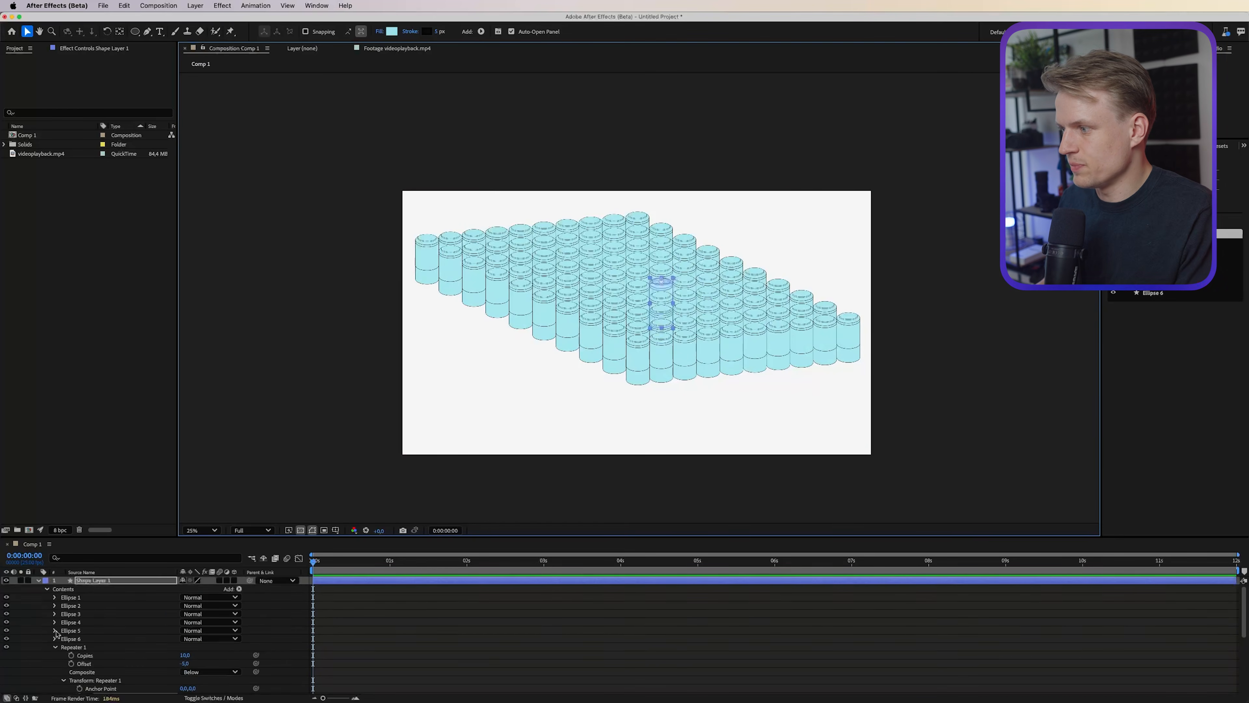
click(108, 583)
key(super+d)
drag(657, 307, 883, 417)
key(t)
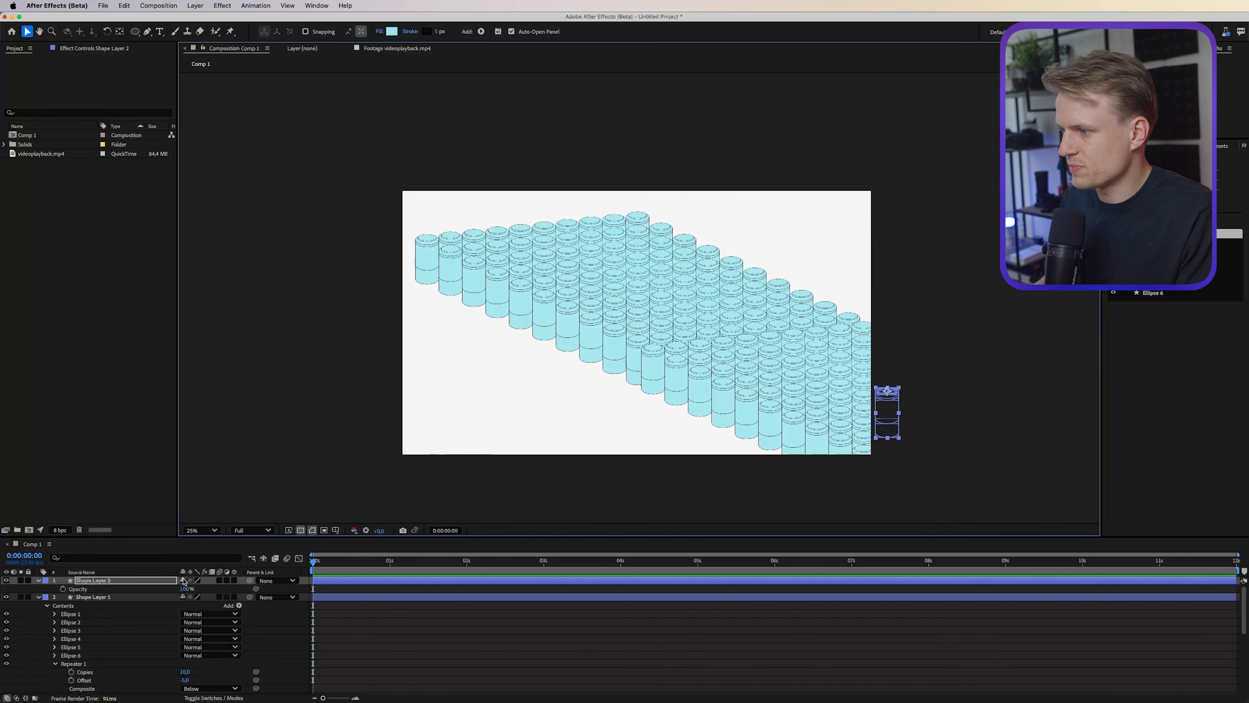
drag(185, 589, 137, 580)
Try a second faded copy beyond the grid's upper left, and delete both faded copies.
key(super+d)
drag(887, 413, 445, 195)
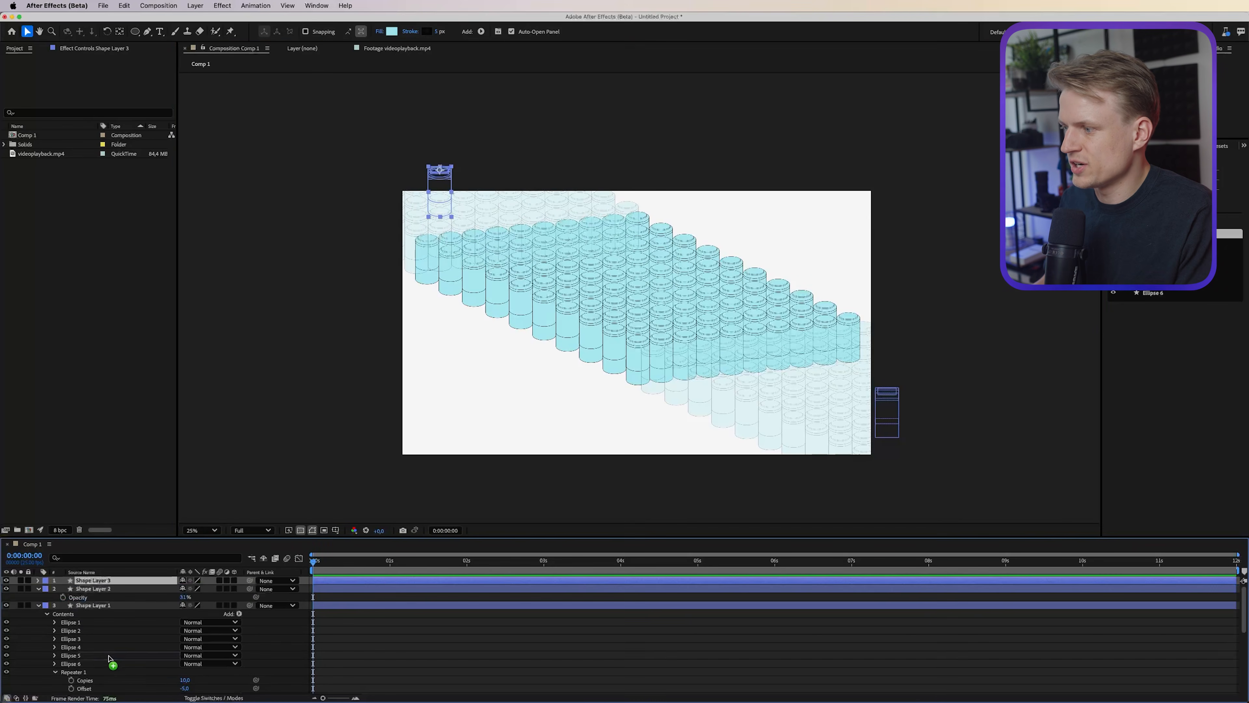
key(Delete)
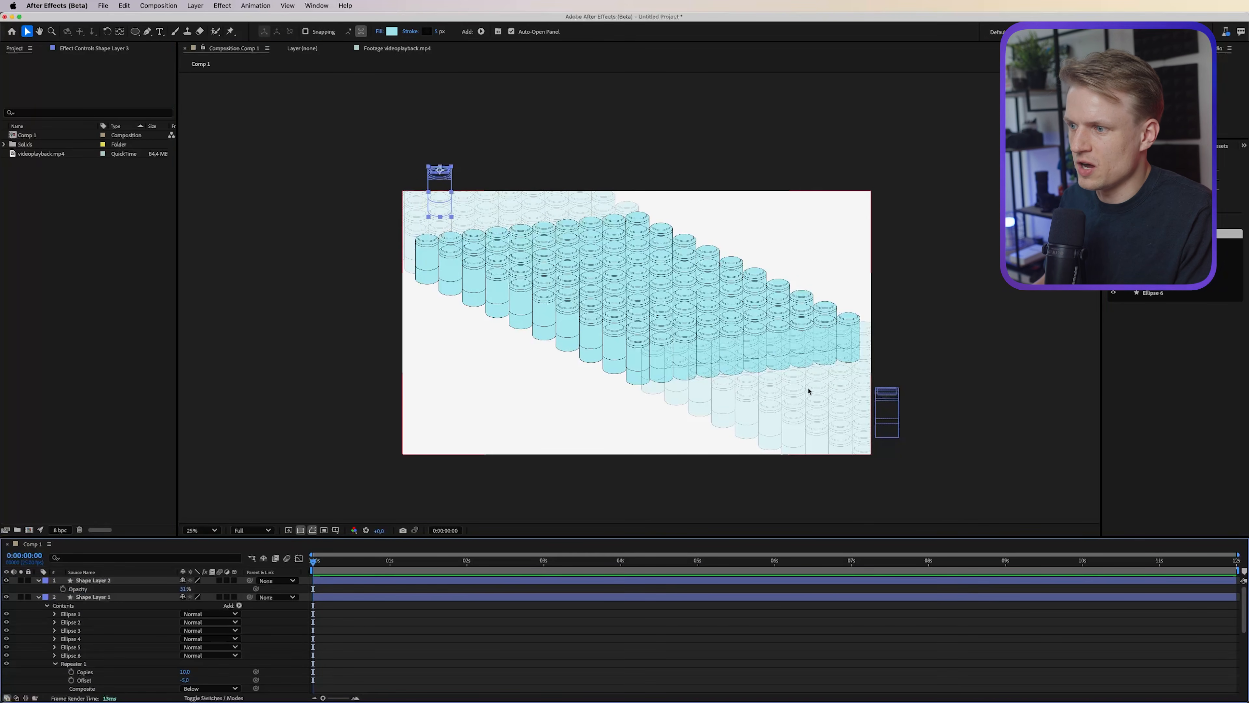
key(Delete)
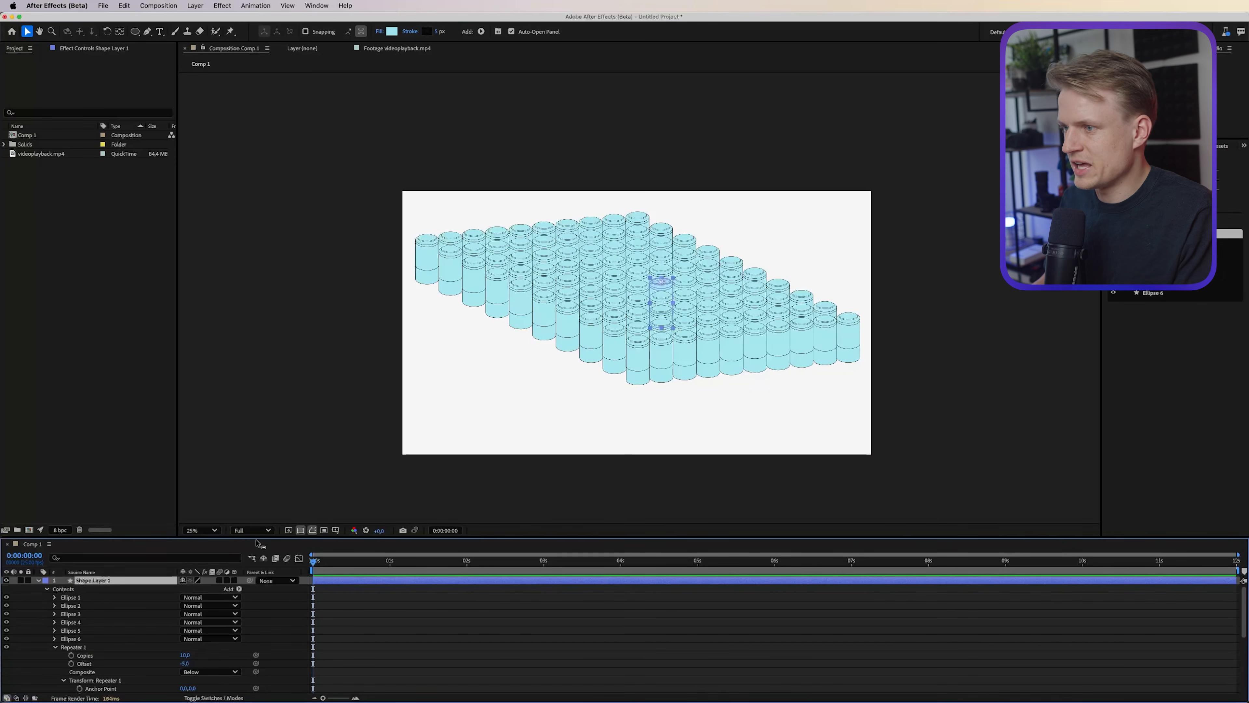
Move the cylinder grid slightly down and to the right in the composition and deselect its layer.
drag(664, 298, 673, 313)
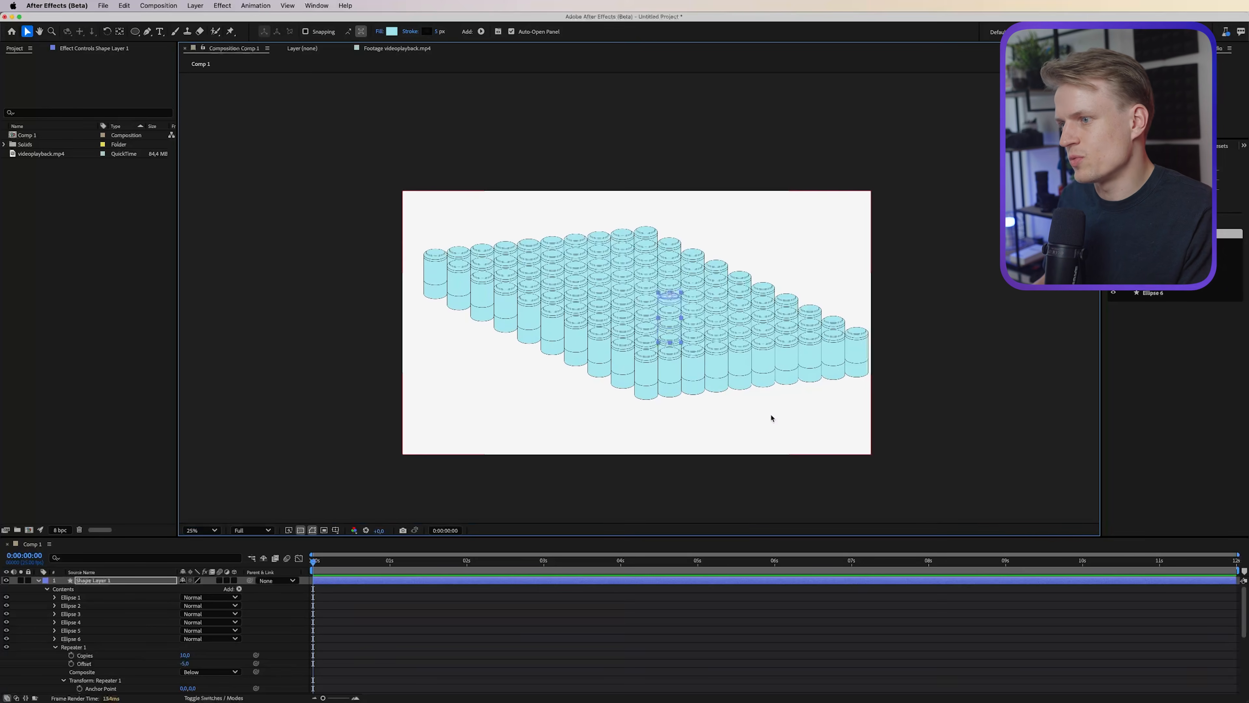
click(135, 31)
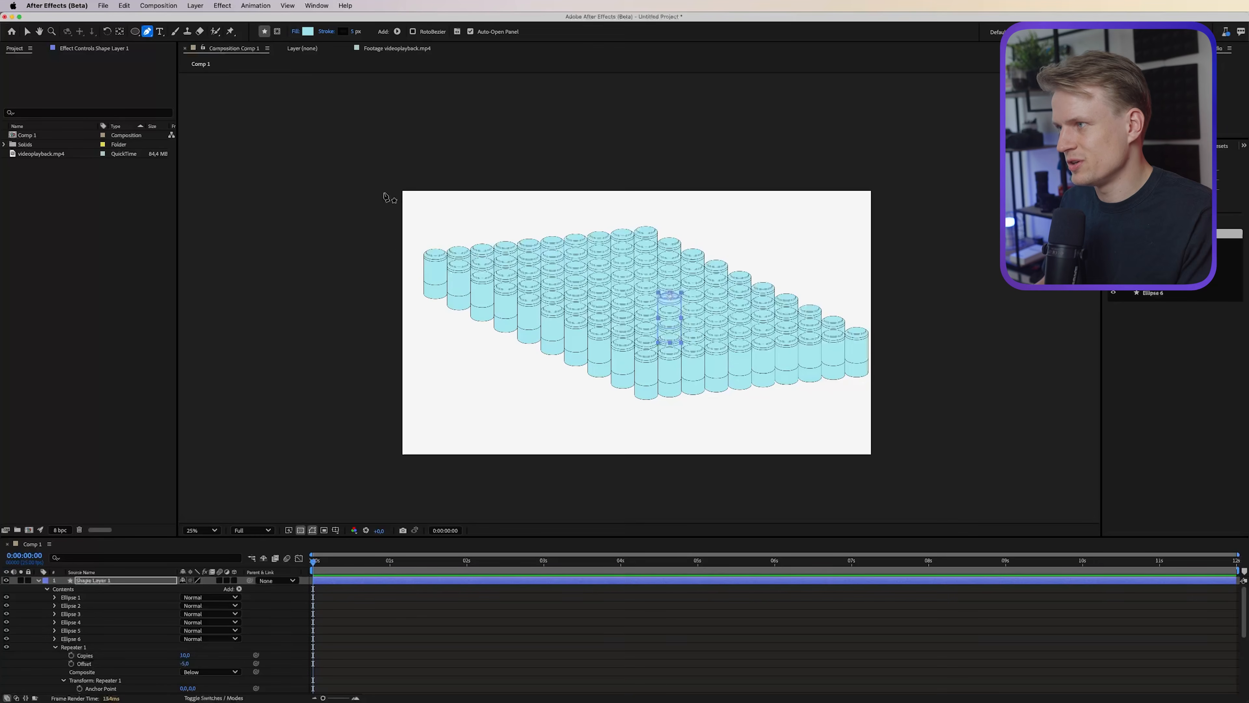
key(v)
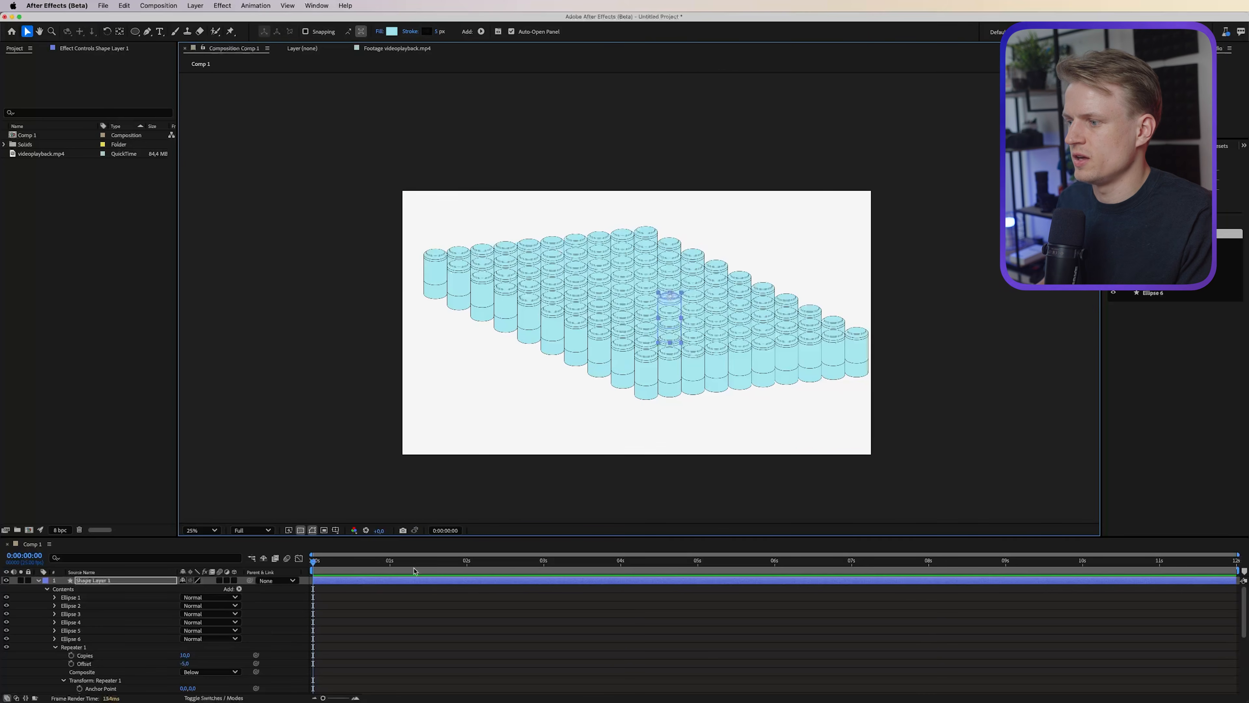
click(404, 613)
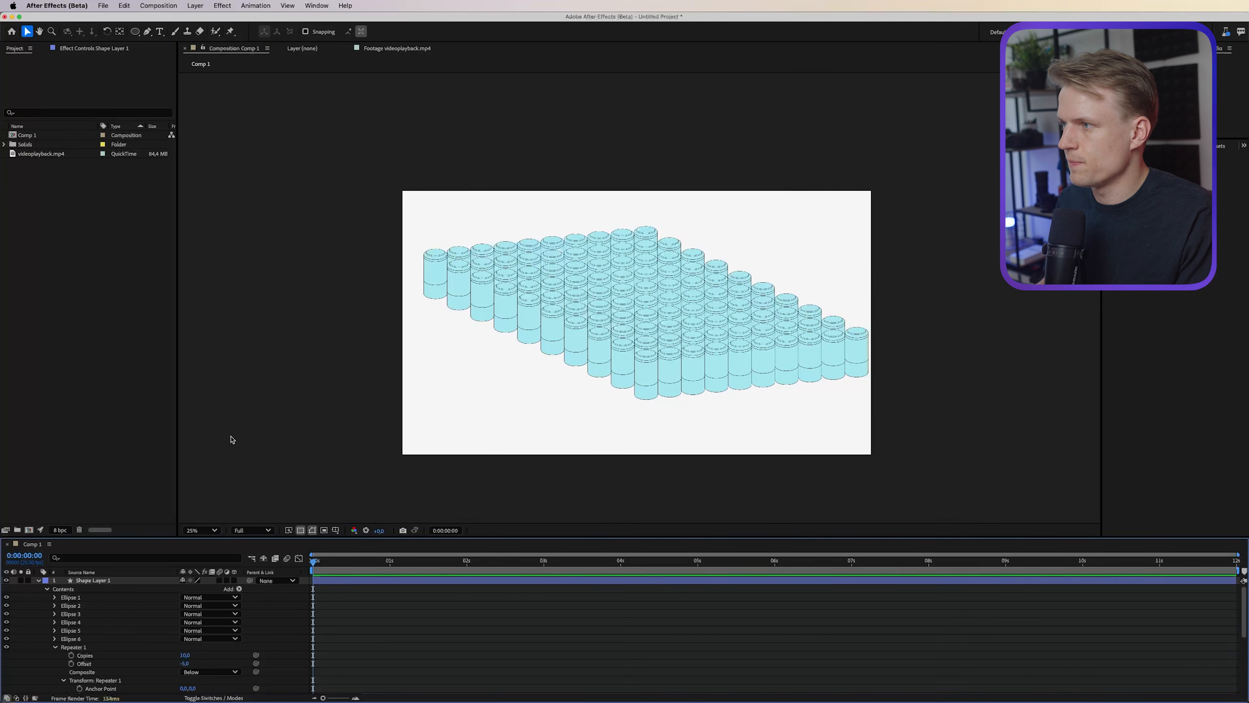
With the Pen tool and no fill, draw four-point frames around the grid's front-left and front-right sides, sharing the front corner edge.
click(147, 32)
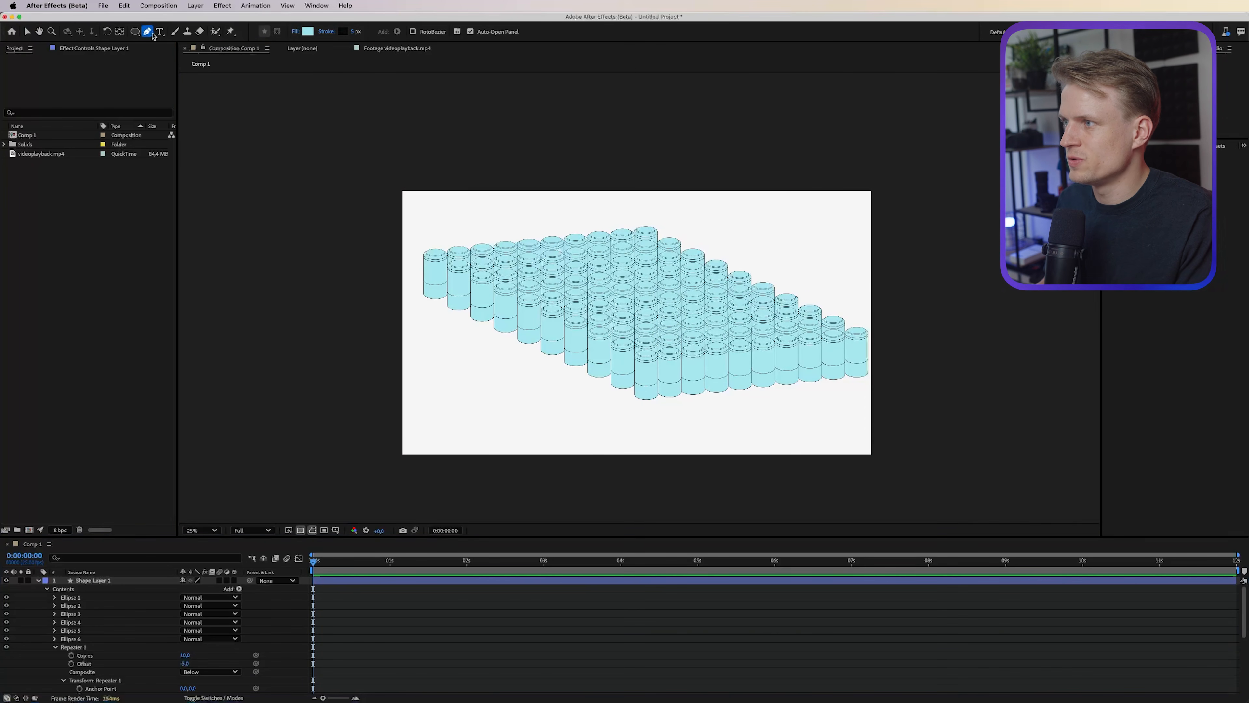
click(295, 31)
click(569, 340)
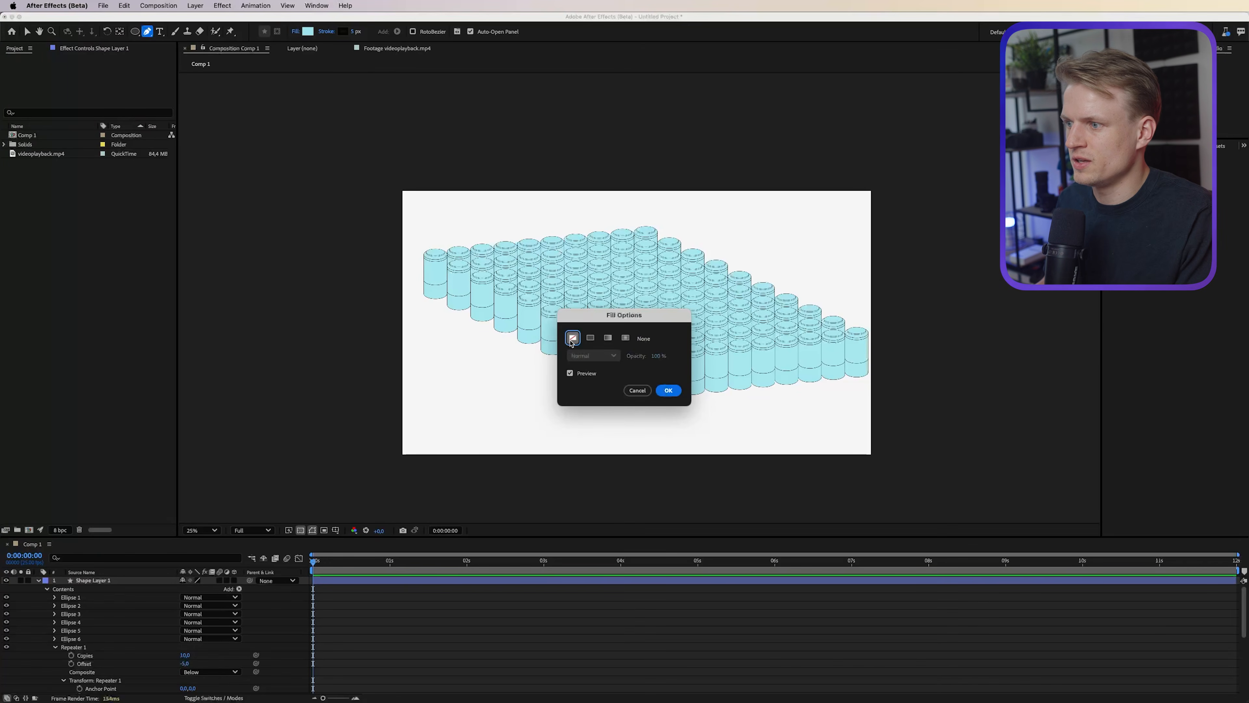
key(Return)
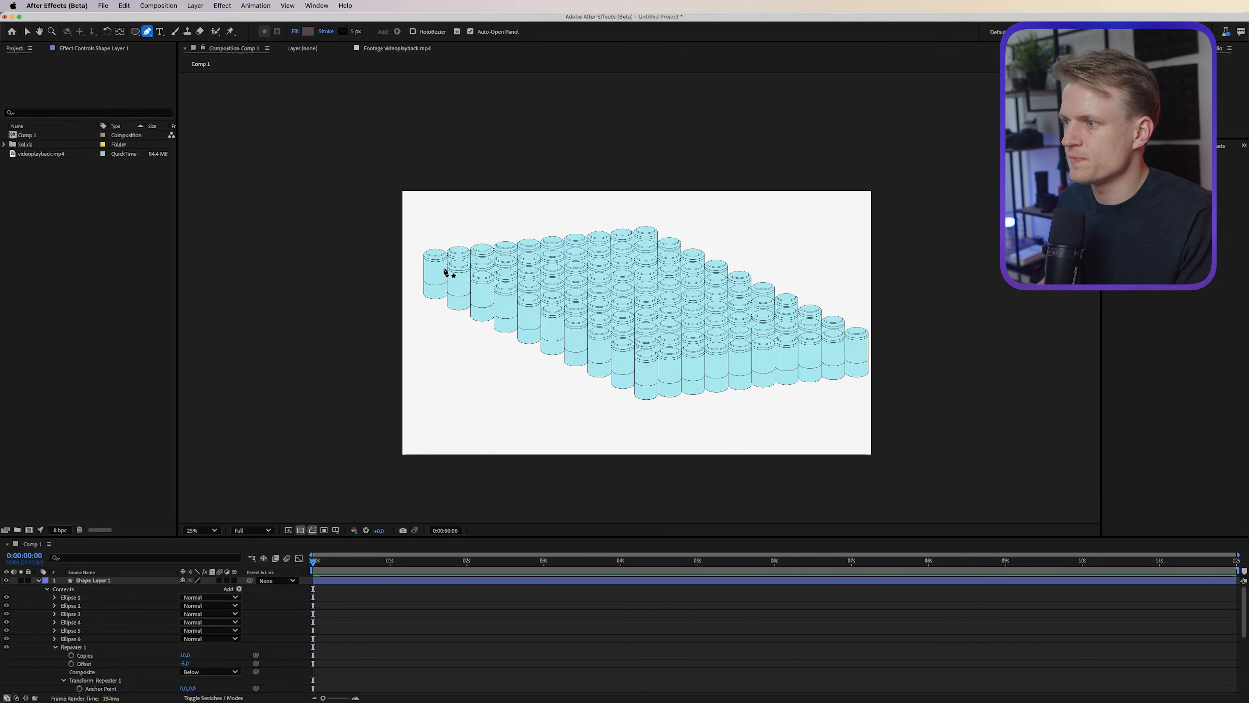
click(421, 303)
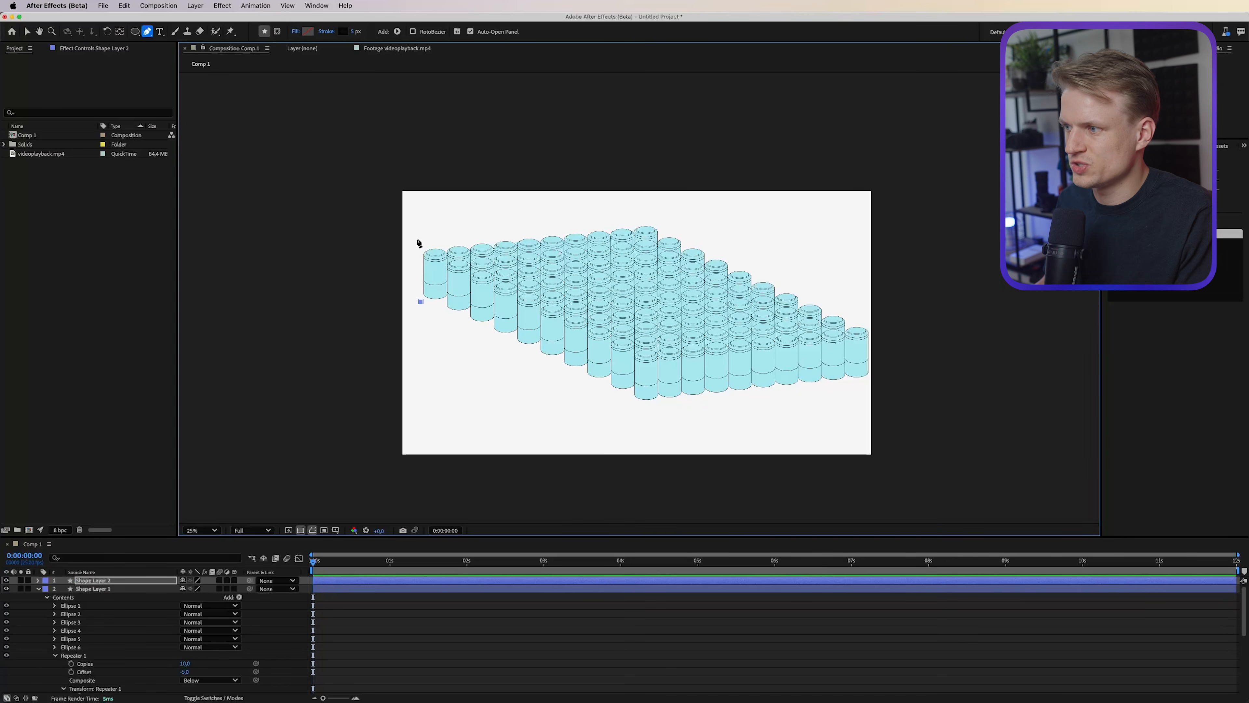
click(420, 240)
click(646, 350)
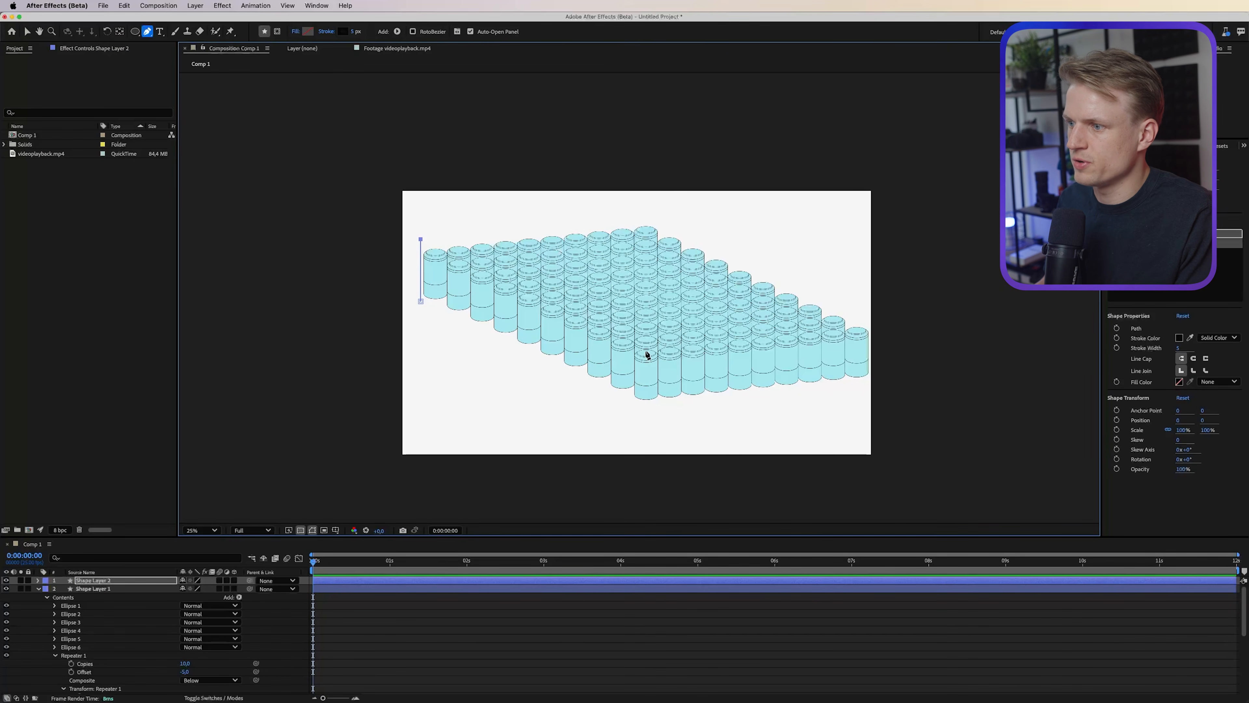
click(646, 407)
click(421, 301)
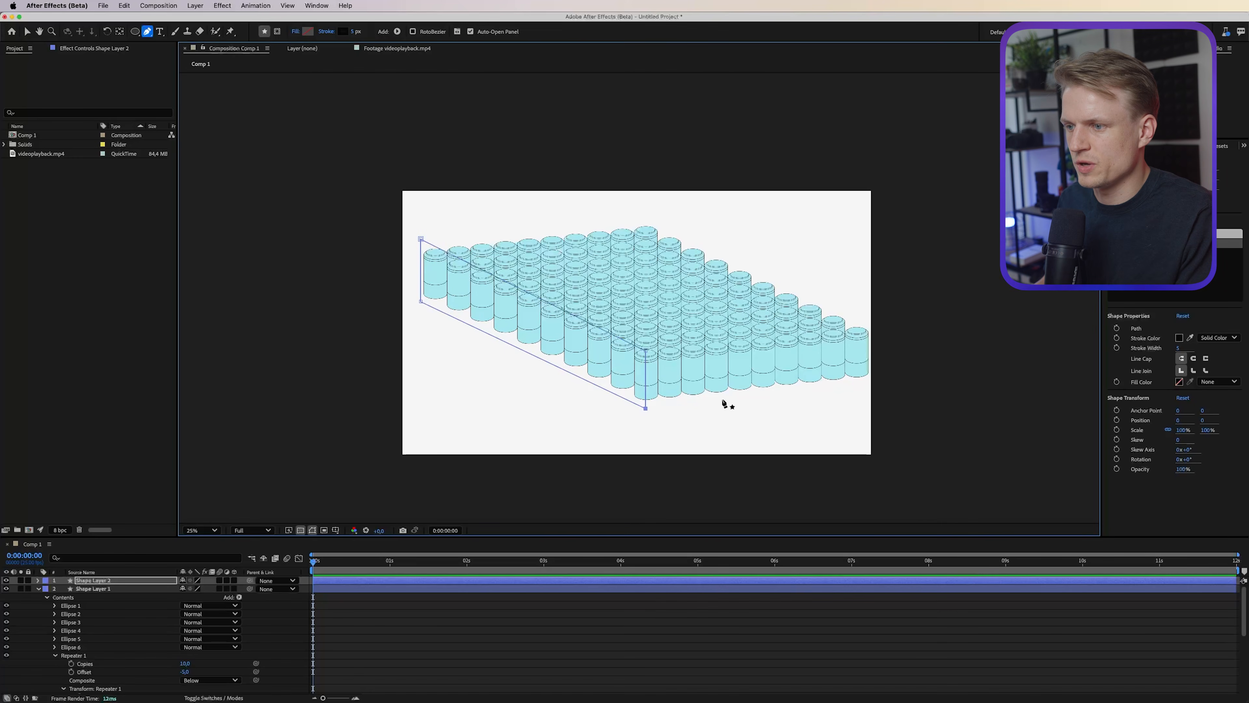
click(889, 377)
click(645, 408)
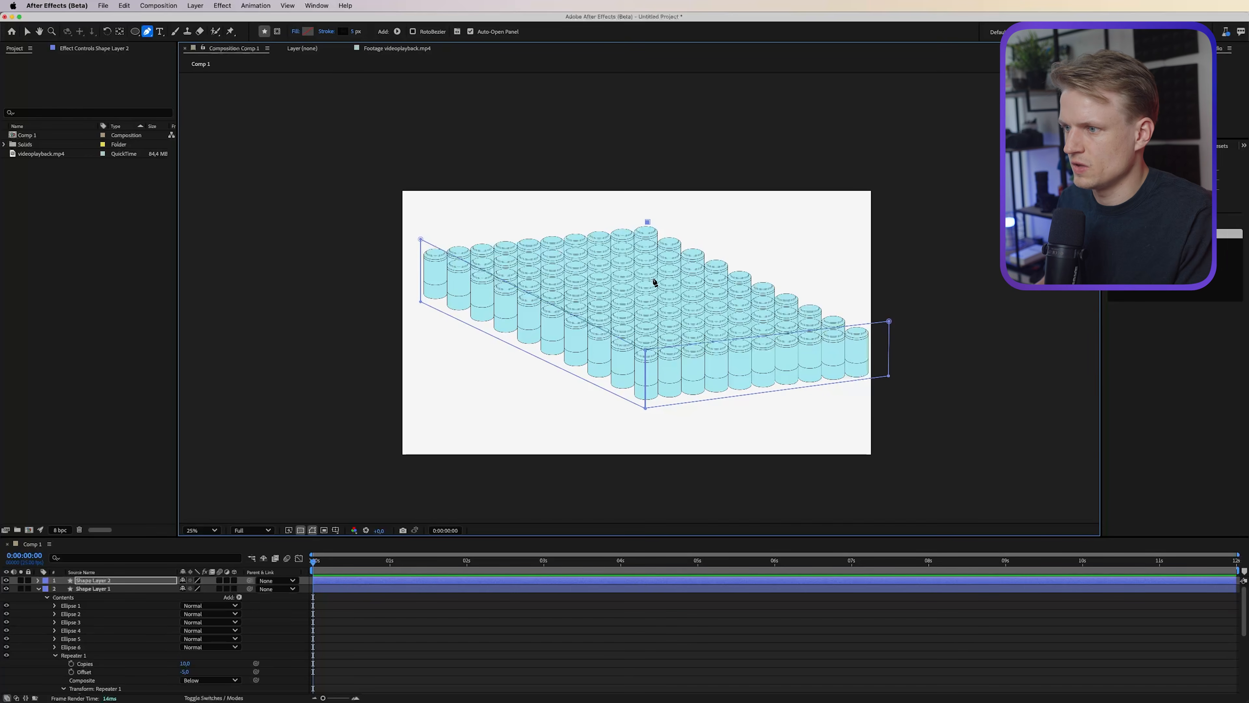
Draw the frame along the grid's back-left side and raise its back upper corner slightly above the cylinders.
click(648, 272)
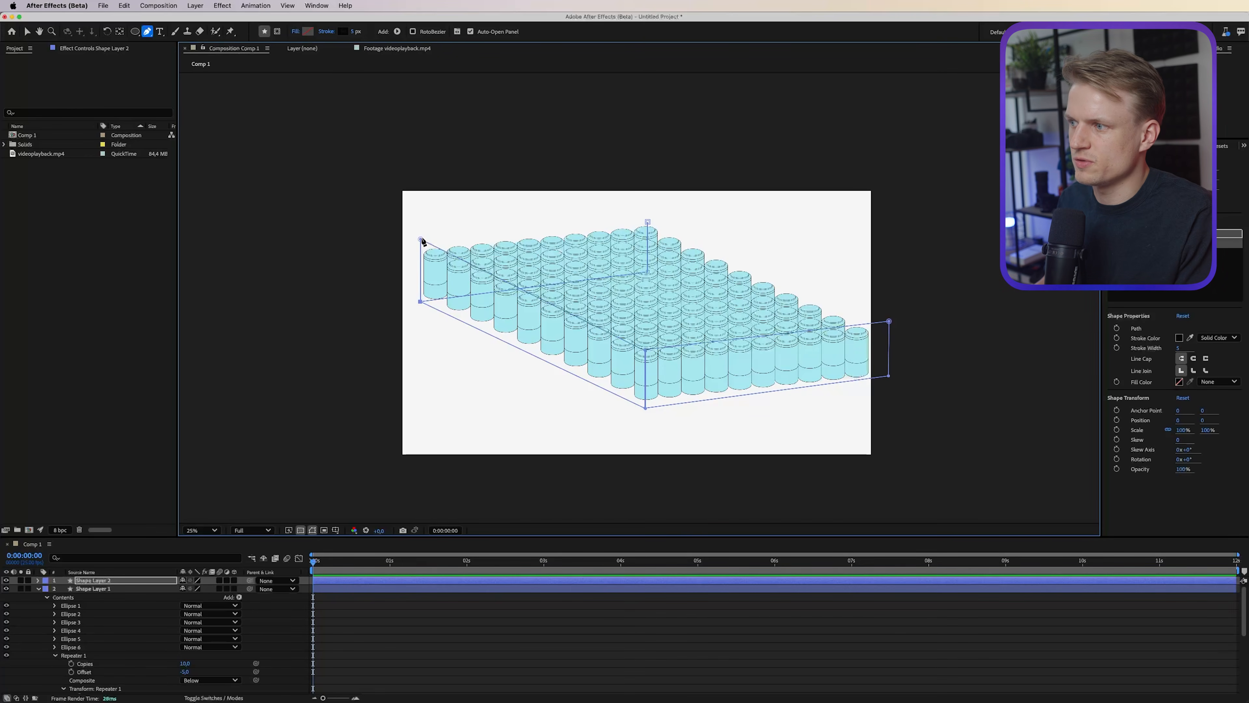
click(421, 240)
click(648, 223)
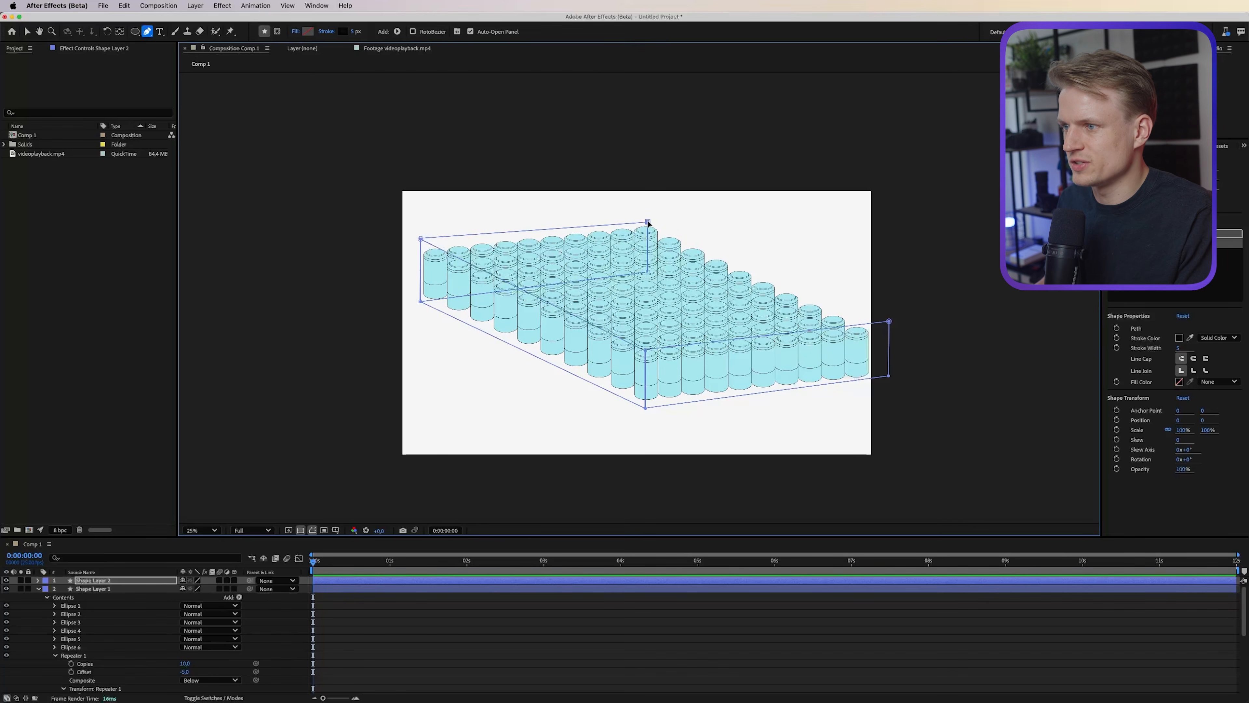
drag(648, 222, 650, 212)
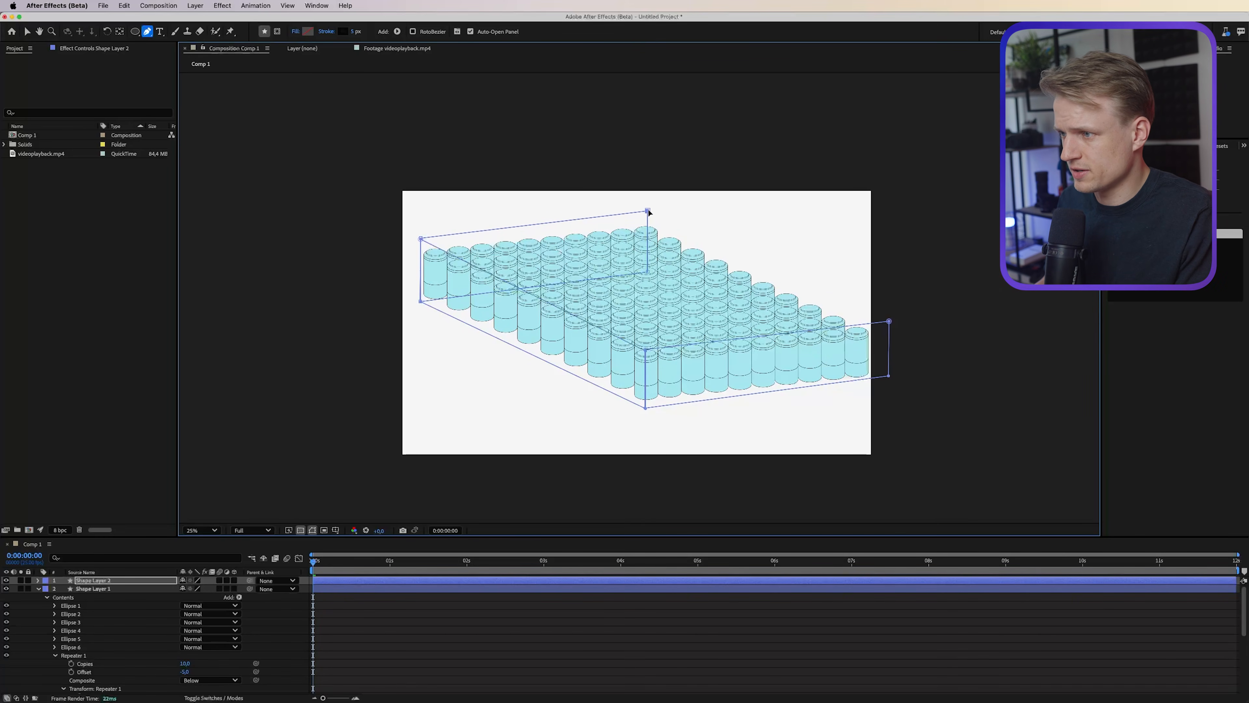
In the existing frame layer, draw the back-right frame from the back corner to the right corner, matching the adjoining frames' corners.
click(98, 580)
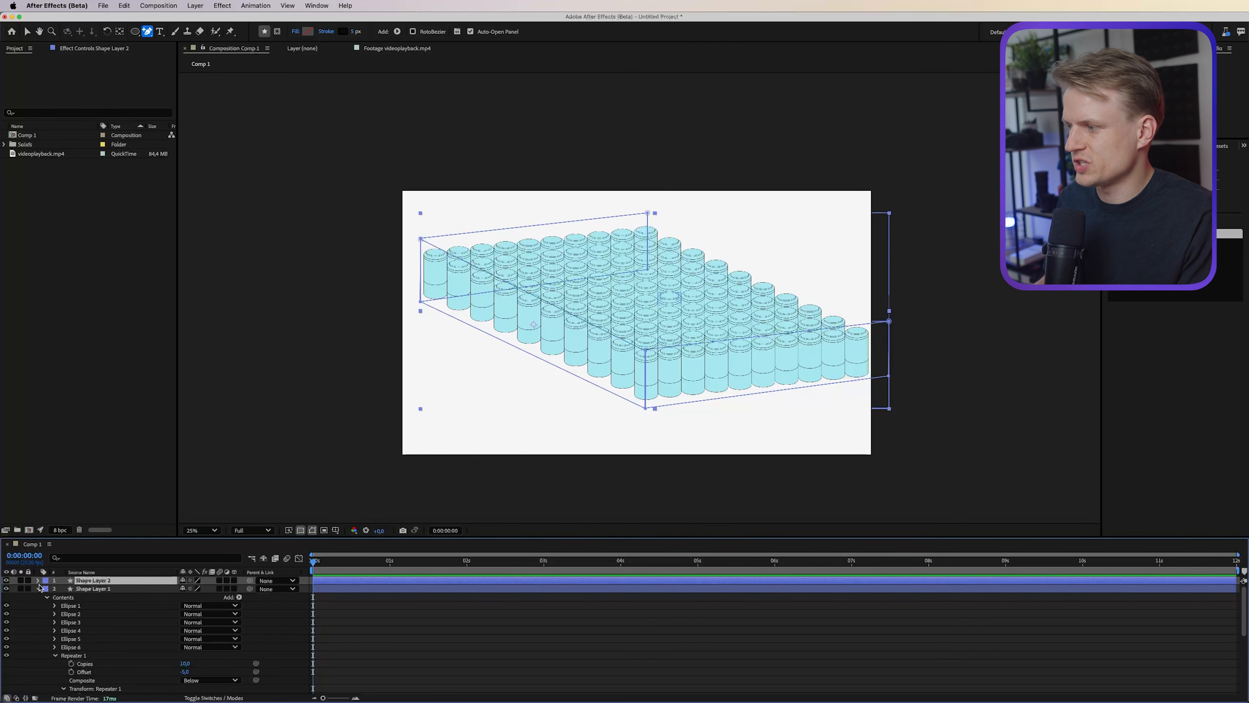
click(38, 582)
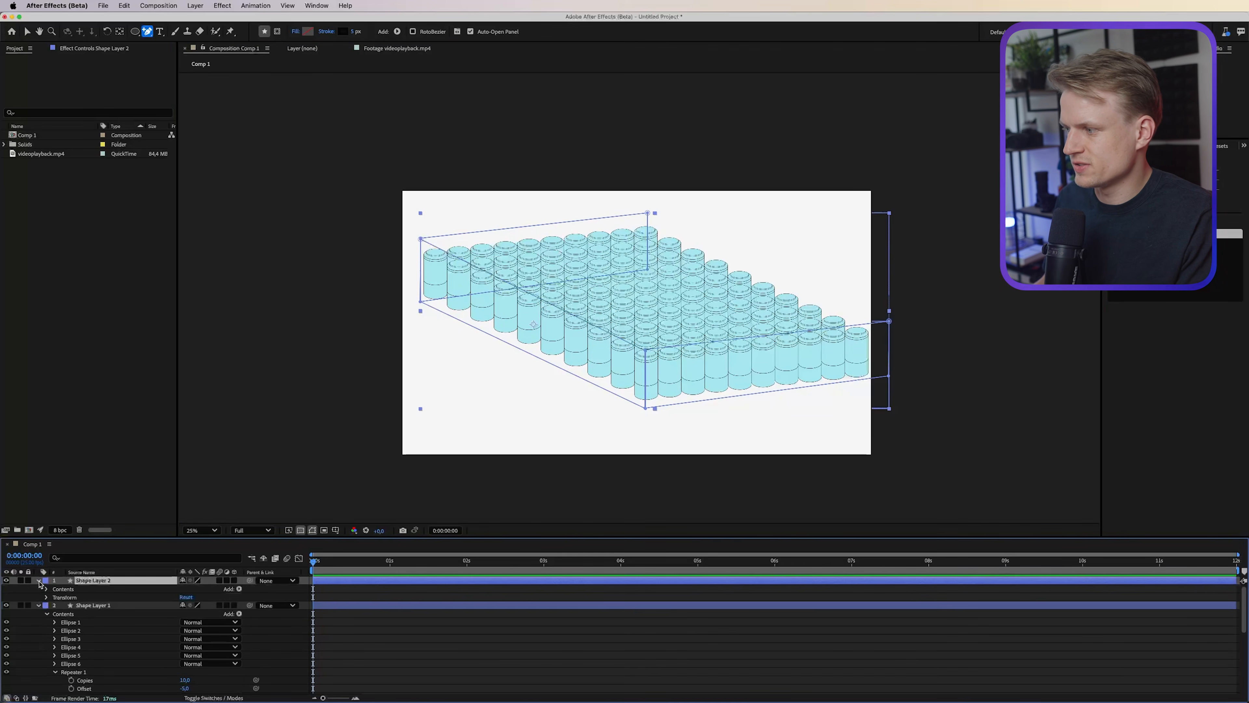
click(72, 591)
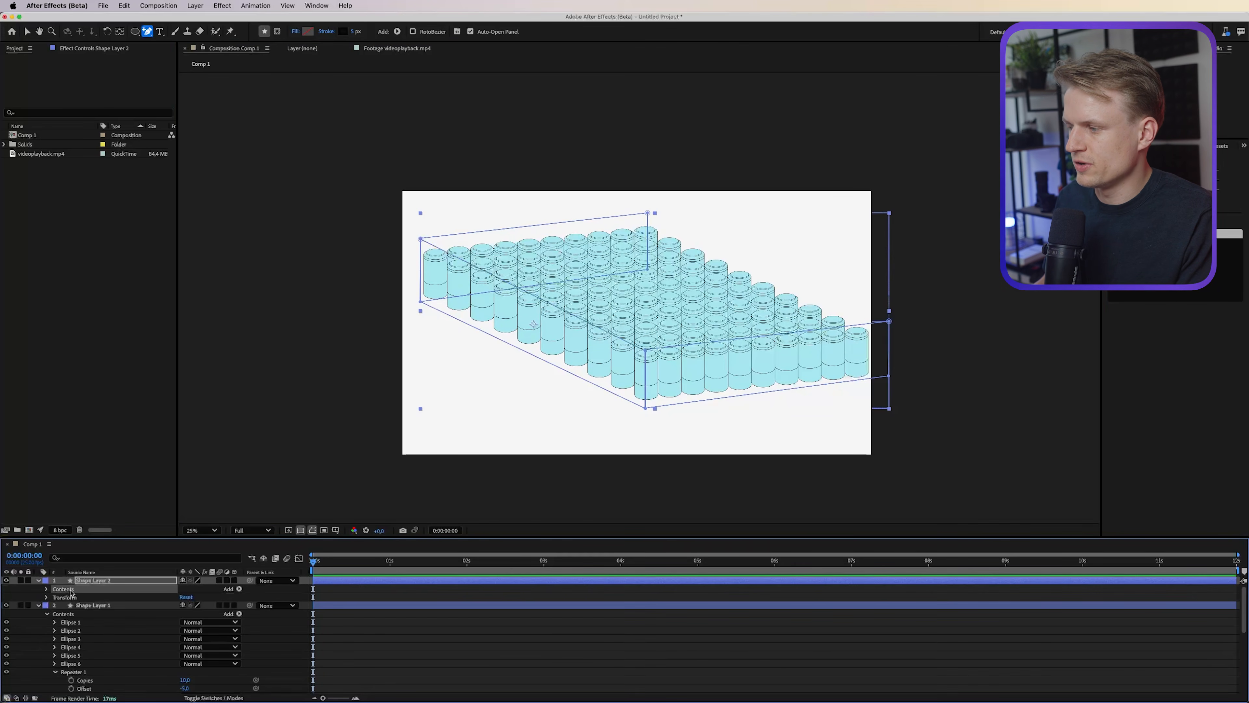
click(648, 213)
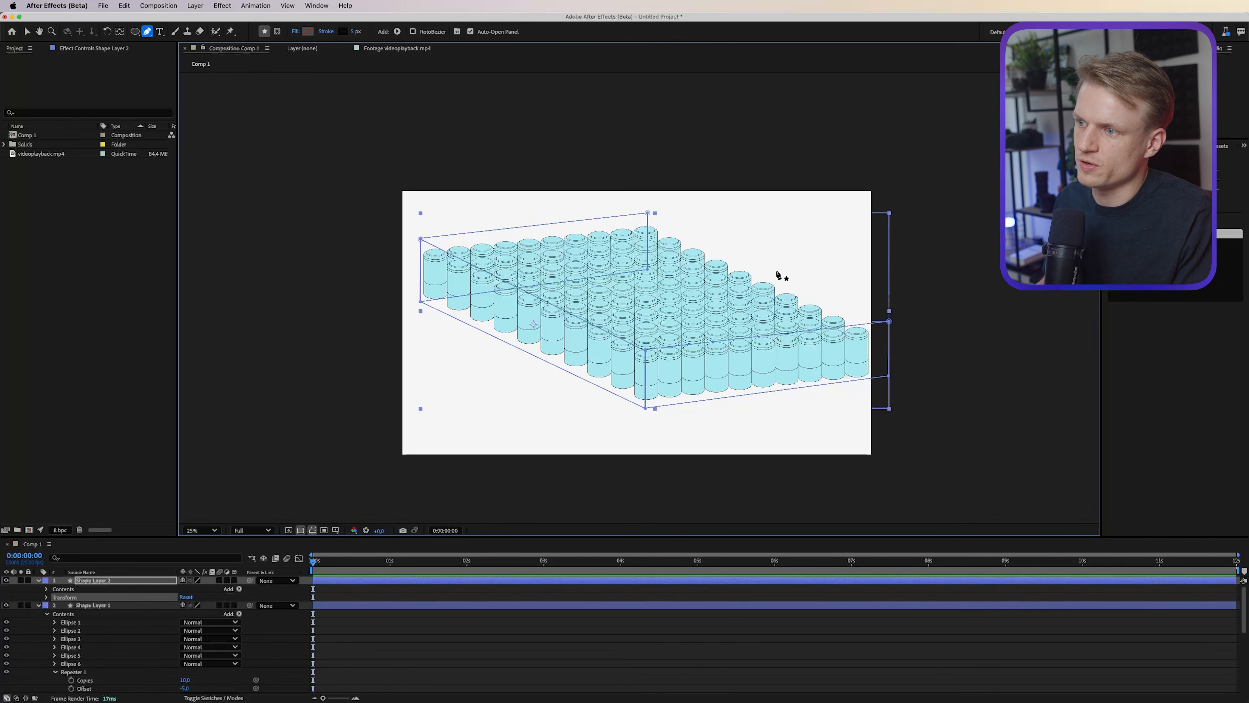
click(766, 271)
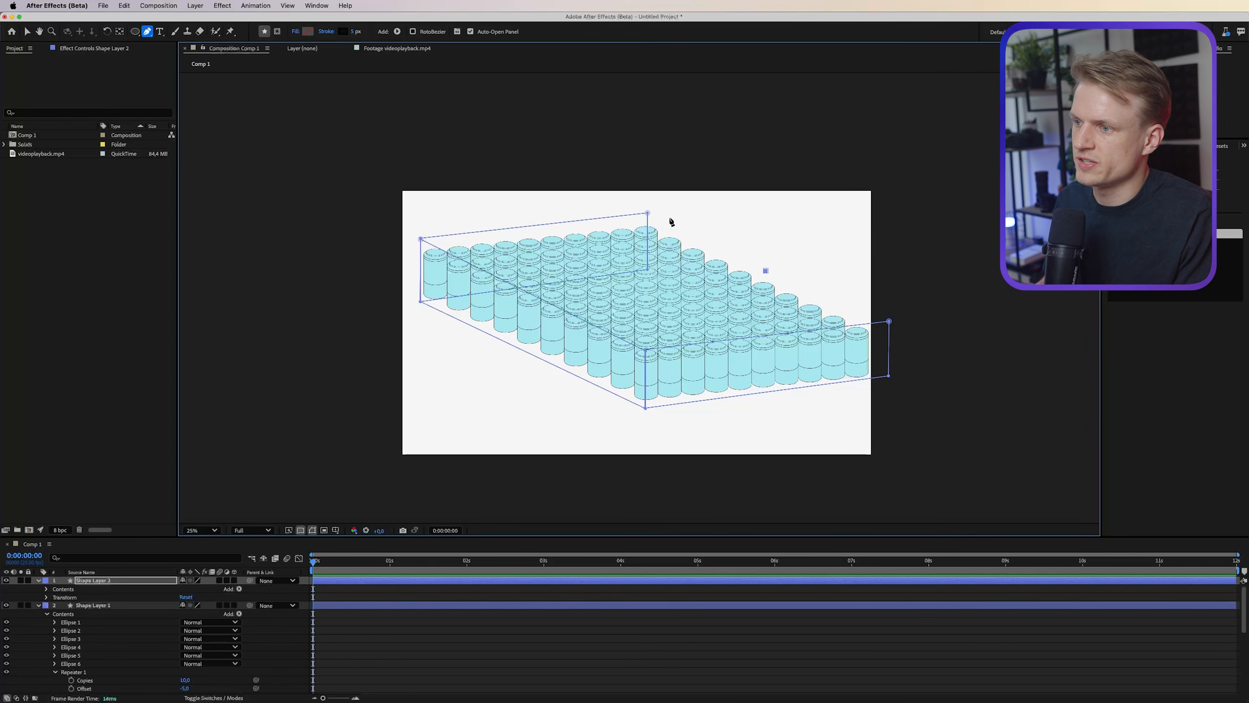
click(648, 213)
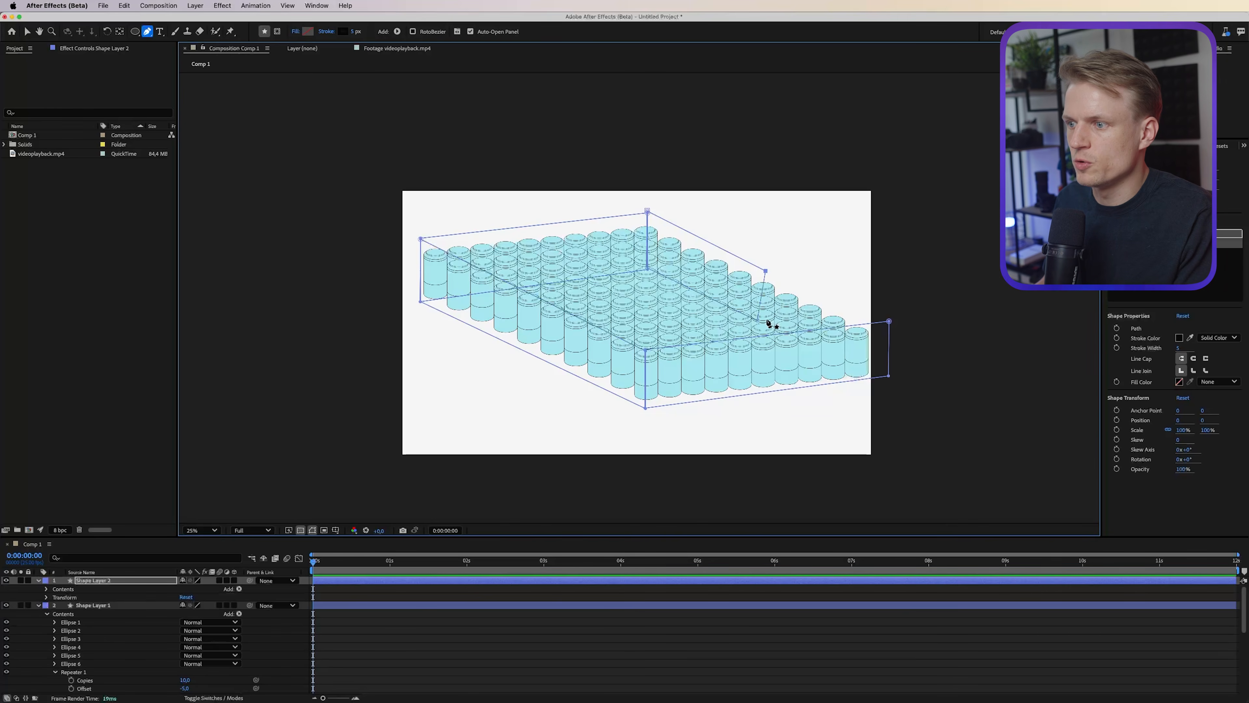
click(890, 373)
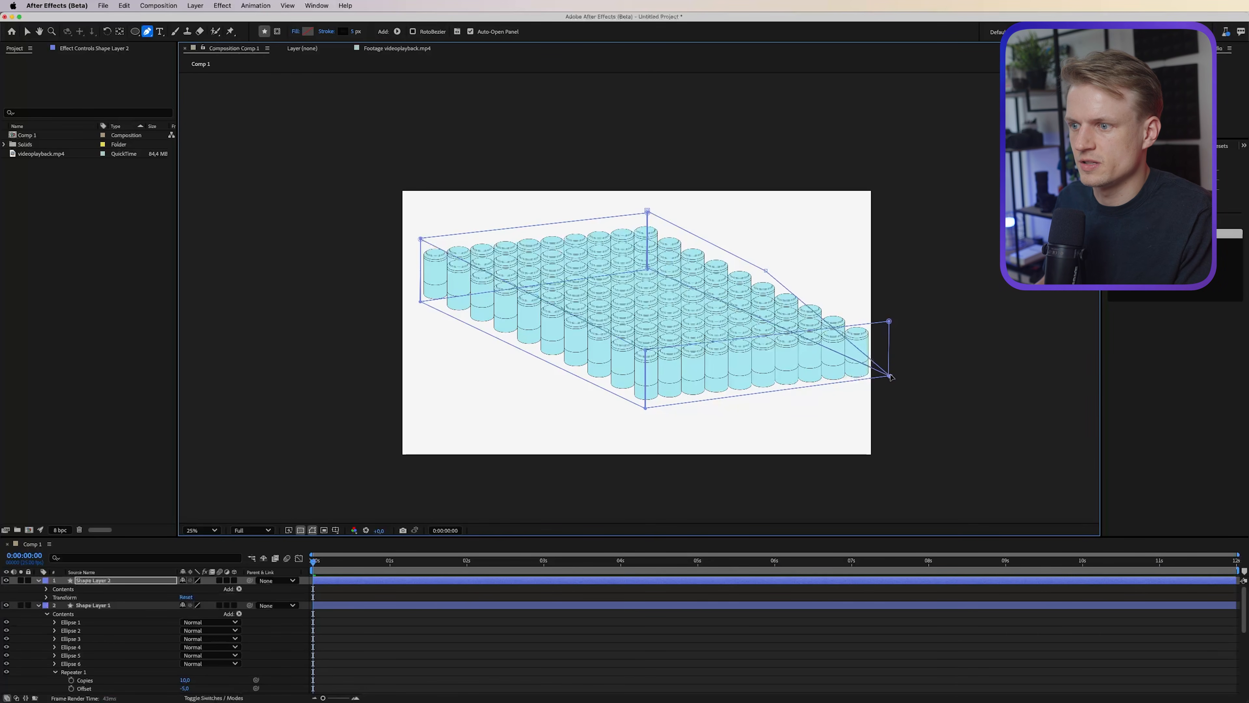
drag(766, 271, 889, 320)
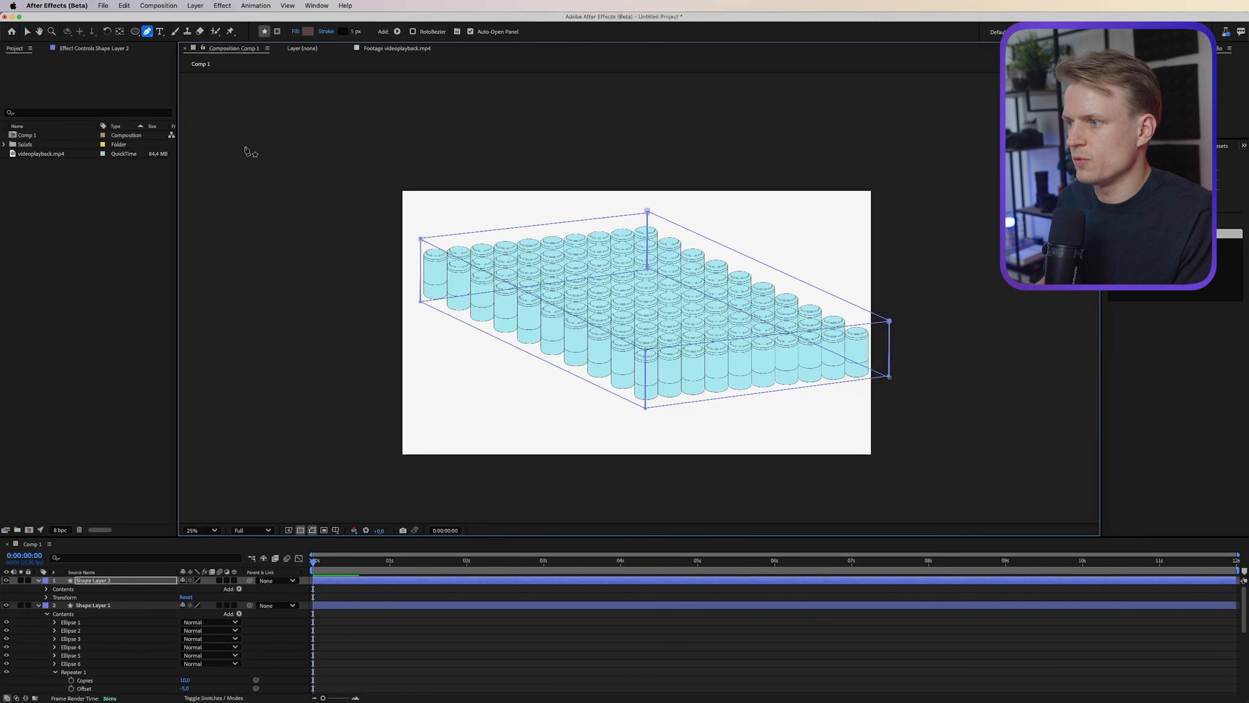
Lower the opacity of the line frame layer to about 58% and deselect it.
click(590, 655)
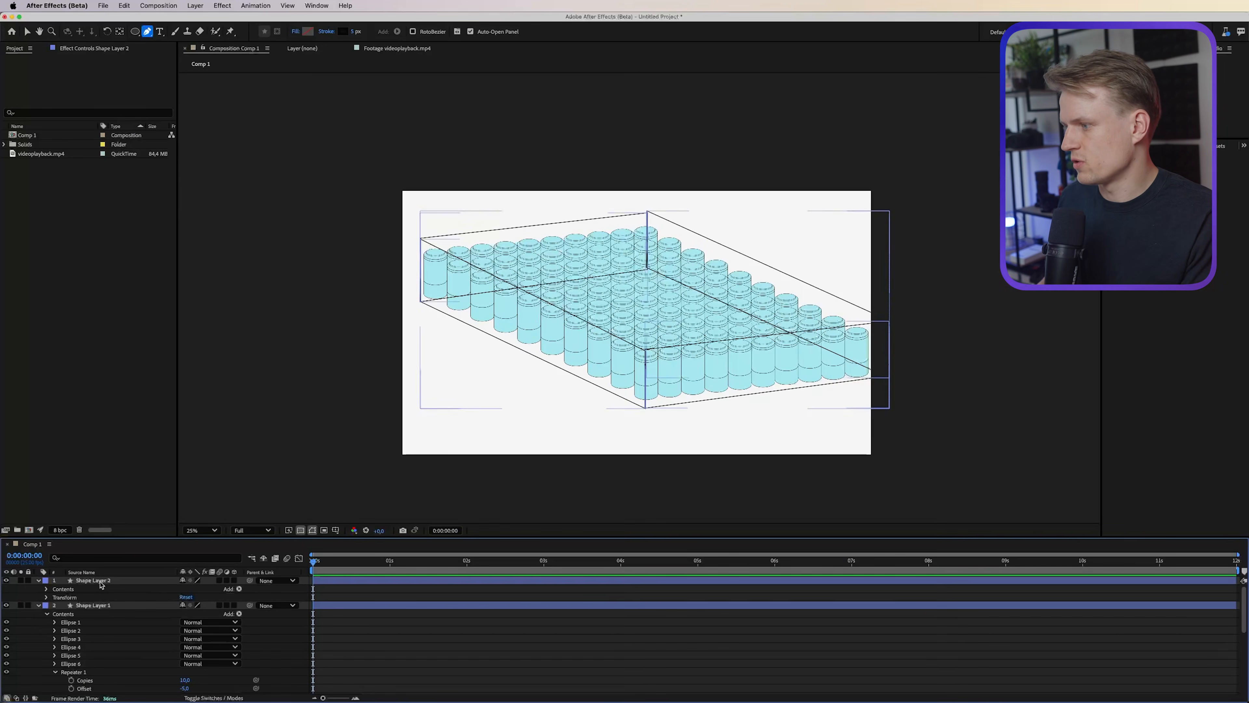
click(101, 583)
key(t)
click(159, 592)
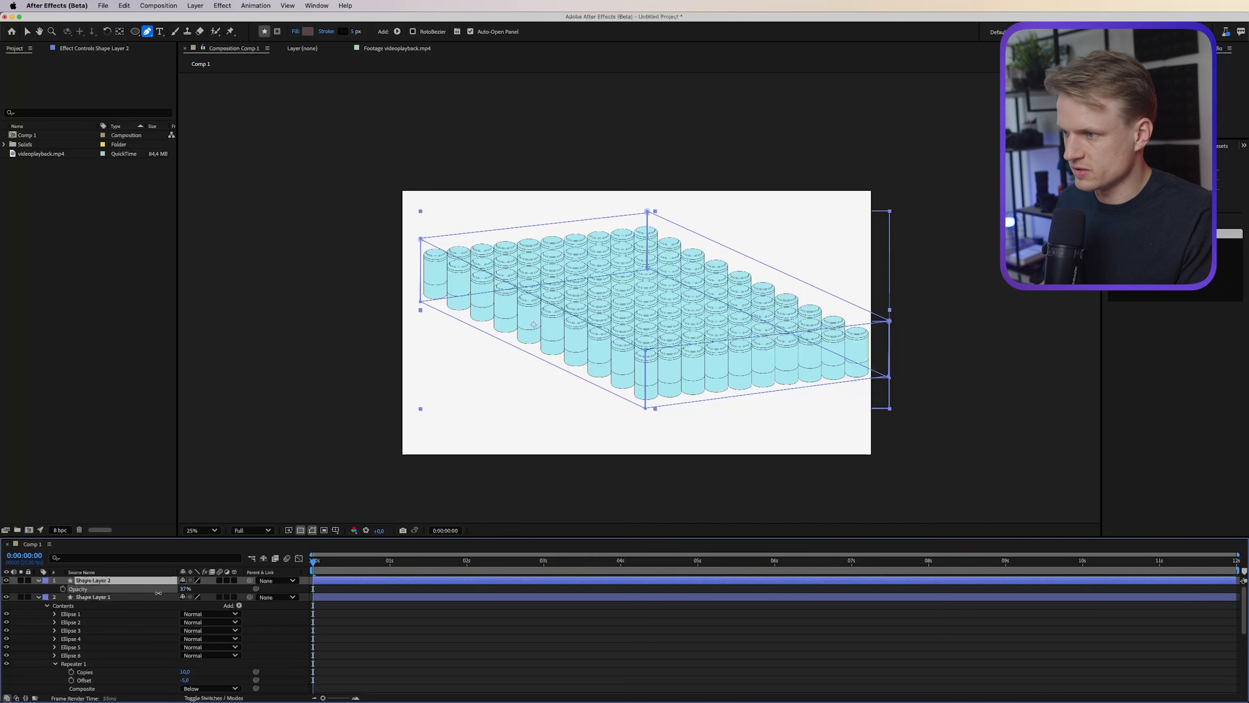
drag(158, 593, 169, 593)
click(433, 640)
key(v)
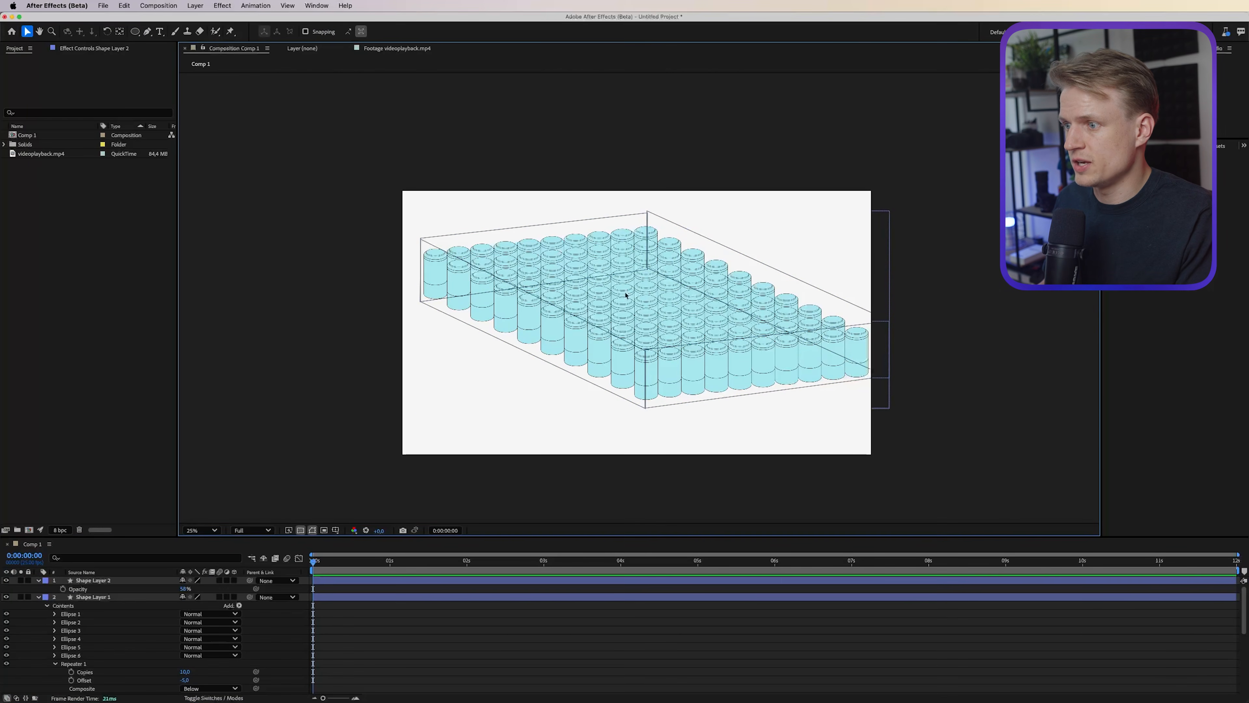
Align the upper and lower points of the two back frames so they meet exactly at the box's back corner.
scroll(645, 199, up, 3)
drag(648, 186, 593, 451)
drag(587, 326, 542, 437)
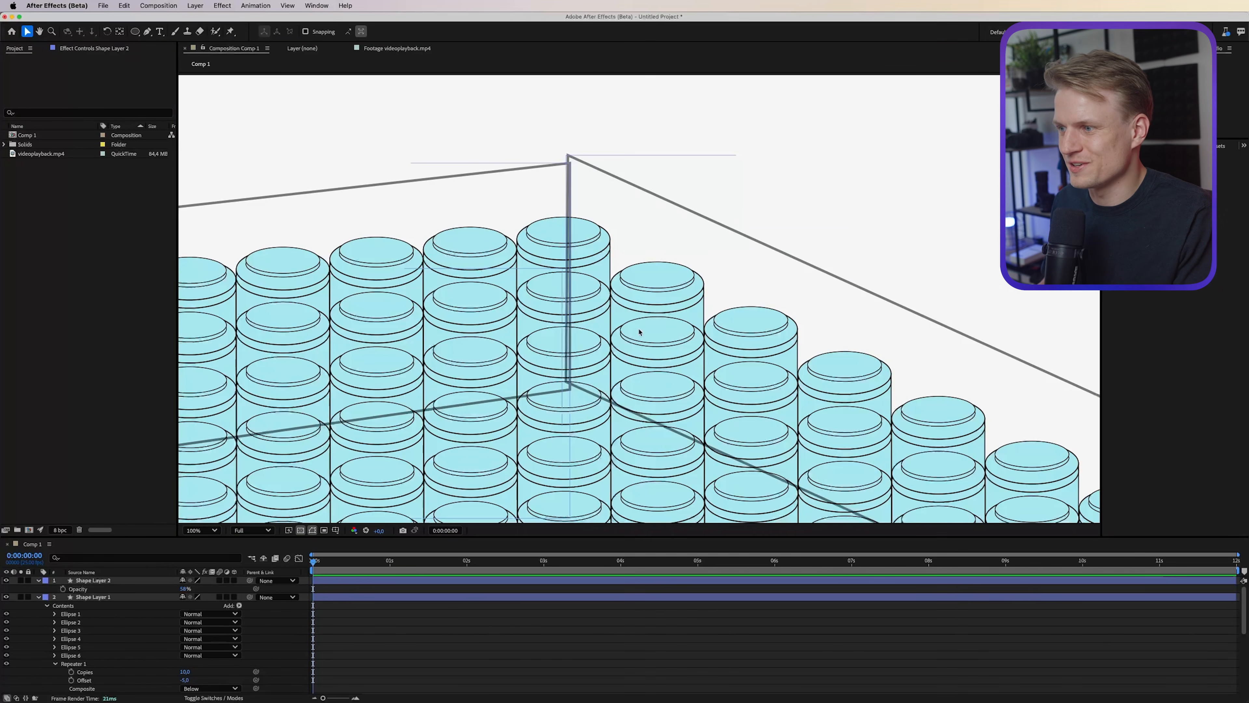
click(147, 31)
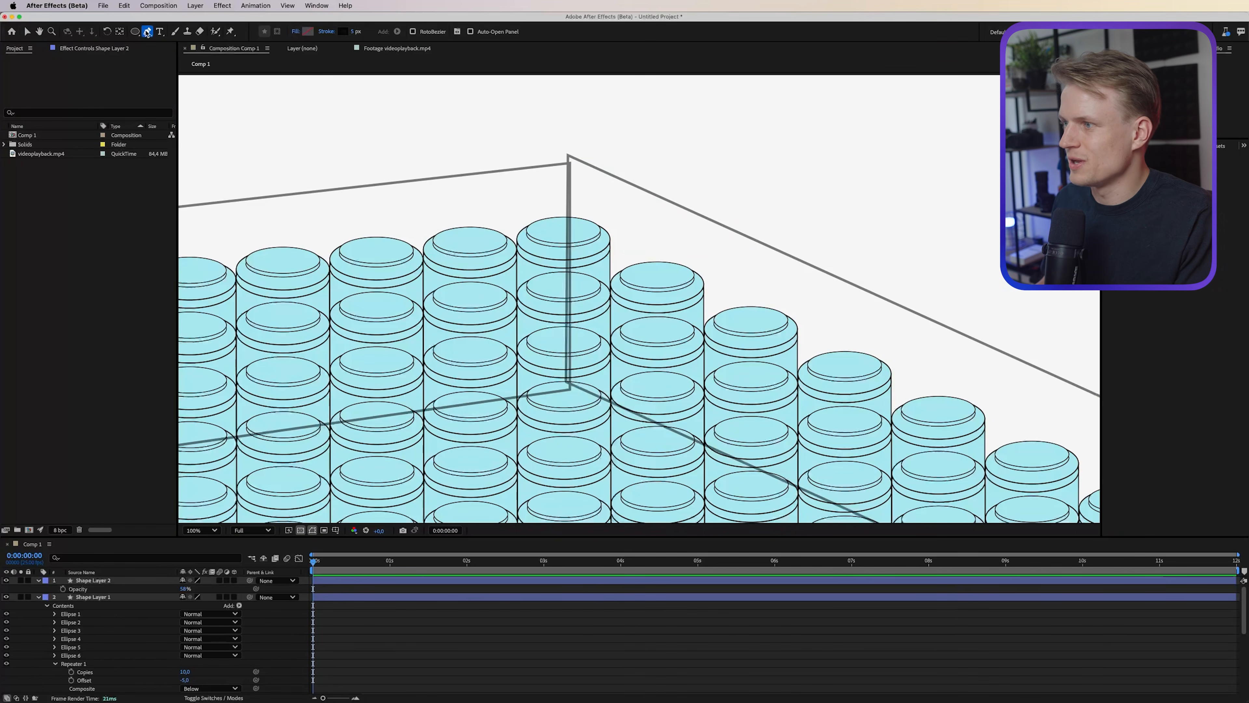
click(96, 581)
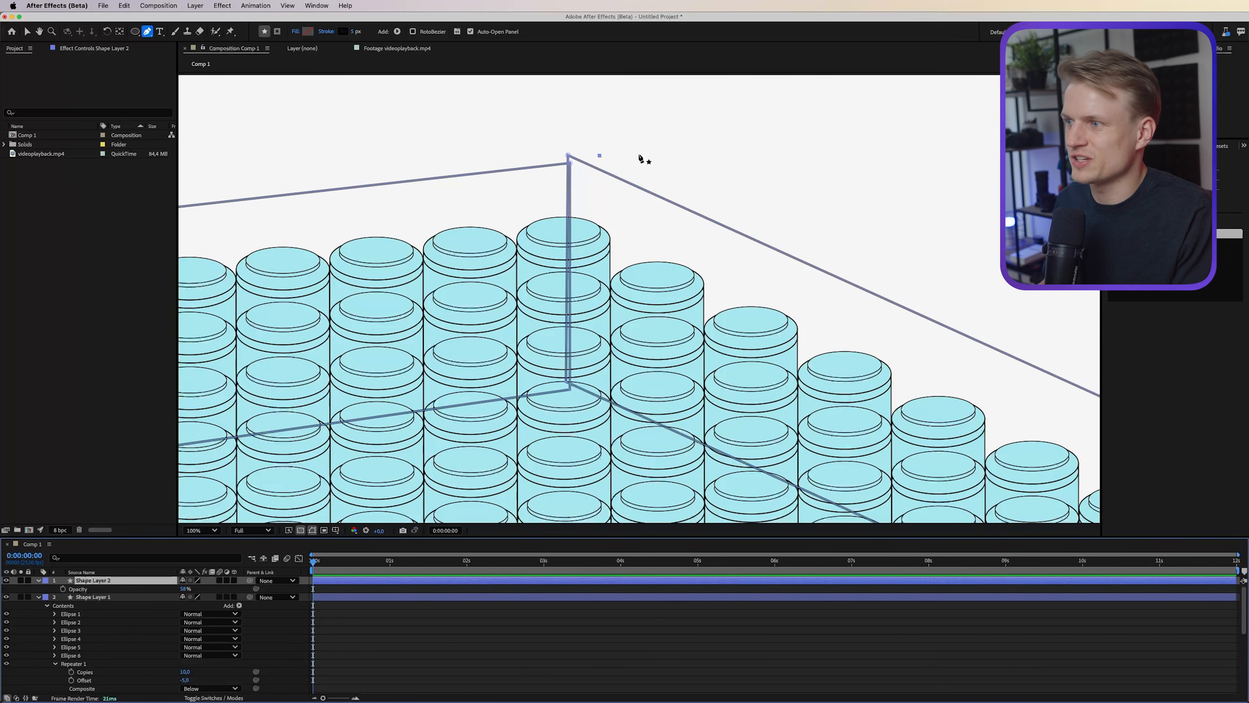
click(568, 158)
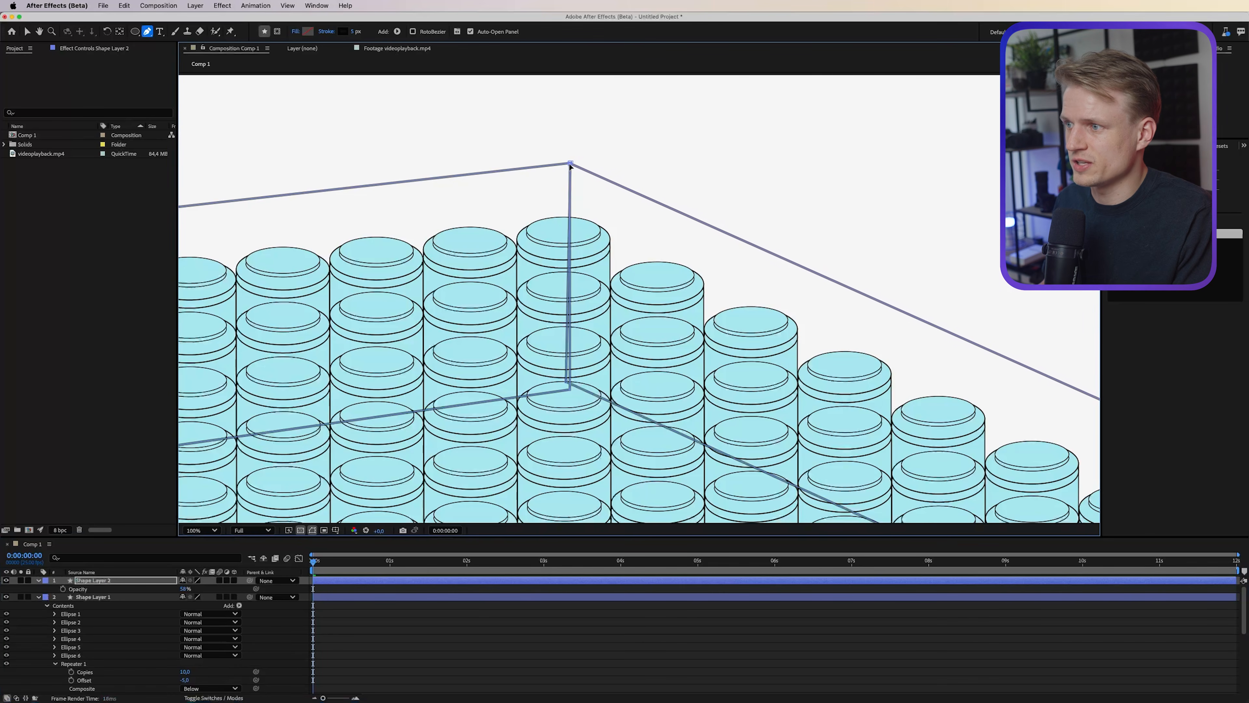
drag(566, 380, 569, 389)
Check the frame joints at the left and front corners, and align the lower points at the box's front corner.
drag(443, 388, 612, 317)
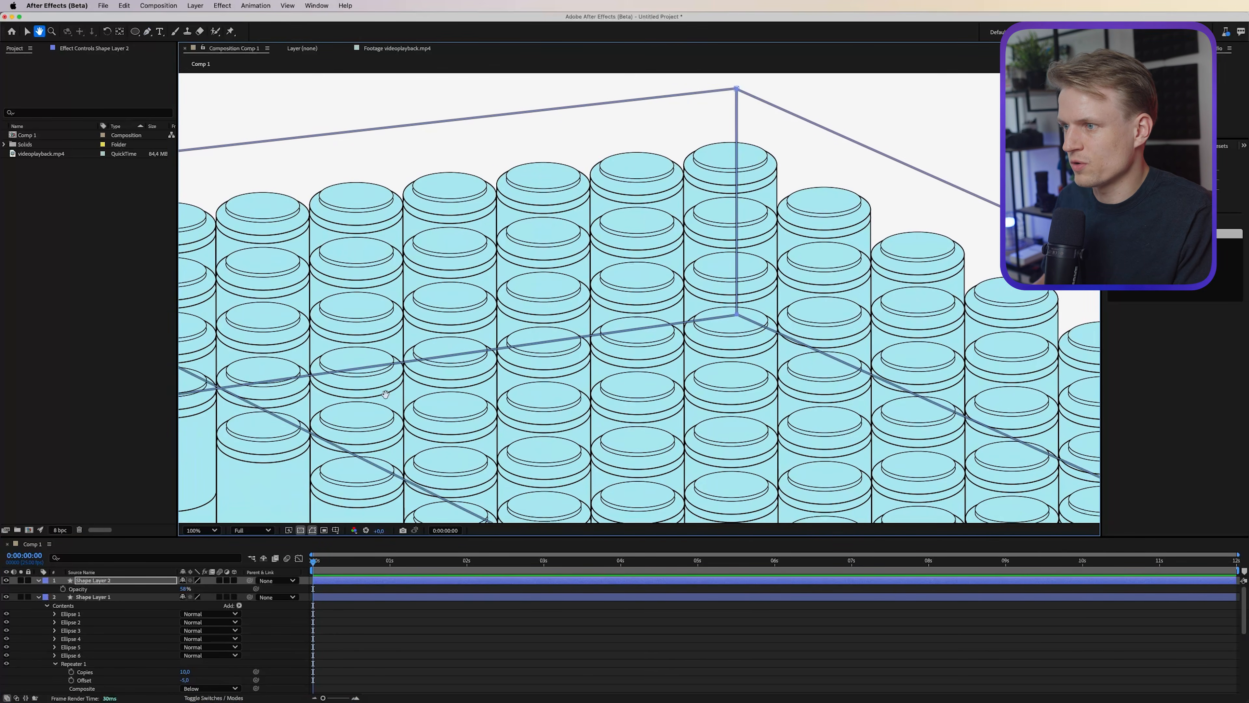
scroll(569, 387, down, 3)
scroll(376, 390, up, 5)
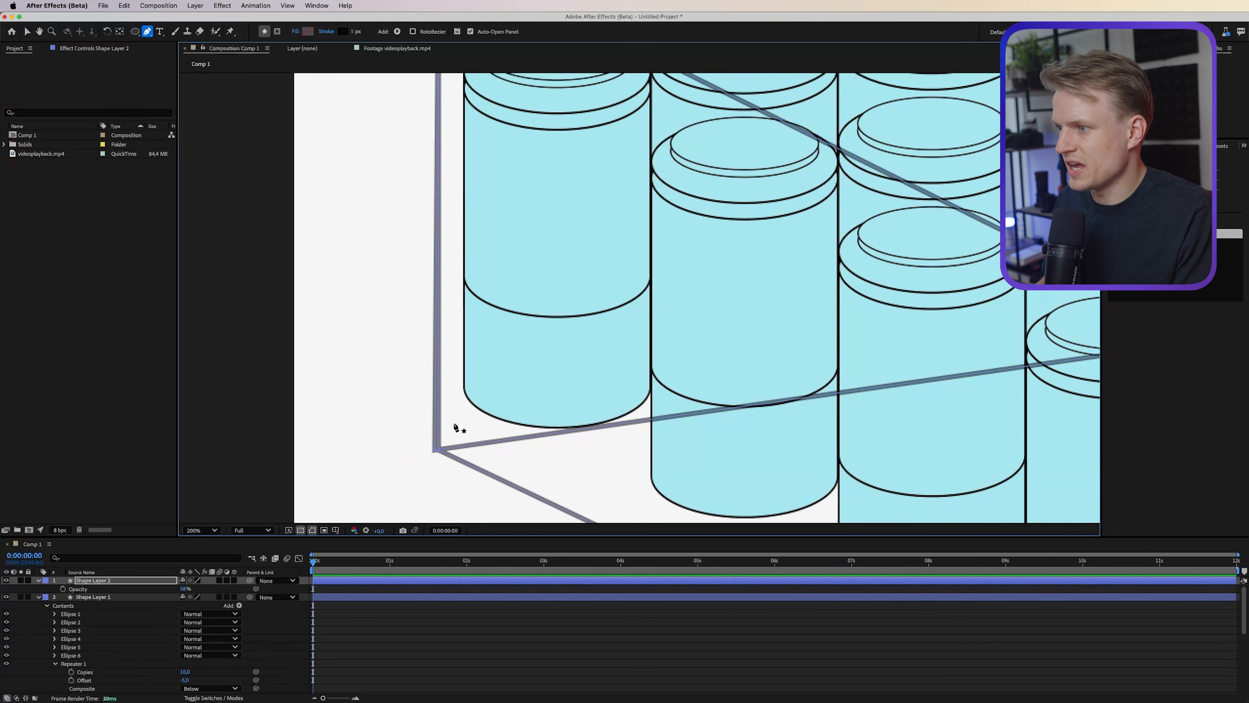
scroll(460, 426, down, 3)
drag(767, 371, 625, 301)
scroll(624, 301, up, 3)
drag(829, 283, 593, 233)
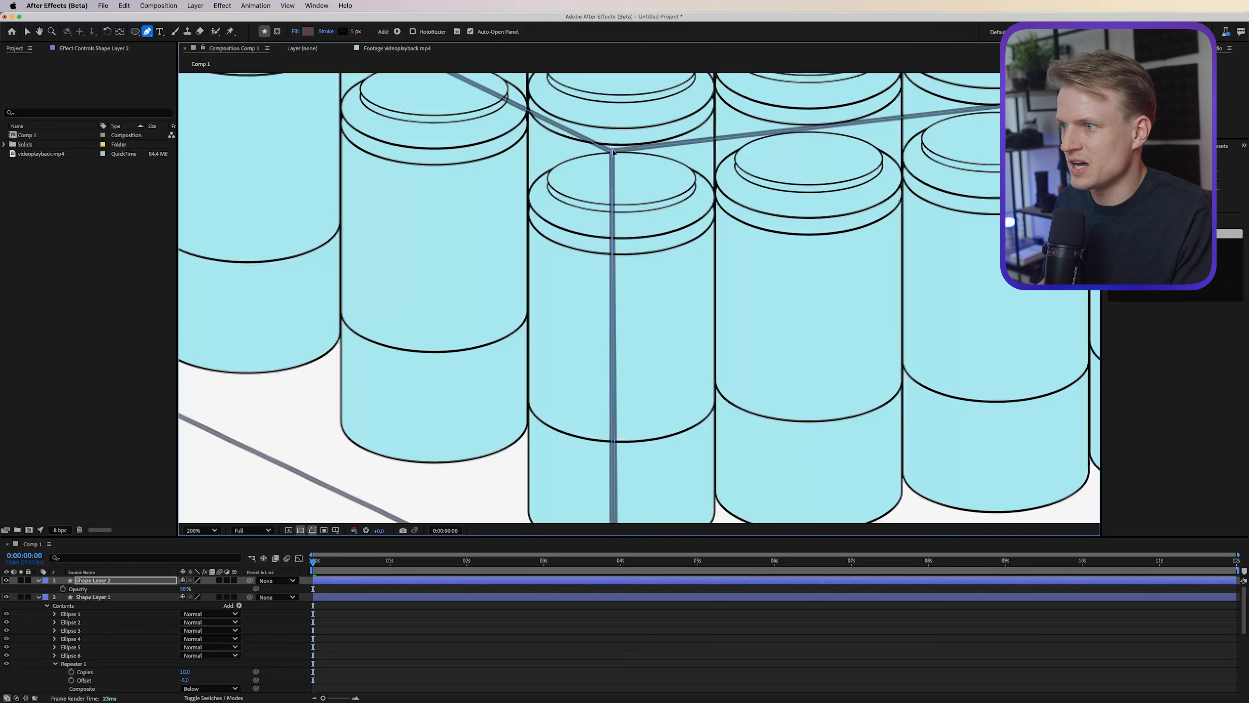
drag(558, 328, 537, 182)
mouse_move(595, 476)
mouse_down()
mouse_move(563, 474)
mouse_move(592, 475)
mouse_up()
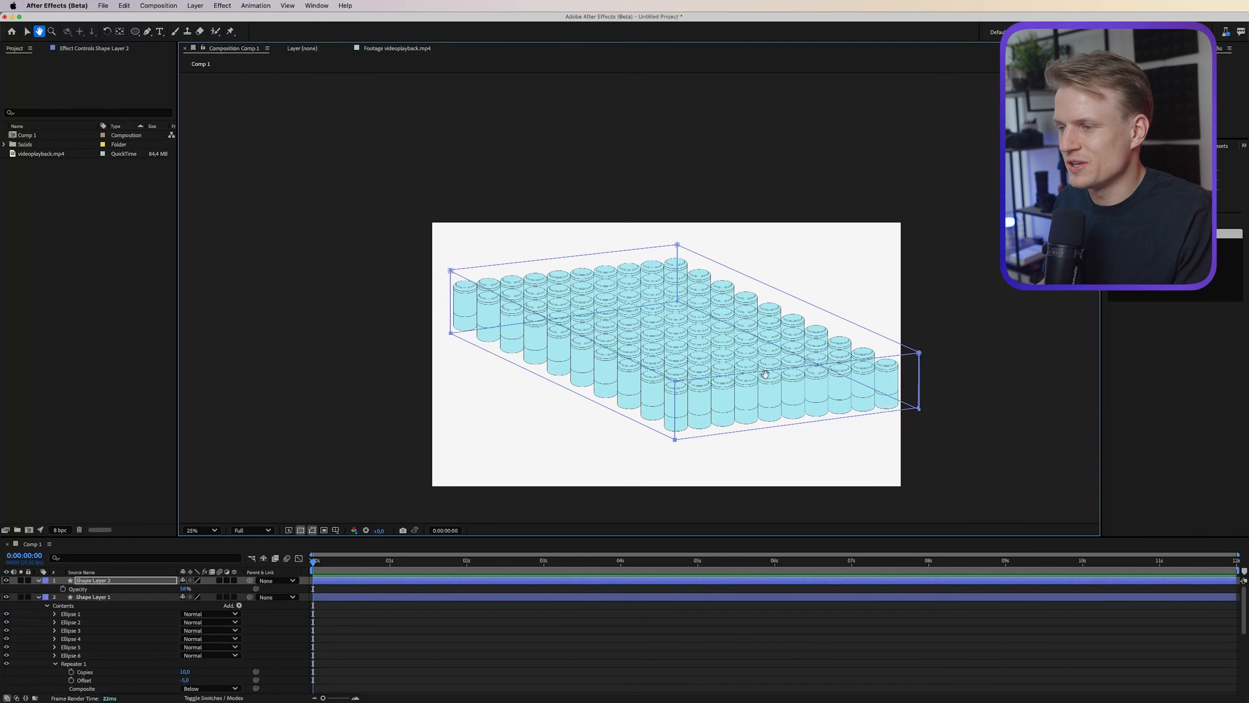
Rename the cylinder grid's shape layer as "Battery grid".
scroll(731, 276, up, 2)
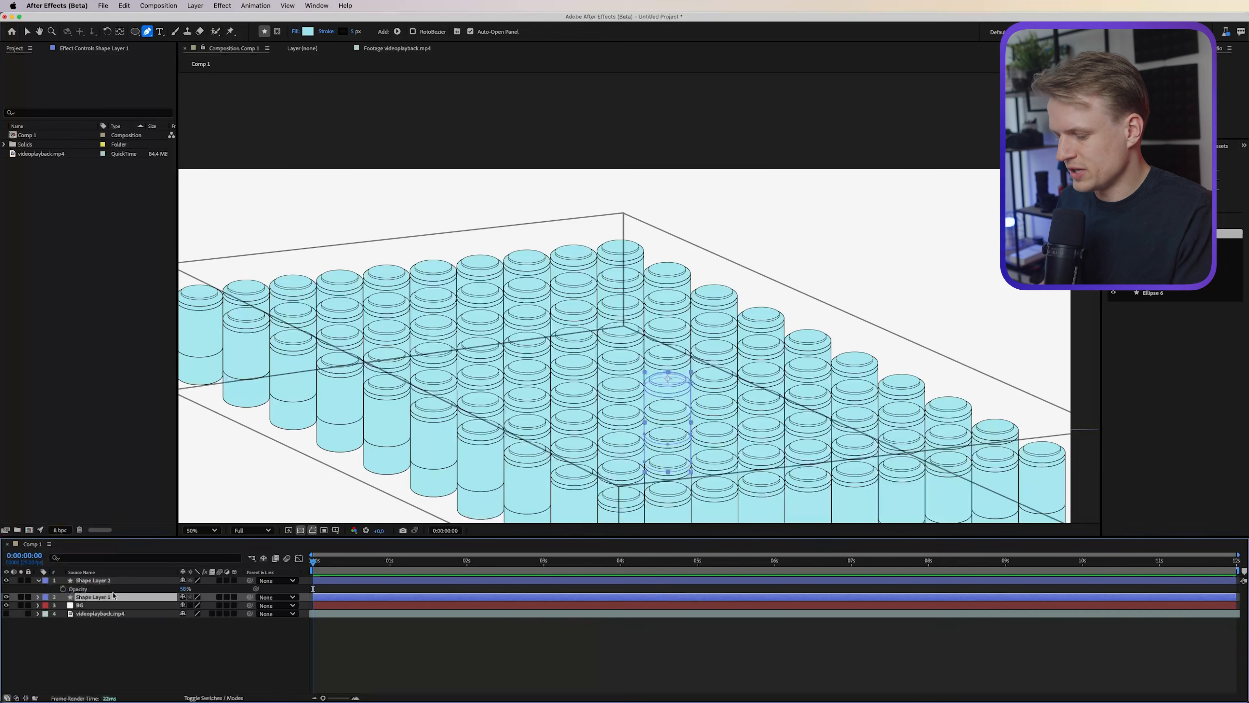
key(Return)
key(BackSpace)
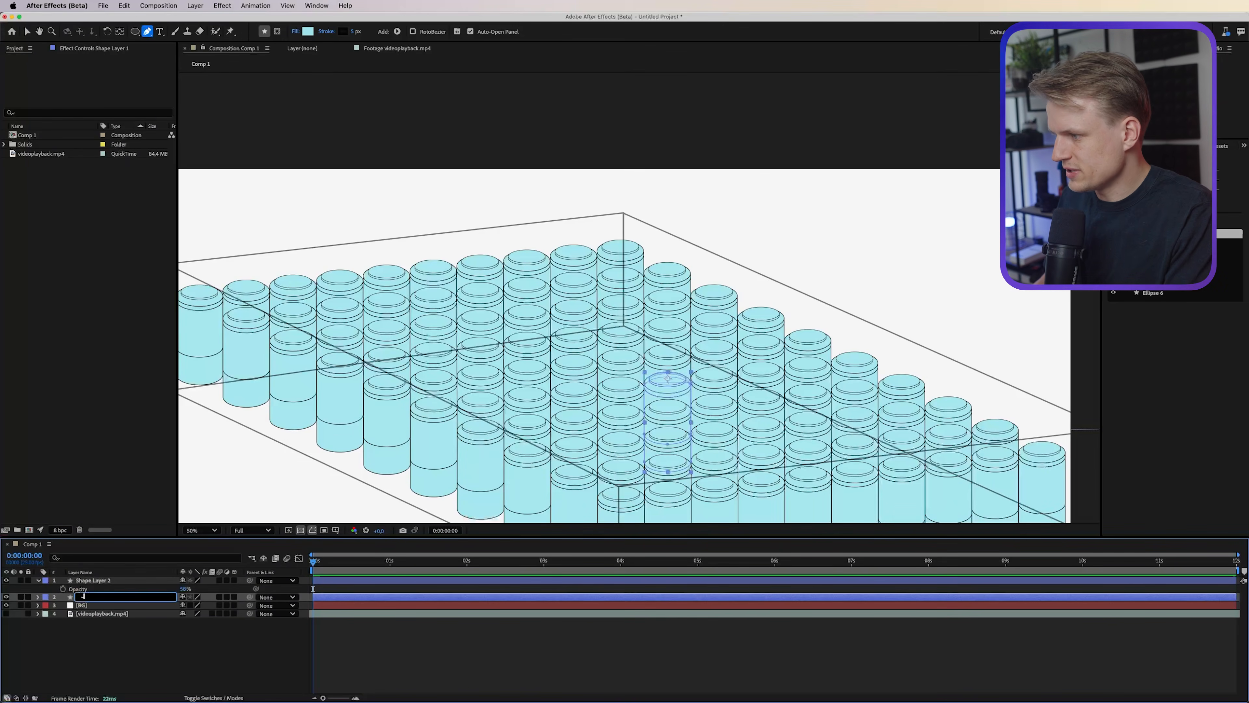
text(Battery grid)
key(Return)
Duplicate the Battery grid layer and delete both repeaters from the copy.
key(super+d)
click(38, 596)
click(47, 605)
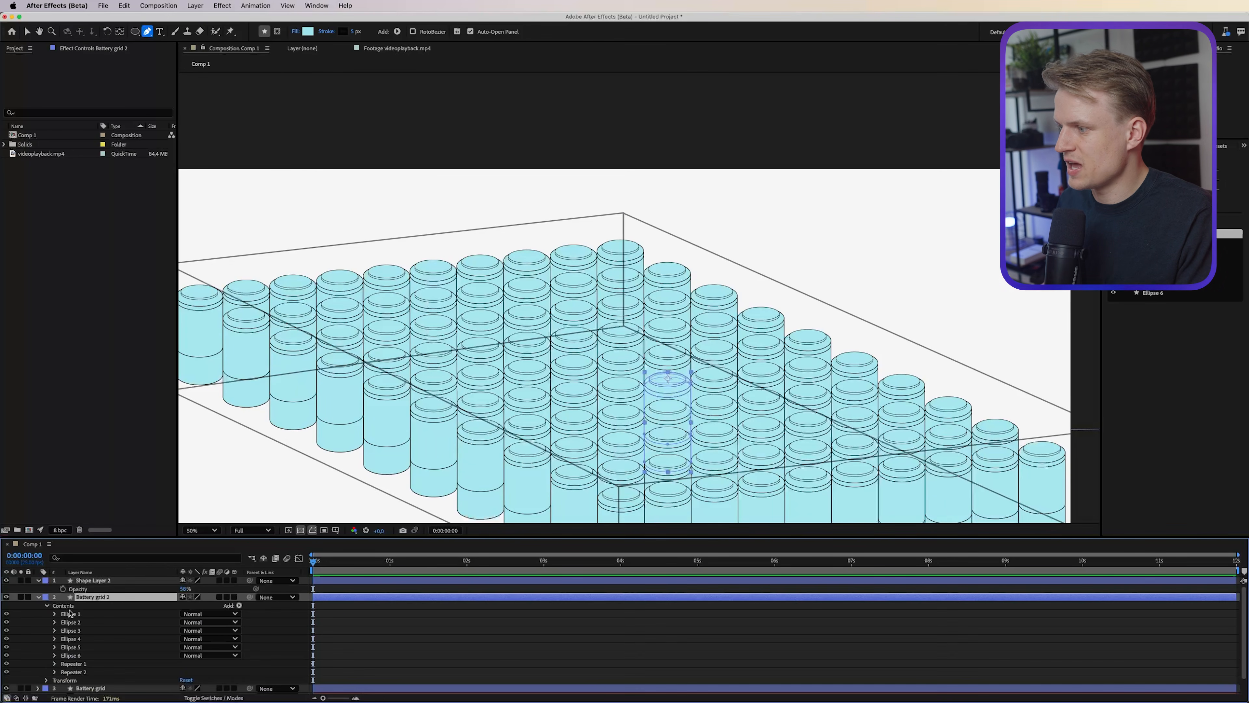
click(76, 664)
key(Delete)
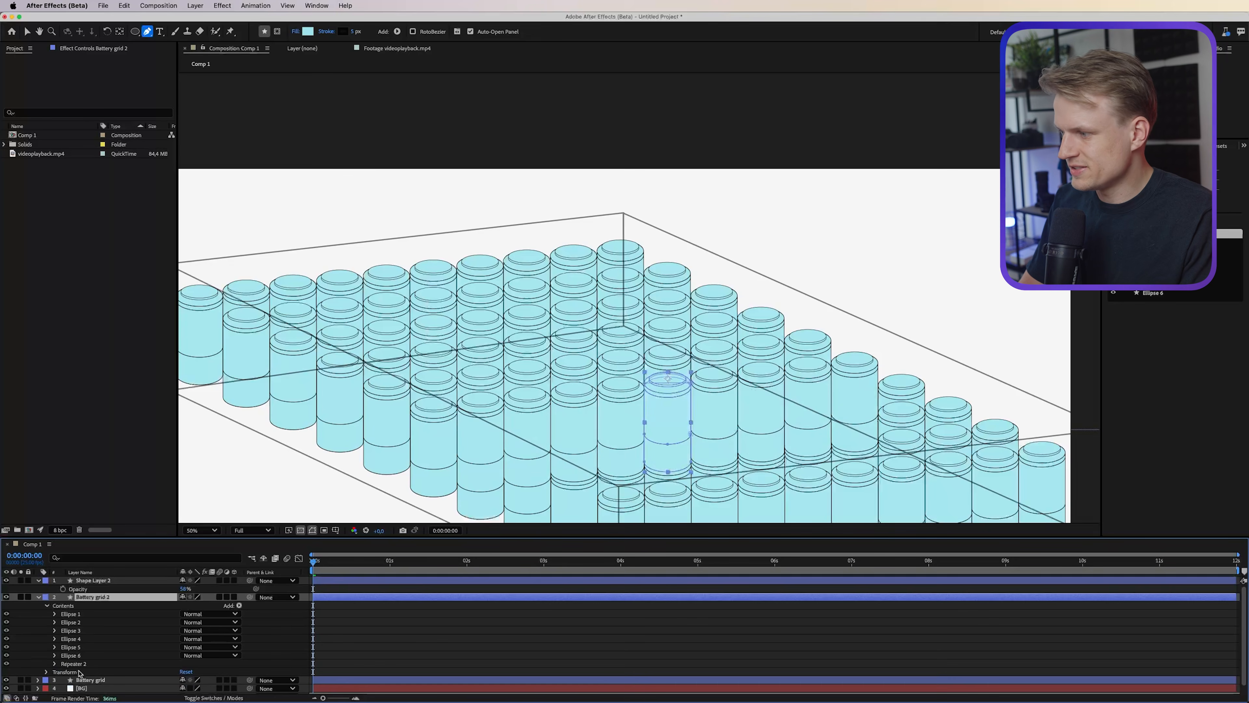
click(75, 663)
key(Delete)
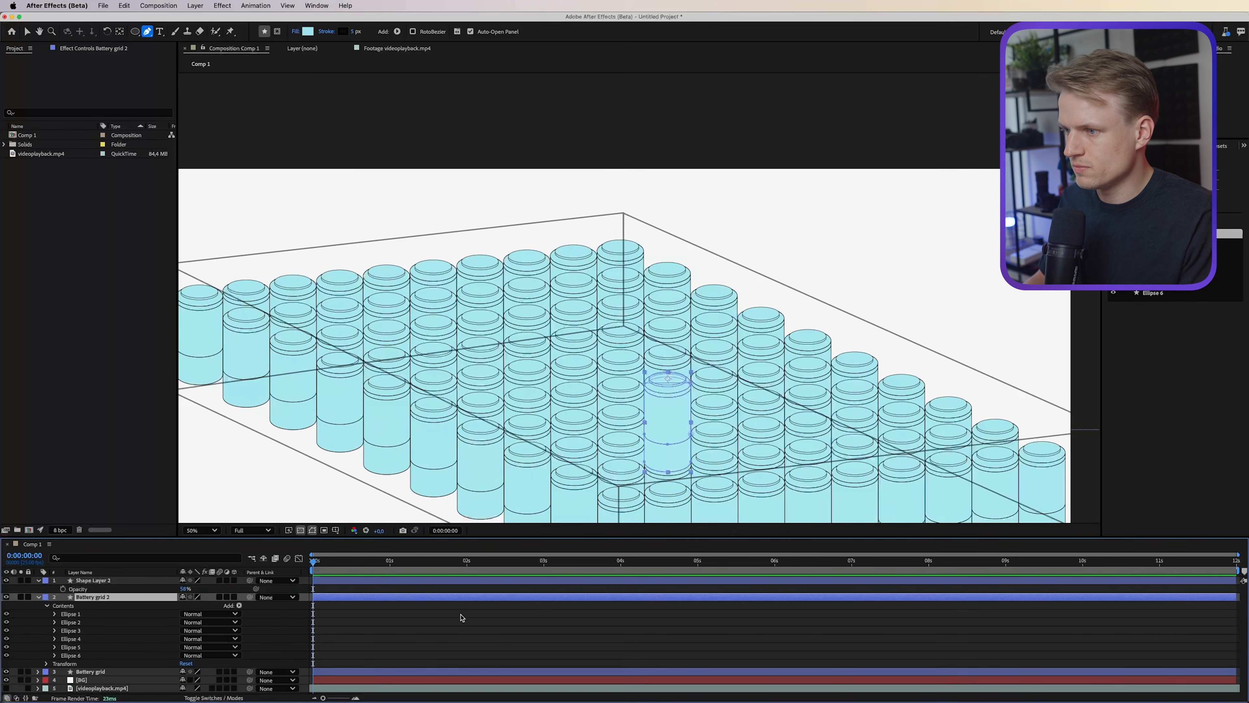
Rename the Battery grid 2 layer as "Single battery".
click(102, 581)
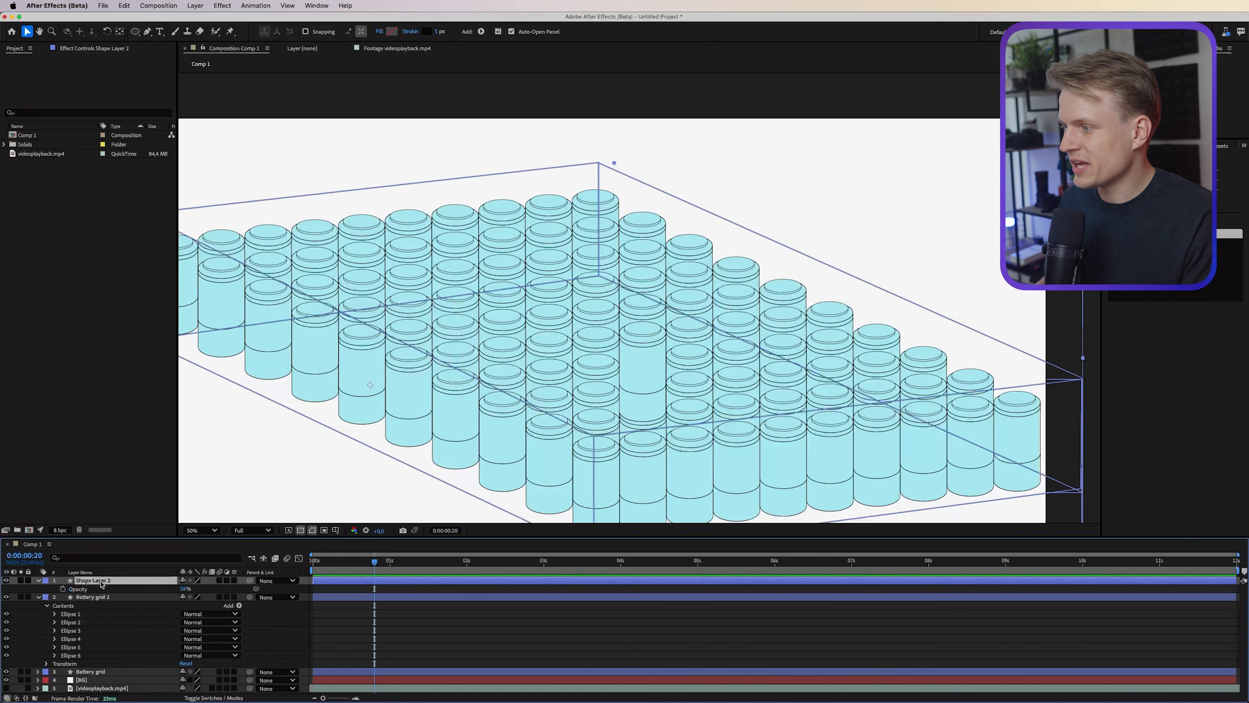
click(98, 597)
key(Return)
text(single ba)
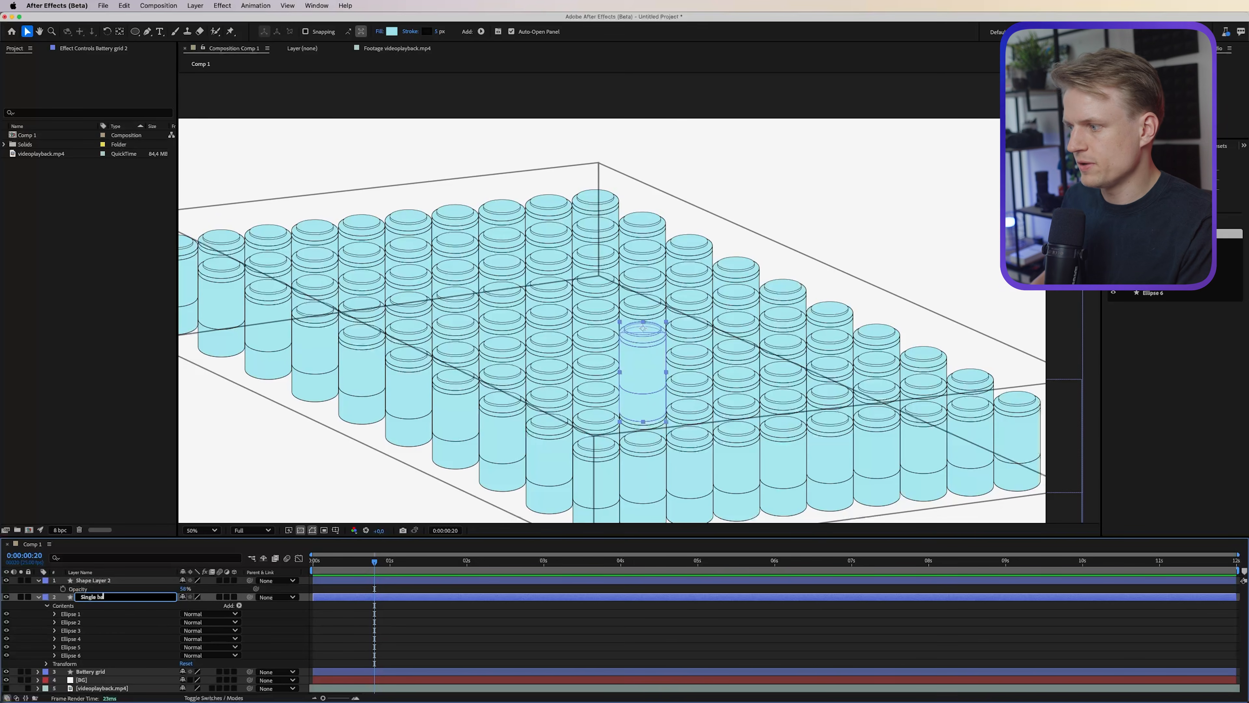
text(ttery)
key(Return)
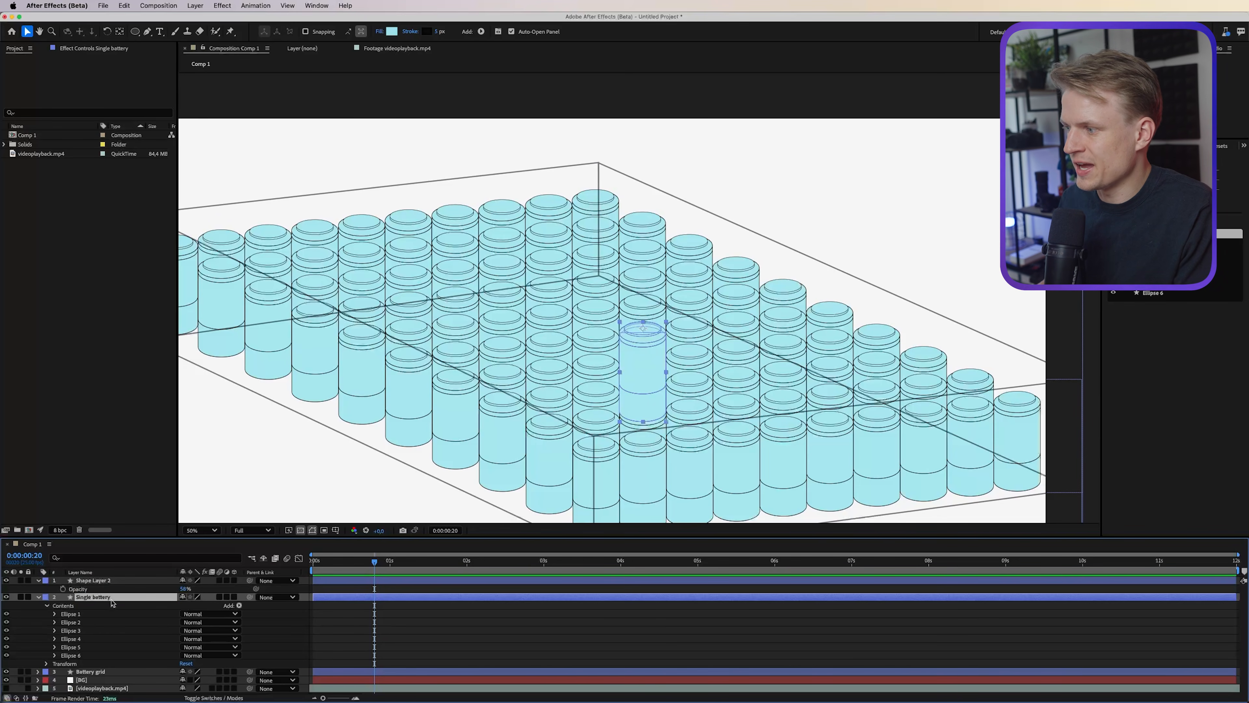
Duplicate the Single battery layer and assign the copy as an inverted track matte for the original.
key(super+d)
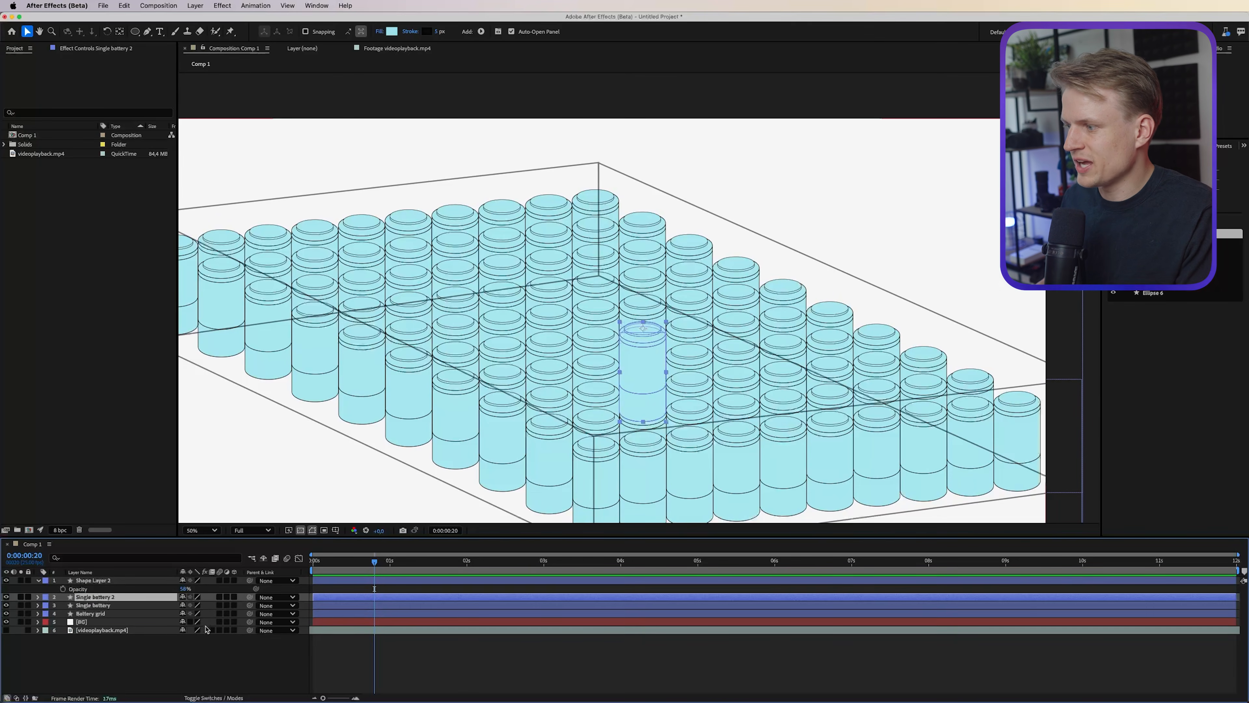
click(216, 697)
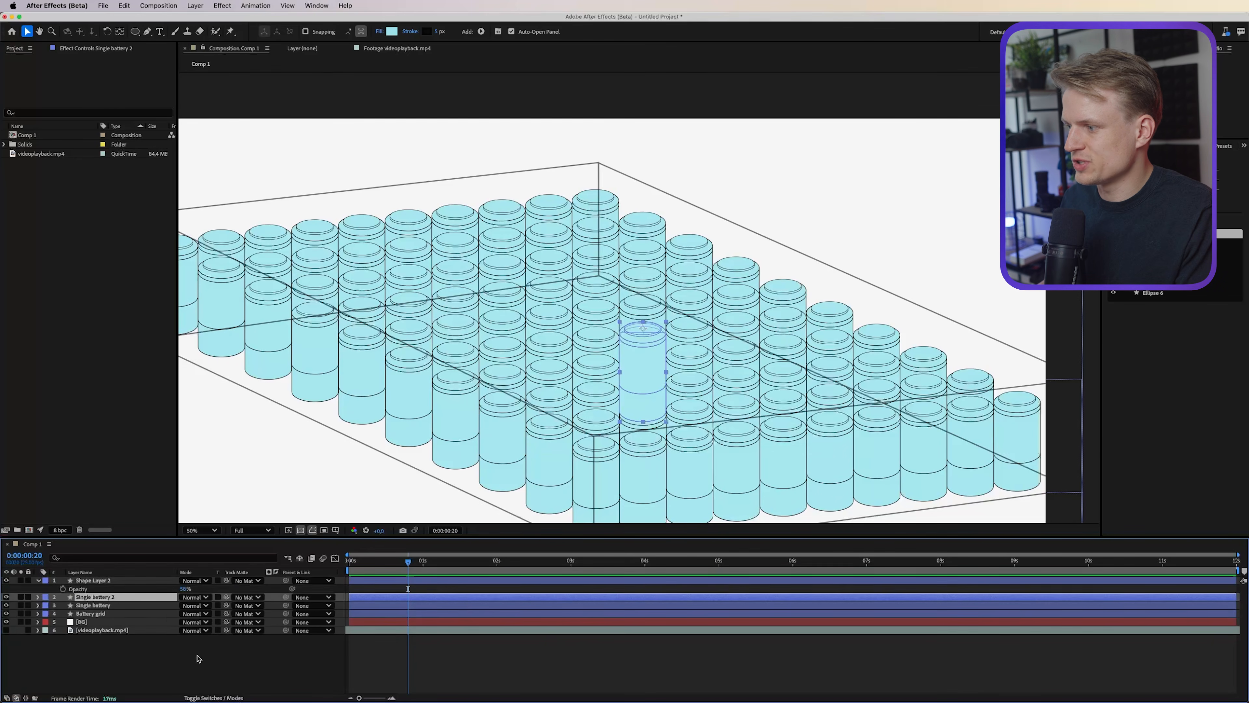
click(118, 606)
drag(227, 609, 131, 598)
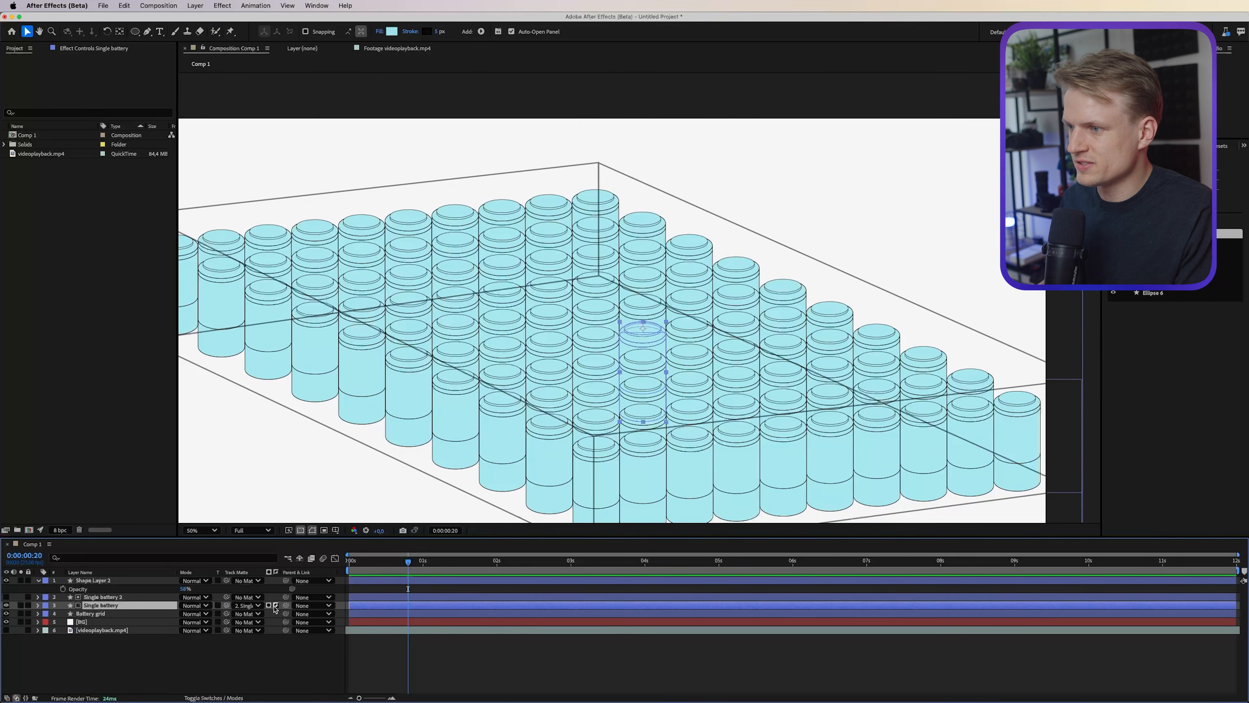
Try shifting the Single battery layer's position through its matte.
scroll(602, 289, up, 2)
key(v)
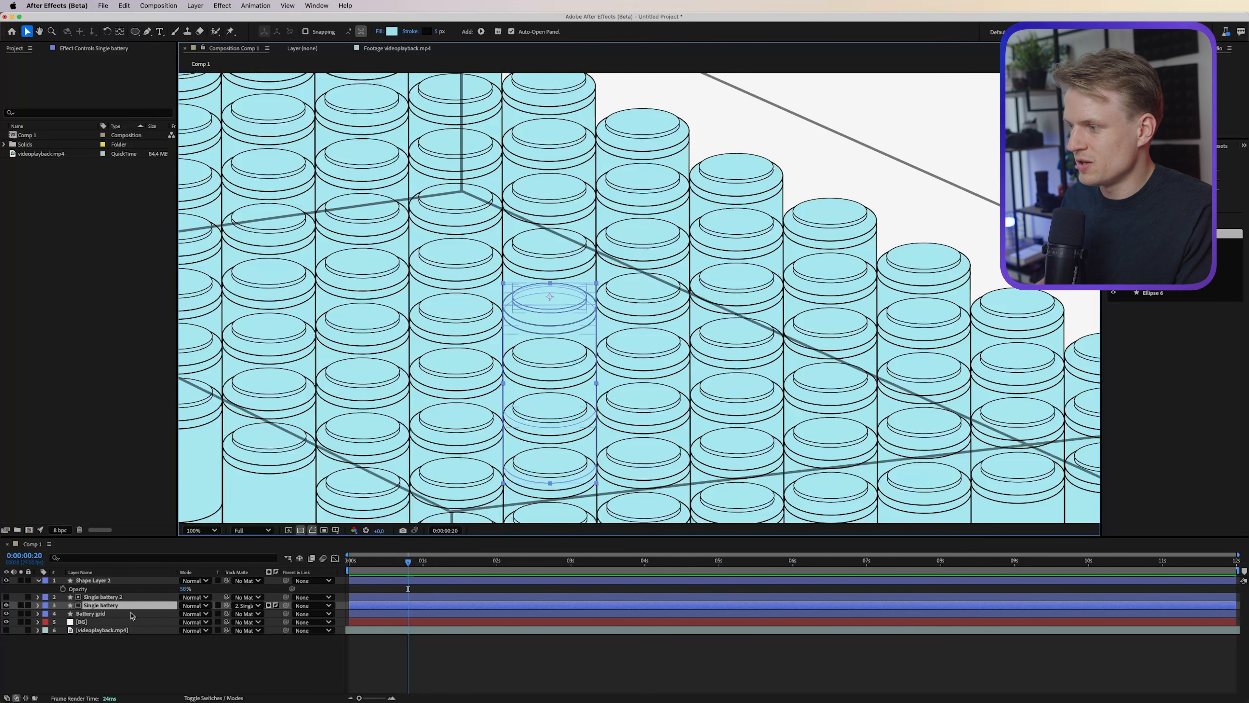
key(p)
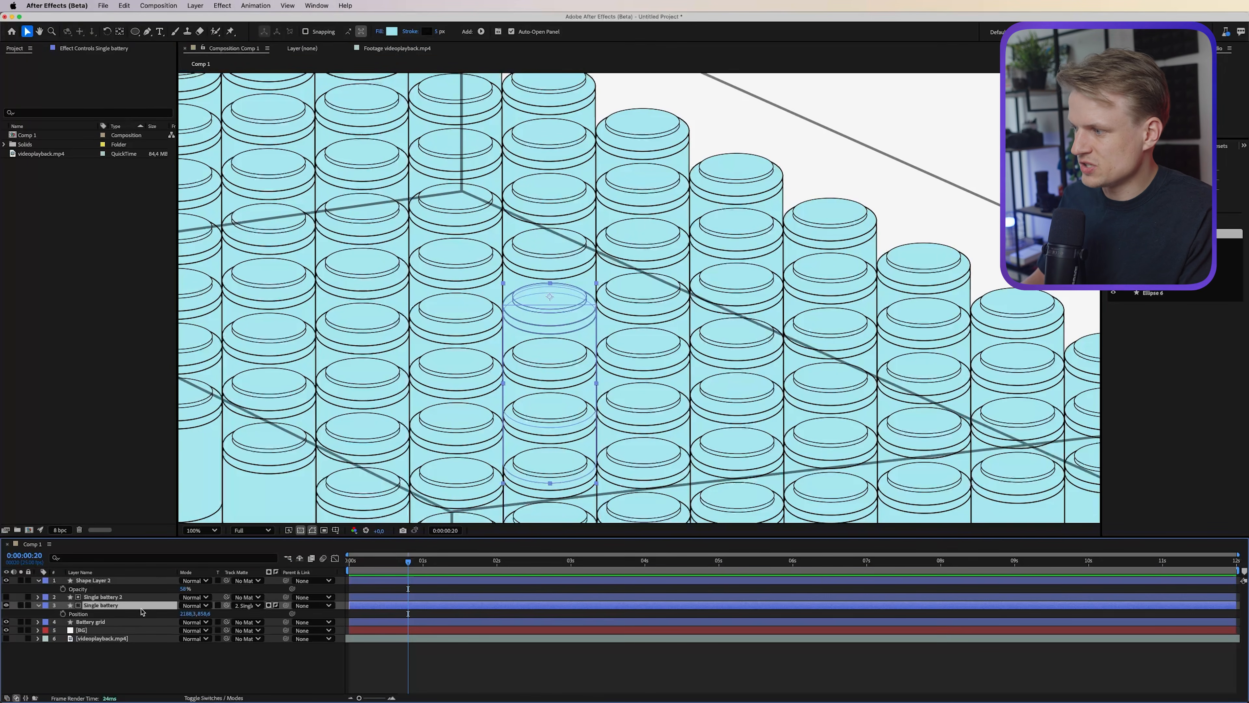
drag(201, 614, 178, 604)
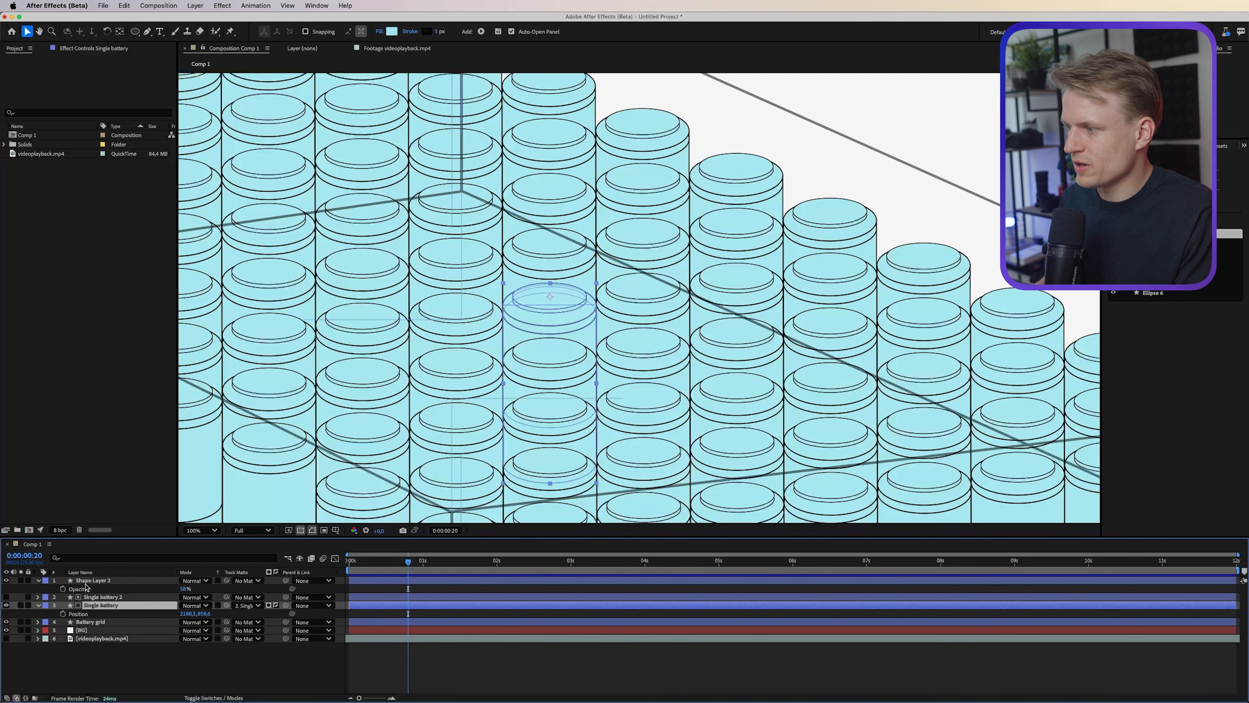
Show the Single battery 2 matte layer with its position property and change its fill to light purple.
click(96, 597)
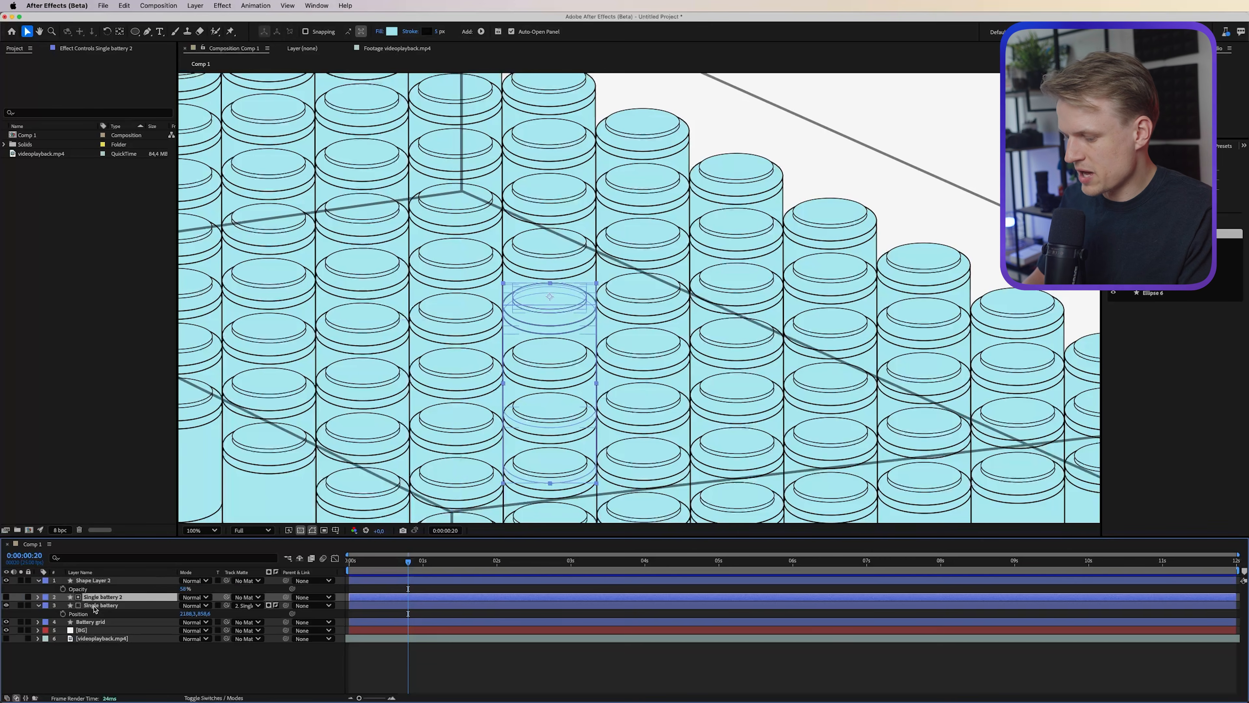
key(p)
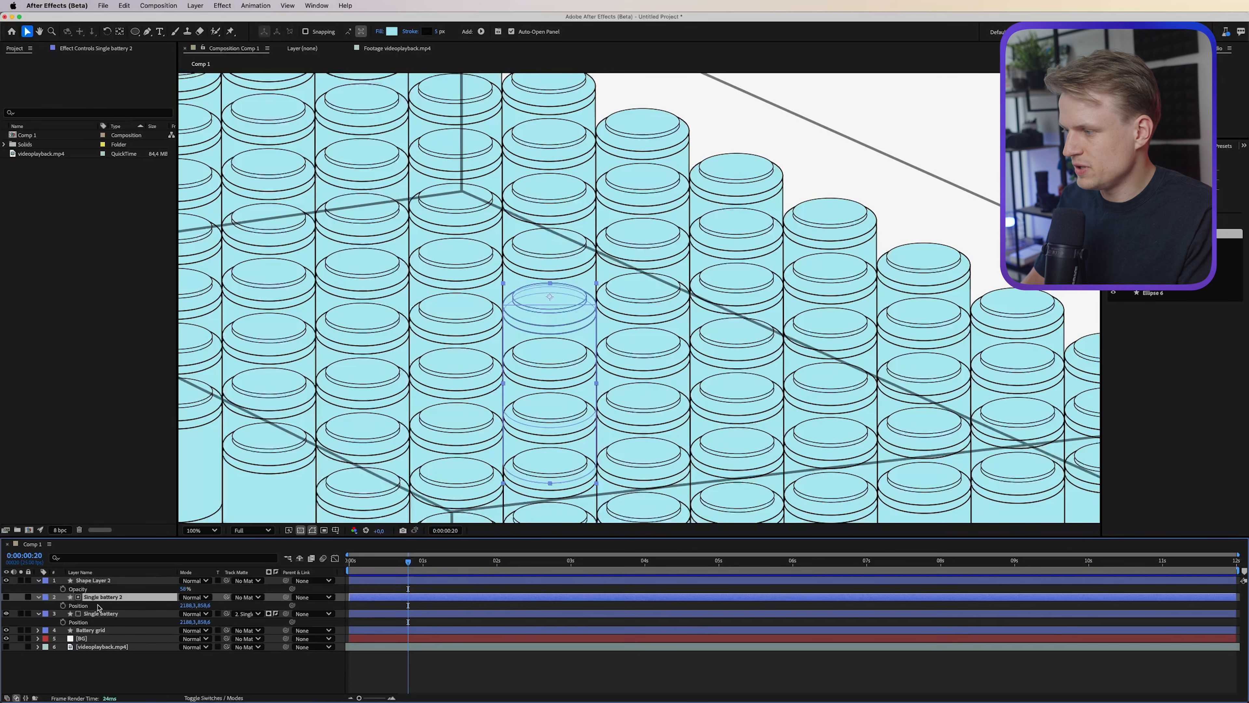
click(6, 596)
click(392, 31)
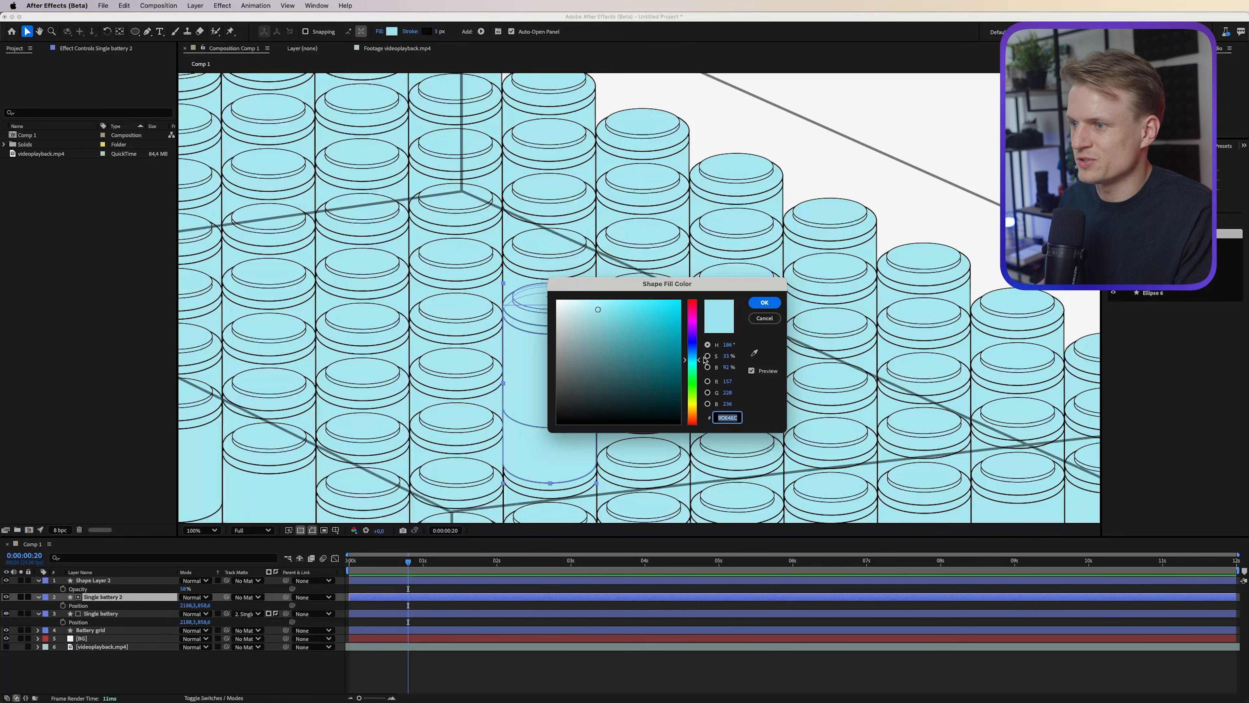
drag(697, 362, 695, 338)
click(758, 304)
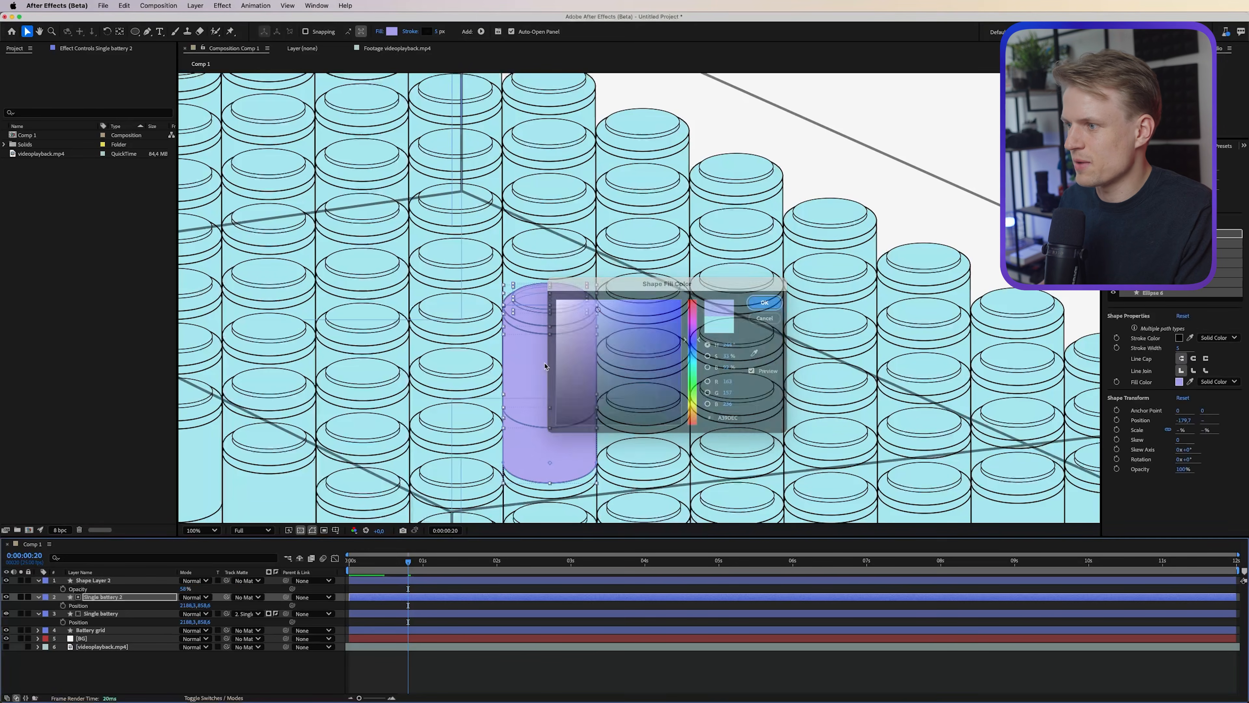
Lower the Single battery 2 matte layer to a Y position of 970.6 and hide it again.
drag(203, 605, 248, 525)
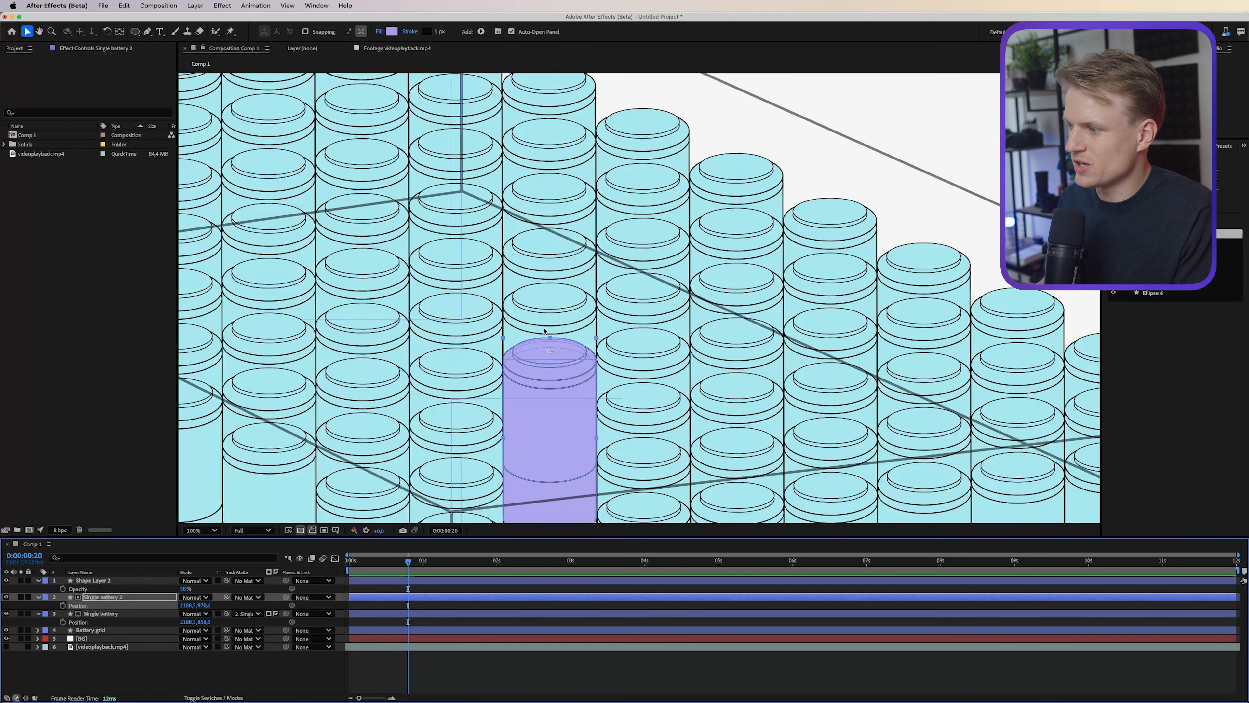
click(8, 597)
Try raising the Single battery layer out of the grid and undo the move.
click(123, 614)
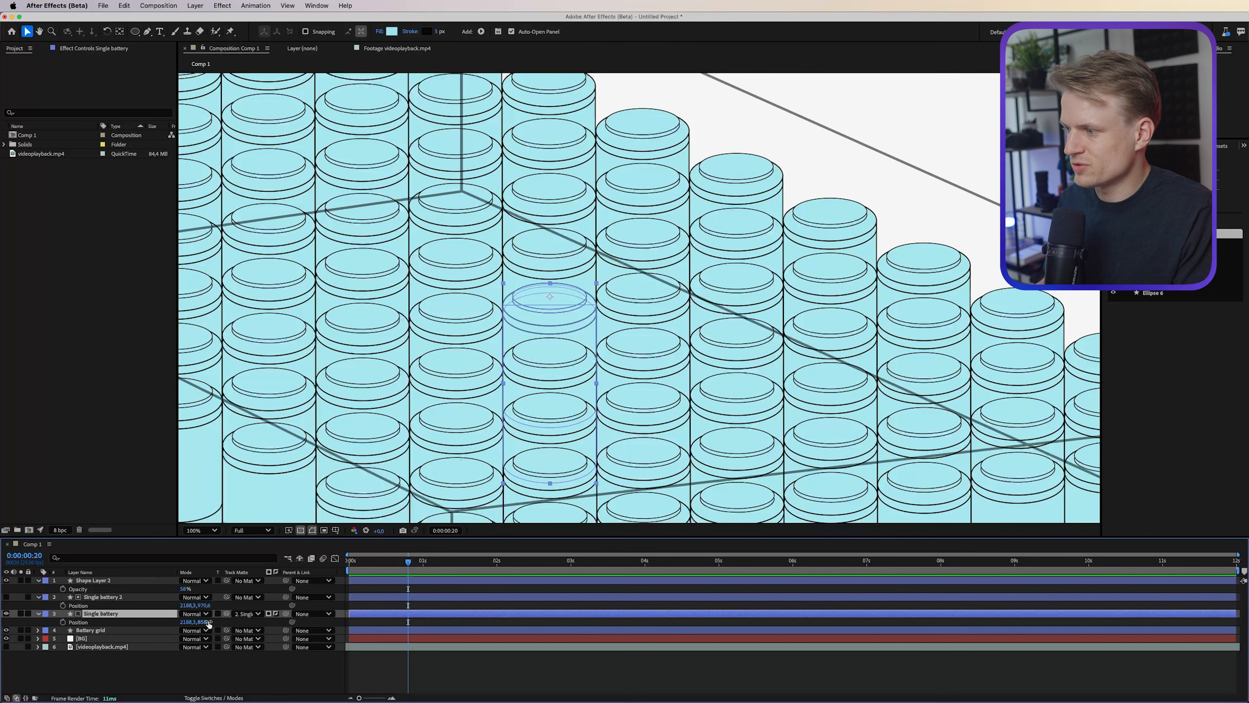
drag(207, 624, 187, 621)
key(F2)
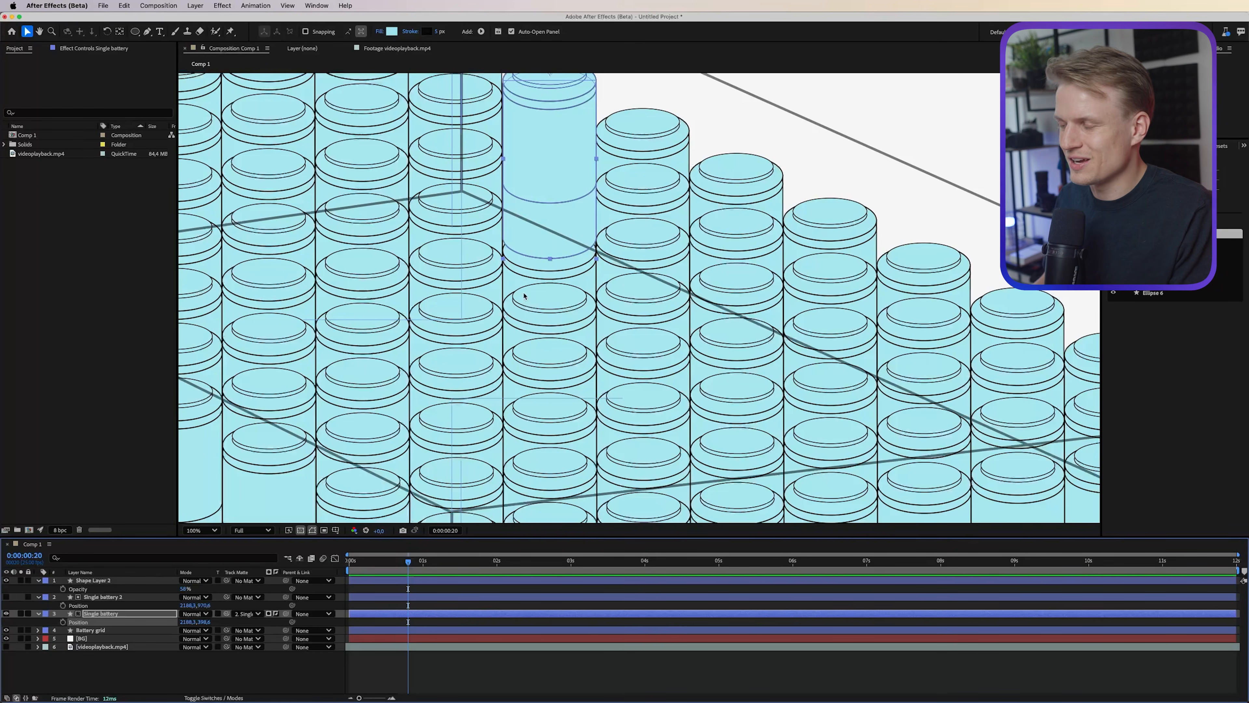
key(super+z)
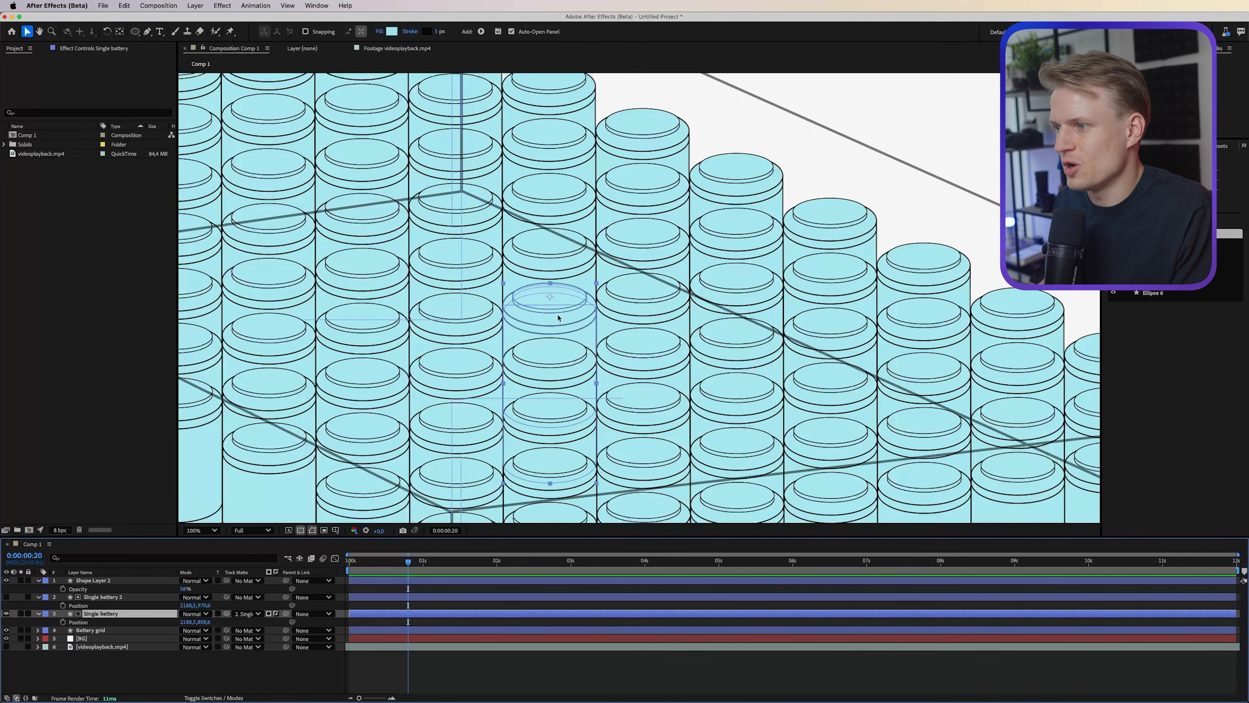
Add starting position and rotation keyframes to the Single battery layer at 0:00:00:20.
scroll(534, 328, down, 1)
drag(618, 255, 747, 248)
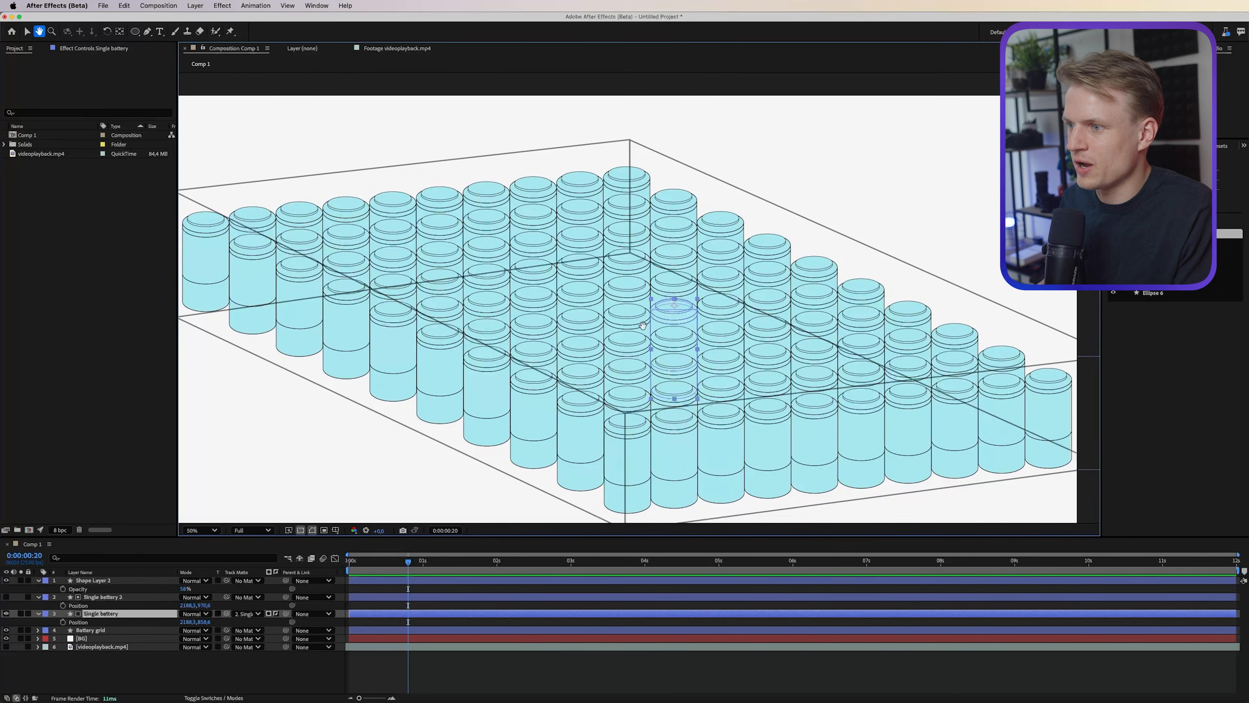
drag(643, 324, 574, 360)
key(v)
click(63, 622)
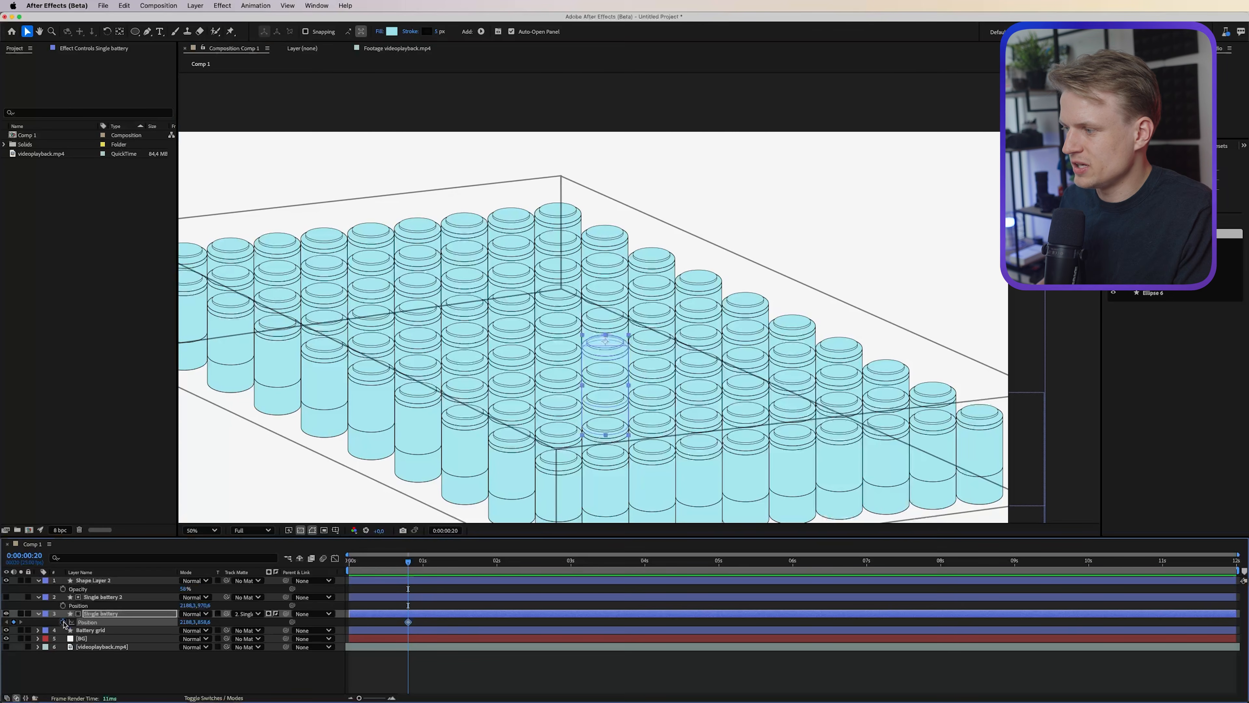
double_click(39, 614)
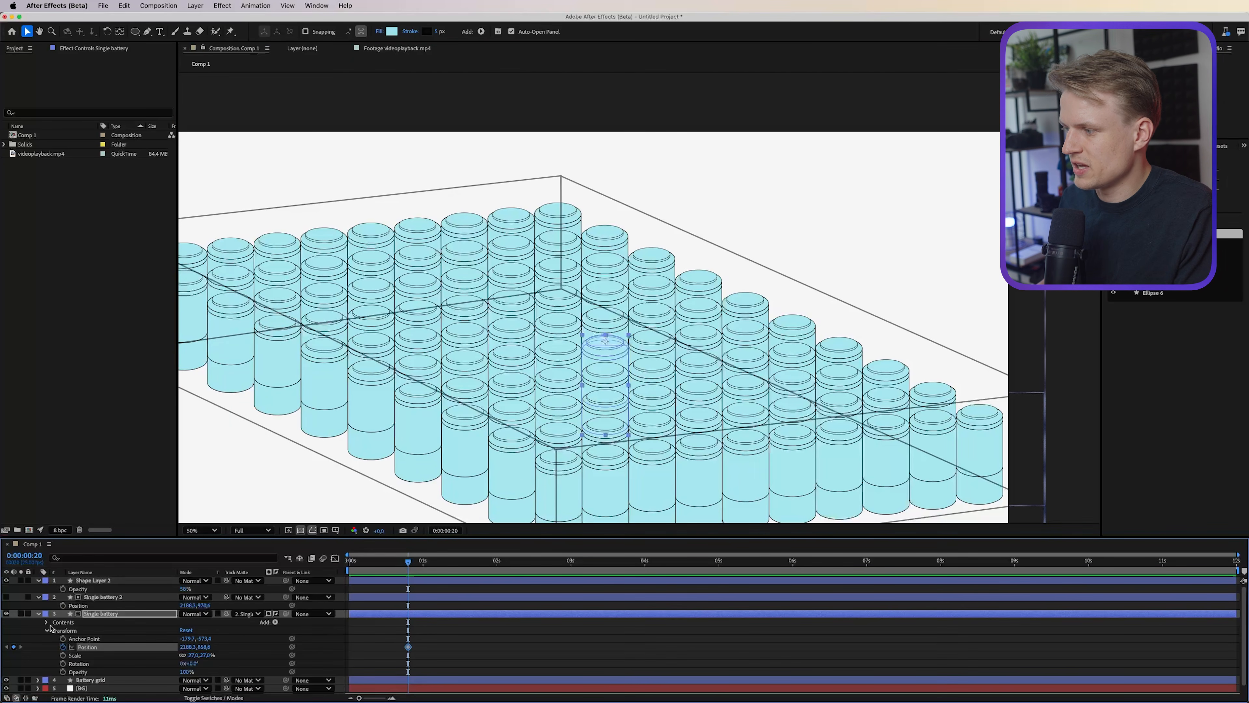
click(63, 663)
At 0:00:01:15, raise the Single battery above the frame to about Y -633 and rotate it to -14°.
click(463, 569)
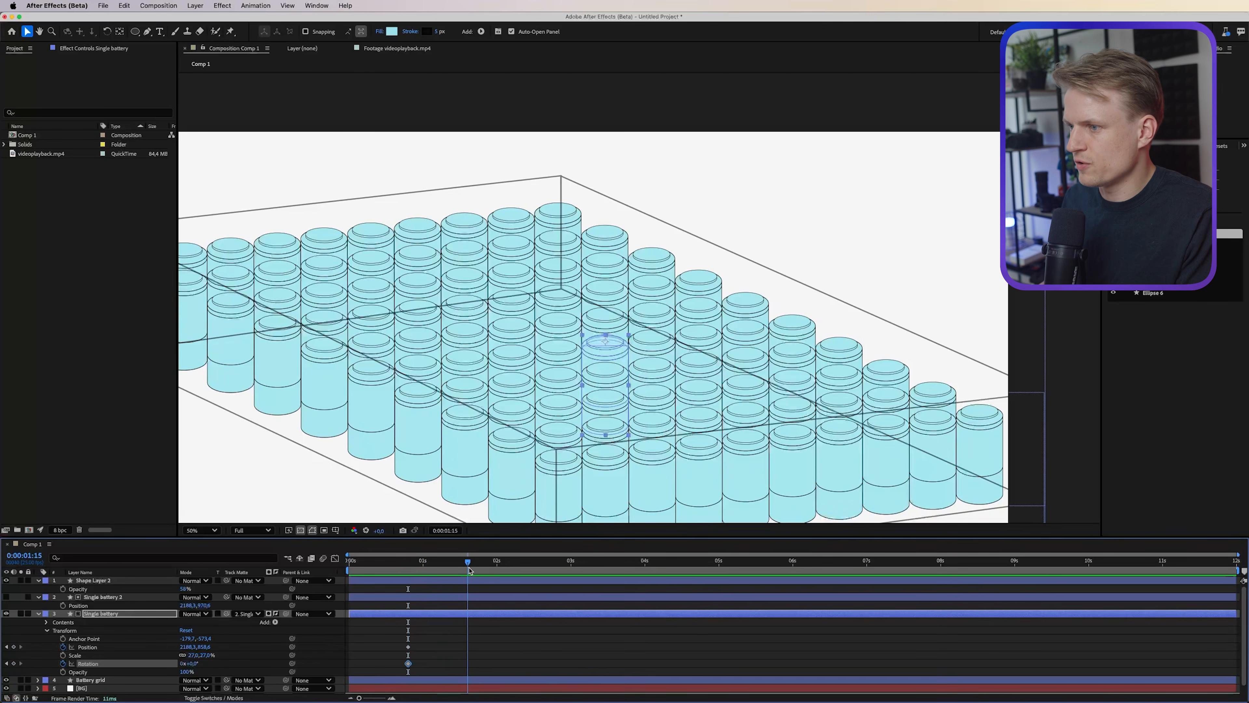
drag(206, 646, 125, 641)
drag(437, 562, 468, 566)
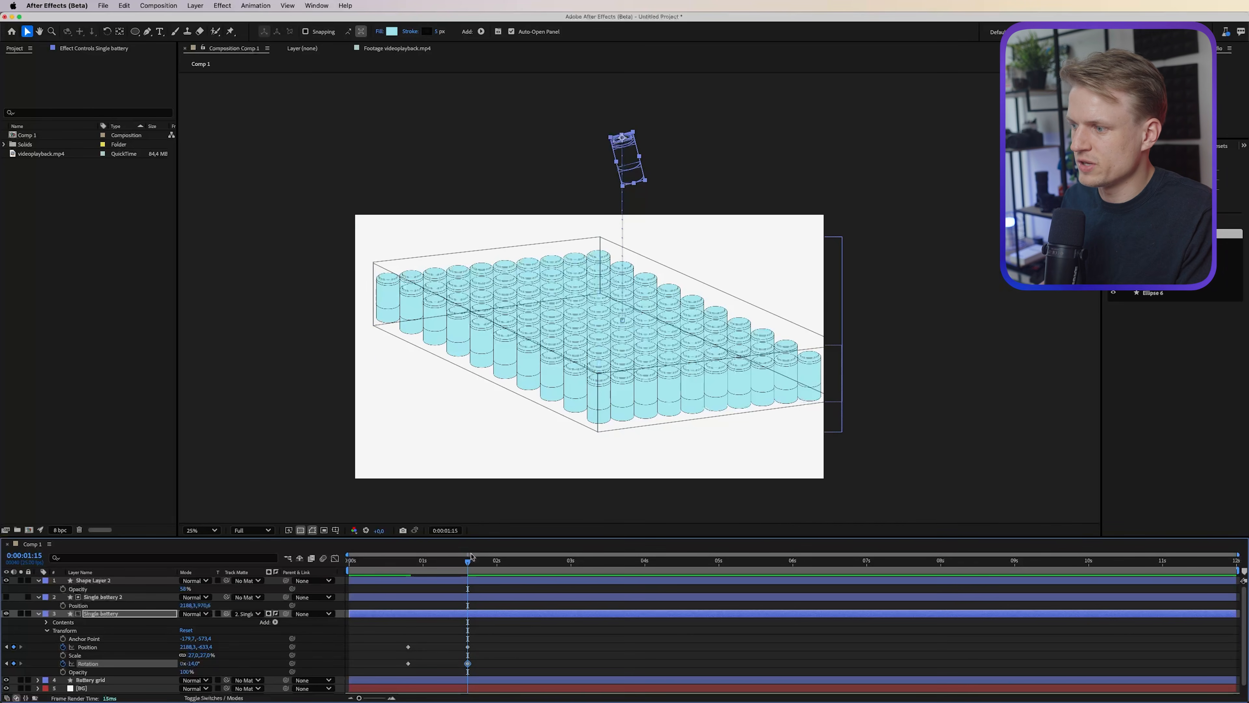
Apply Easy Ease to the Single battery's two position keyframes and preview the lift.
mouse_move(442, 578)
mouse_down()
mouse_move(404, 573)
mouse_move(432, 572)
mouse_up()
drag(510, 635, 370, 659)
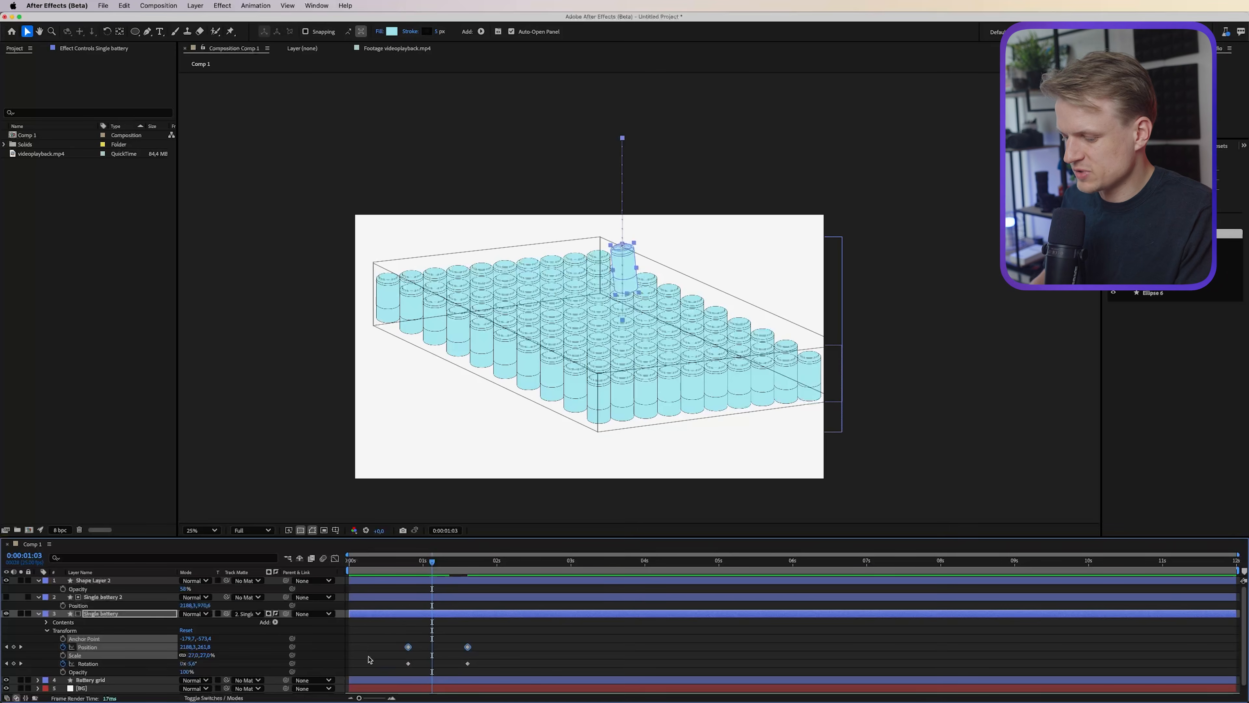
key(F9)
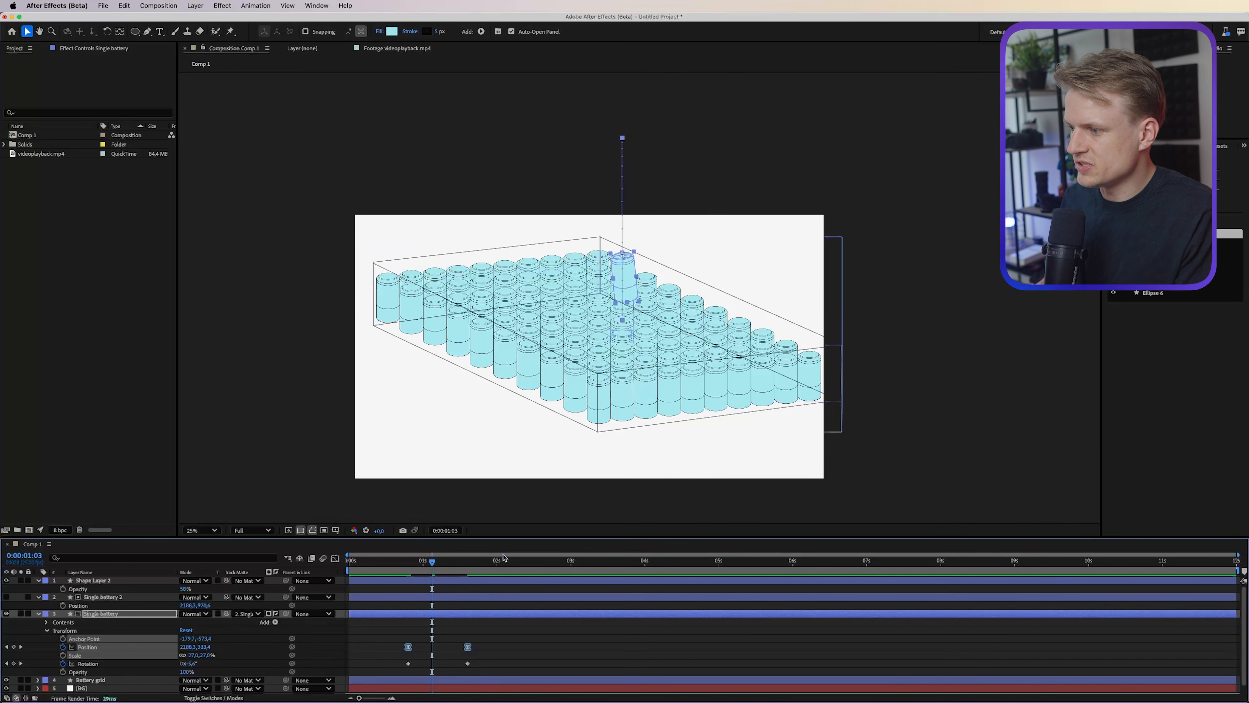
click(413, 562)
key(space)
drag(413, 562, 440, 561)
Move the Single battery and Single battery 2 layers above Shape Layer 2 and play back the animation.
click(129, 613)
shift+click(130, 597)
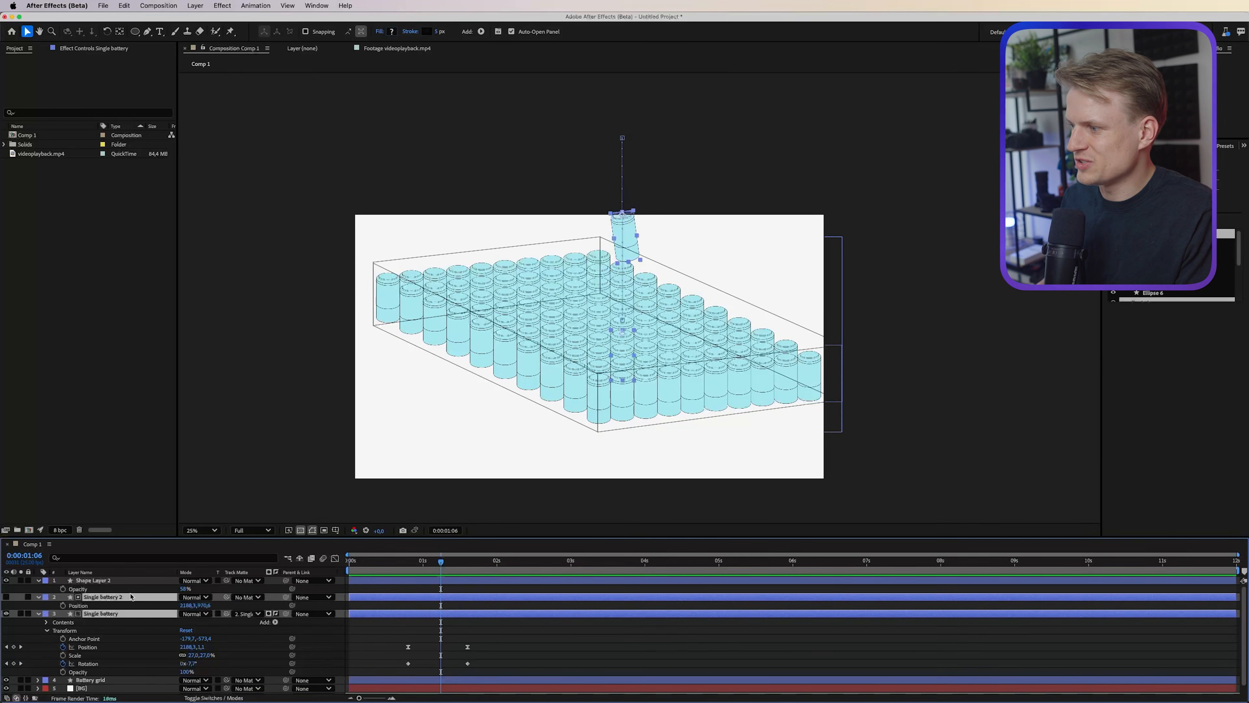
drag(127, 599, 130, 580)
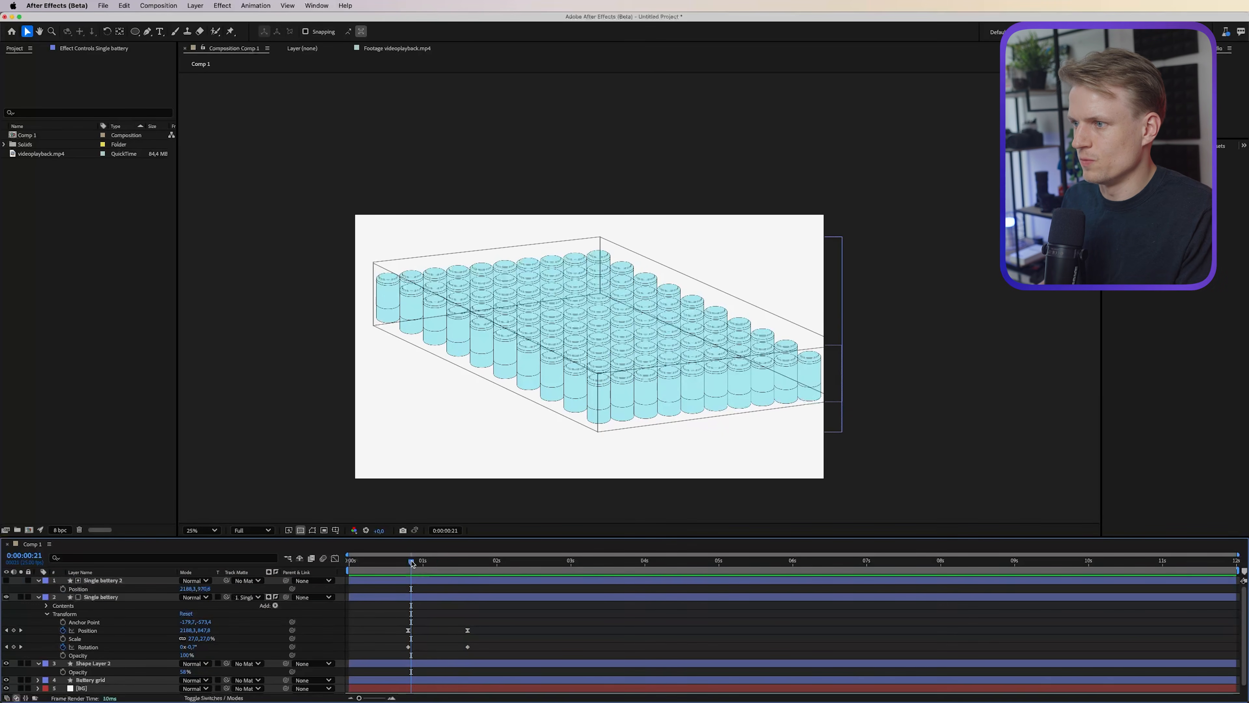
key(space)
Create a null object and parent both single battery layers, Shape Layer 2 and Battery grid to it.
click(196, 4)
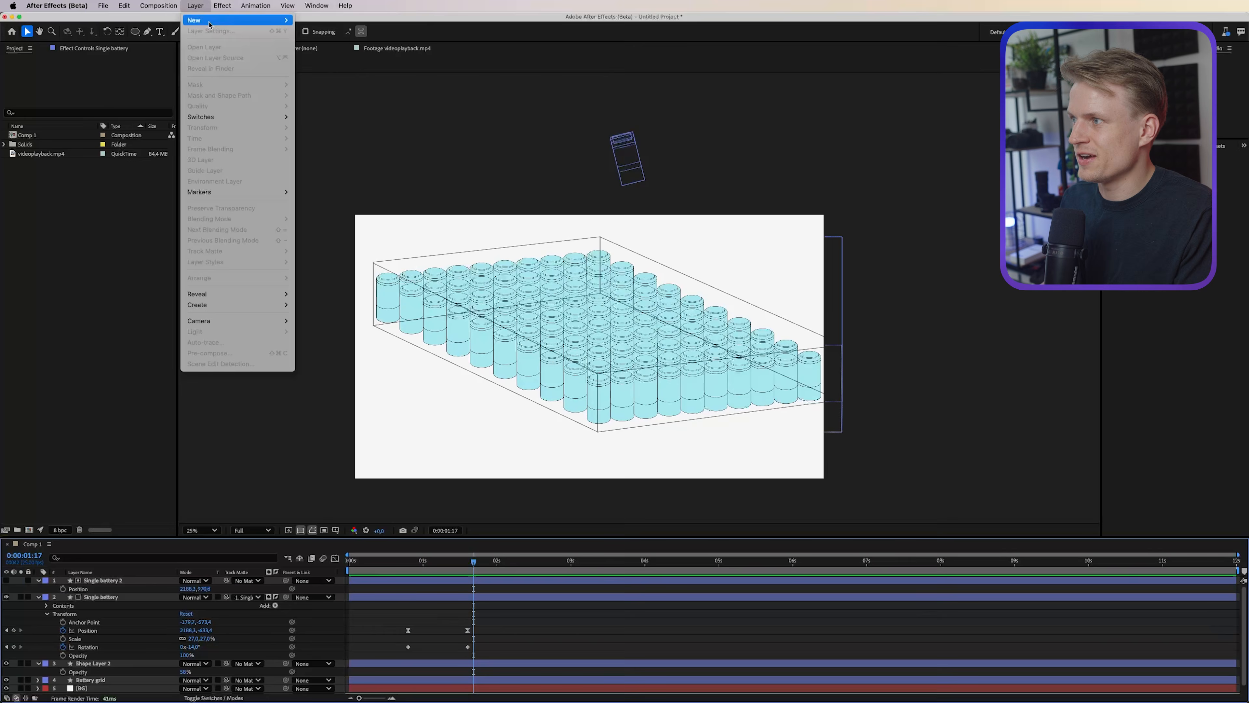
mouse_move(265, 21)
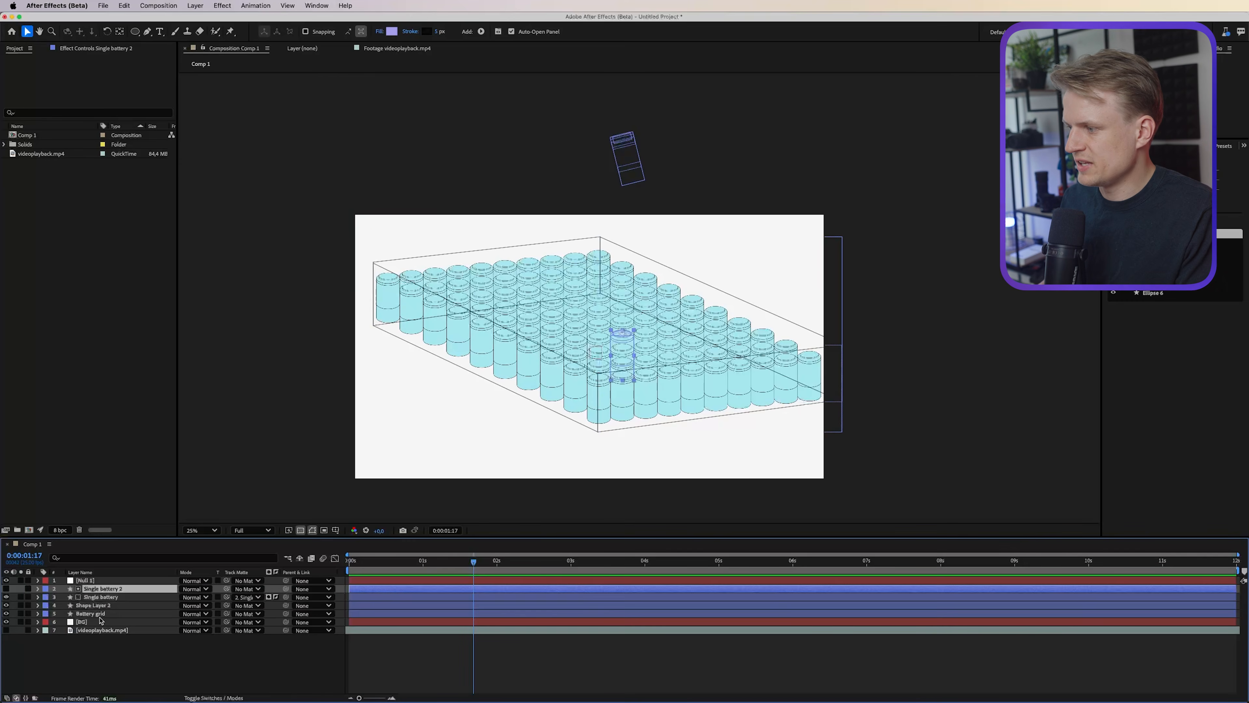
shift+click(95, 614)
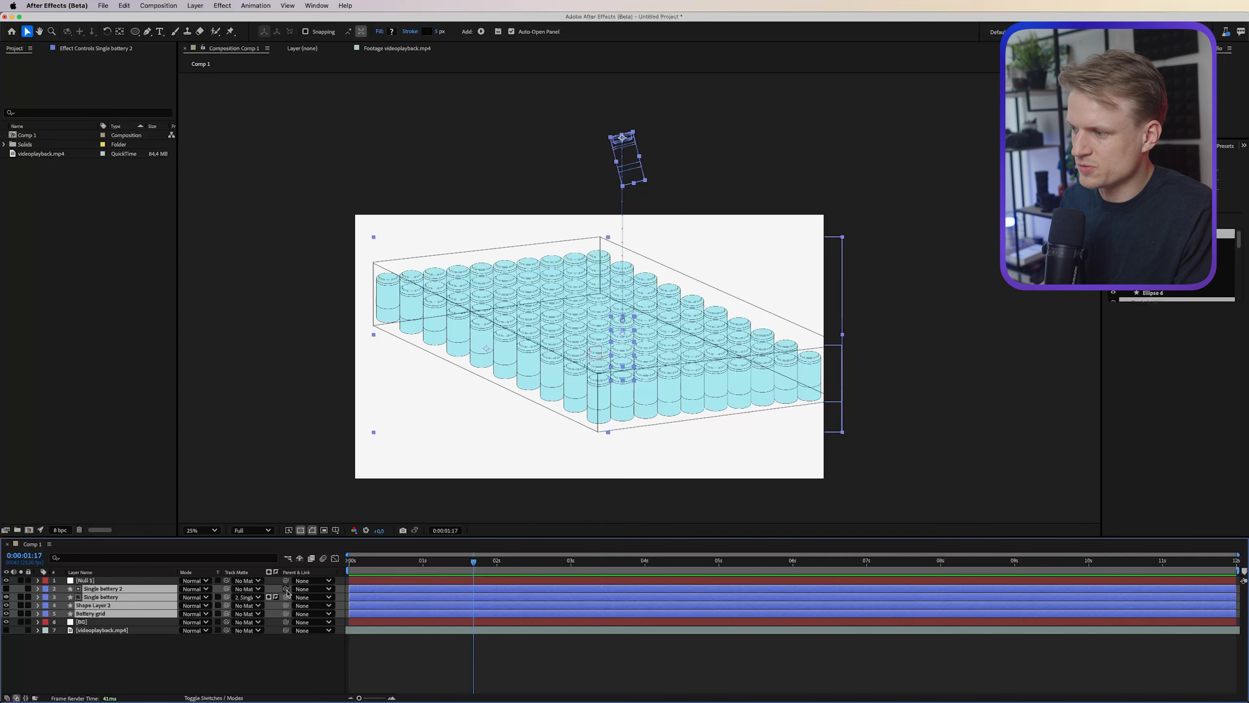
drag(285, 589, 86, 580)
Rename the null object as "Mover".
click(86, 580)
key(Return)
text(Mover)
key(Return)
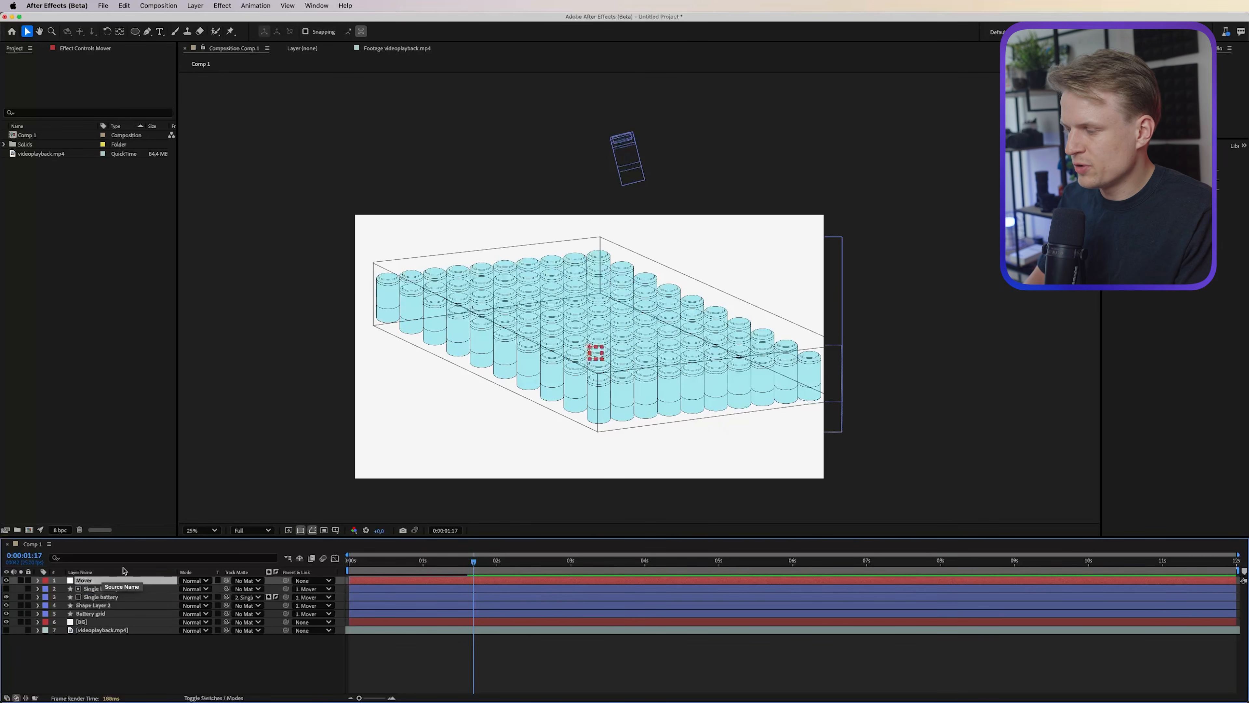
Keyframe the Mover null's position and scale, placing these starting keyframes at 0:00:00:24.
key(p)
key(s)
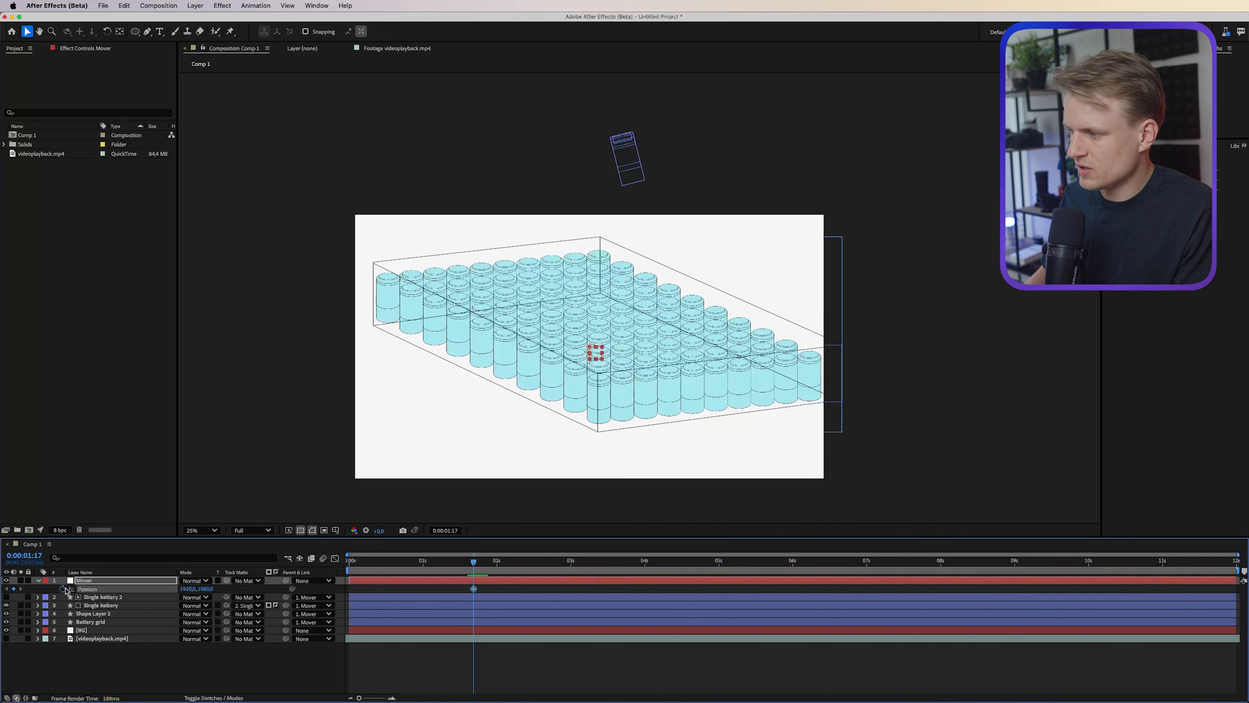
click(63, 590)
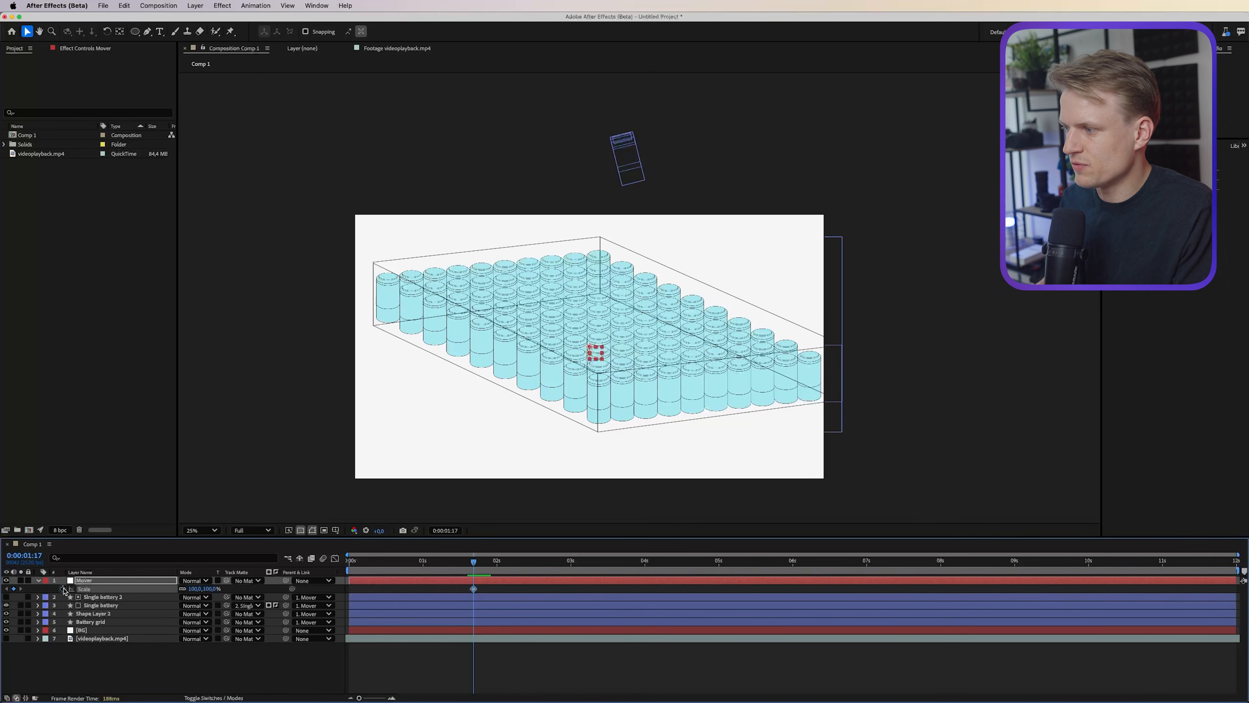
click(38, 581)
click(39, 581)
click(492, 606)
drag(493, 606, 462, 621)
Set Mover's Y position to about 3687 and scale to about 151% at 0:00:01:23, and apply Easy Ease to all its keyframes.
click(491, 561)
drag(205, 605, 423, 603)
drag(205, 605, 236, 610)
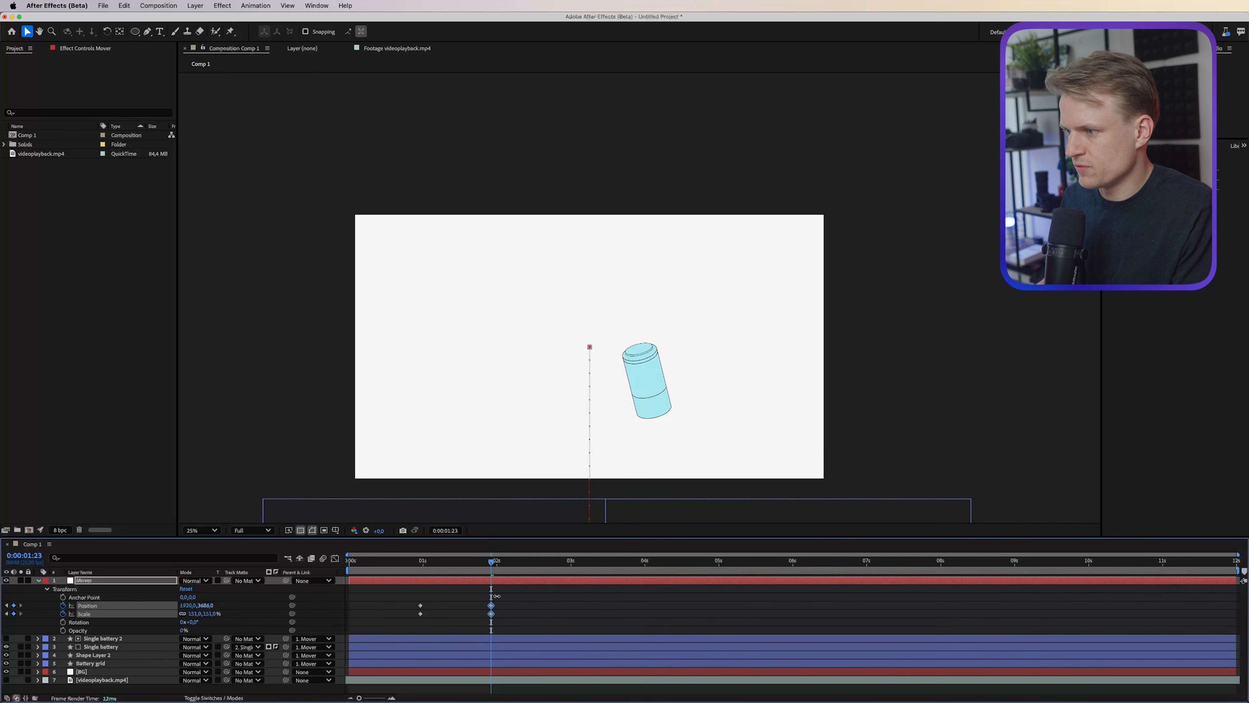
drag(543, 600, 359, 635)
key(F9)
Reveal the Single battery's keyframes and shift them to 0:00:00:24 and 0:00:01:23, in line with the Mover keyframes.
click(93, 647)
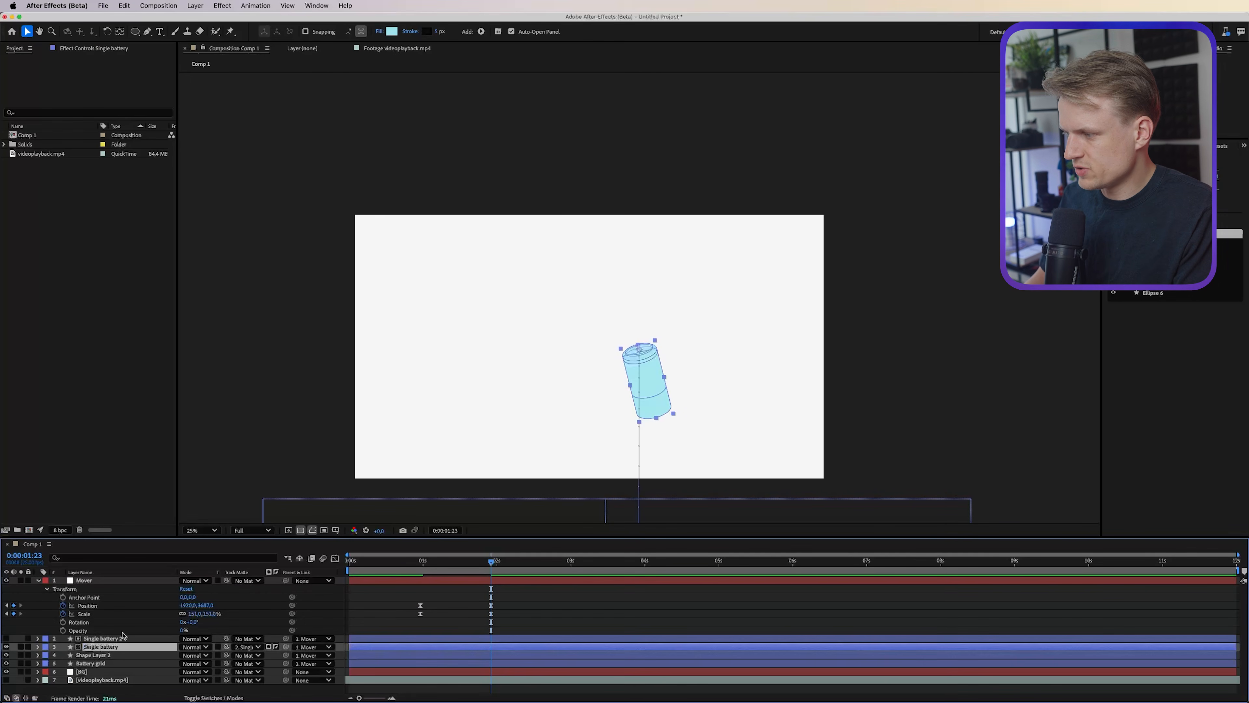
key(u)
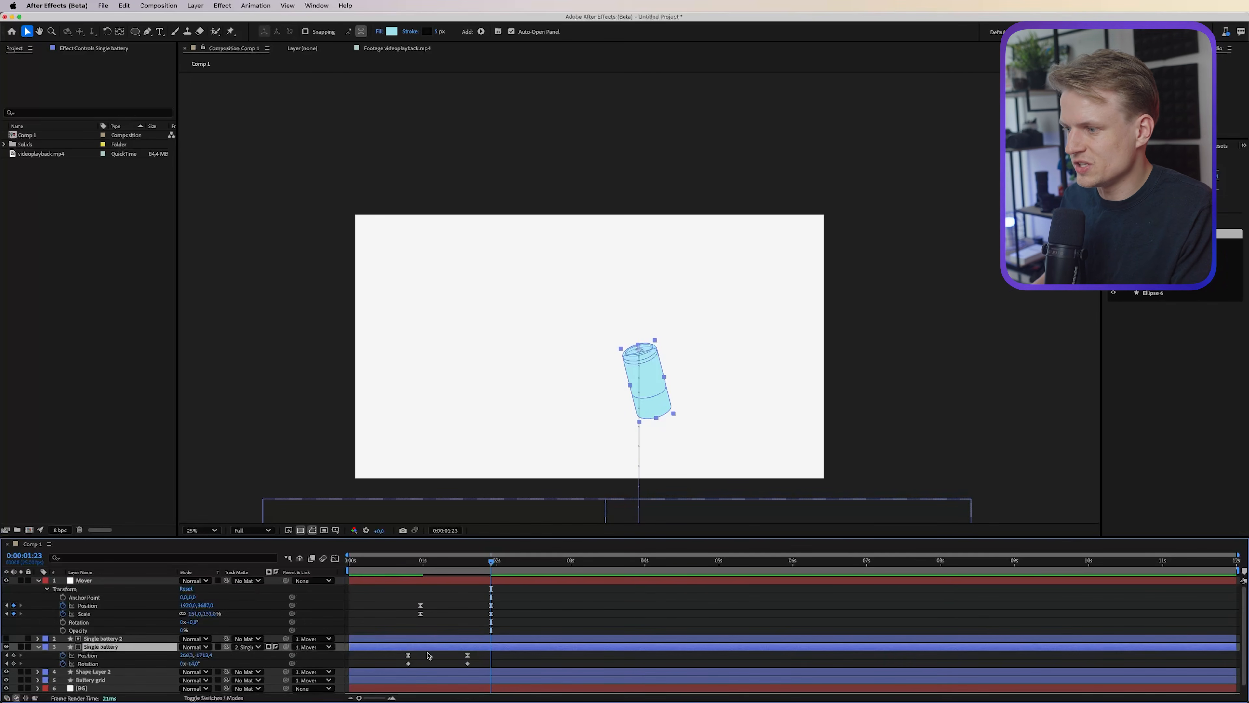
drag(488, 652, 420, 652)
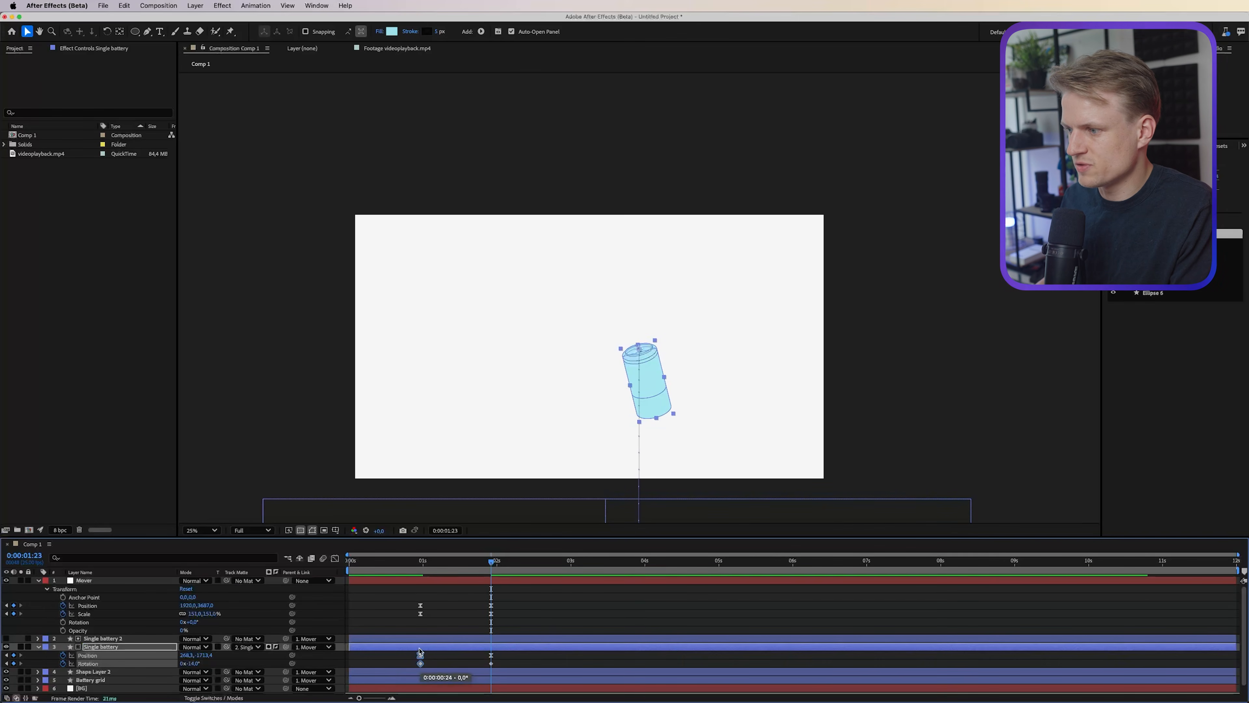
Raise the Single battery's ending position at 0:00:01:23 to about Y -1940.
click(420, 564)
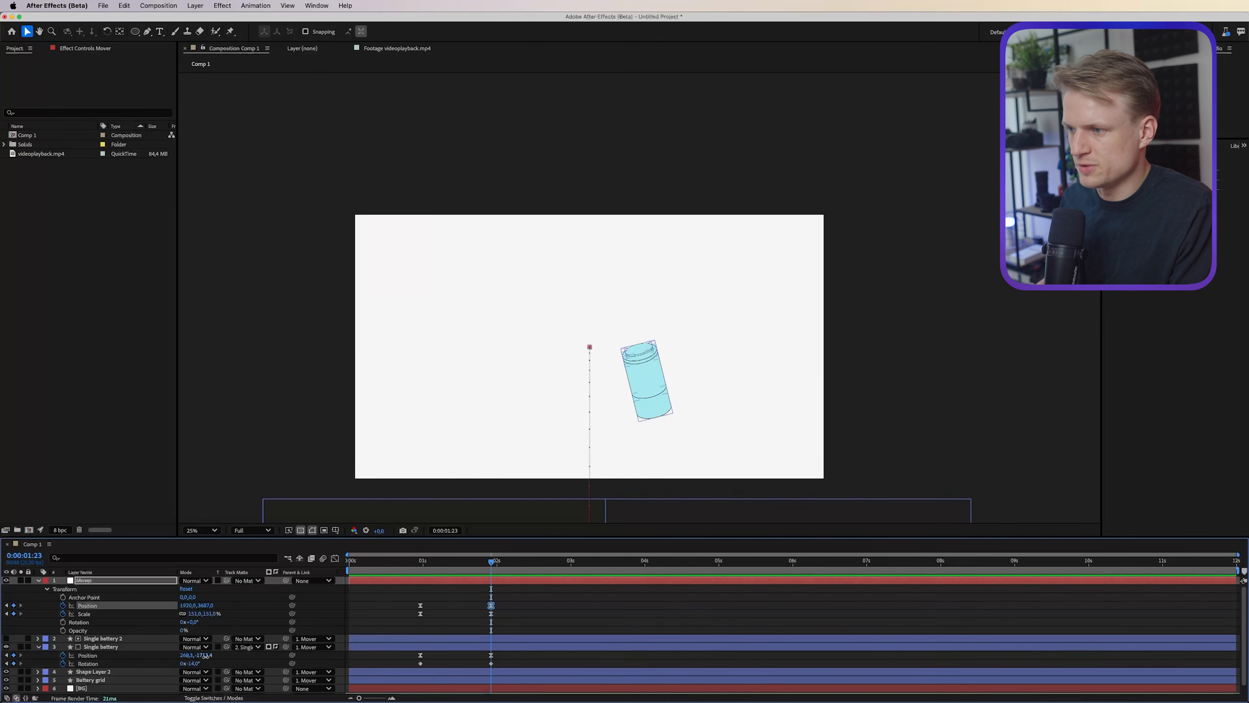
drag(206, 656, 91, 663)
click(558, 616)
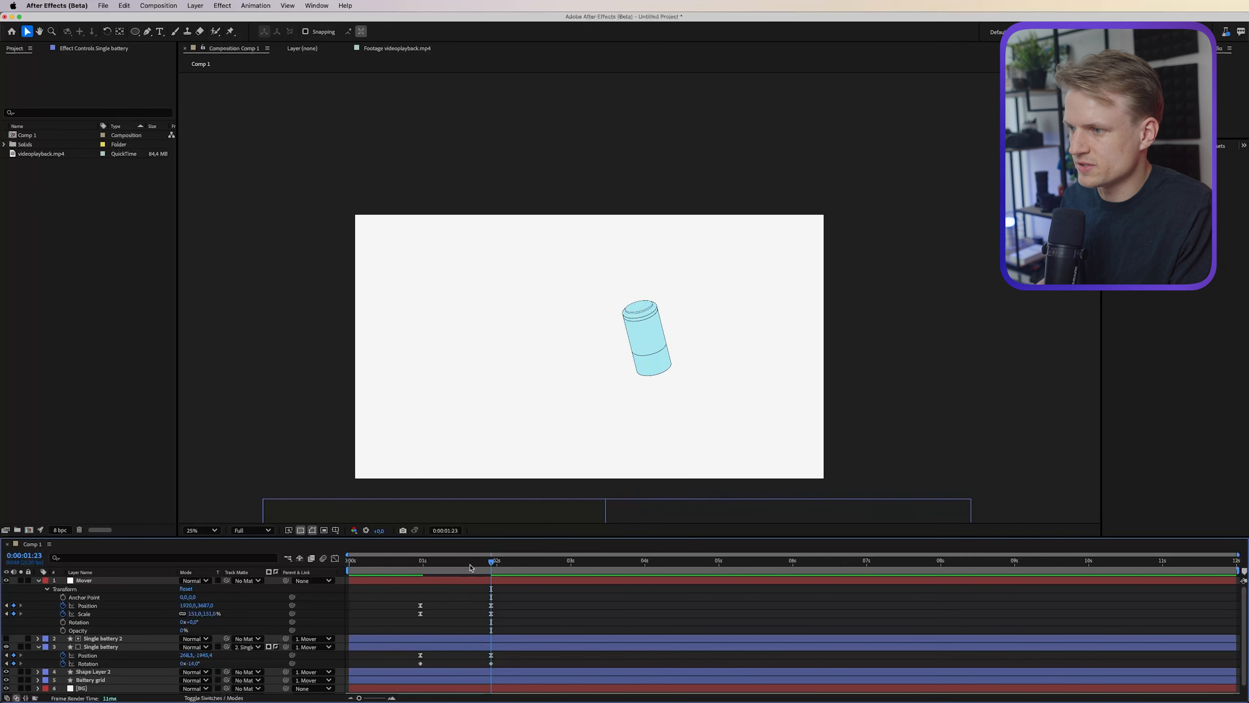
Lengthen the ease into Mover's last position keyframe in the speed graph so the move starts fast and slows down gradually.
drag(471, 567, 425, 568)
mouse_move(508, 596)
mouse_down()
mouse_move(439, 635)
mouse_move(490, 607)
mouse_up()
click(336, 561)
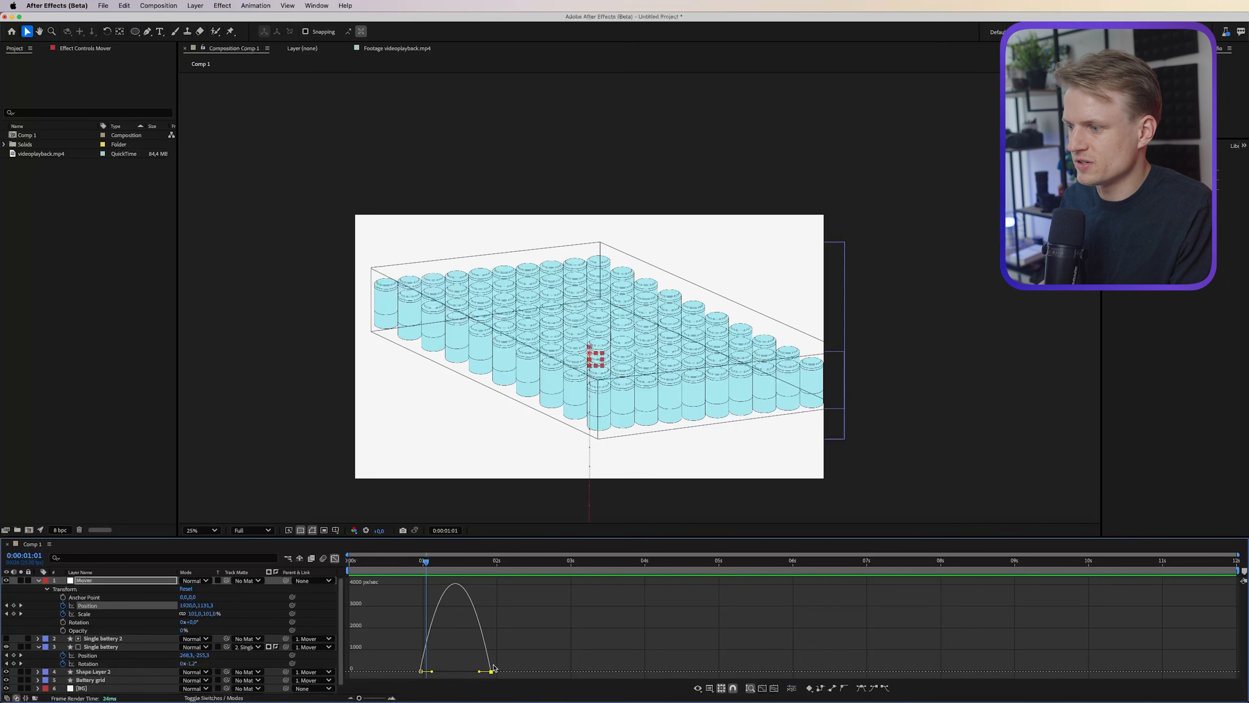
drag(477, 672, 445, 671)
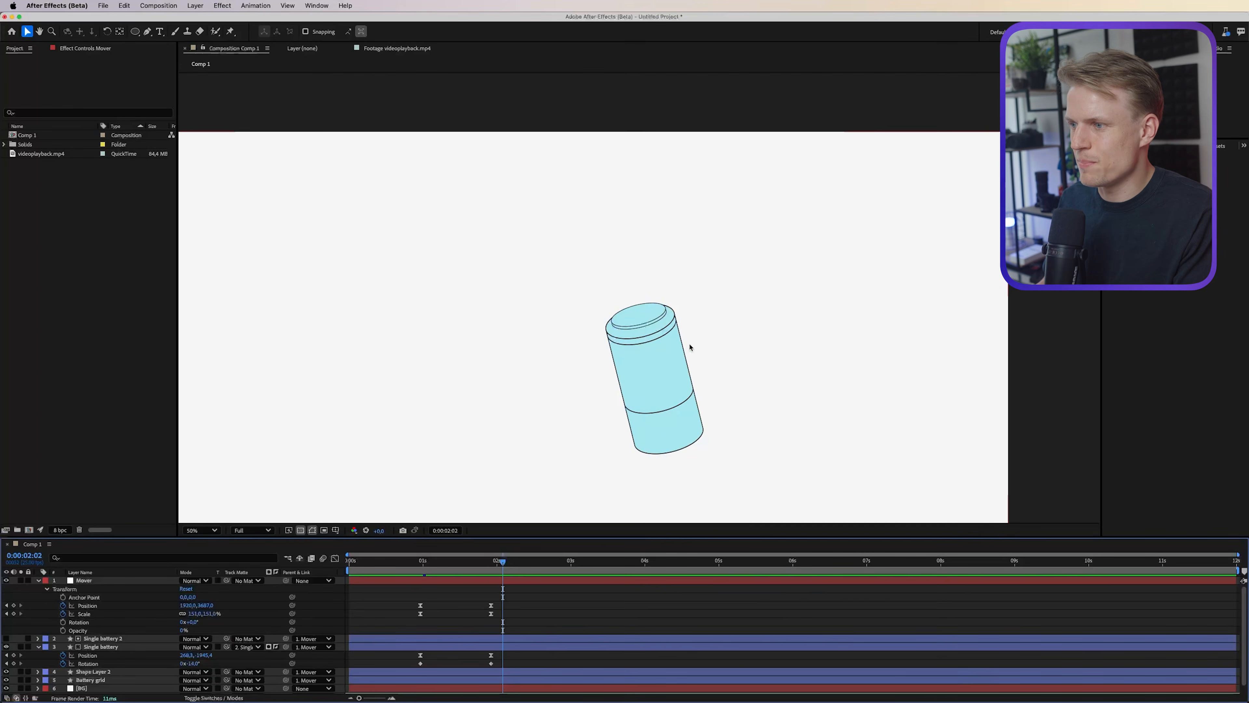
Duplicate Ellipse 4 inside the Single battery layer's contents.
click(683, 351)
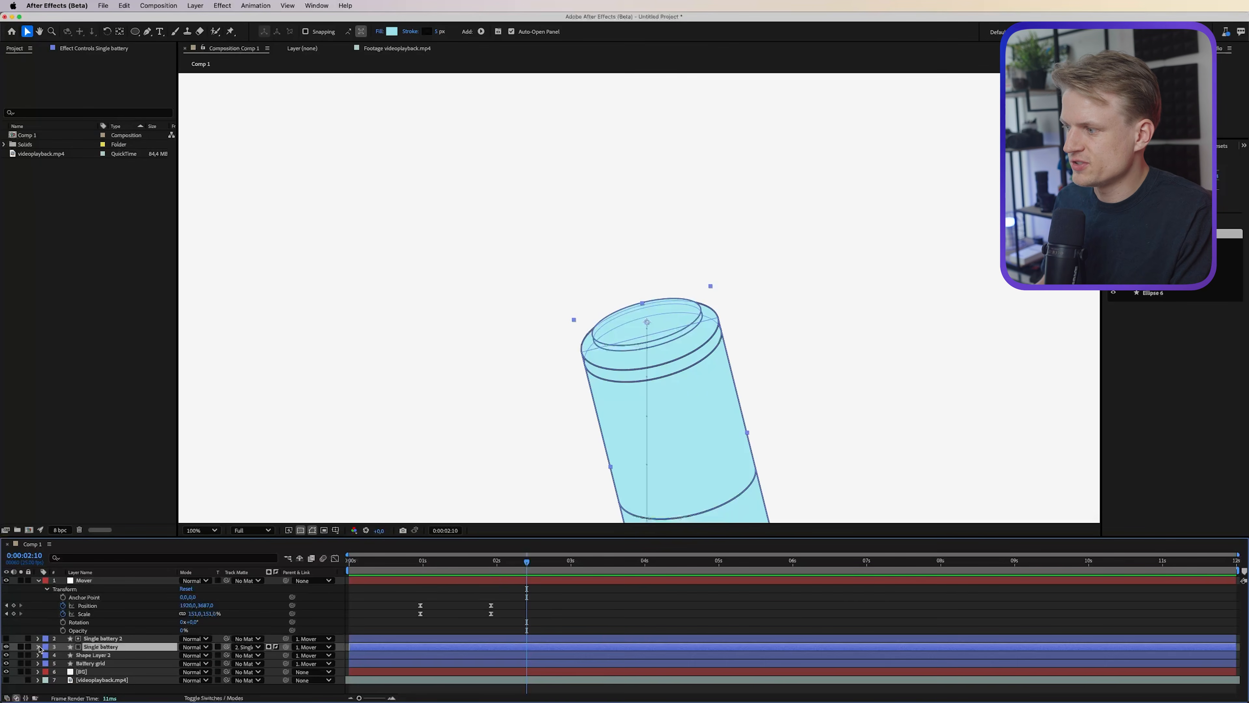
click(39, 648)
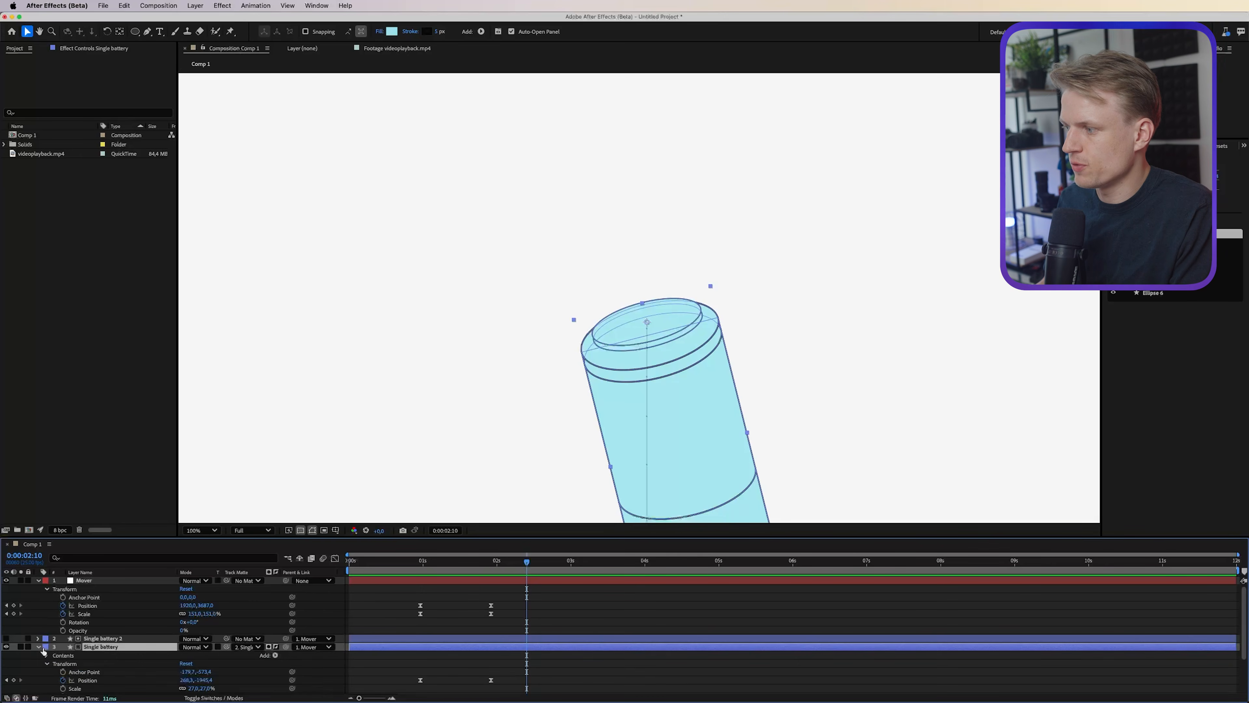
click(47, 655)
click(84, 635)
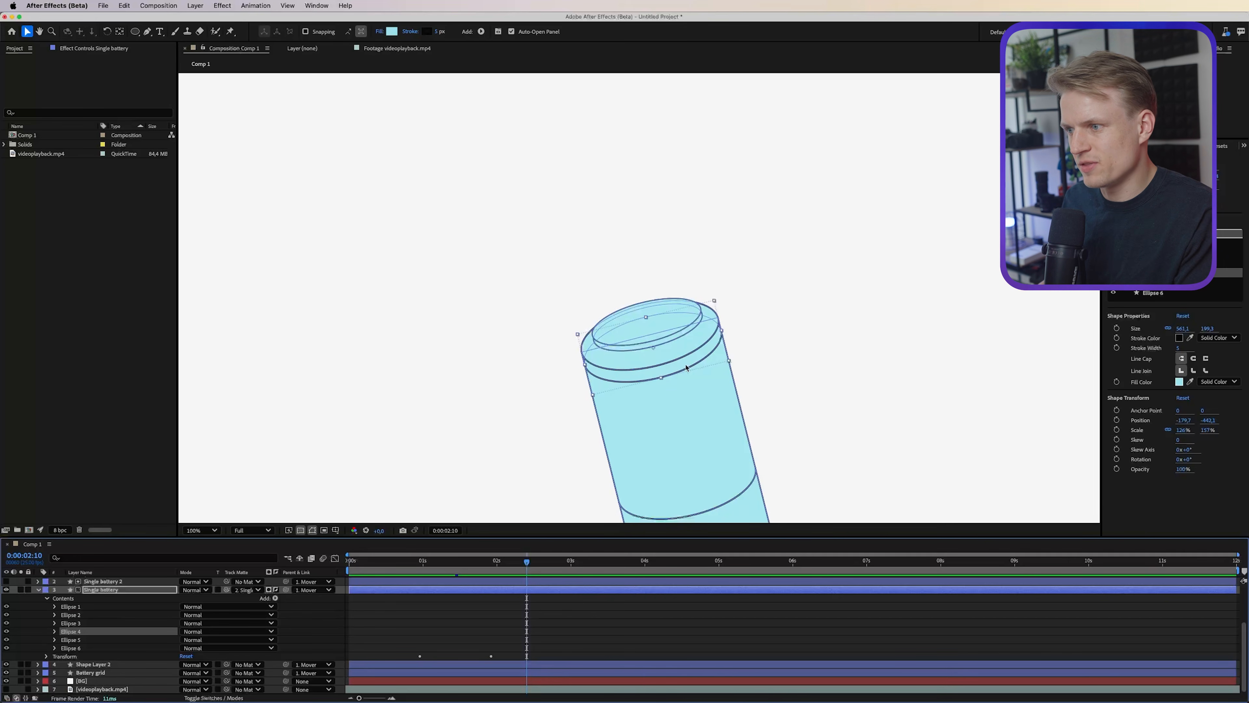
key(cmd+d)
Group the duplicated ellipse together with Ellipse 1, Ellipse 2 and Ellipse 3 as the battery's lid.
shift+click(91, 607)
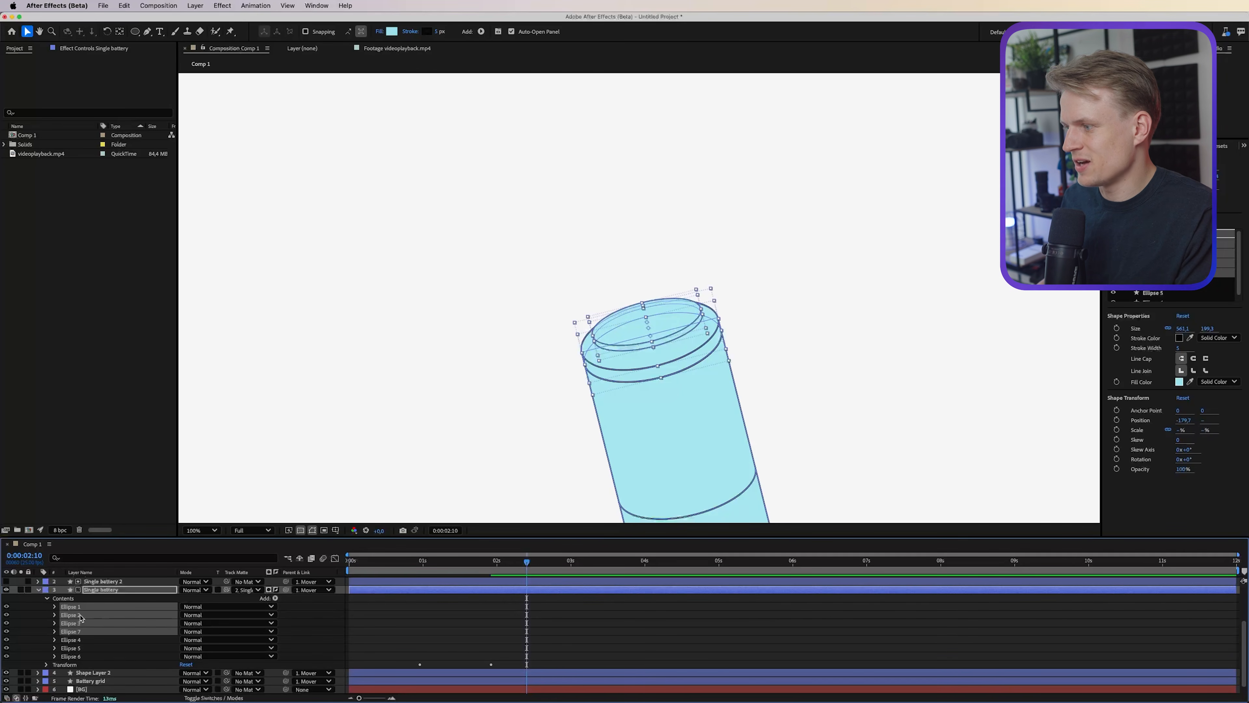
right_click(89, 610)
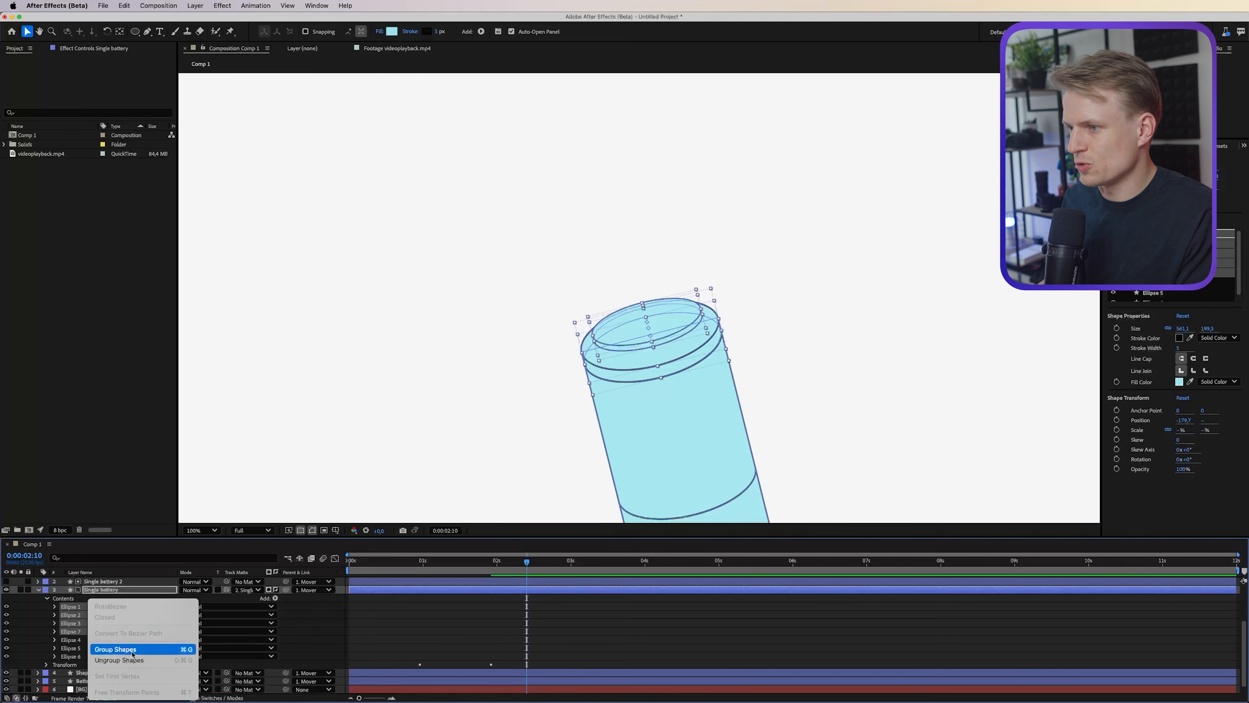
click(131, 653)
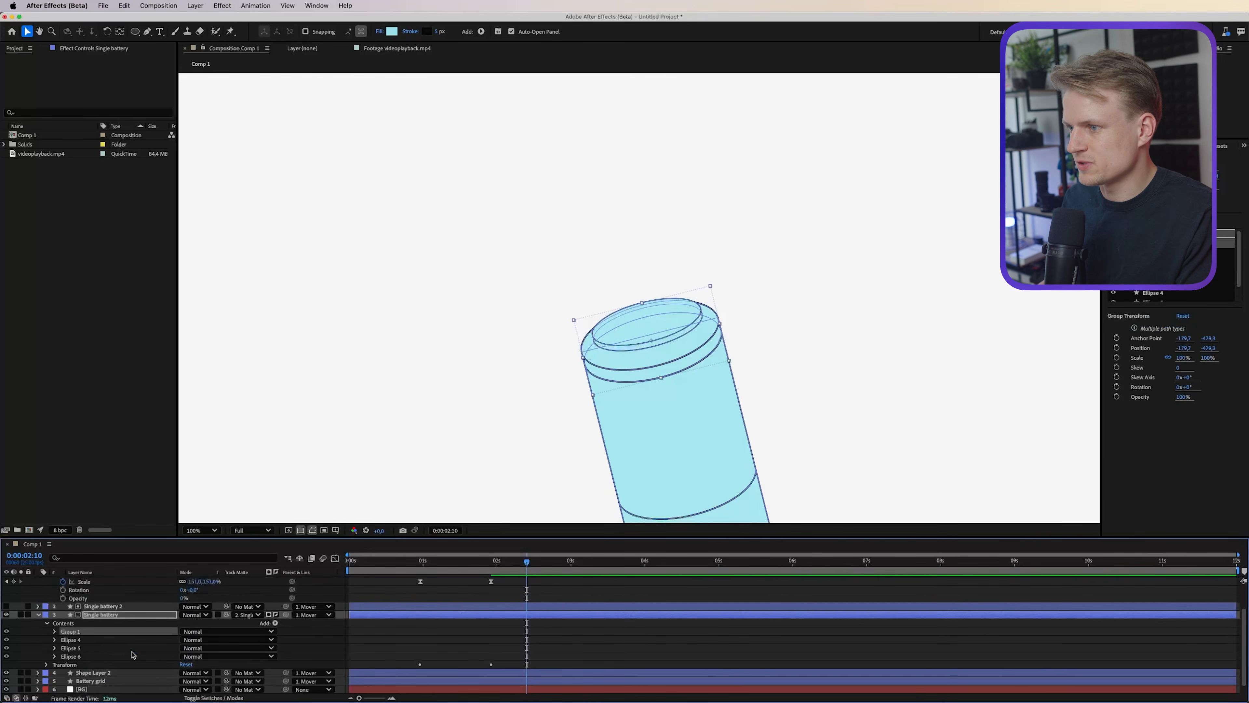
Add Position and Rotation keyframes to the lid group's transform at 0:00:02:10.
click(55, 631)
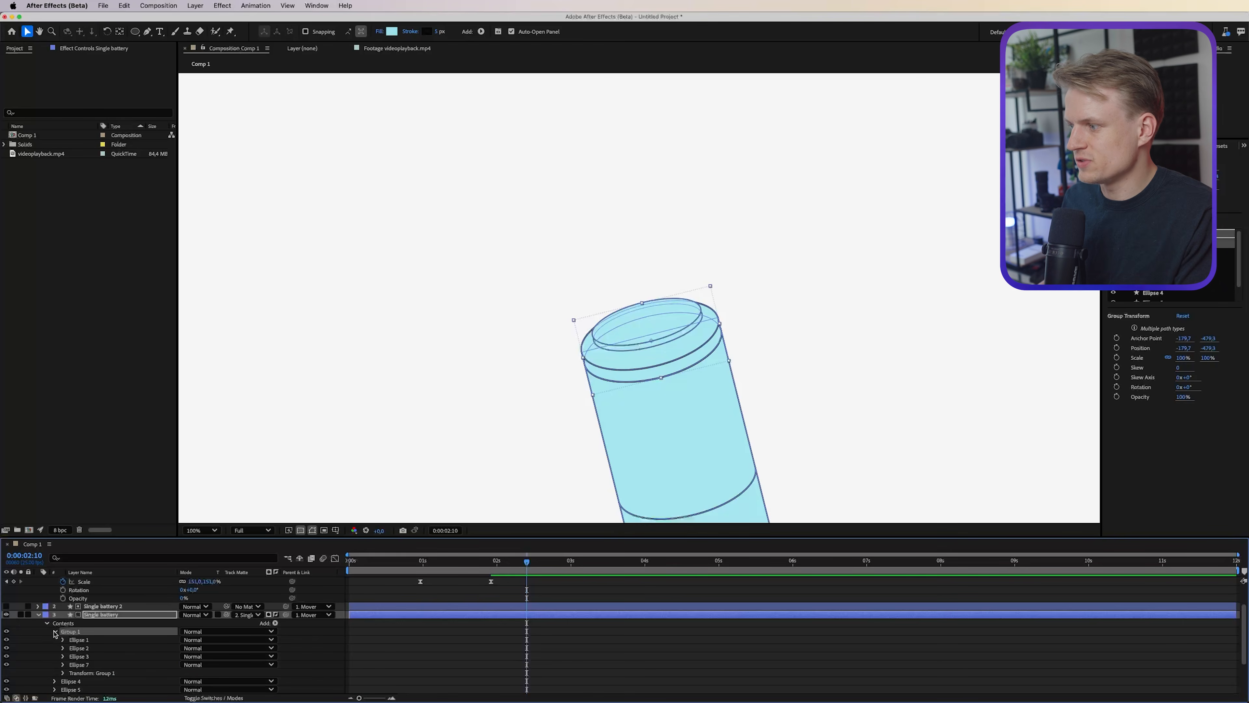
click(63, 673)
click(79, 647)
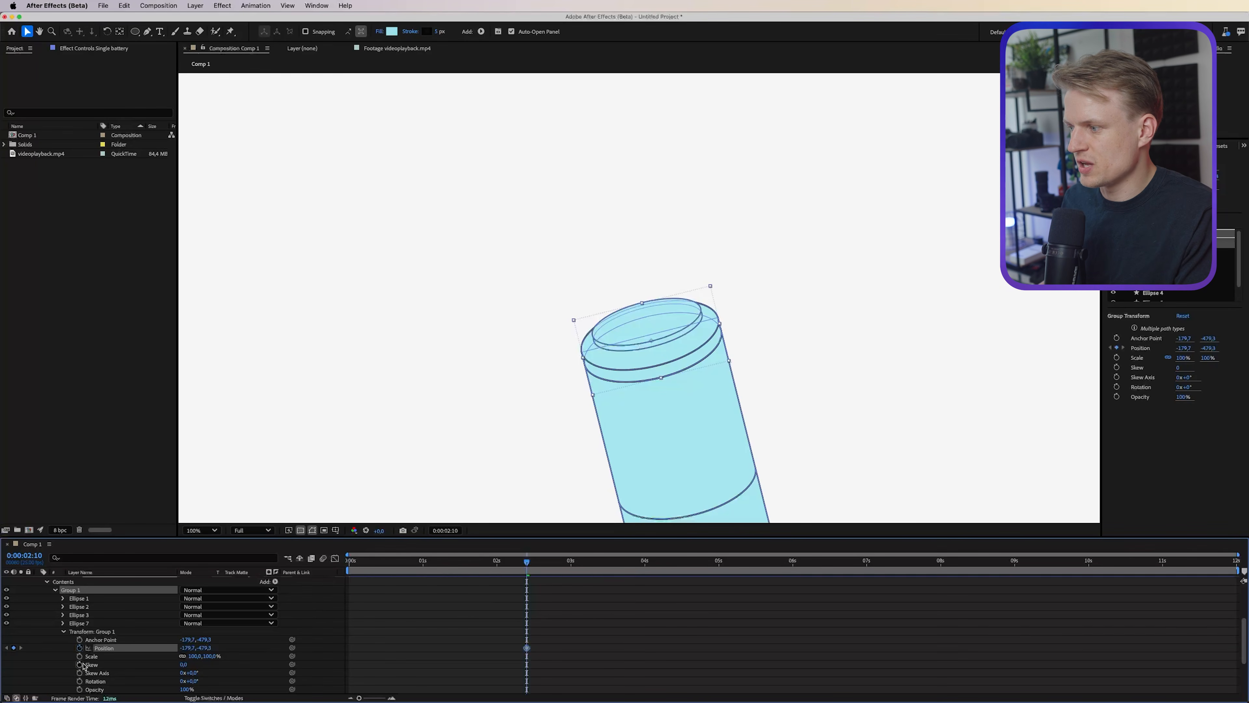
click(79, 680)
At 0:00:03:09, lift the lid group to a position of about -330, -986 and rotate it -15°.
drag(531, 568, 598, 568)
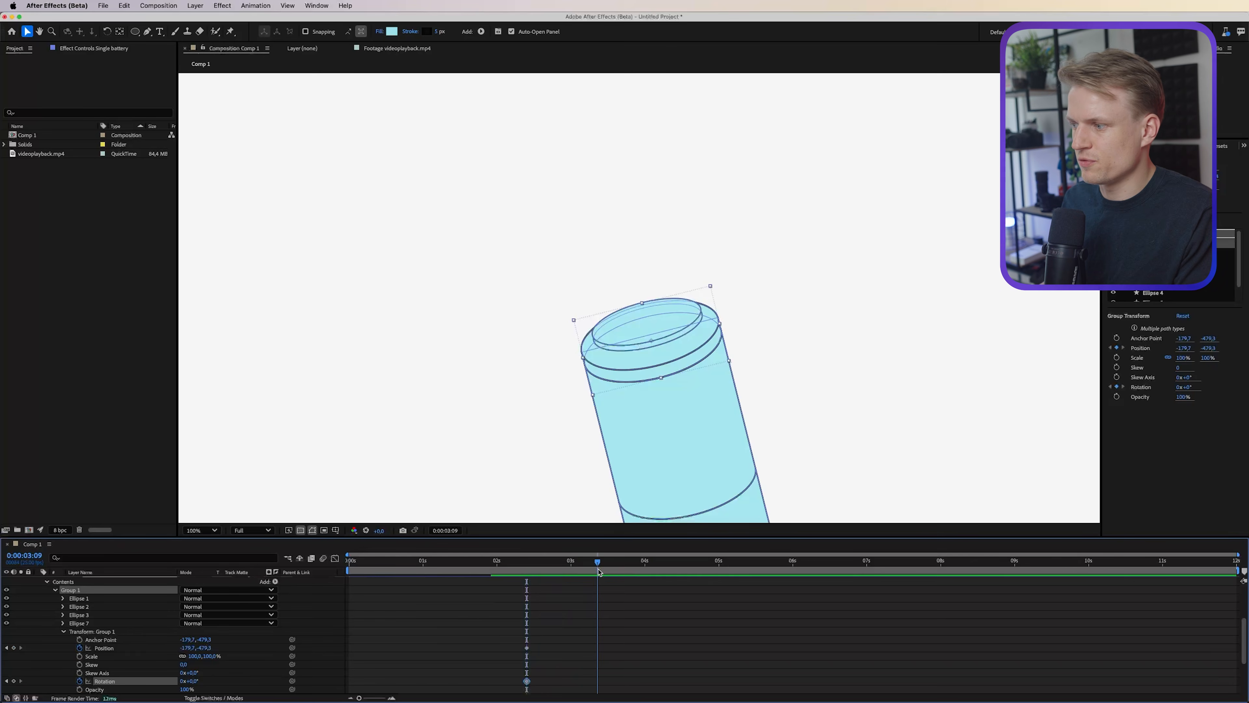
drag(206, 648, 187, 681)
Move both upper corner points of the battery body path down onto the side edges of the open top ellipse.
drag(598, 561, 651, 561)
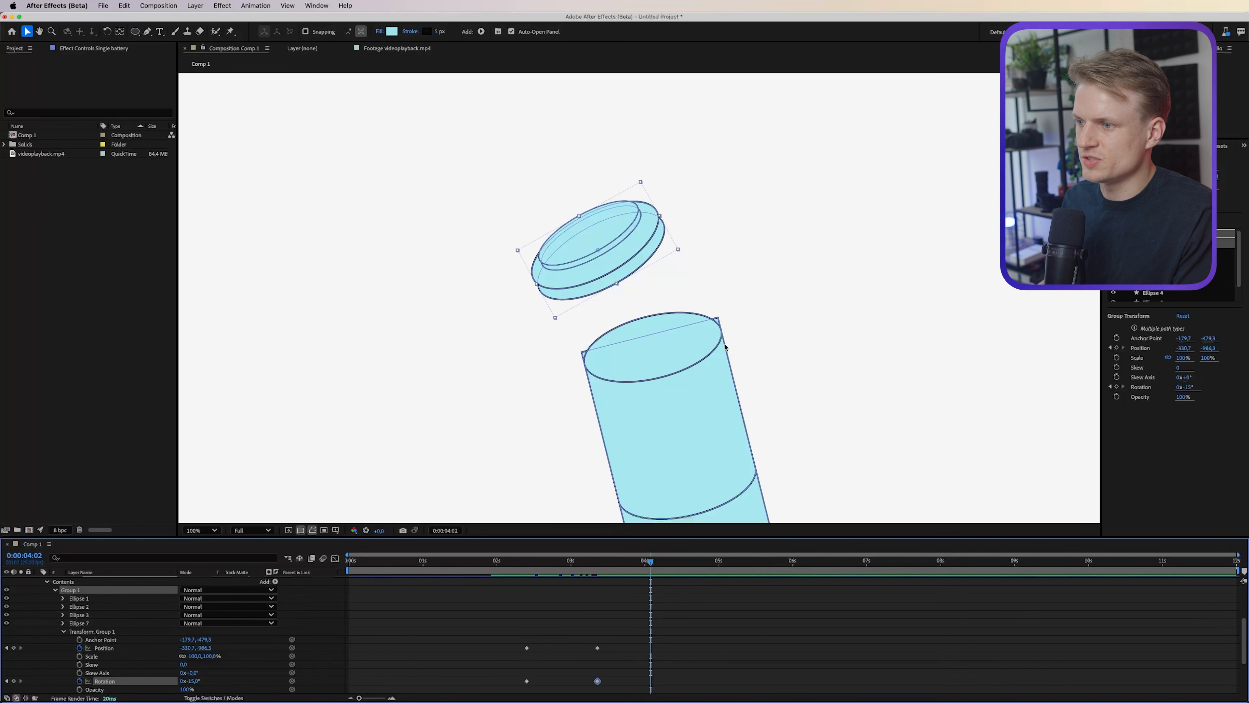
key(period)
key(h)
drag(722, 399, 629, 290)
key(v)
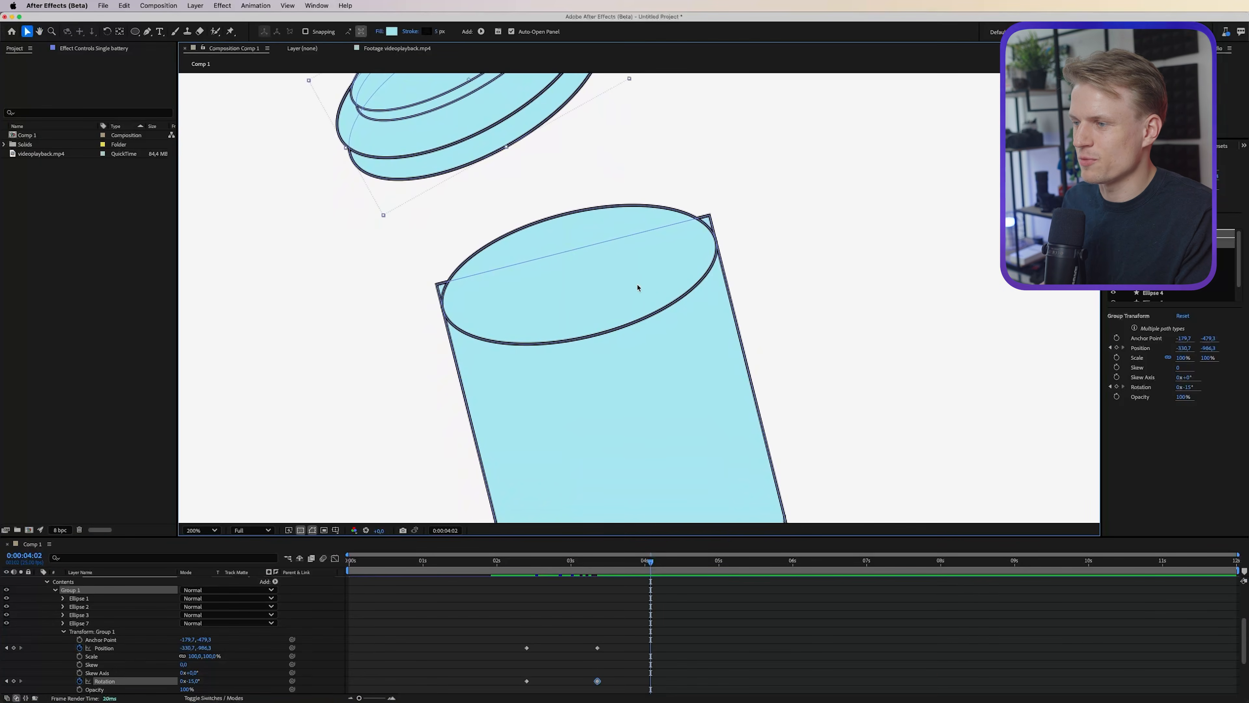
click(696, 349)
drag(343, 211, 523, 376)
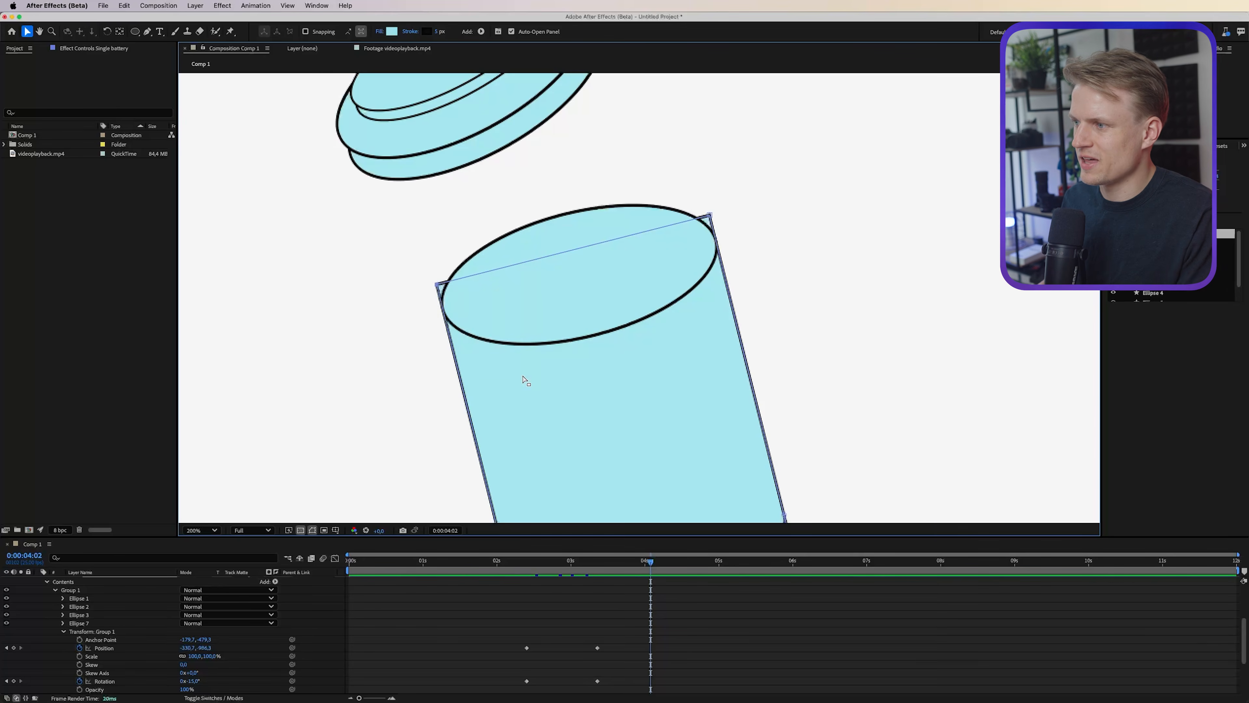
mouse_move(438, 285)
mouse_down()
mouse_move(350, 358)
mouse_move(442, 303)
mouse_up()
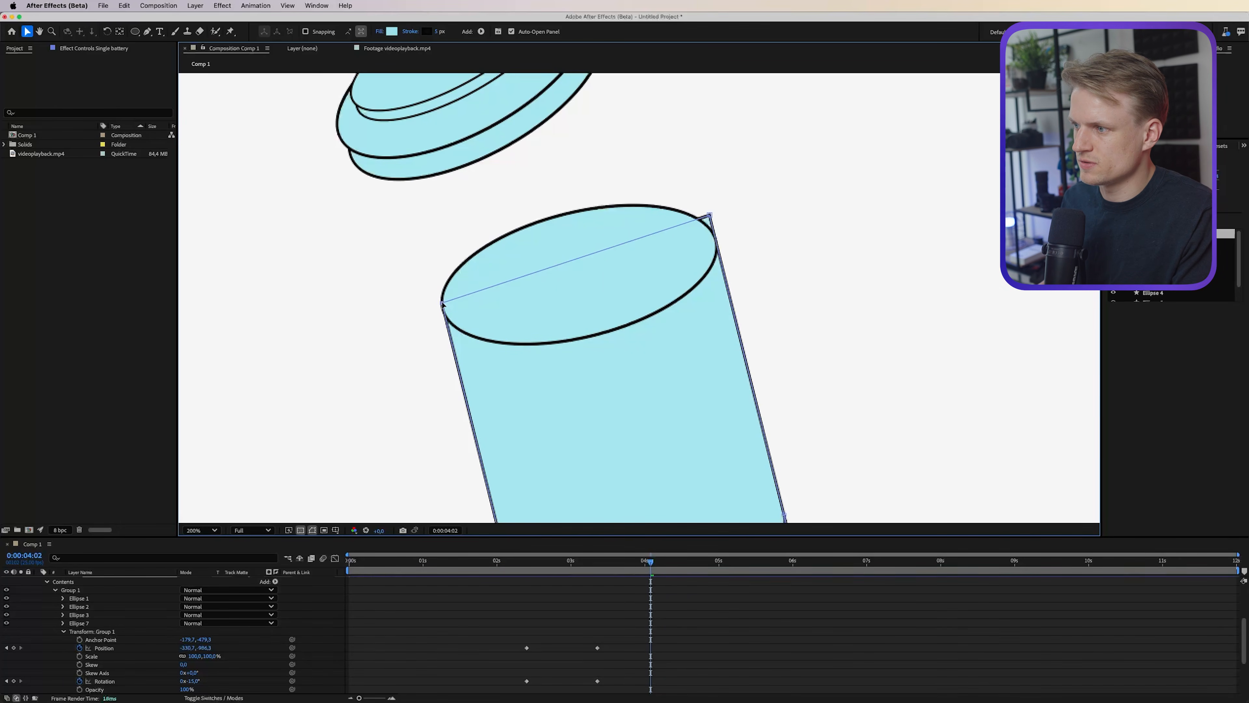
drag(710, 215, 714, 233)
Draw a straight two-point Pen line across the battery's open top ellipse within the Single battery layer.
click(397, 48)
key(v)
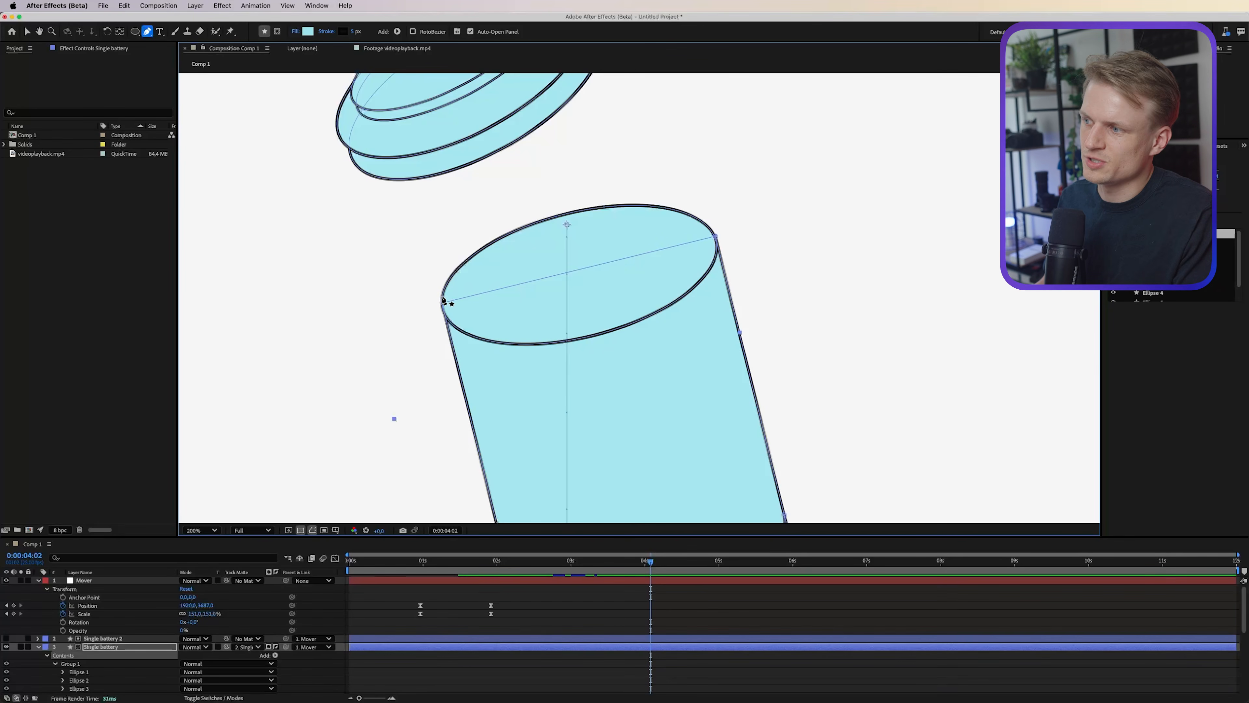
click(443, 299)
click(709, 227)
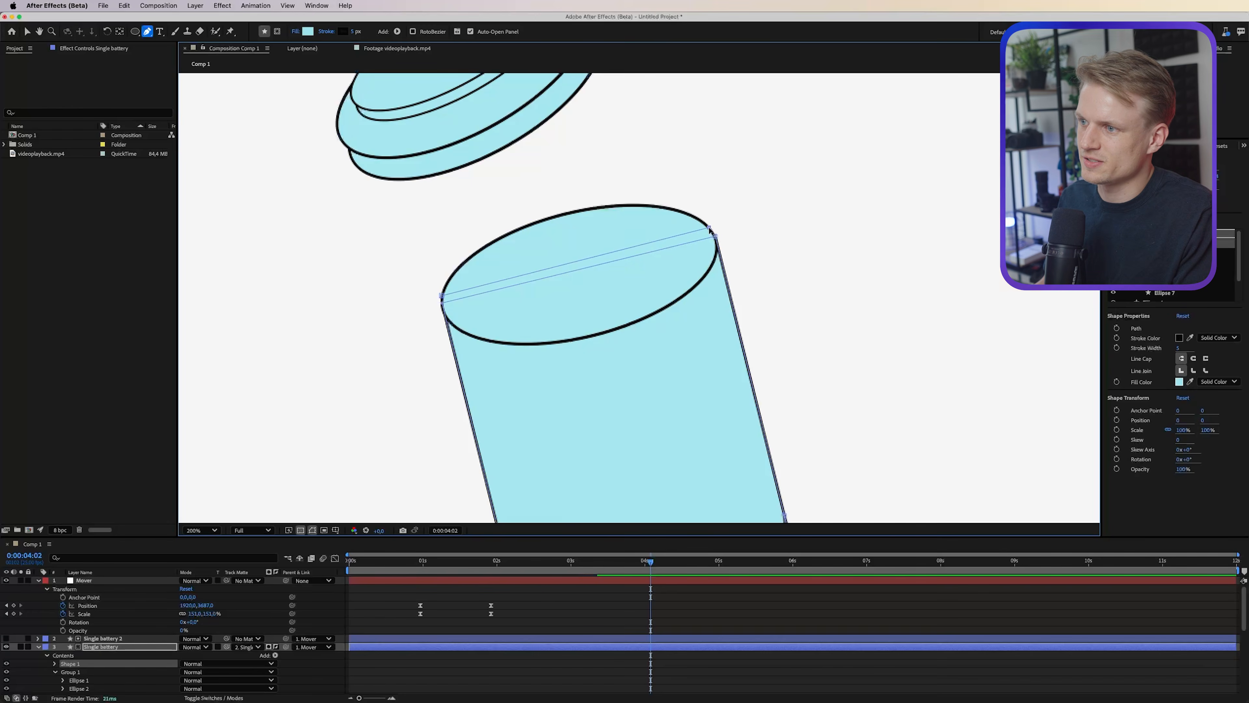
Add a Twist to the new line shape and raise its angle to about 1185 to form a spiral.
scroll(55, 635, down, 2)
click(56, 625)
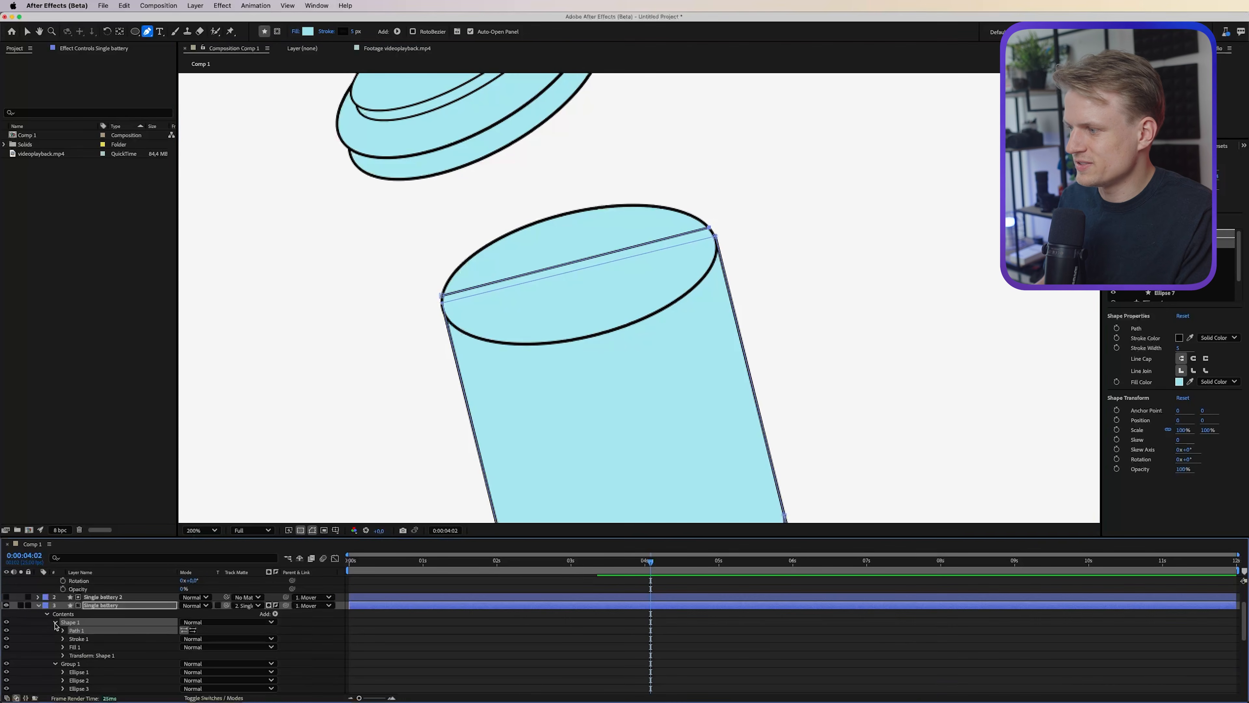
click(276, 614)
click(303, 660)
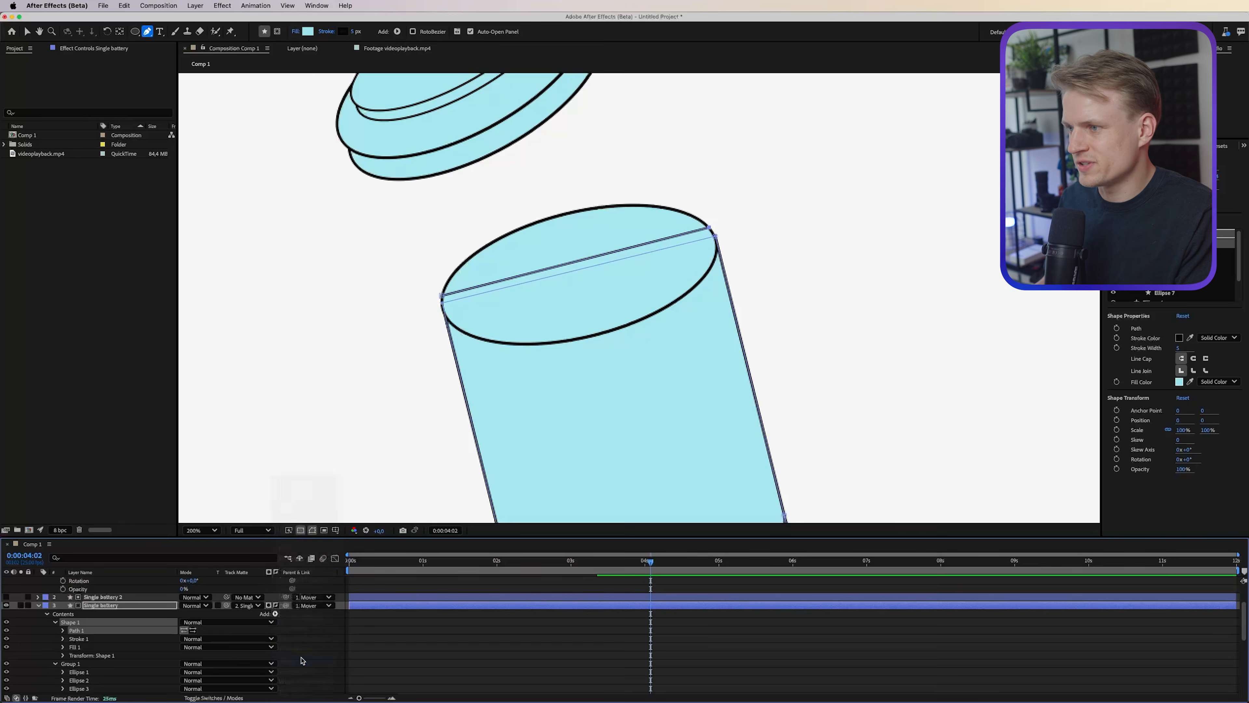
drag(185, 631, 405, 609)
Unlink the spiral's scale, reduce its height to about 47%, and set its Y position to about -219 to fit the open top.
click(100, 664)
scroll(100, 666, down, 5)
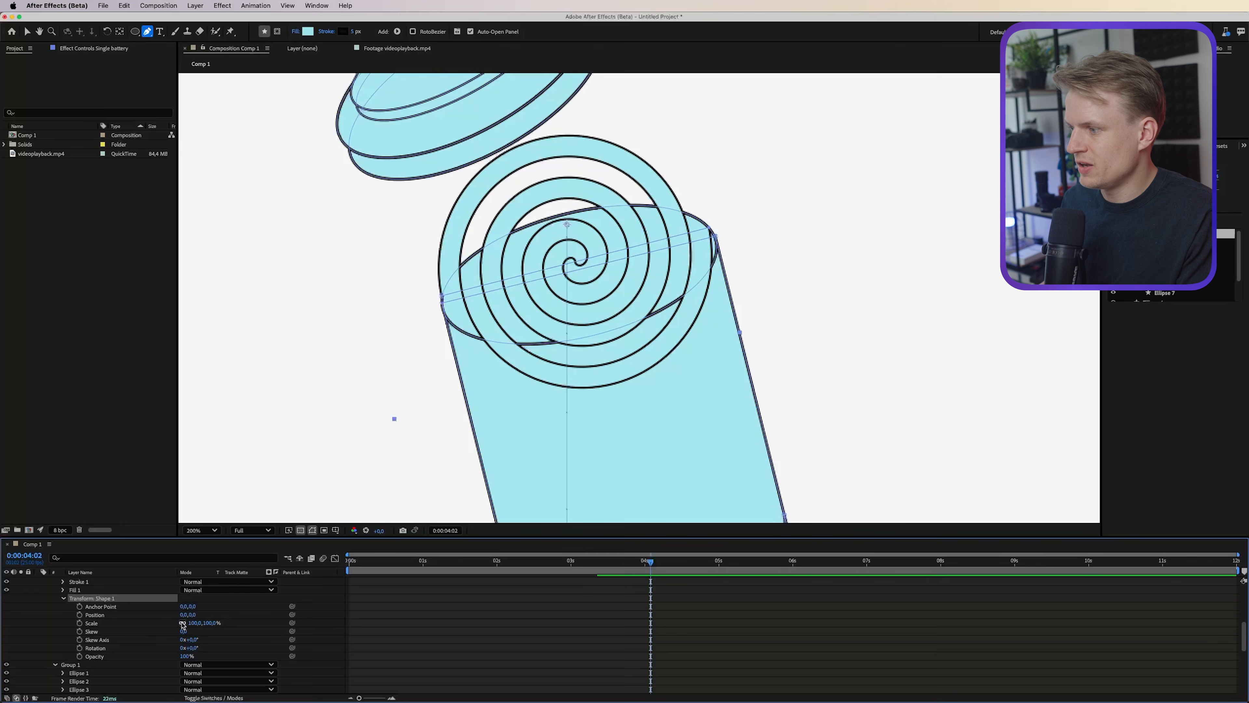
mouse_move(210, 623)
mouse_down()
mouse_move(193, 632)
mouse_move(186, 615)
mouse_move(103, 614)
mouse_move(219, 623)
mouse_up()
scroll(557, 326, down, 2)
key(F2)
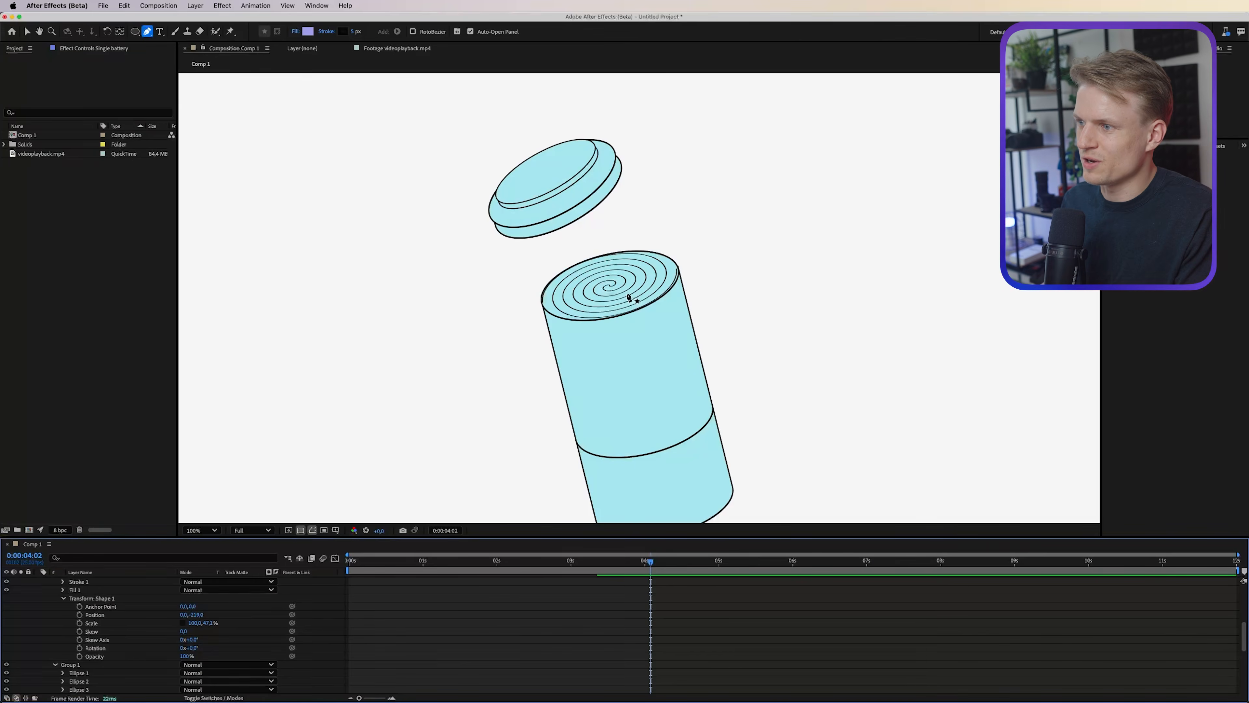
Move the spiral shape below the lid group in the Single battery's contents so the lid covers it.
scroll(632, 302, up, 2)
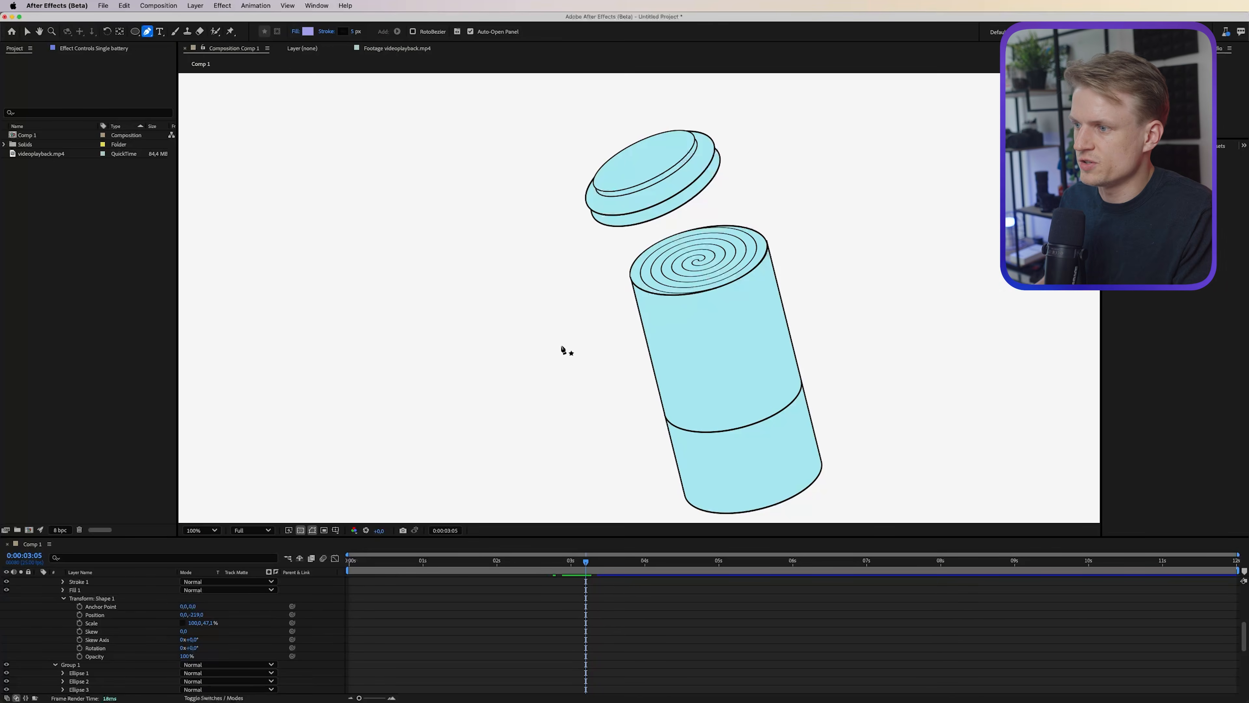
scroll(649, 320, up, 2)
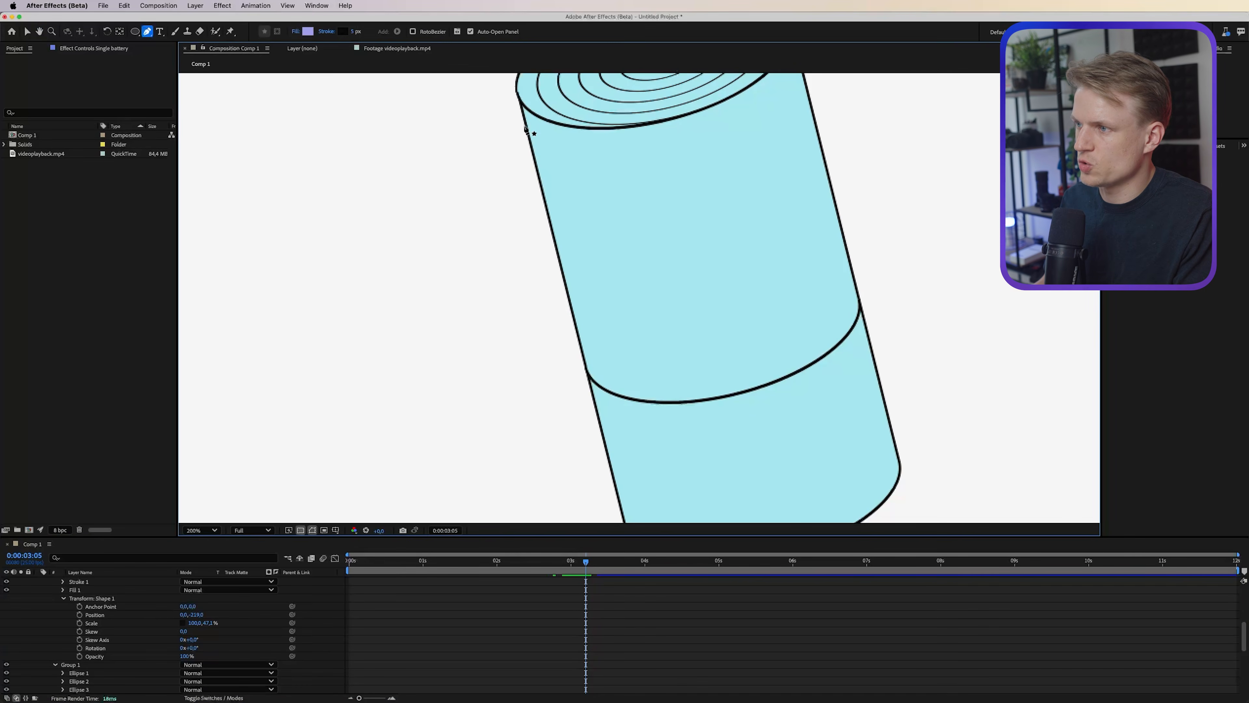
scroll(62, 615, up, 5)
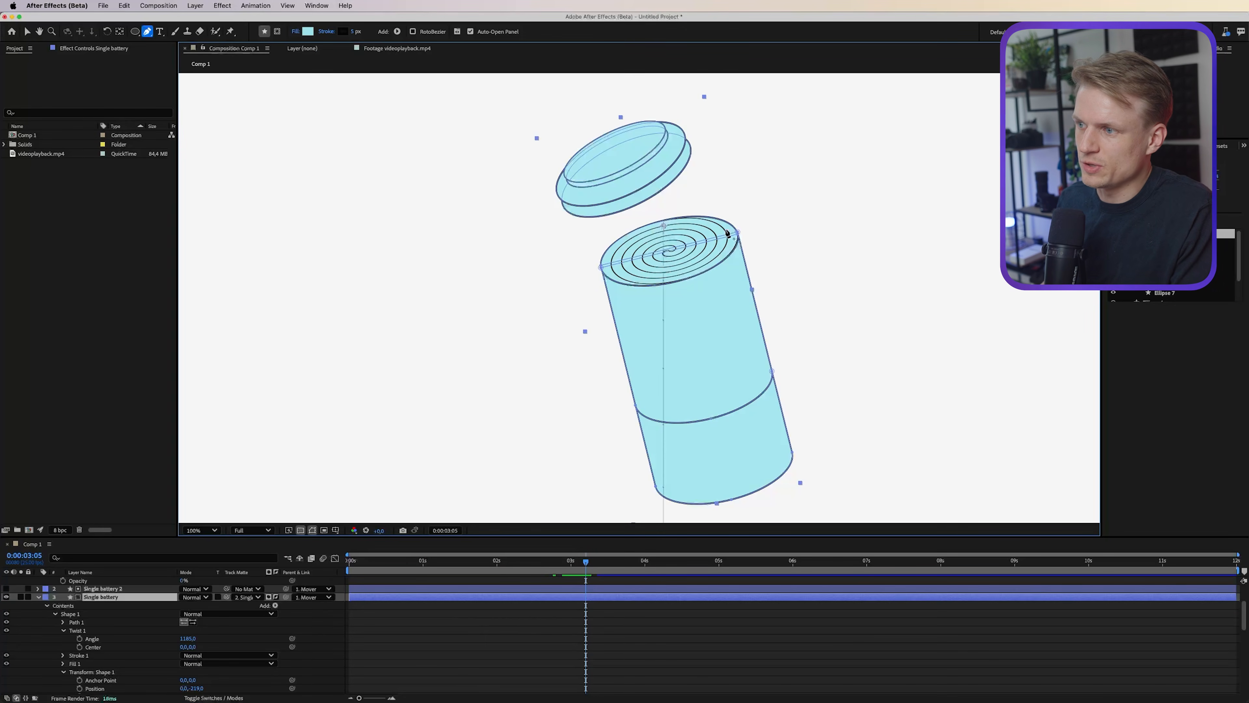
drag(567, 572, 561, 571)
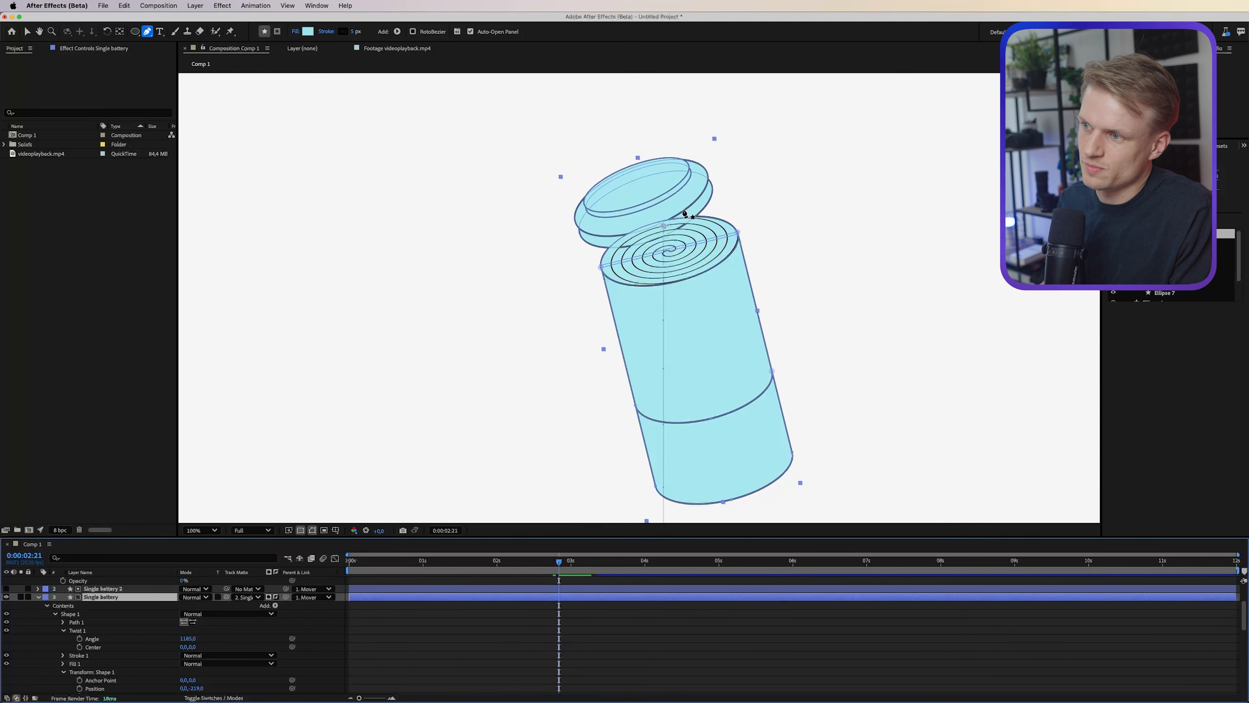
click(56, 614)
click(55, 622)
click(72, 623)
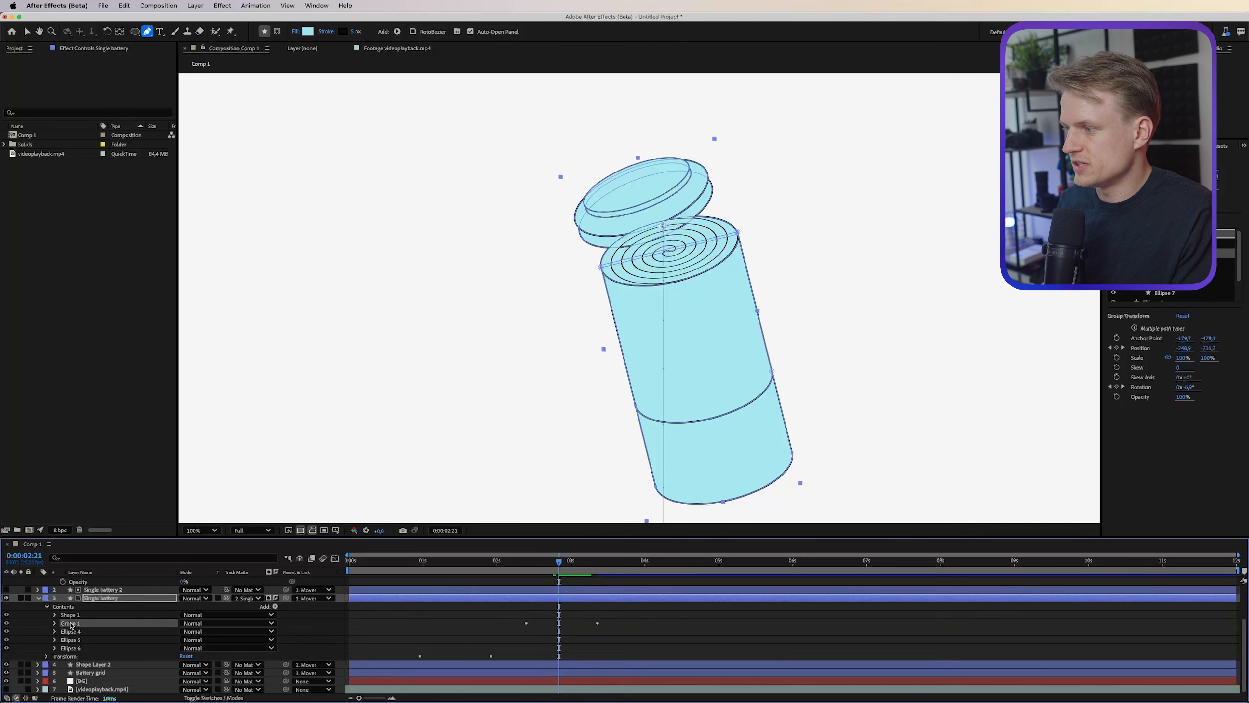
click(77, 616)
mouse_move(80, 615)
mouse_down()
mouse_move(83, 630)
mouse_move(77, 621)
mouse_up()
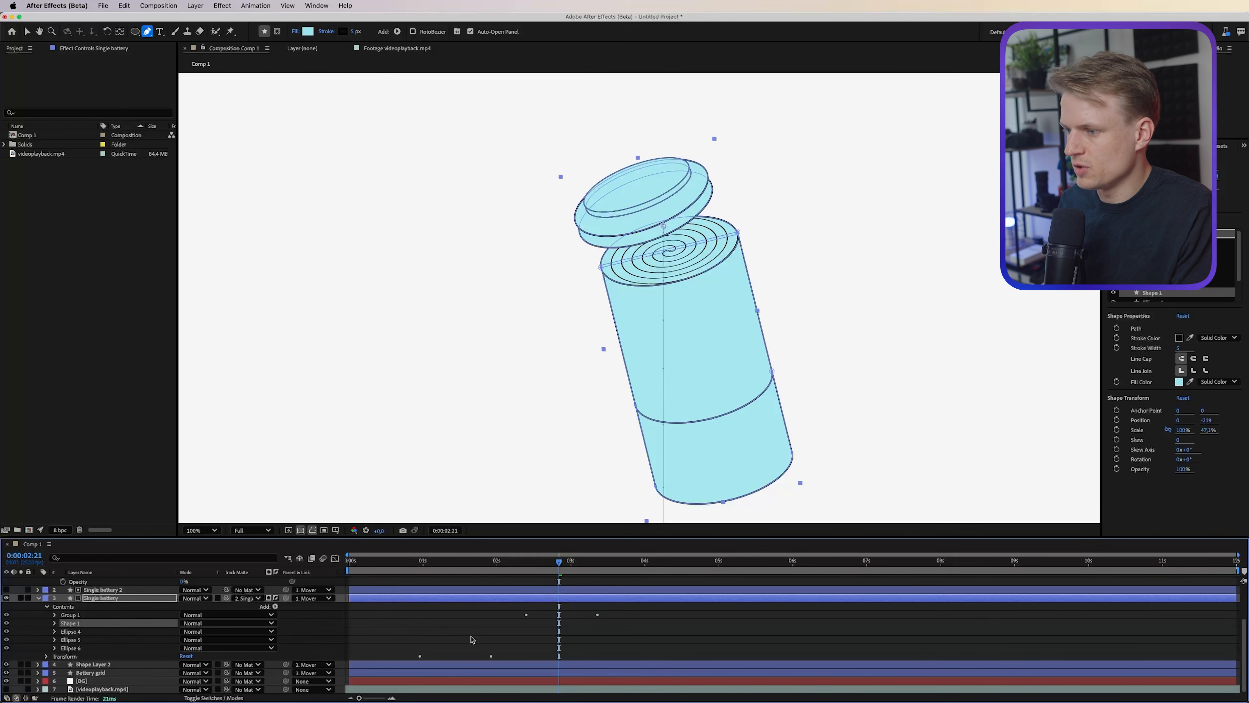
At 0:00:03:11, draw a closed four-point Pen flap sticking out along the battery body's left side.
drag(558, 570, 605, 573)
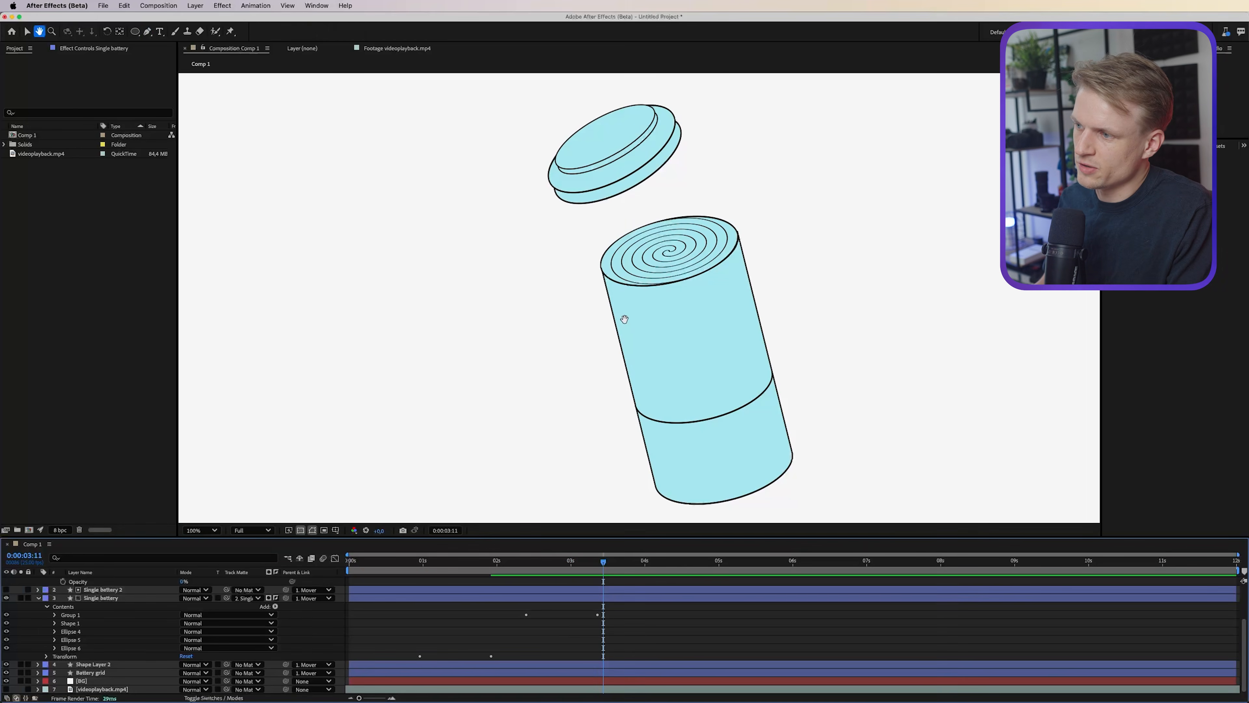
scroll(619, 280, up, 2)
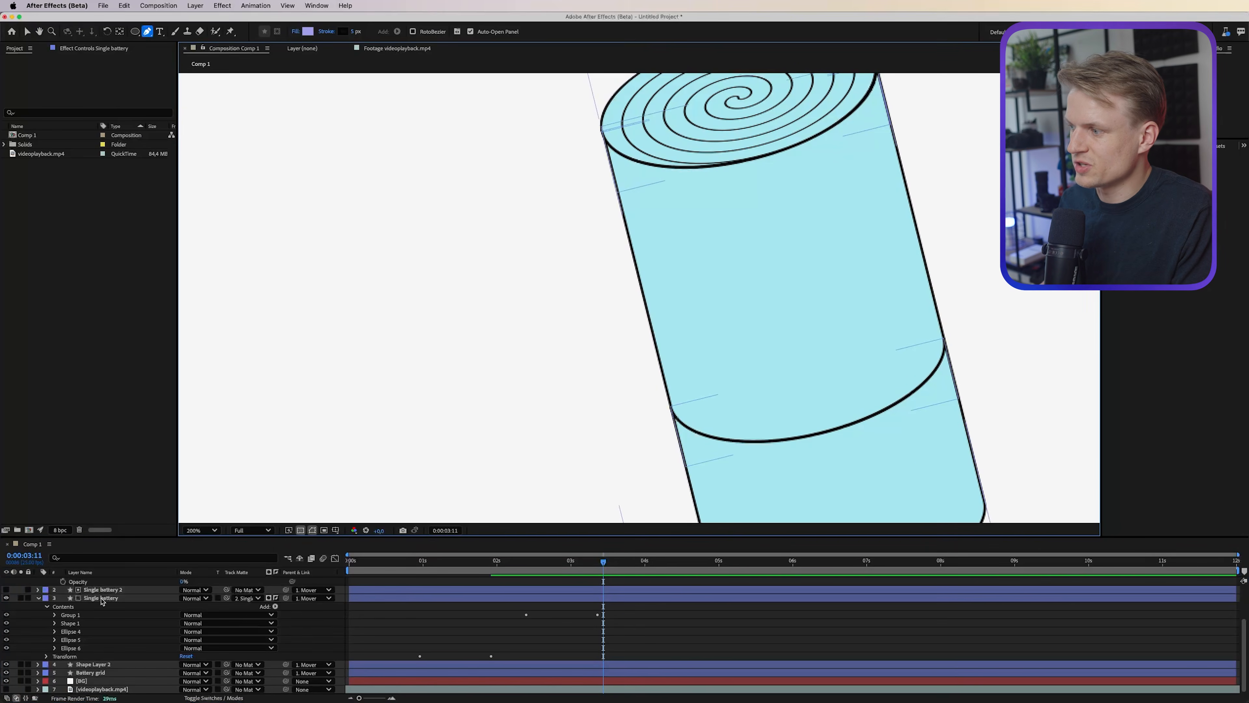
click(663, 226)
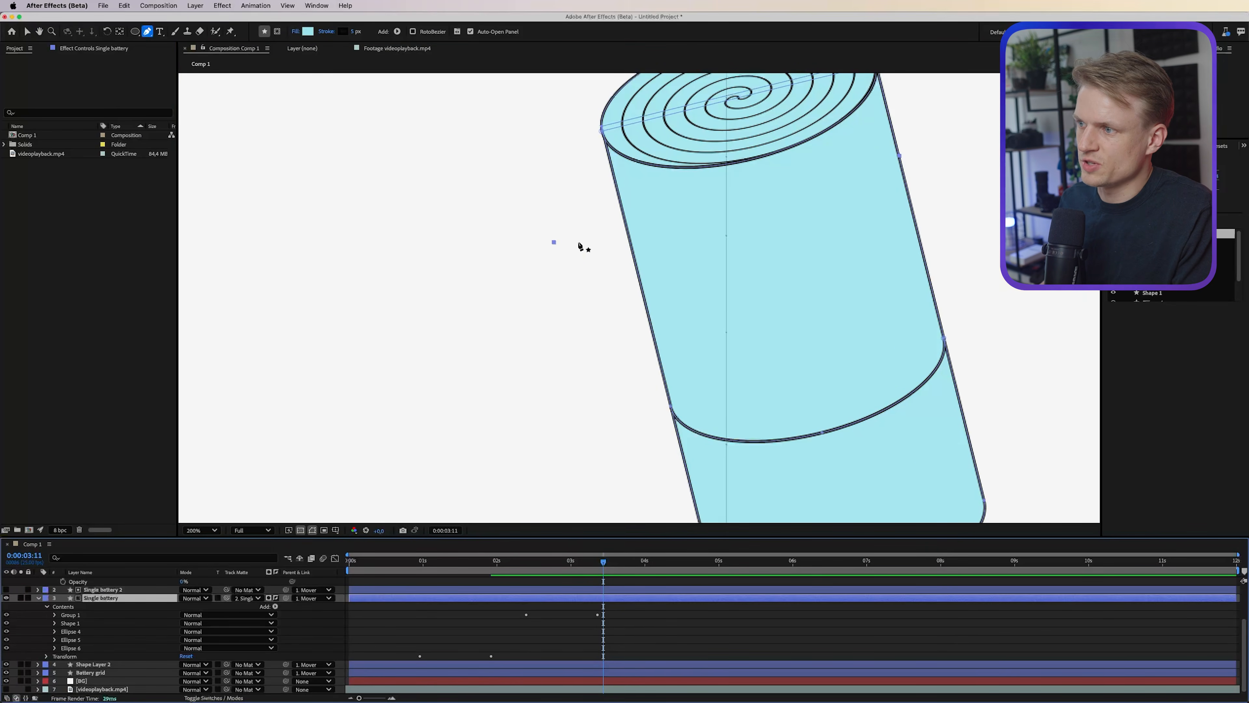
click(615, 175)
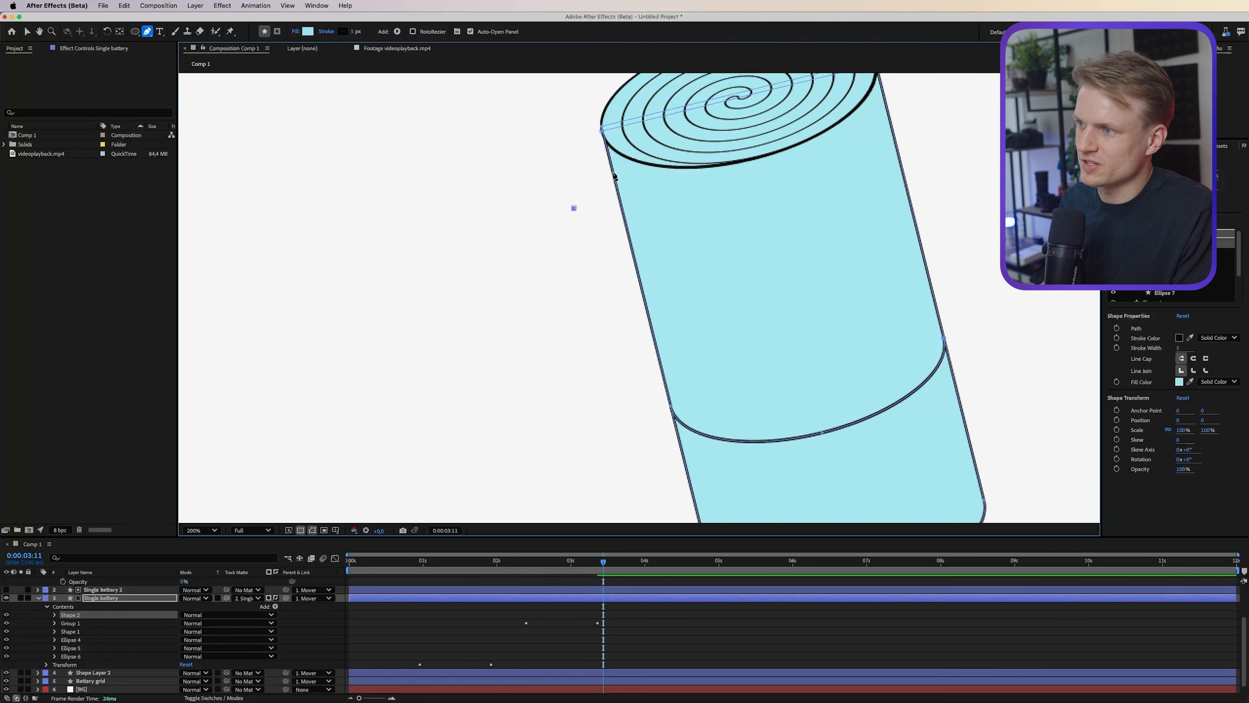
scroll(614, 175, down, 5)
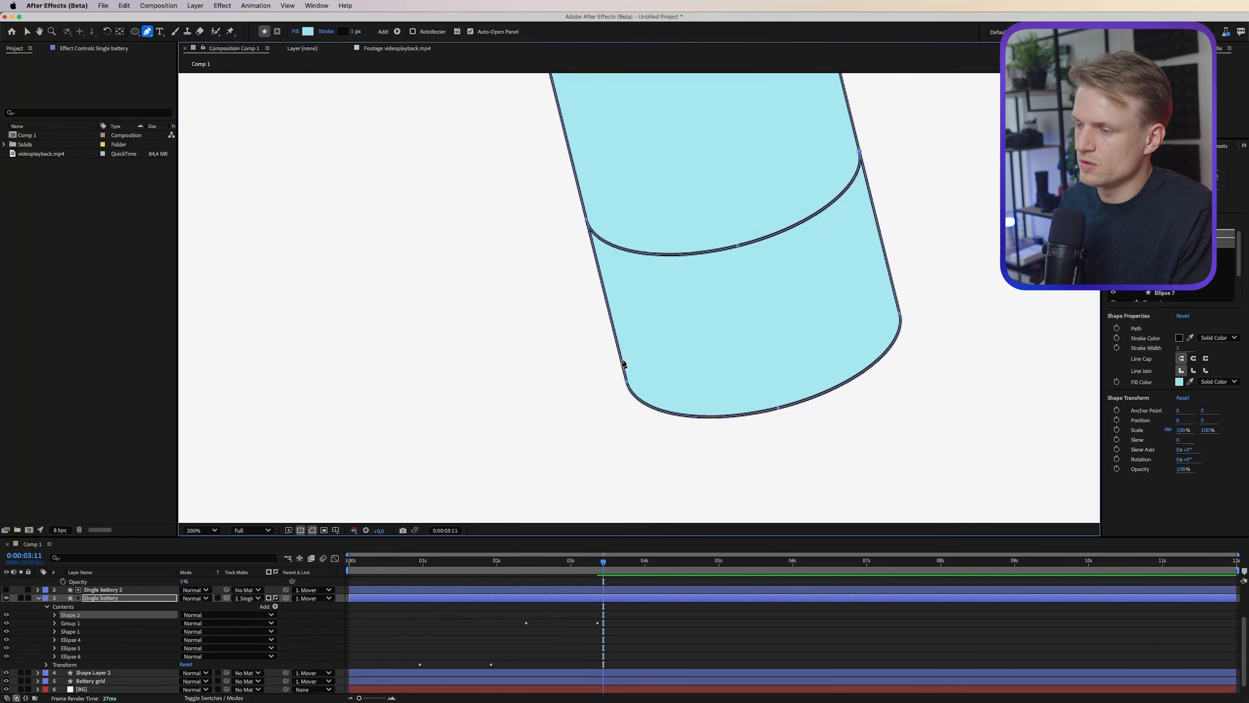
scroll(622, 363, up, 2)
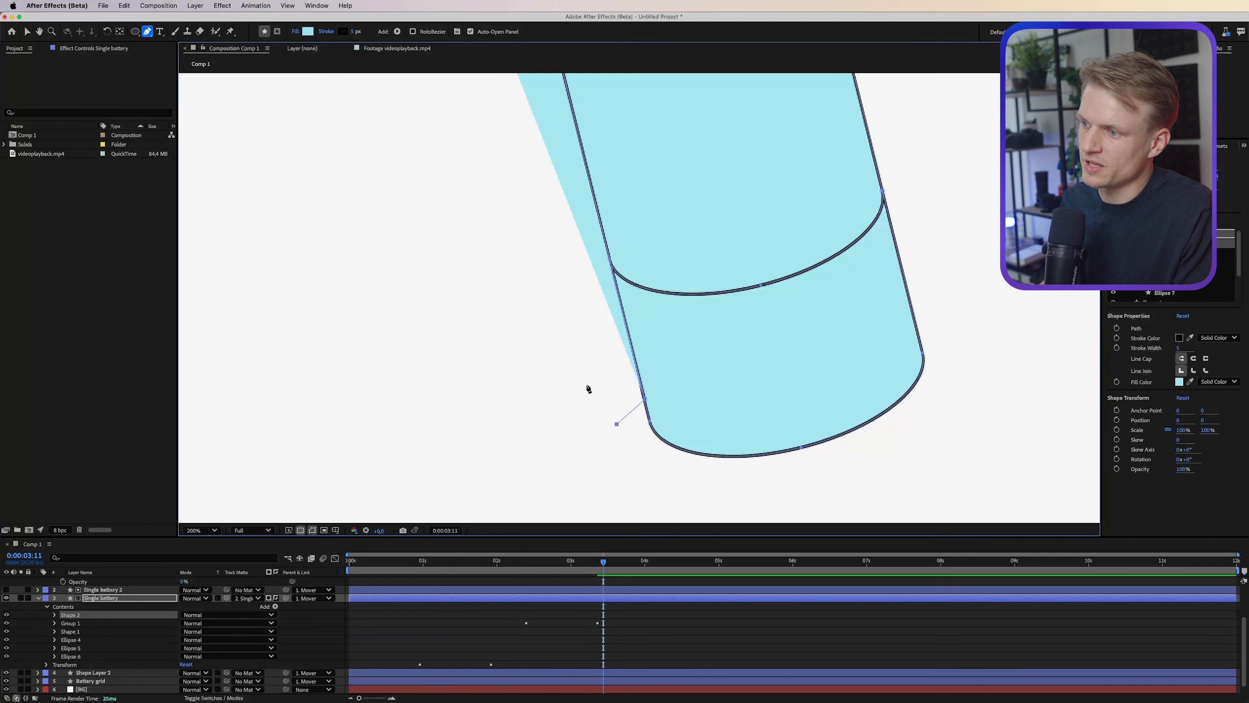
scroll(589, 389, up, 5)
key(comma)
click(645, 368)
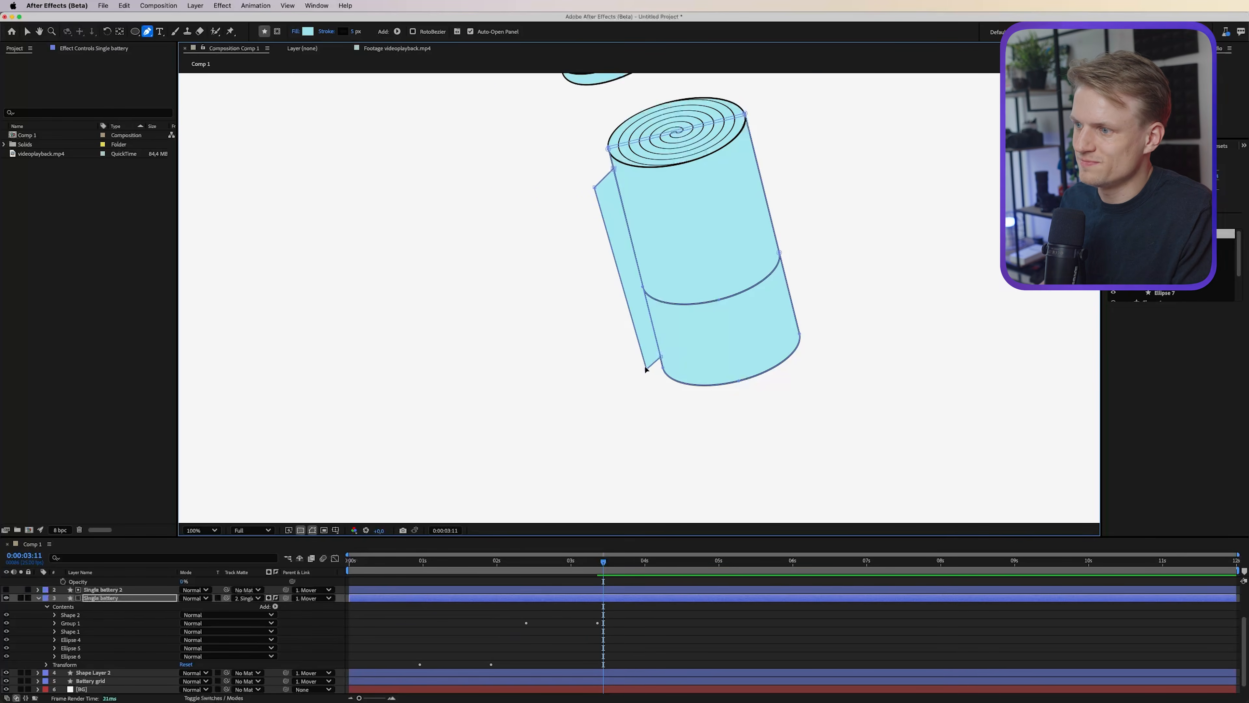
key(v)
On the Single battery layer, draw a second, larger closed four-point Pen flap around the first one and move it below Shape 2.
key(period)
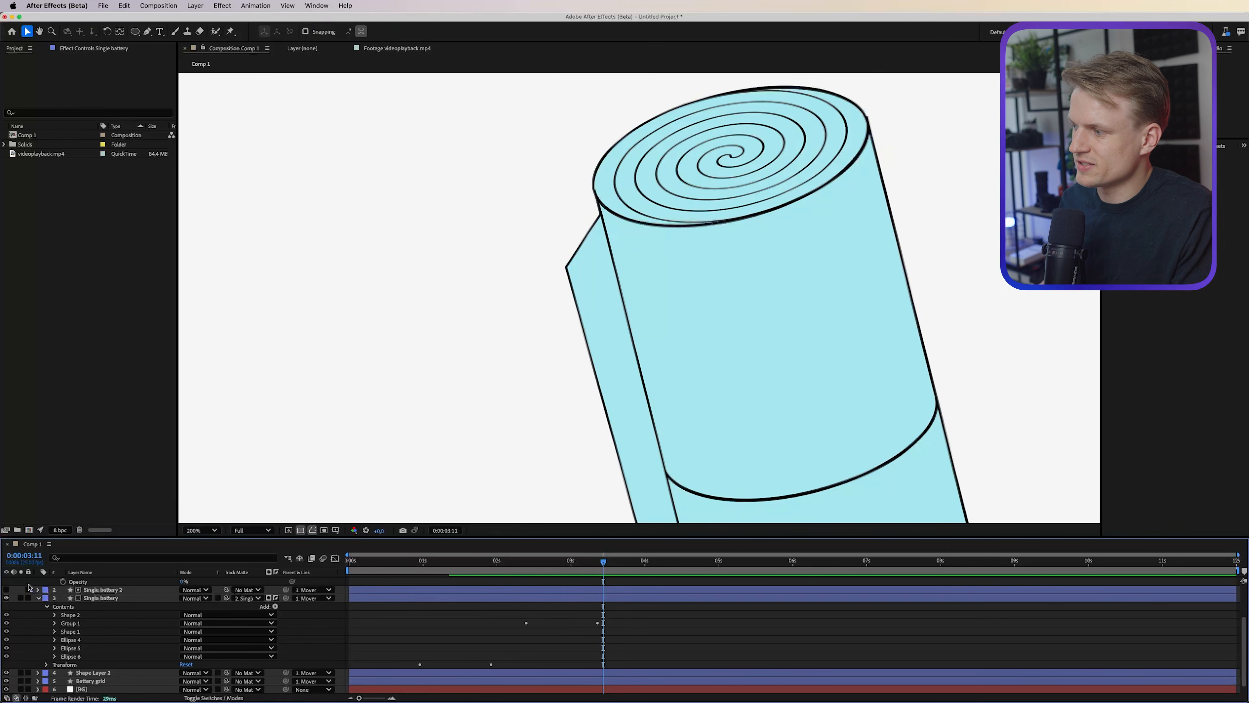
click(583, 232)
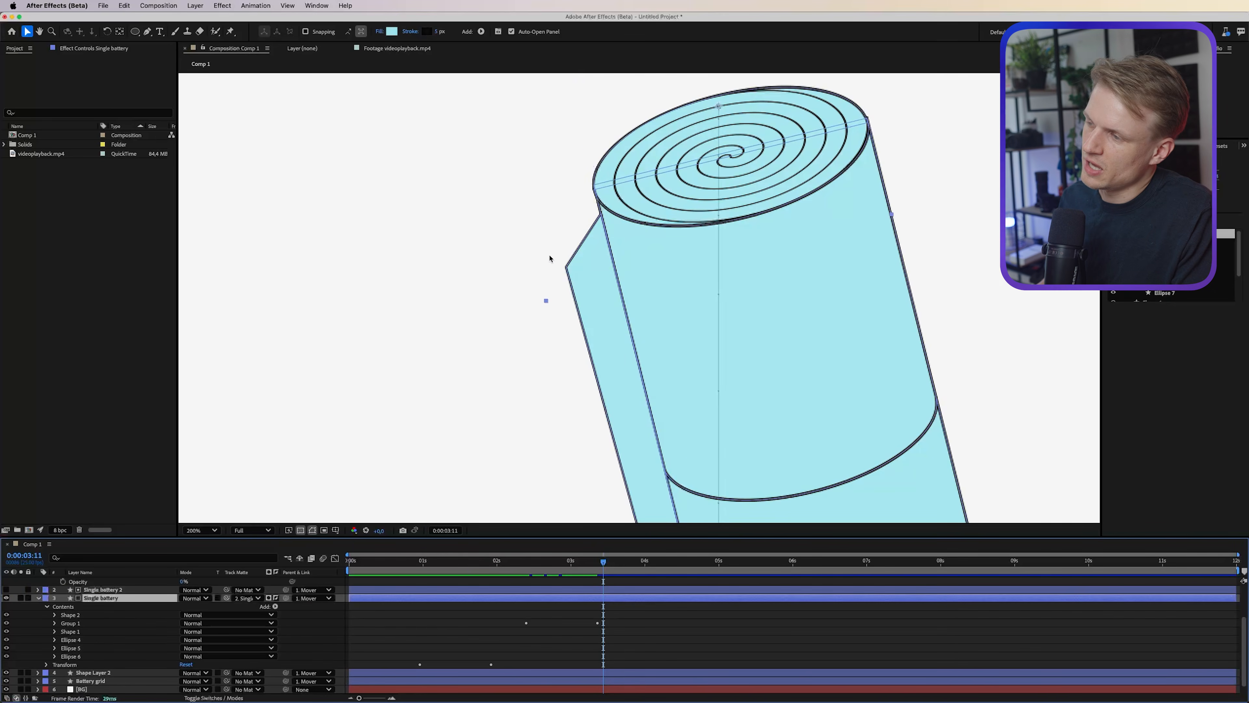
key(g)
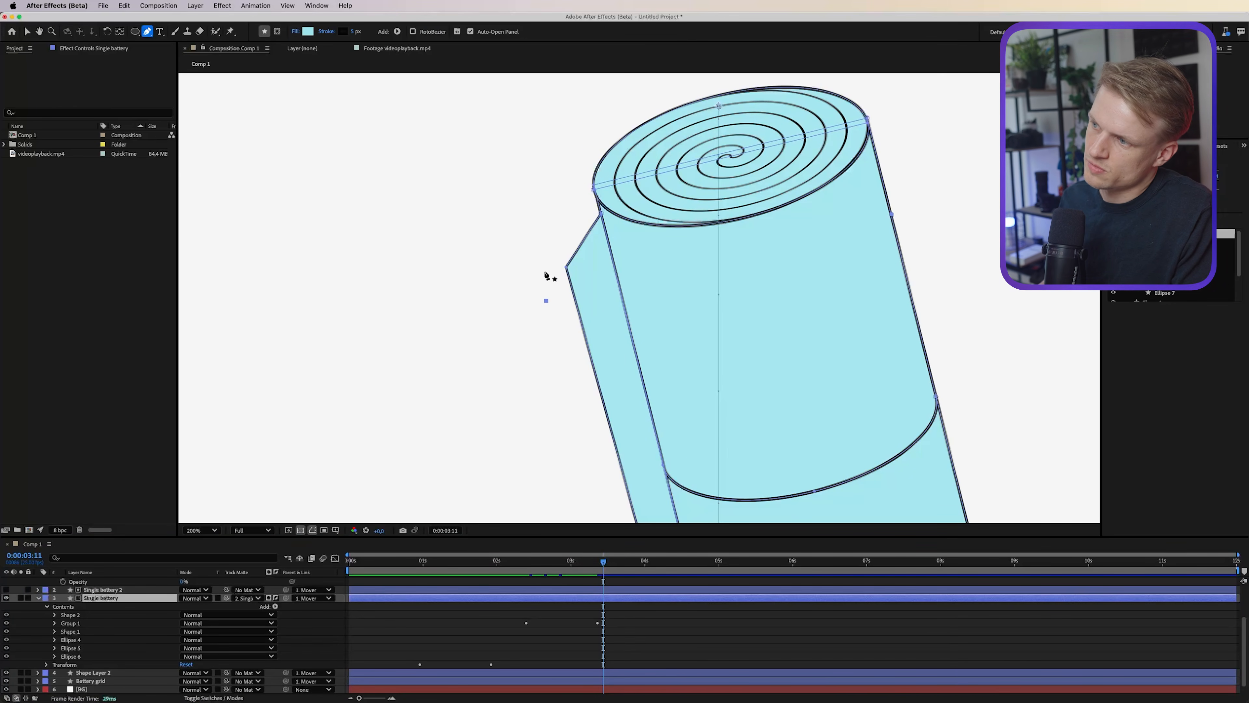
click(542, 275)
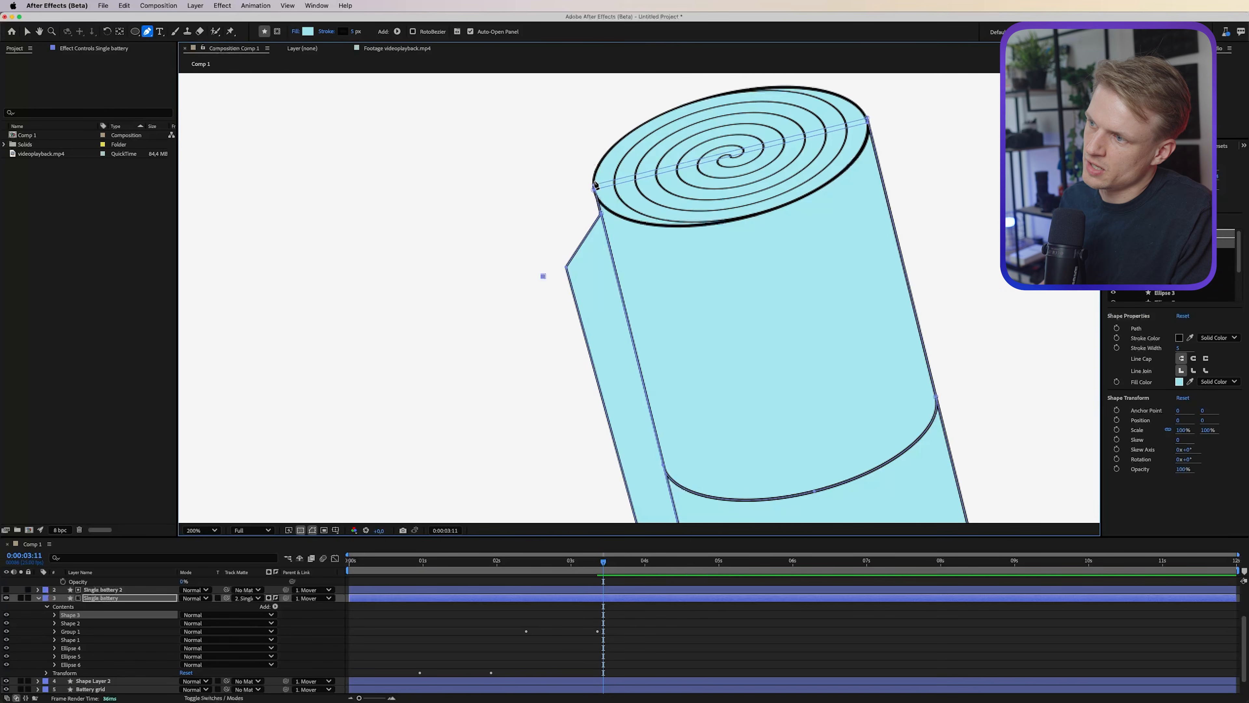
click(592, 179)
key(space)
drag(604, 317, 532, 187)
click(578, 377)
click(529, 411)
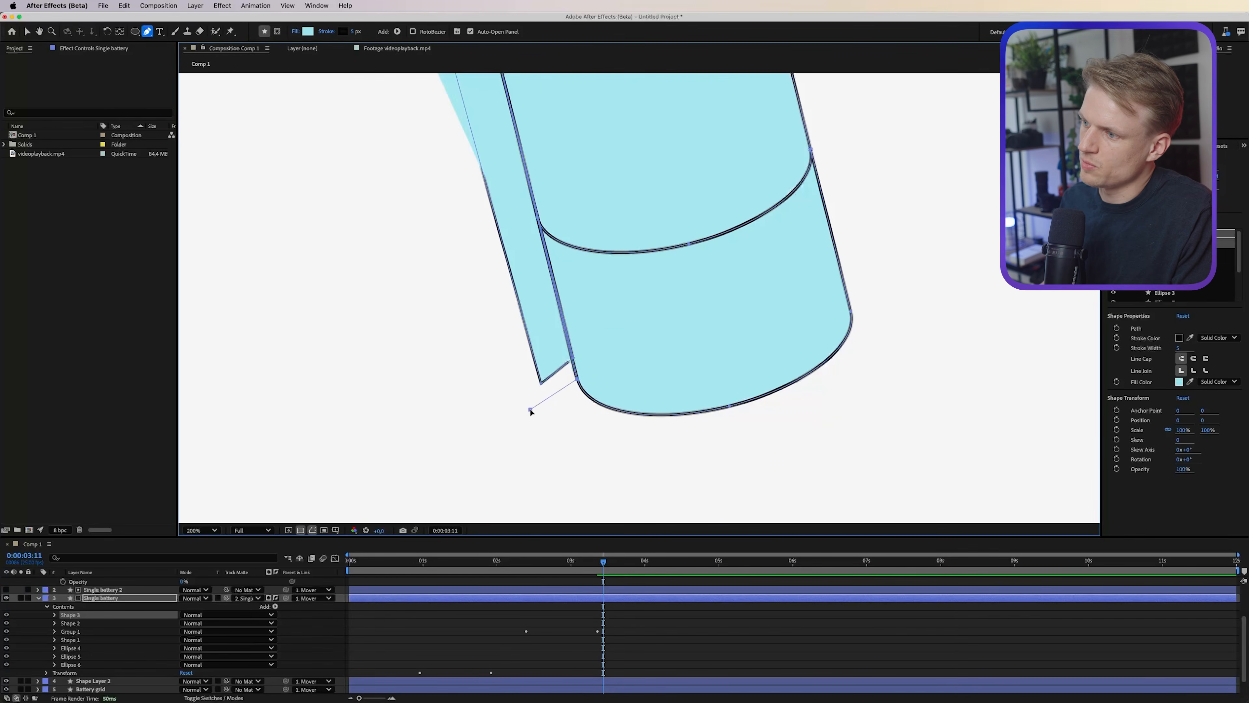
key(space)
drag(468, 306, 517, 535)
click(468, 257)
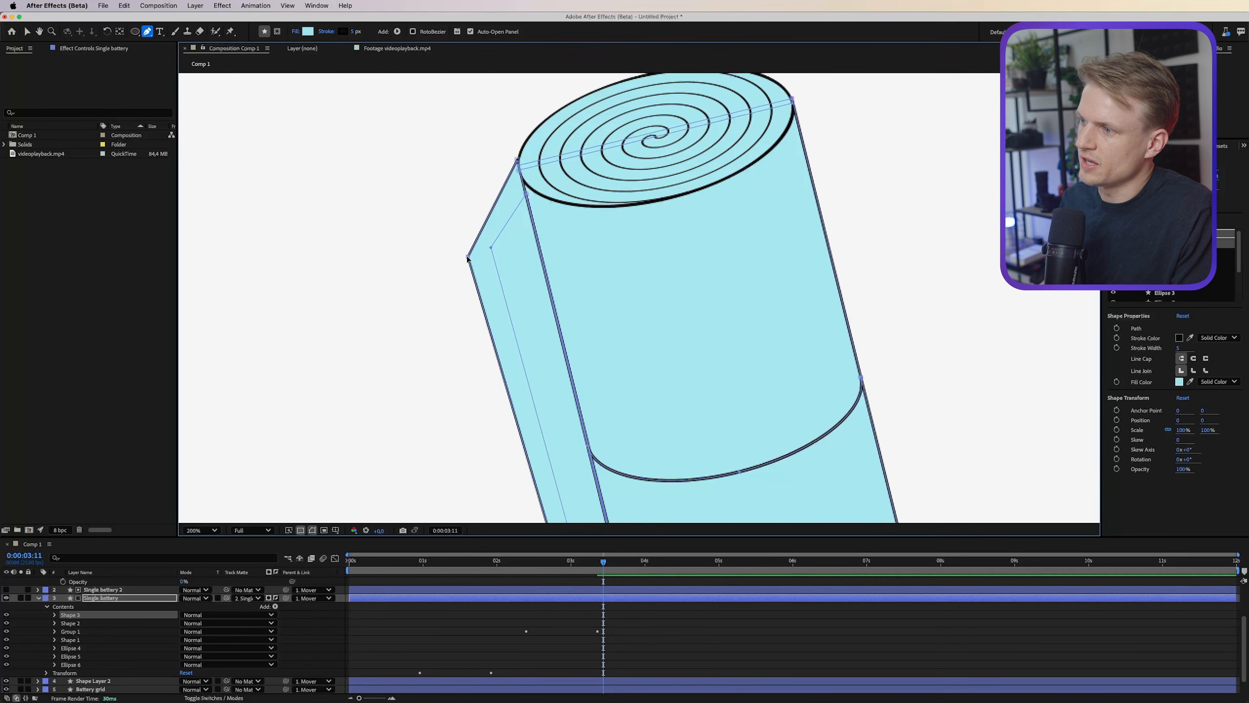
scroll(483, 403, down, 5)
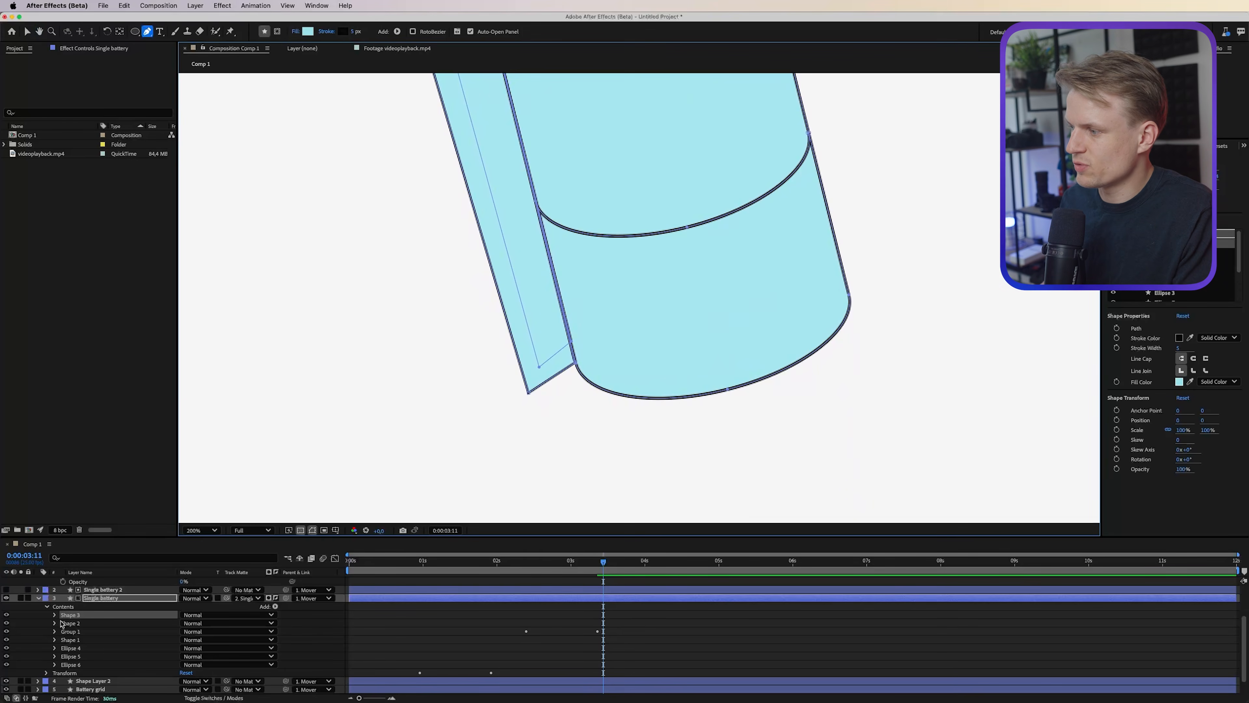
drag(69, 616, 73, 632)
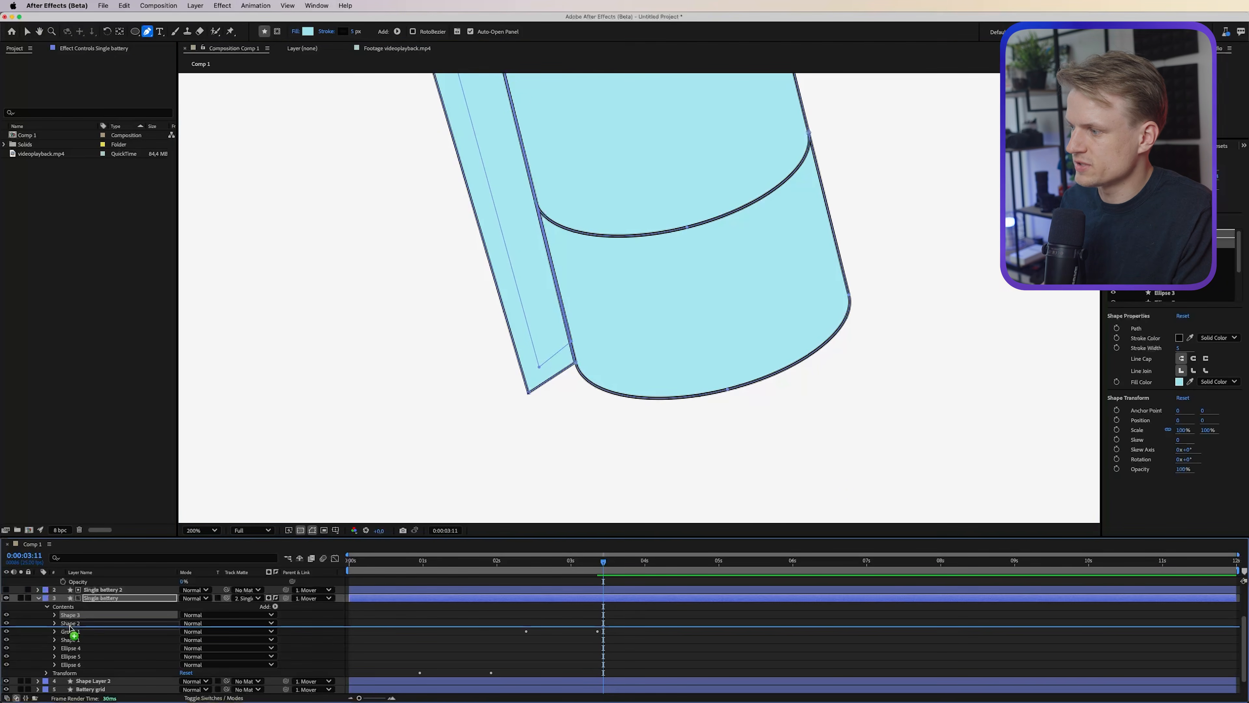
Nudge the larger flap's upper point at the battery rim and turn it into a smooth curve point bending the outer edge.
click(64, 622)
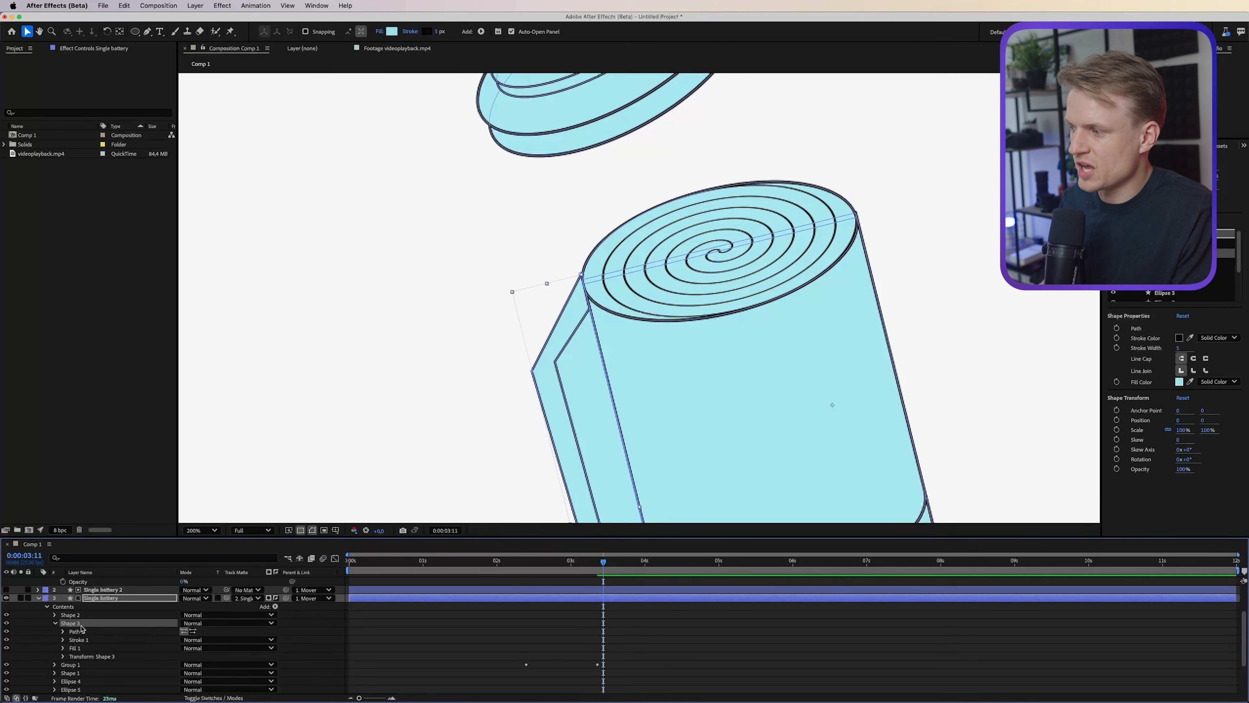
click(78, 631)
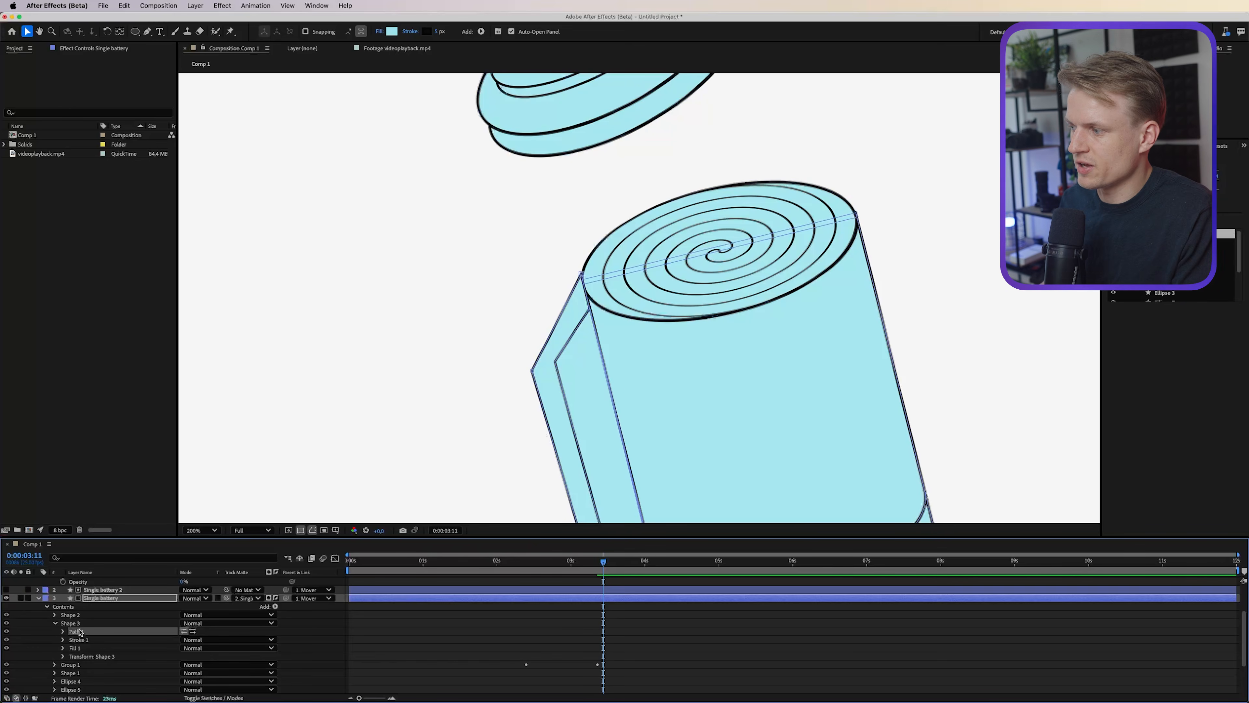
scroll(552, 287, up, 1)
click(147, 32)
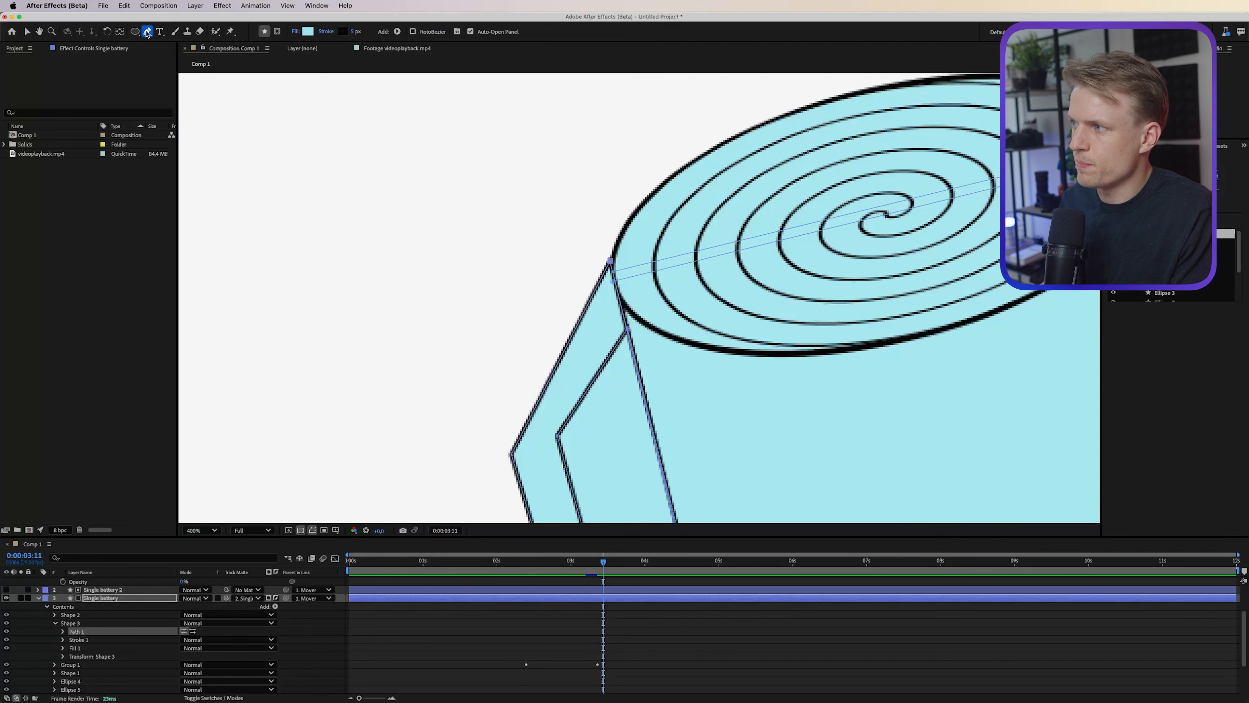
mouse_move(613, 264)
mouse_down()
mouse_move(563, 298)
mouse_move(611, 267)
mouse_up()
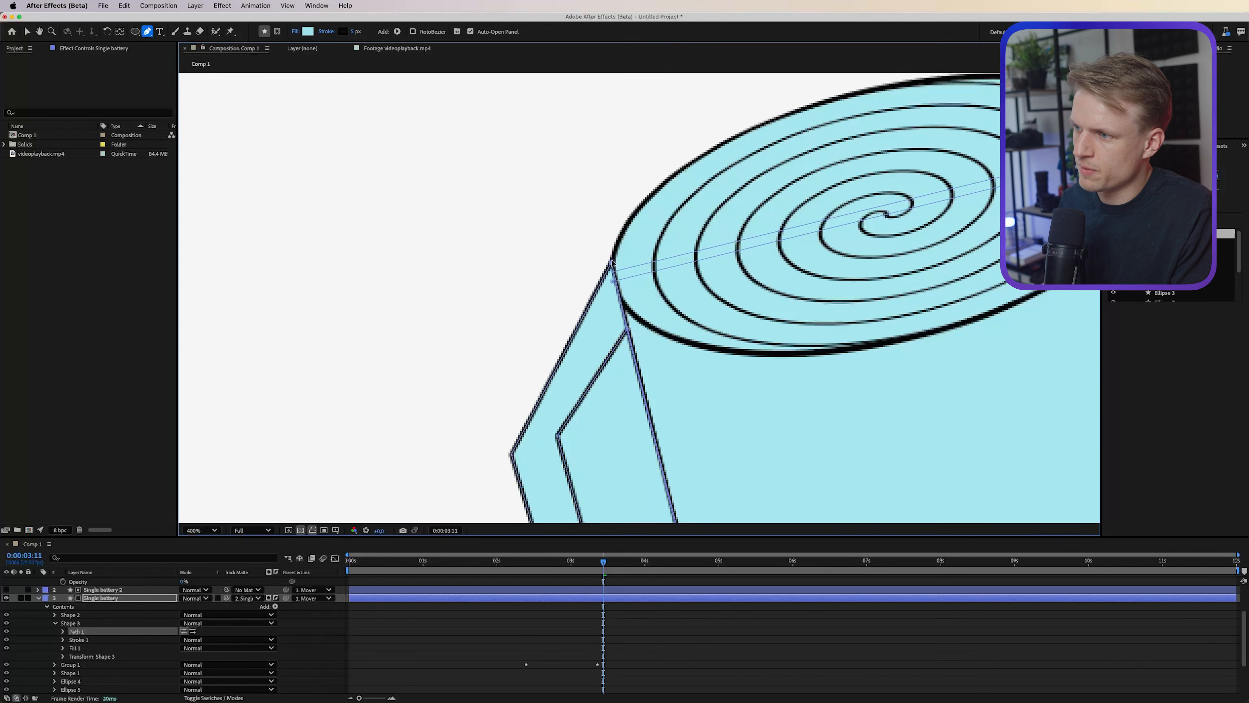
drag(611, 268, 543, 342)
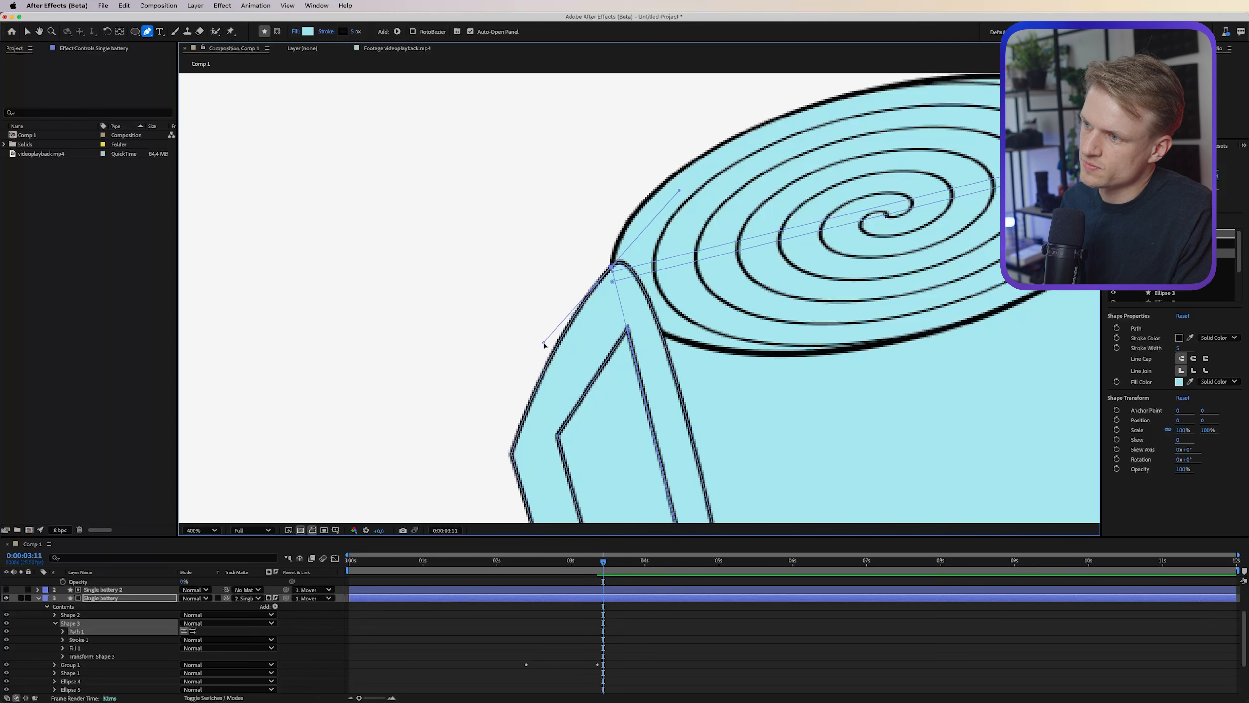
Move Shape 3 below Ellipse 6 in the Single battery's contents so the battery body covers the flap's inner side.
click(55, 623)
drag(64, 625, 73, 670)
scroll(661, 405, down, 10)
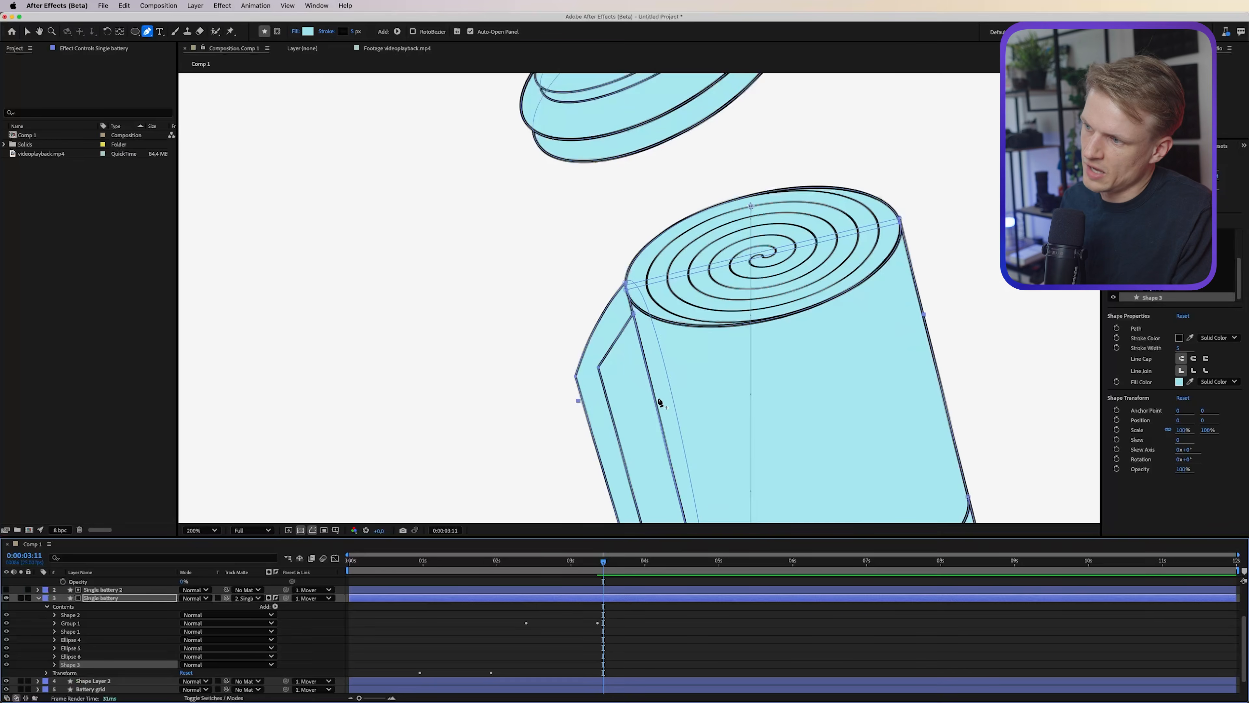
drag(545, 298, 552, 346)
key(g)
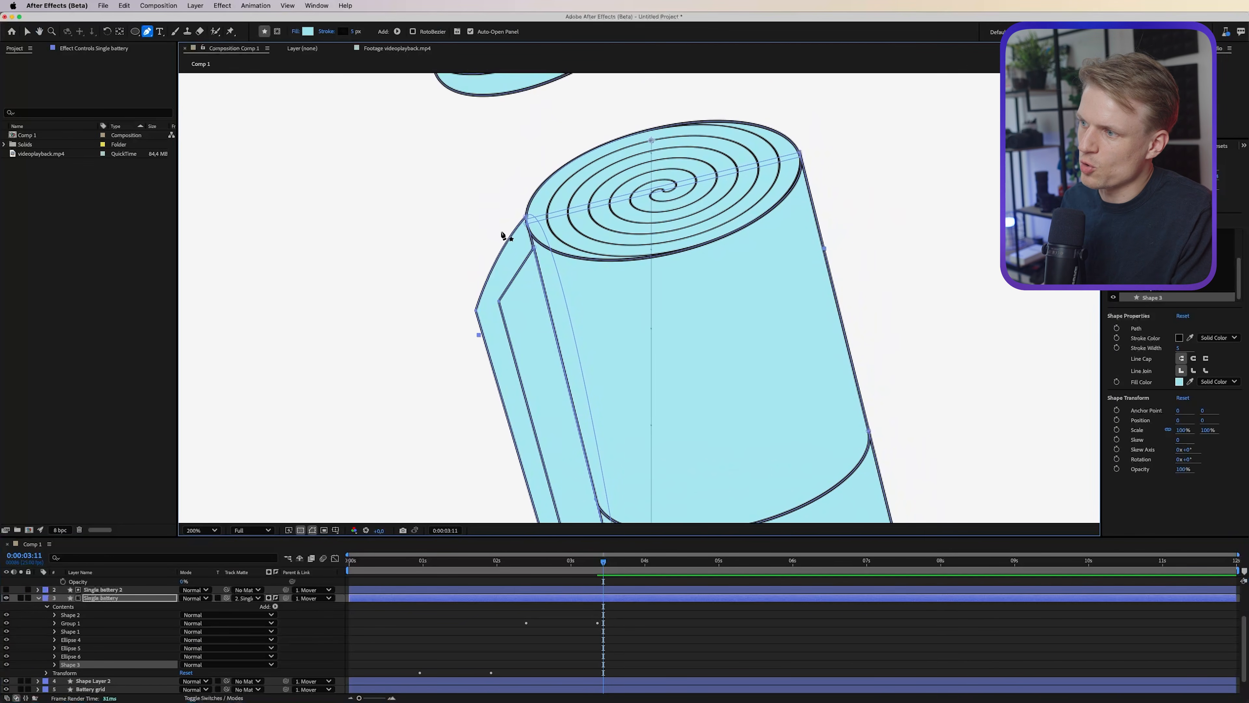
Duplicate the curved flap and offset one copy sideways to form a third flap sheet beside the battery.
click(89, 666)
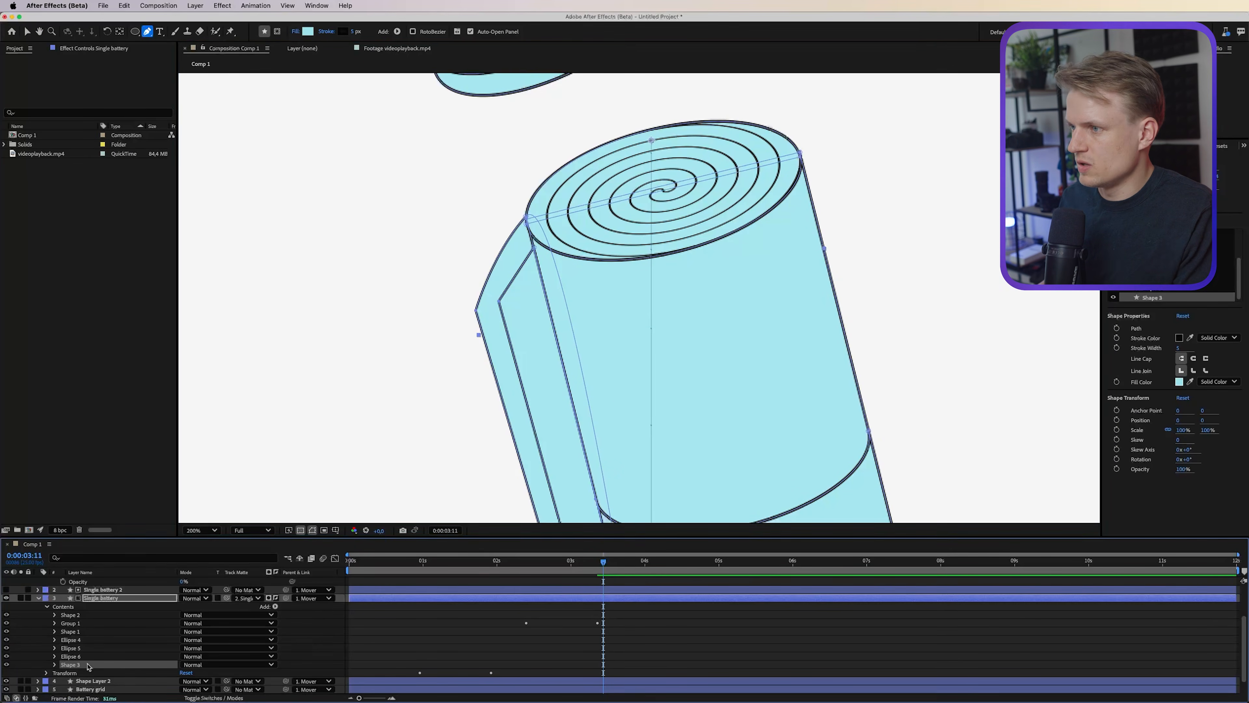
key(super+d)
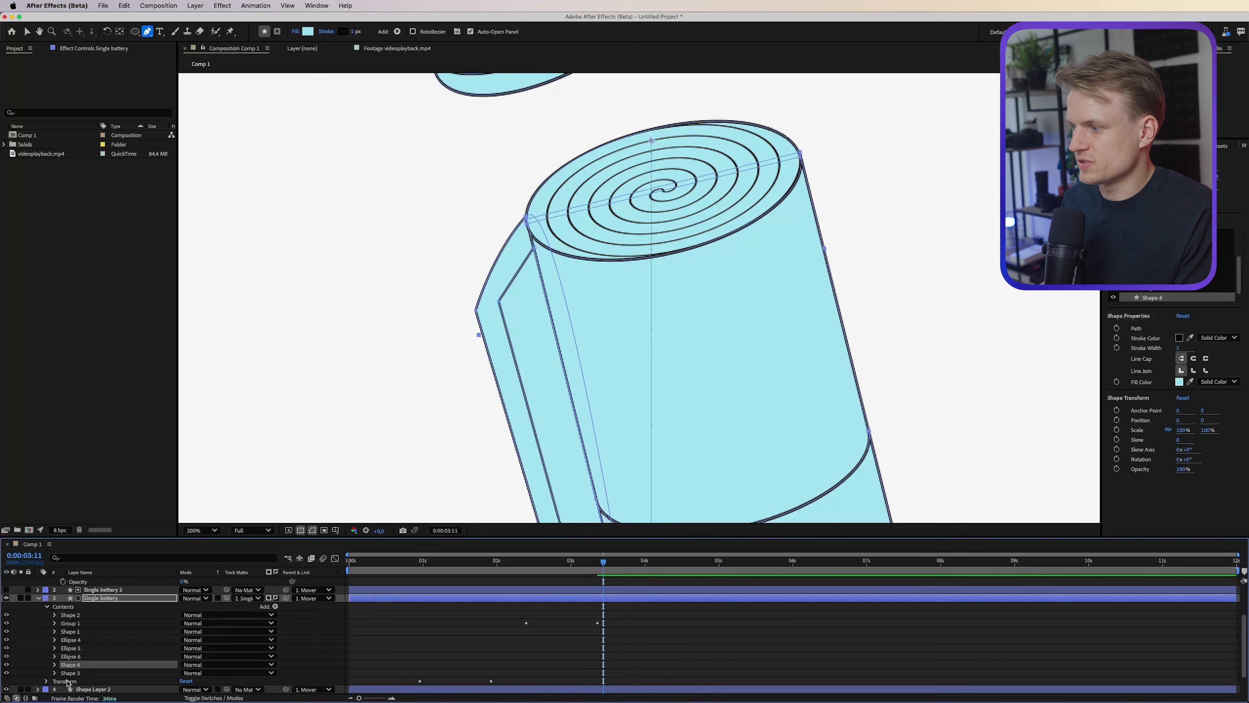
click(80, 674)
key(v)
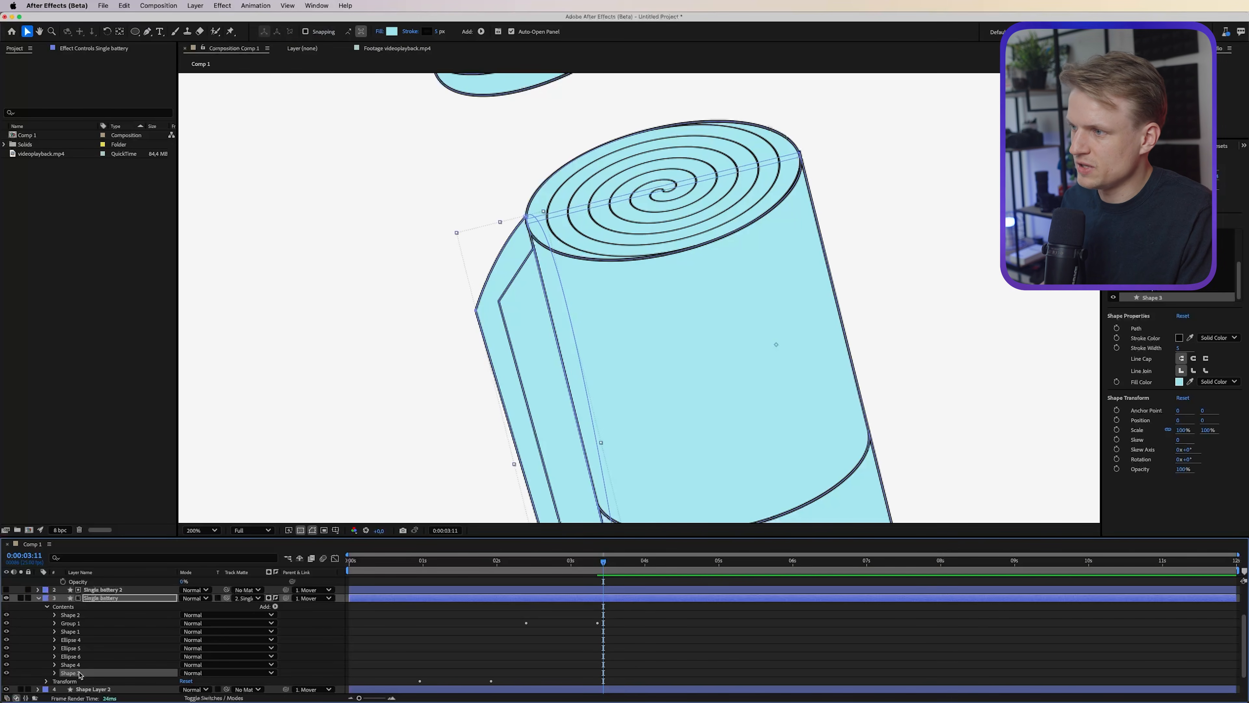
key(slash)
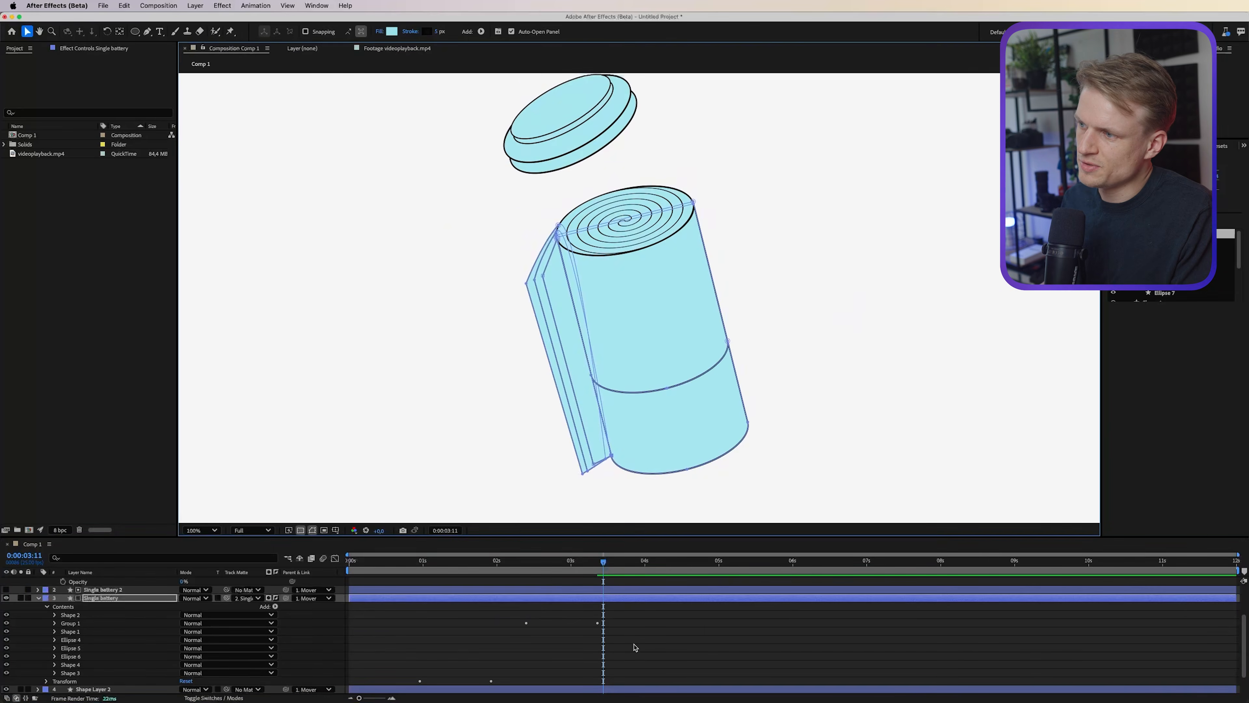
Adjust the inner flap's Shape 2 path near its upper point so it lines up with the other sheets.
click(541, 475)
click(651, 394)
scroll(617, 419, up, 1)
drag(593, 387, 597, 398)
drag(637, 310, 608, 262)
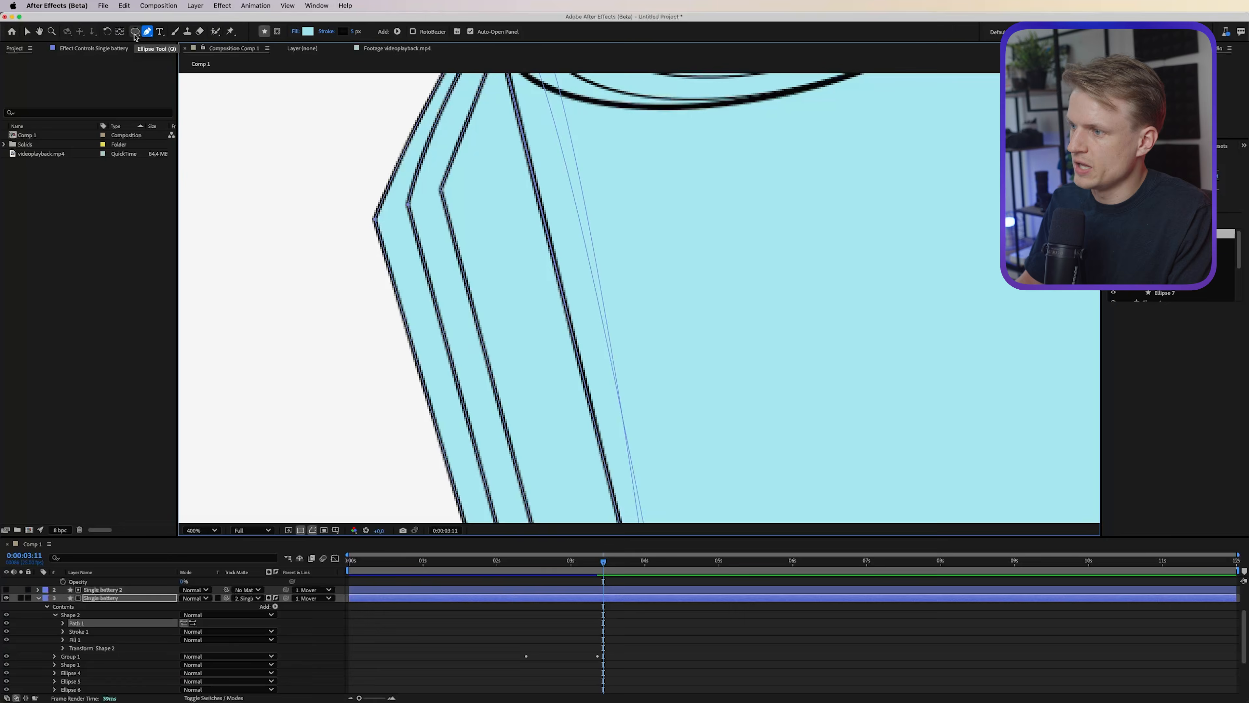
click(135, 31)
drag(584, 293, 585, 363)
drag(481, 252, 482, 254)
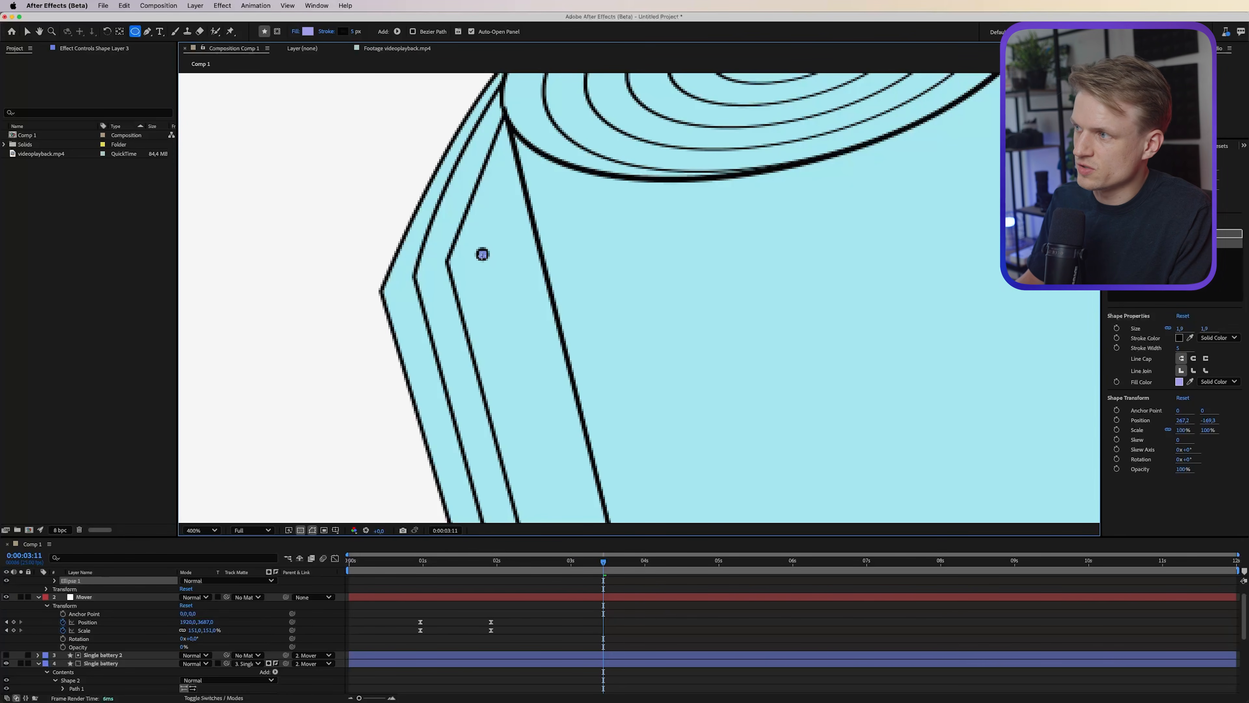
key(super+z)
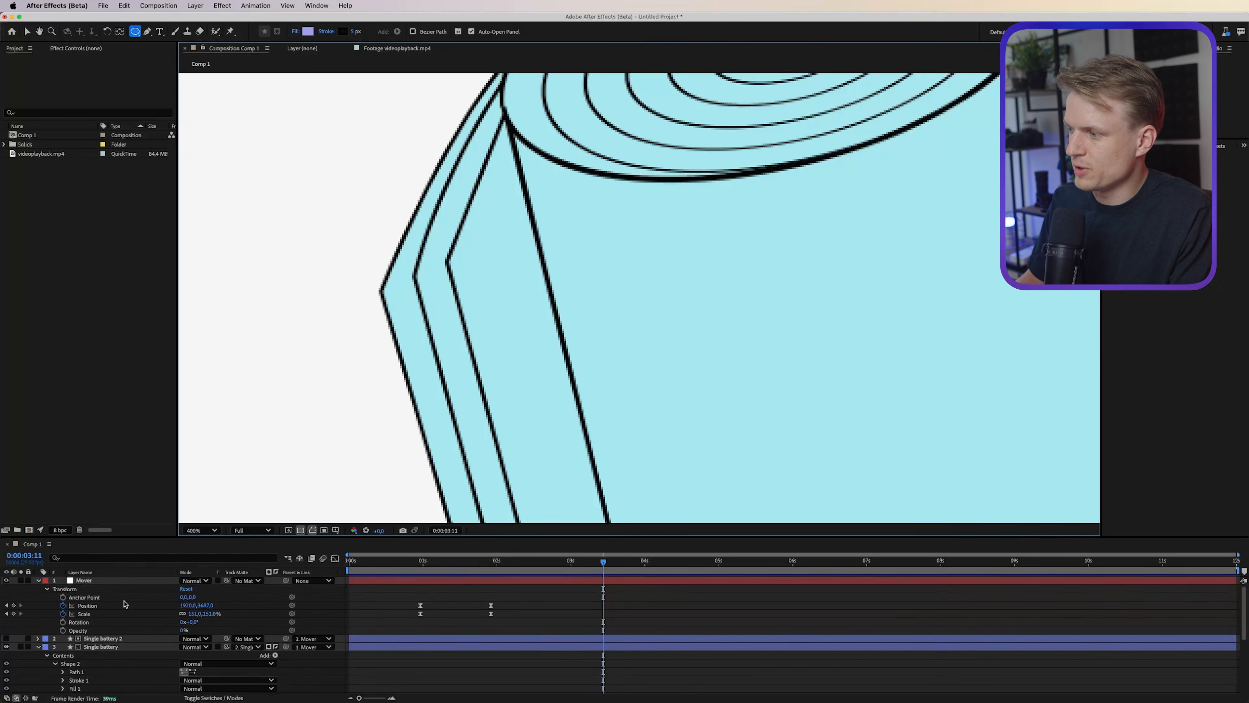
On the Single battery layer, draw a small circle of about 5.7 px near the upper end of the inner flap.
click(106, 647)
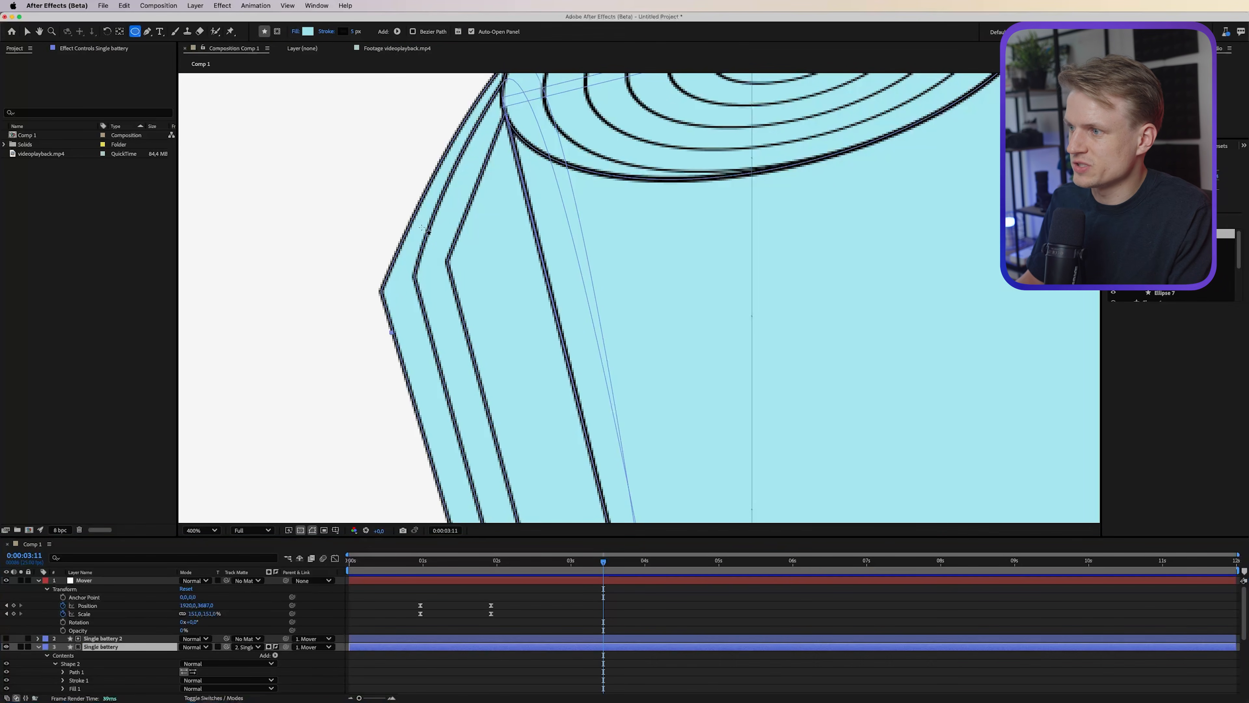
drag(471, 252, 502, 245)
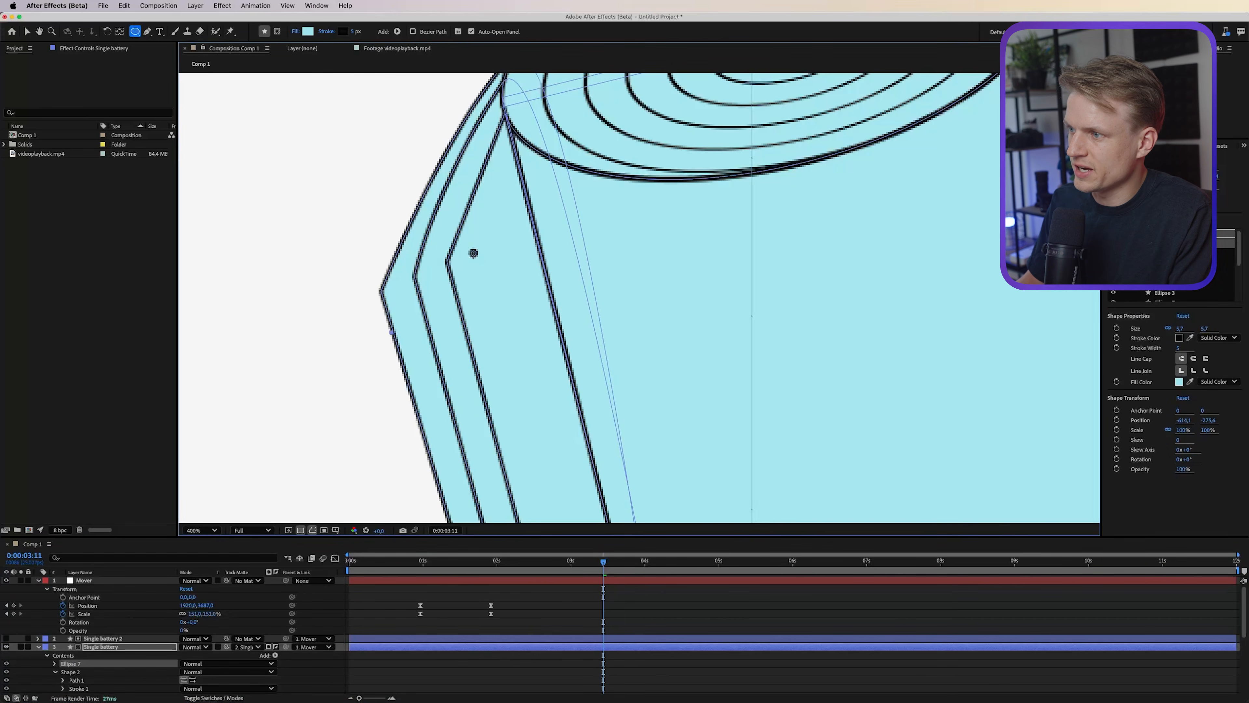
key(v)
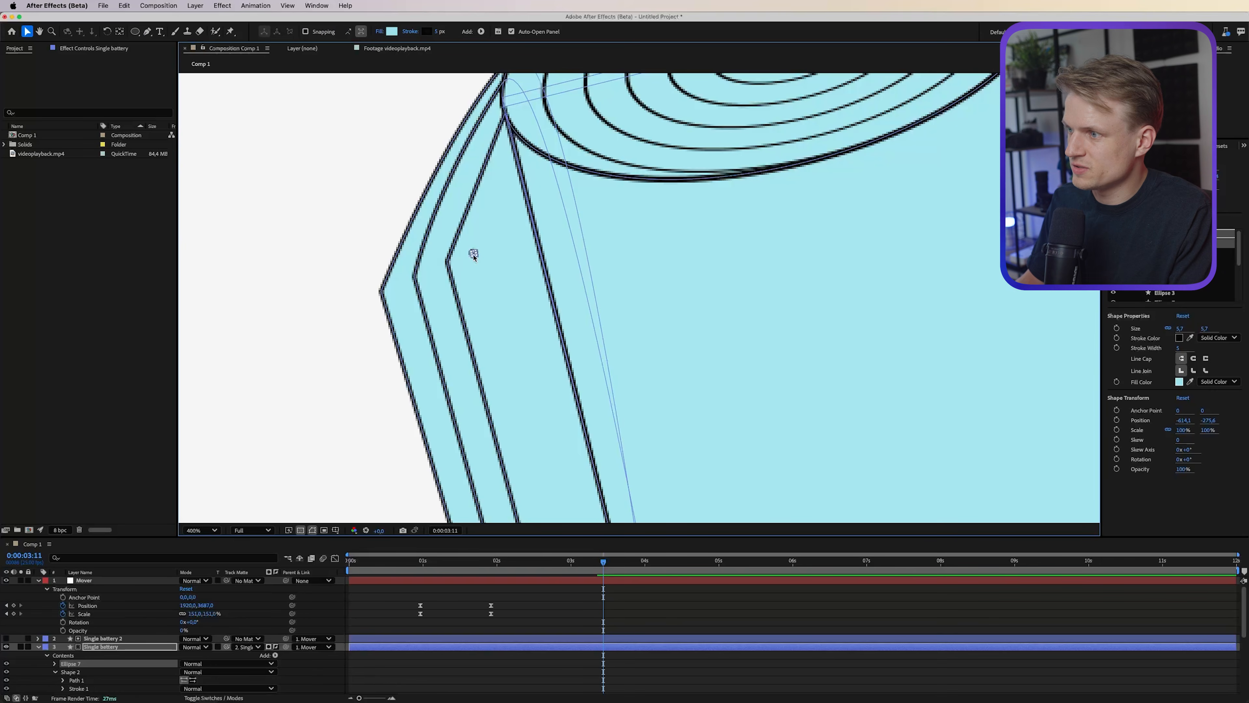
Duplicate the small circle repeatedly and scatter the copies down the length of the inner flap as dots.
key(super+d)
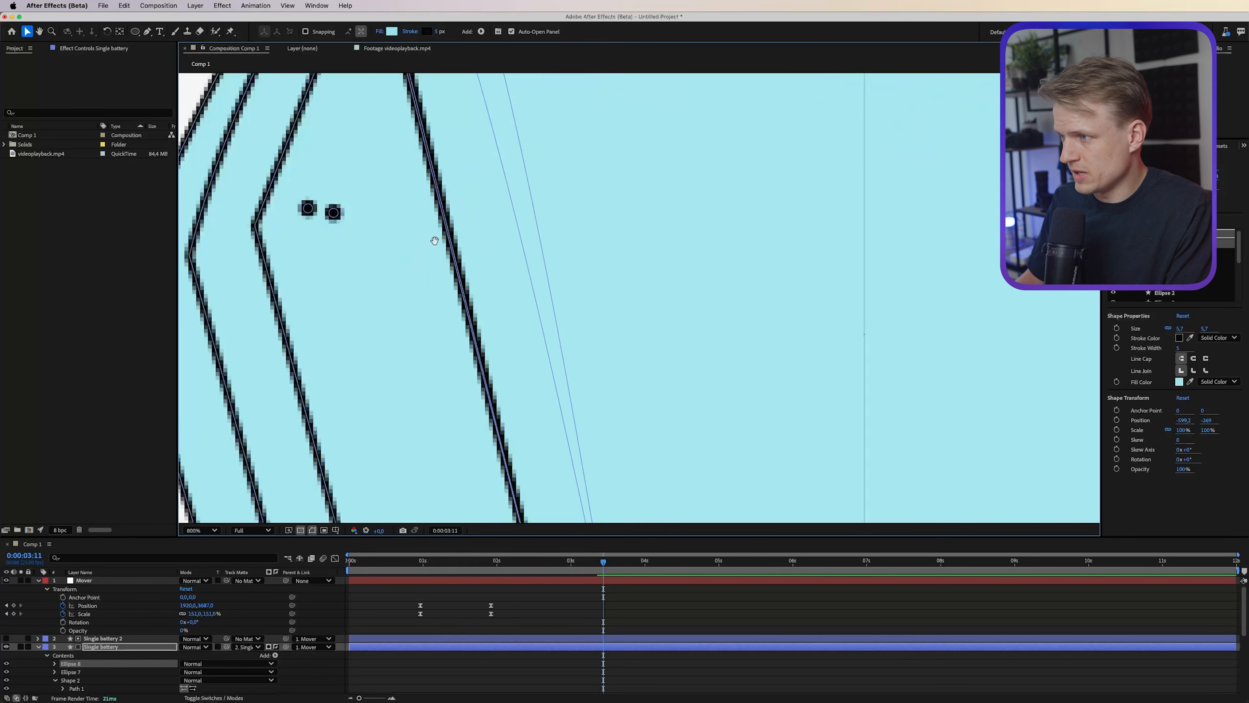
drag(435, 240, 619, 268)
drag(538, 277, 351, 240)
key(super+d)
key(super+d)
key(super+d)
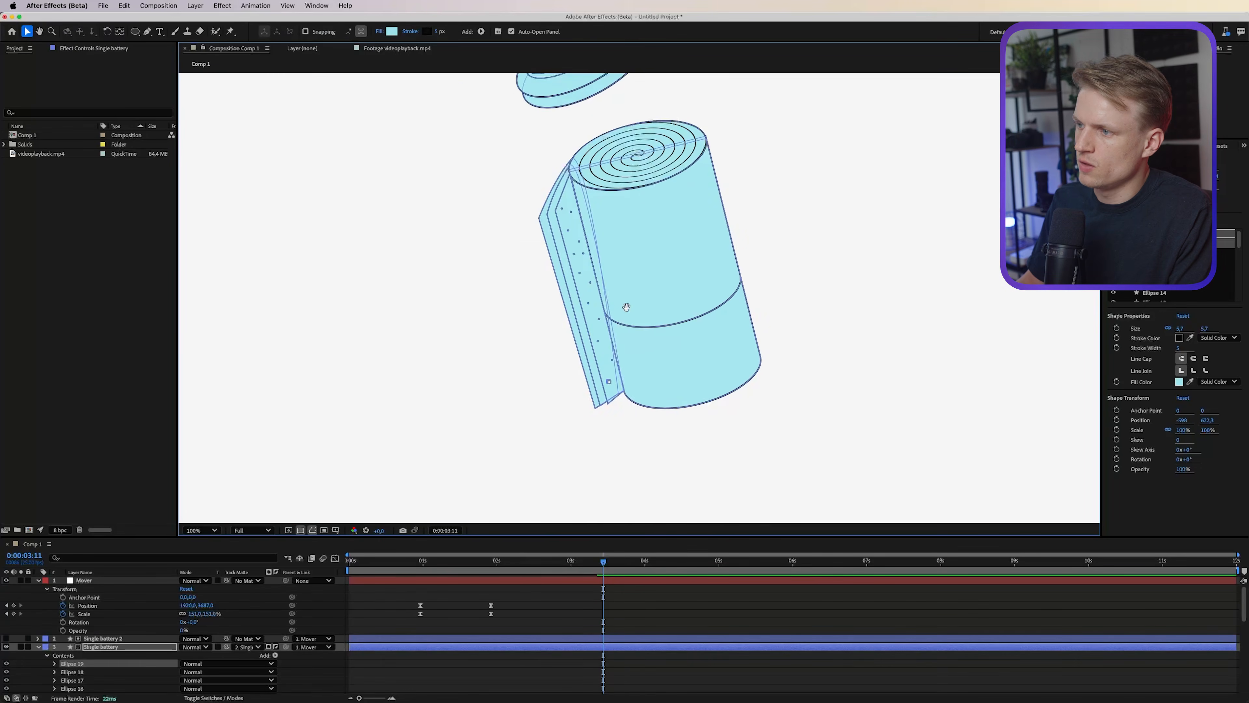
drag(627, 307, 574, 366)
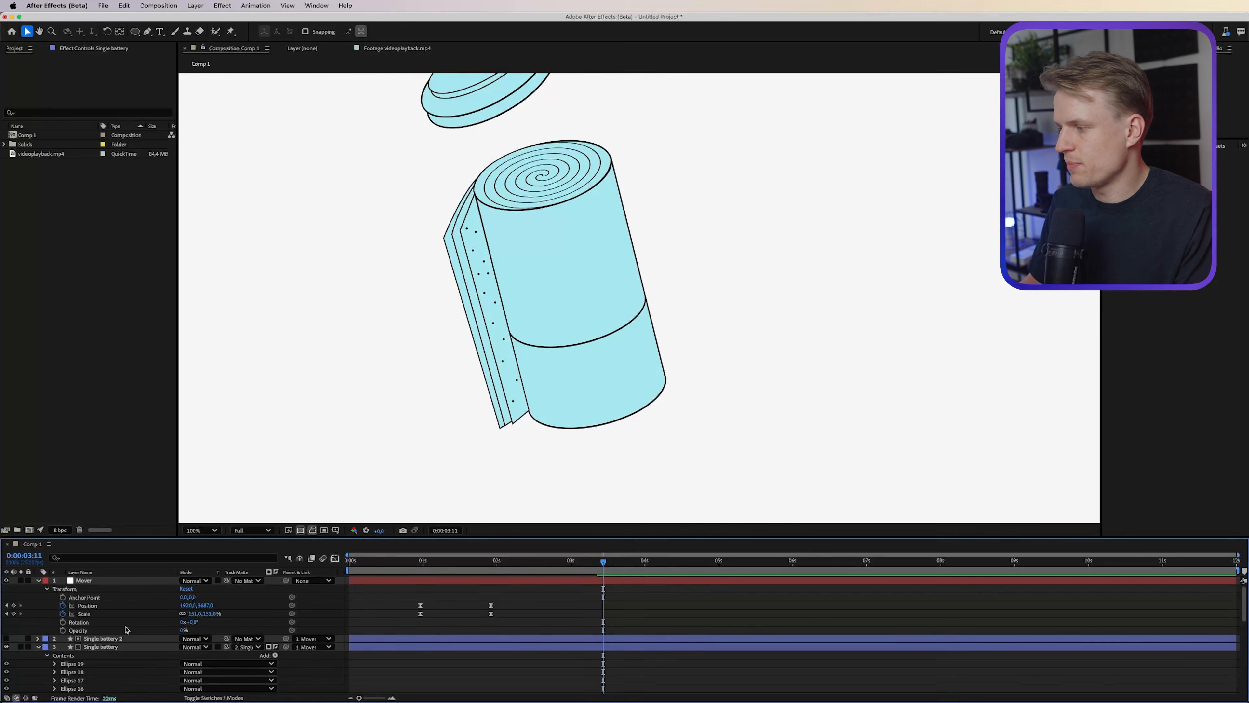
Group all the dot shapes, Ellipse 7 through Ellipse 19, in the Single battery's contents.
click(101, 646)
scroll(99, 639, down, 6)
scroll(92, 610, up, 3)
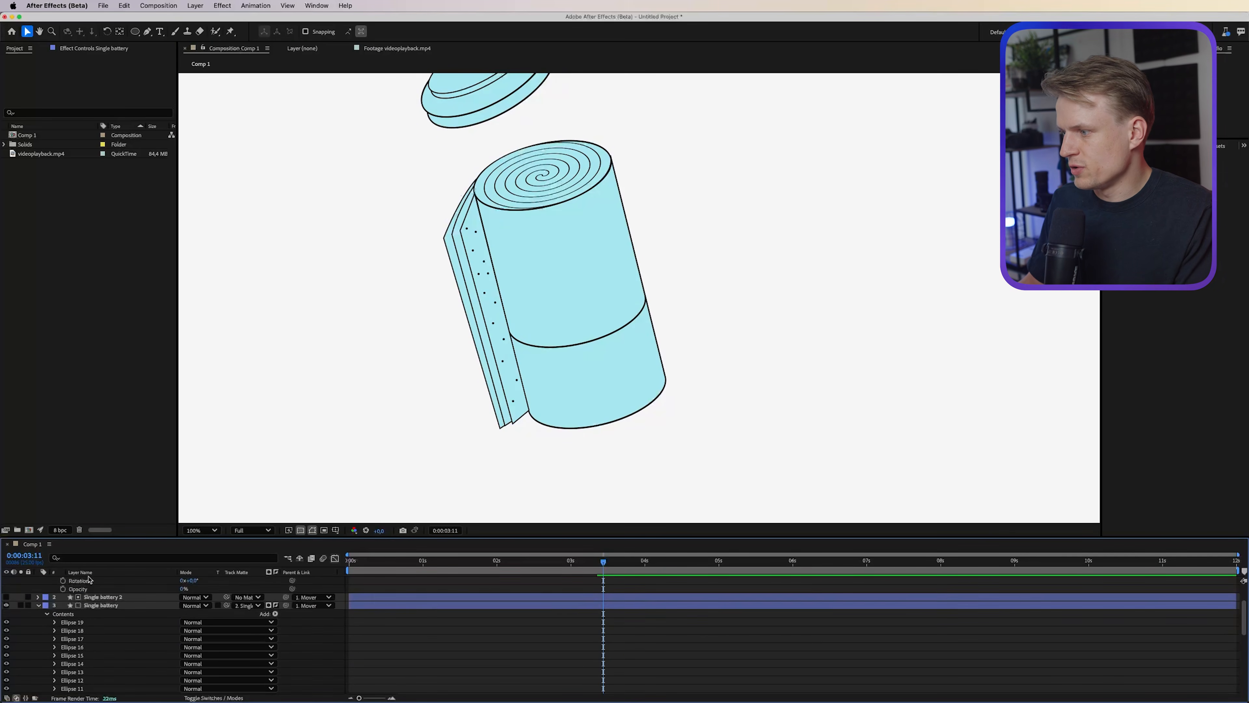
click(91, 608)
scroll(77, 615, down, 1)
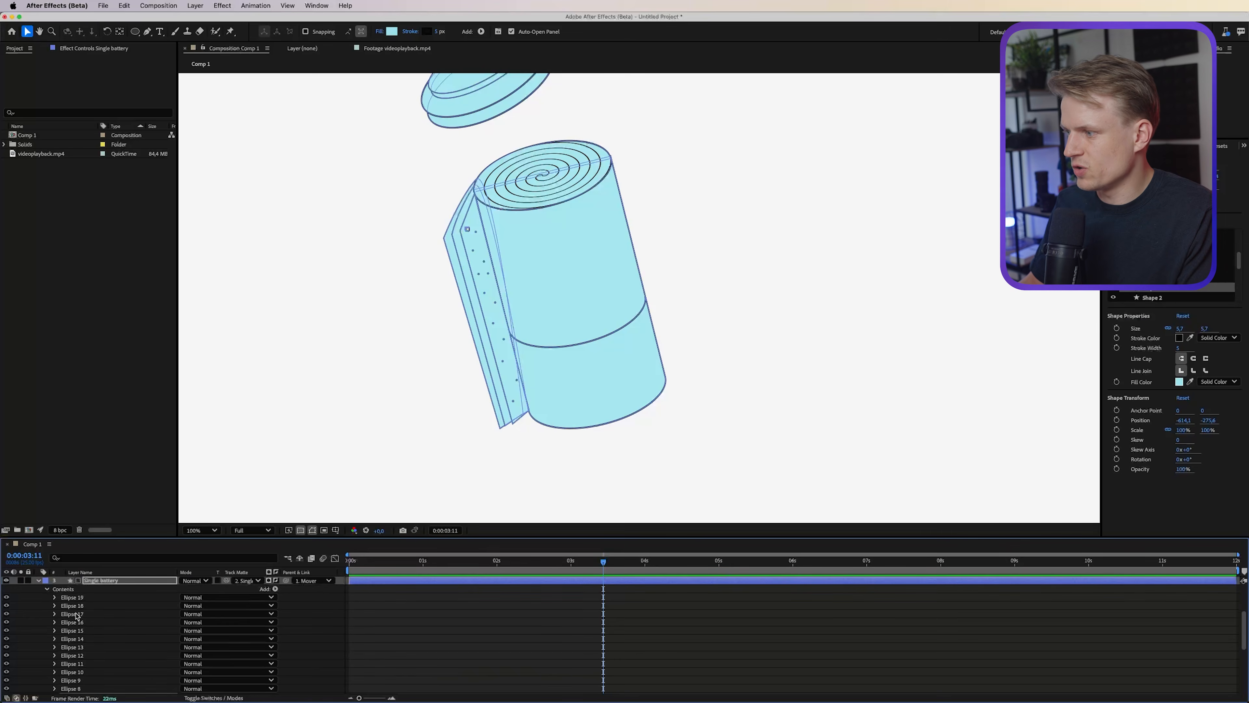
shift+click(76, 598)
right_click(75, 598)
click(105, 660)
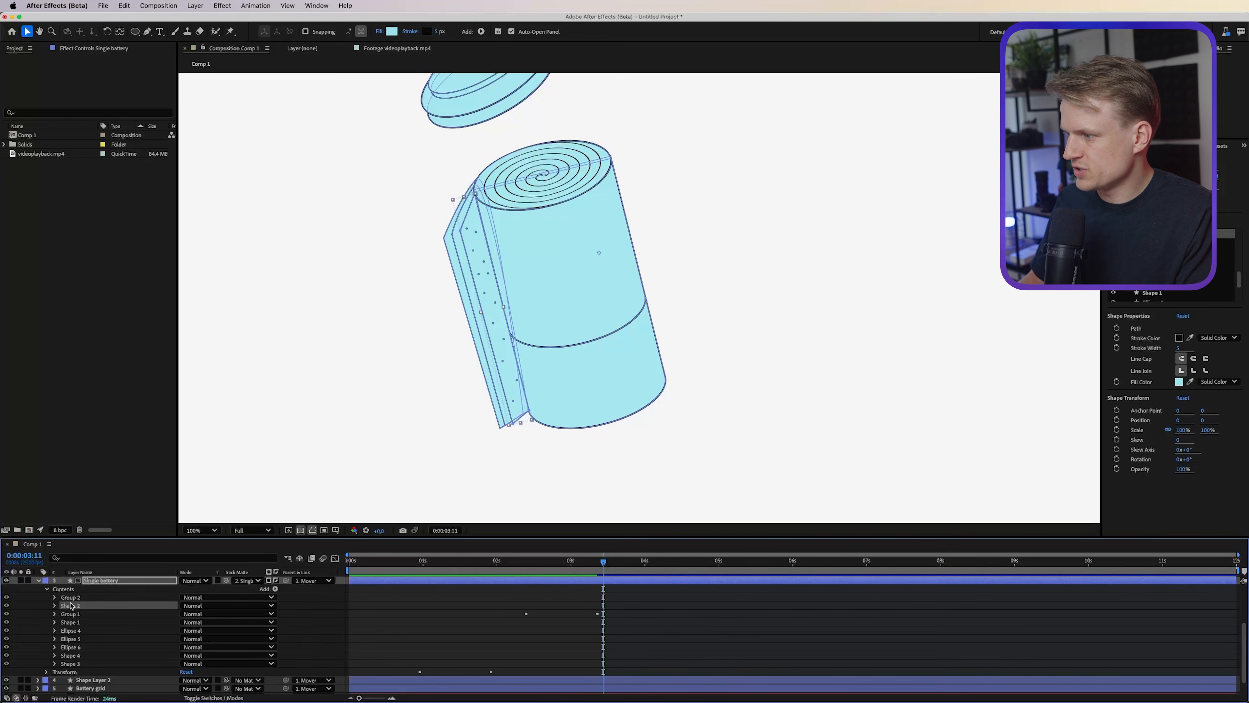
Move the dots group and Shape 2 below Ellipse 6, and group them together with Shape 4 and Shape 3.
shift+click(74, 599)
drag(73, 600, 79, 651)
shift+click(74, 664)
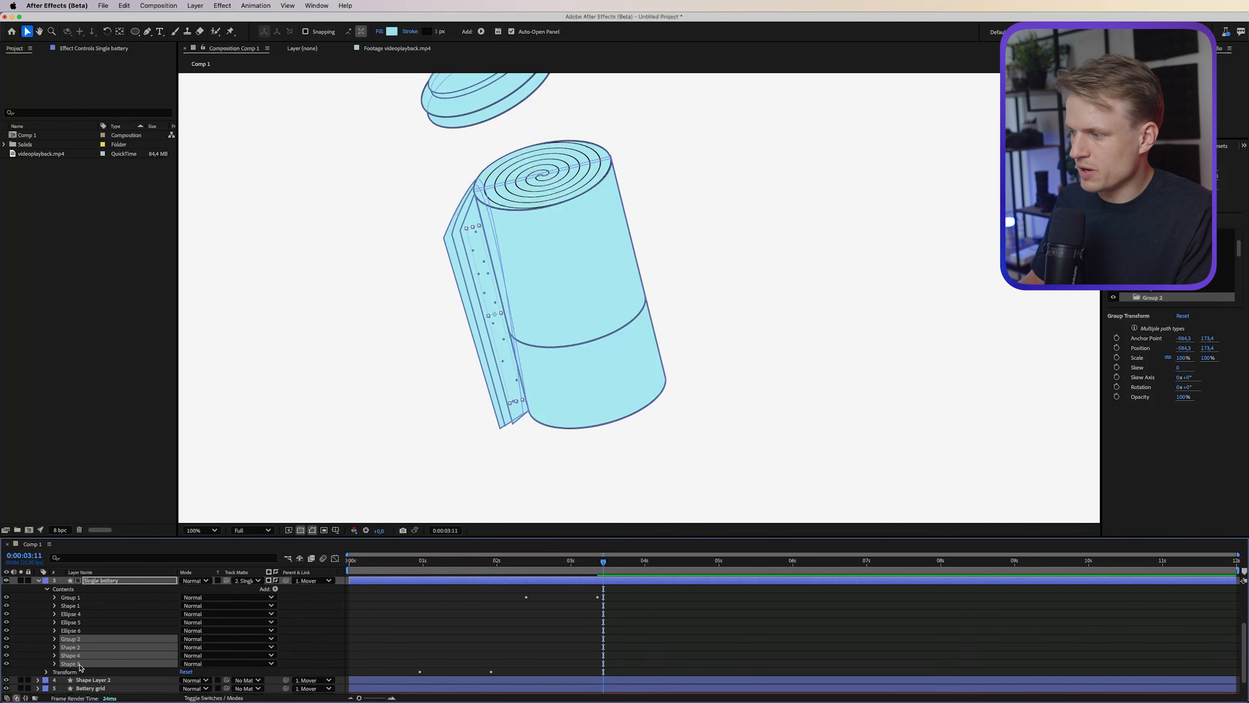
right_click(81, 664)
click(98, 648)
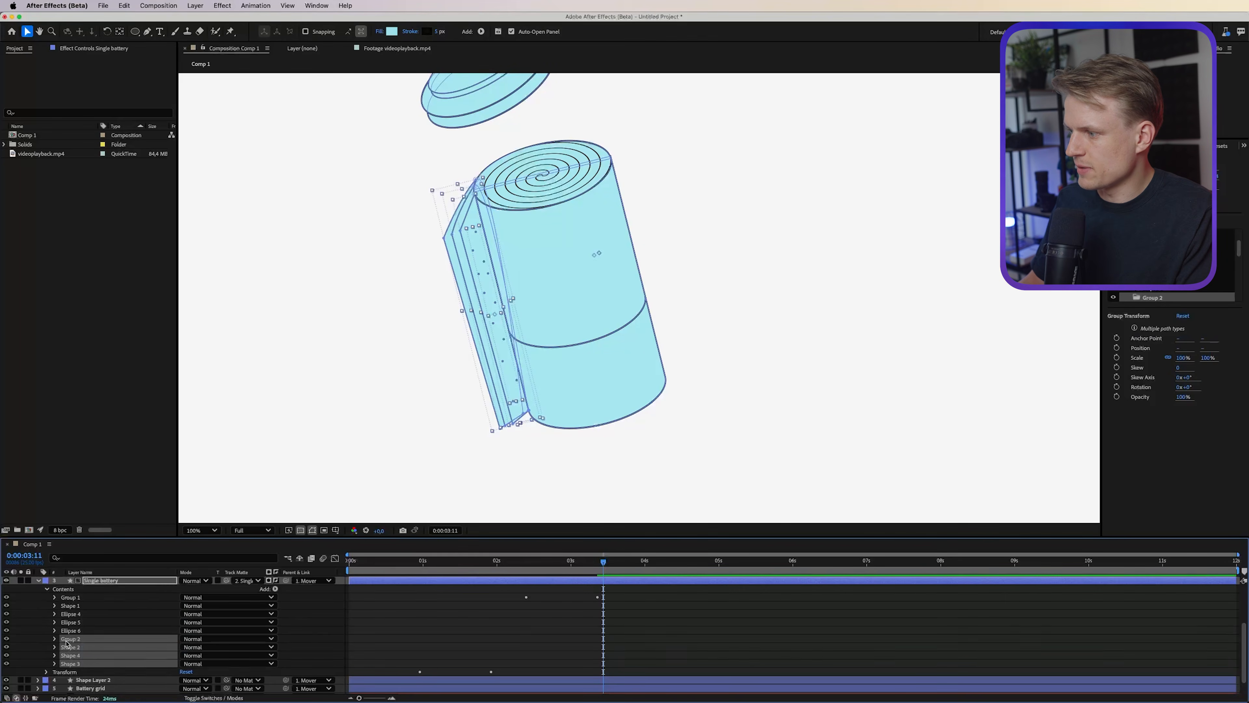
Toggle the combined flap group's visibility to check what it contains, and expand the group.
click(7, 656)
click(7, 656)
click(7, 656)
click(7, 656)
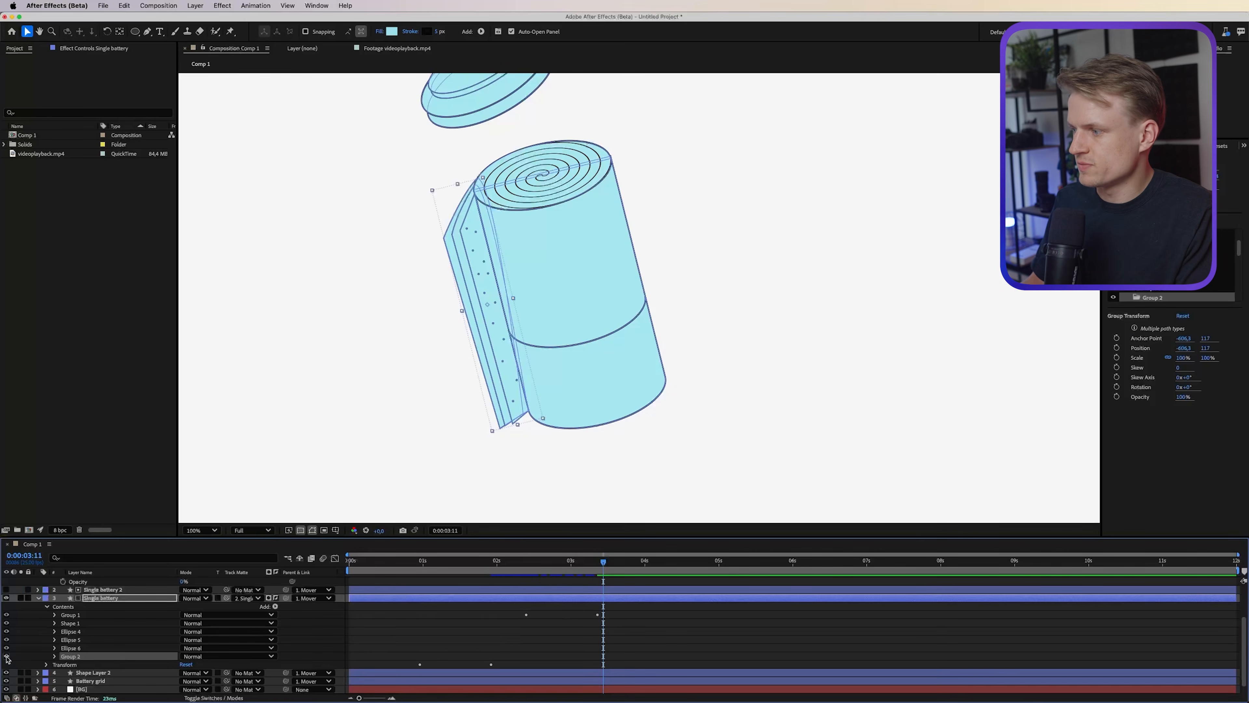
click(54, 656)
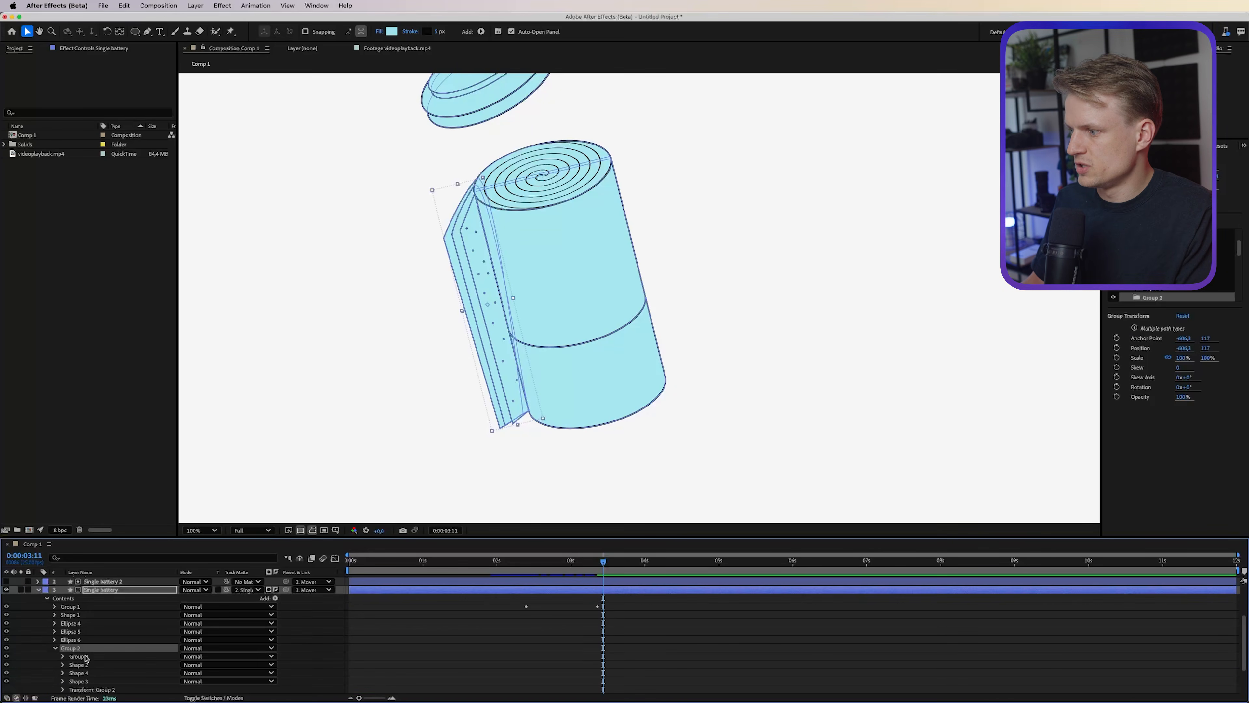
Keyframe the flap group's Position at 3:11, tuck the flaps inside the battery at 2:09, and preview the slide-out.
scroll(78, 654, down, 3)
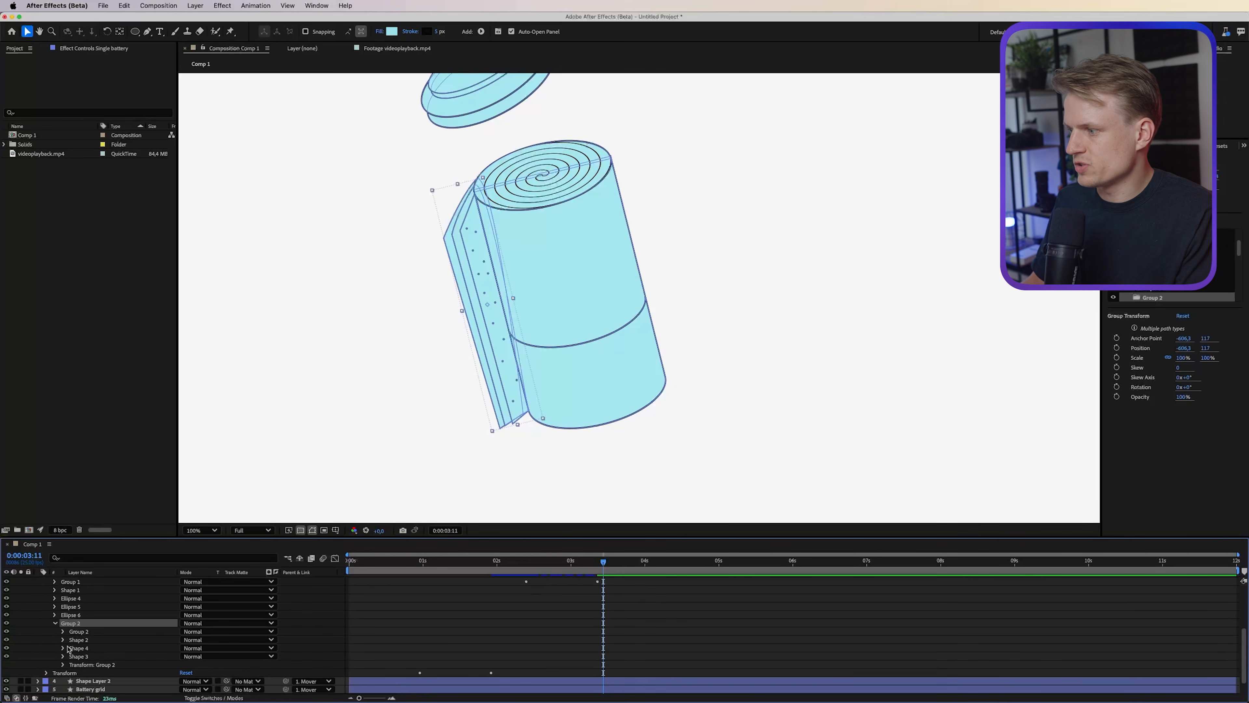
click(63, 665)
click(79, 648)
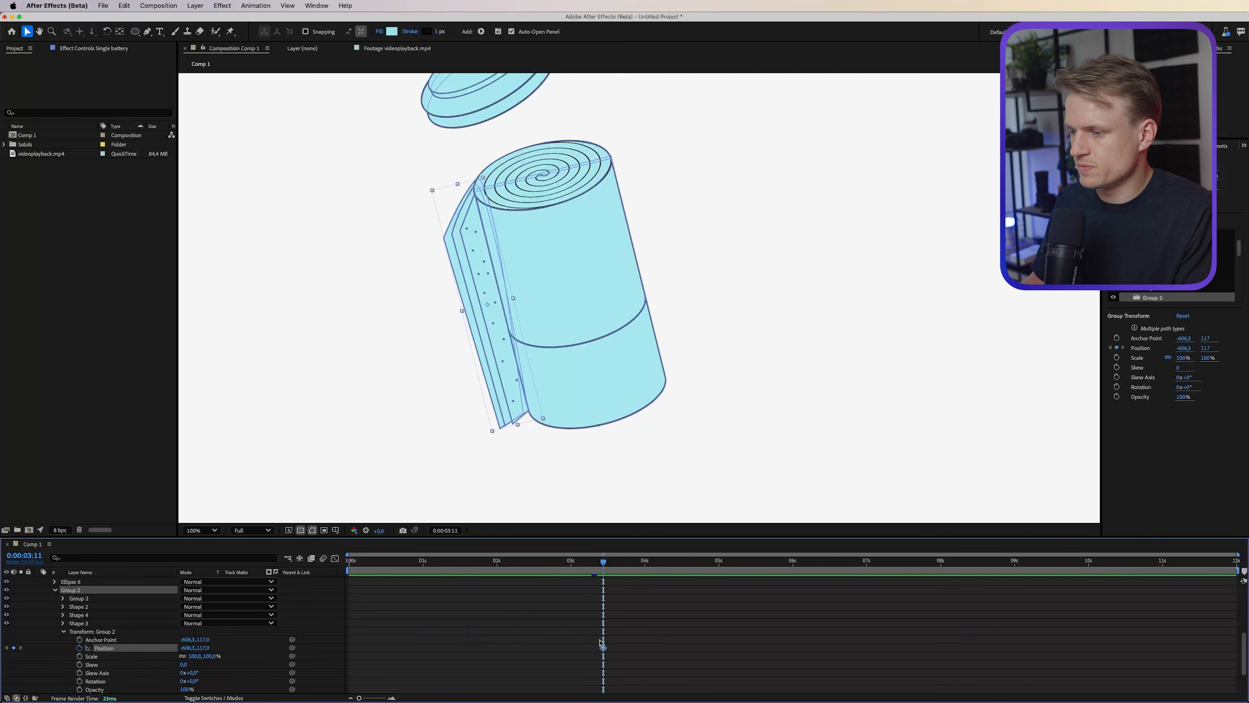
click(524, 561)
drag(504, 390, 536, 369)
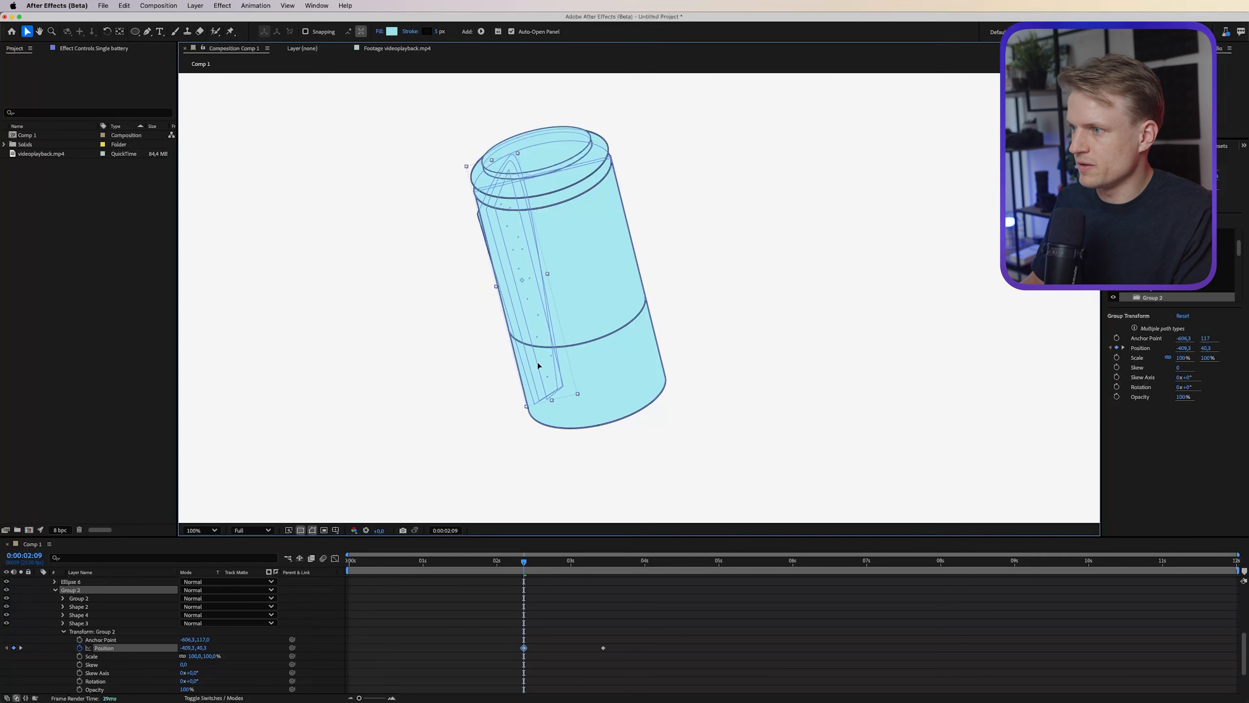
click(530, 561)
drag(559, 561, 594, 561)
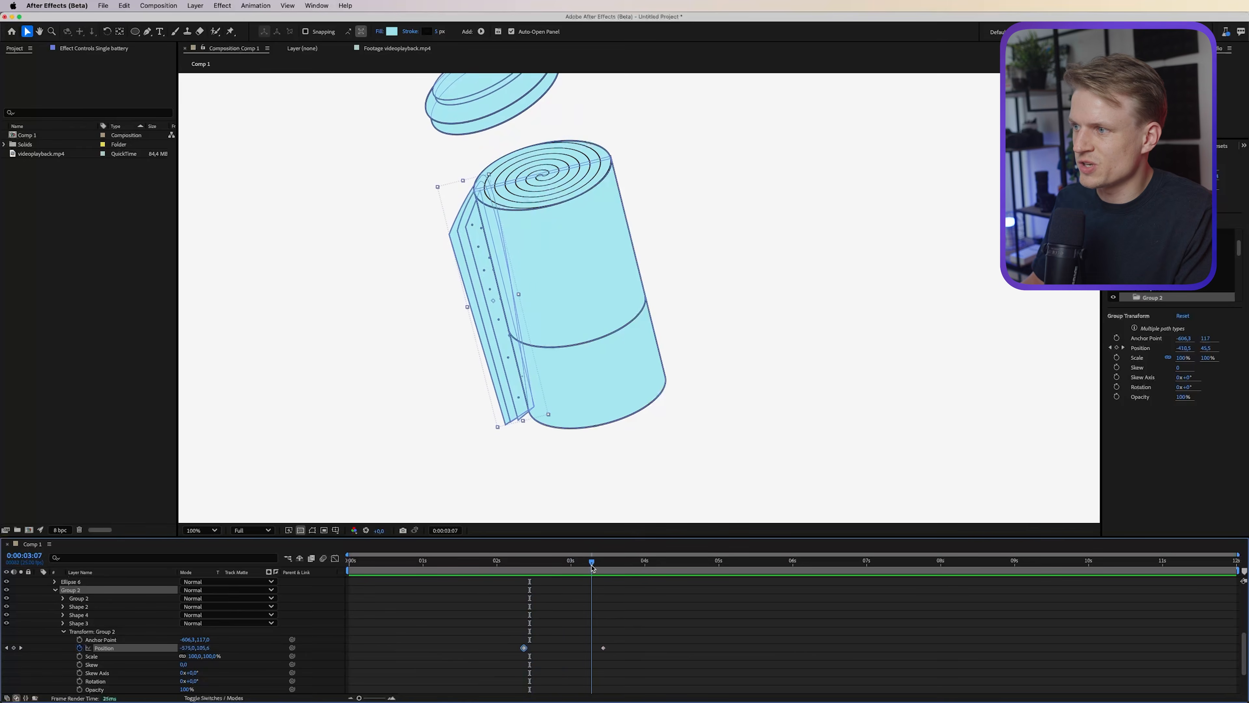
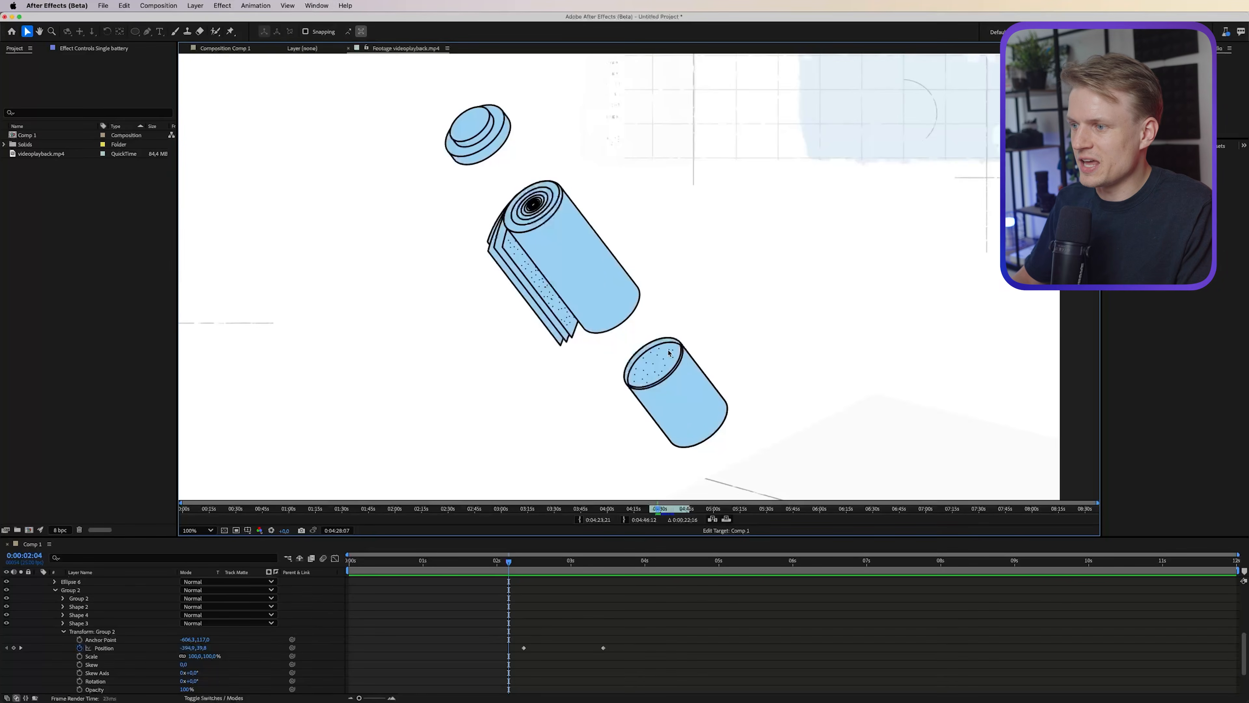
Examine the separated bottom cup with its dotted opening in the reference footage videoplayback.mp4.
scroll(659, 395, up, 4)
click(659, 511)
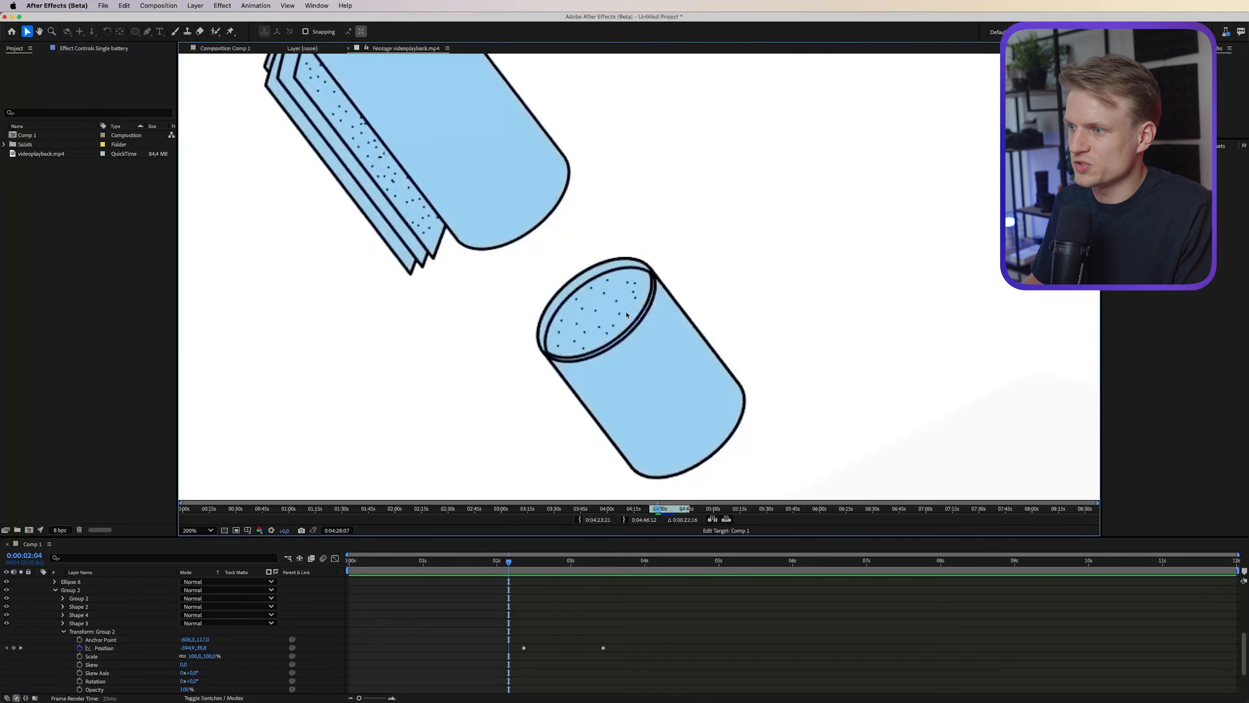
scroll(659, 511, down, 4)
drag(659, 512, 664, 511)
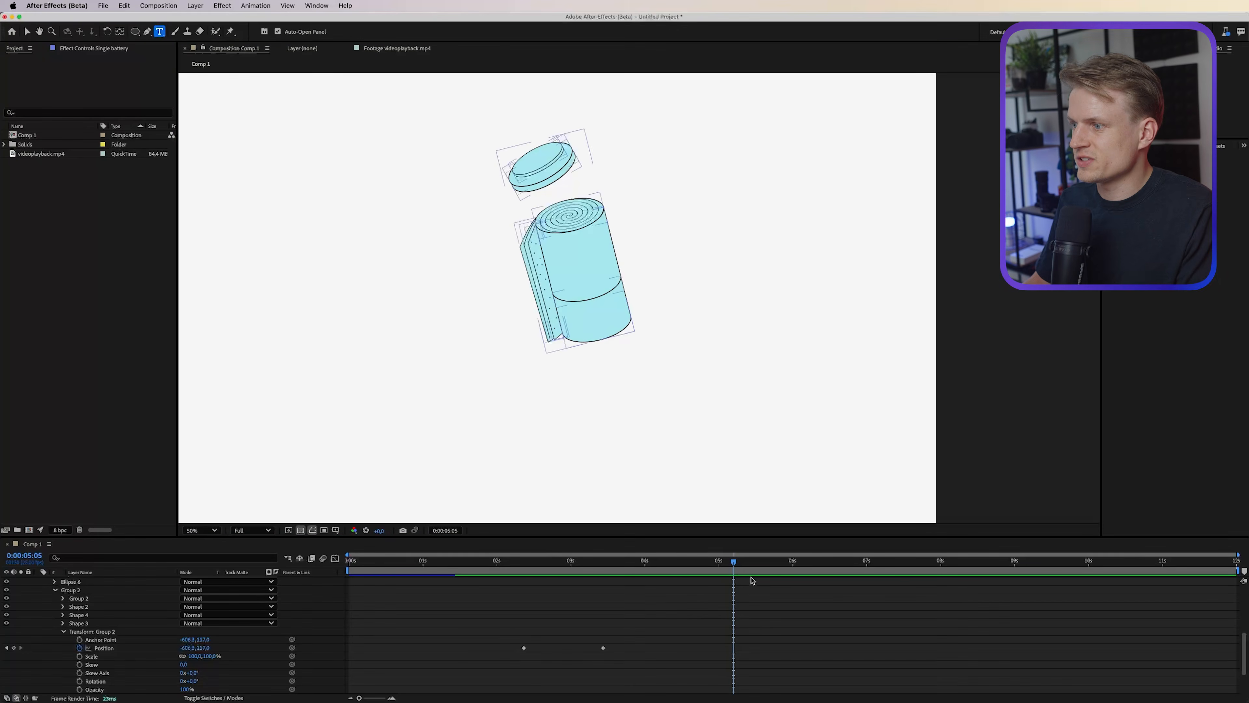
Add the title BATTERY in light blue, place it beneath the battery and reduce its font size.
click(466, 400)
text(BATTERY)
key(Escape)
key(v)
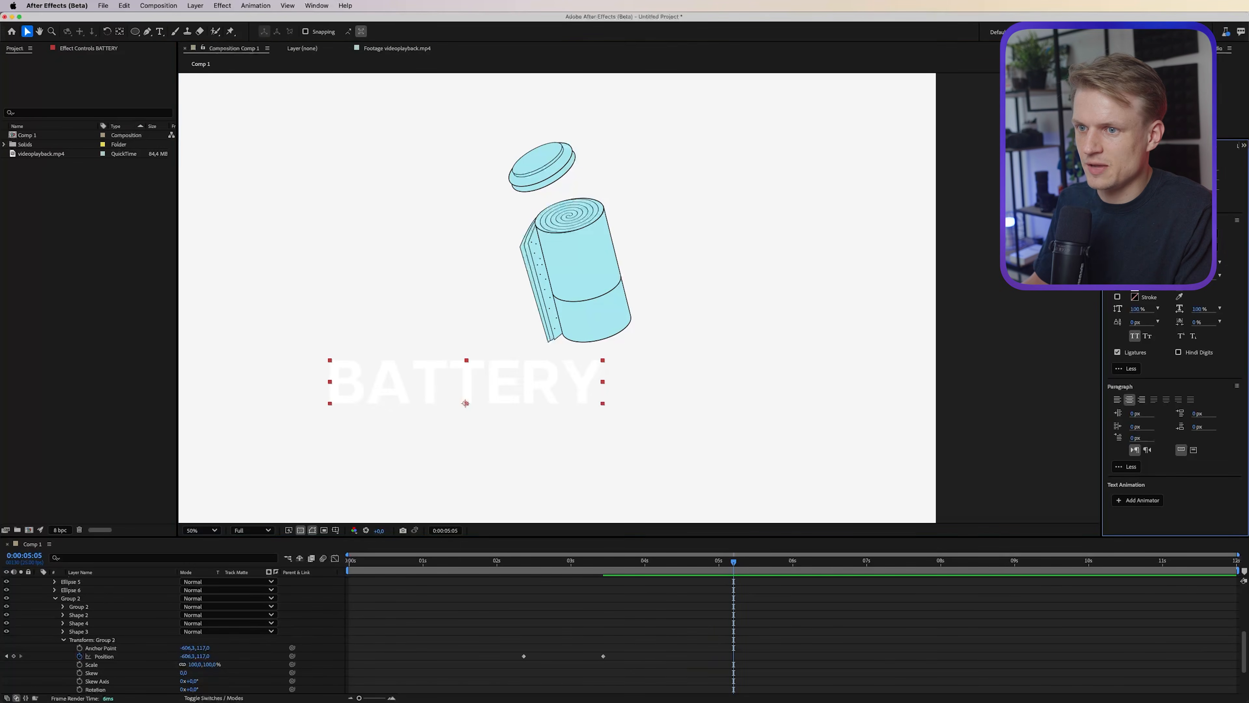
drag(465, 403, 653, 411)
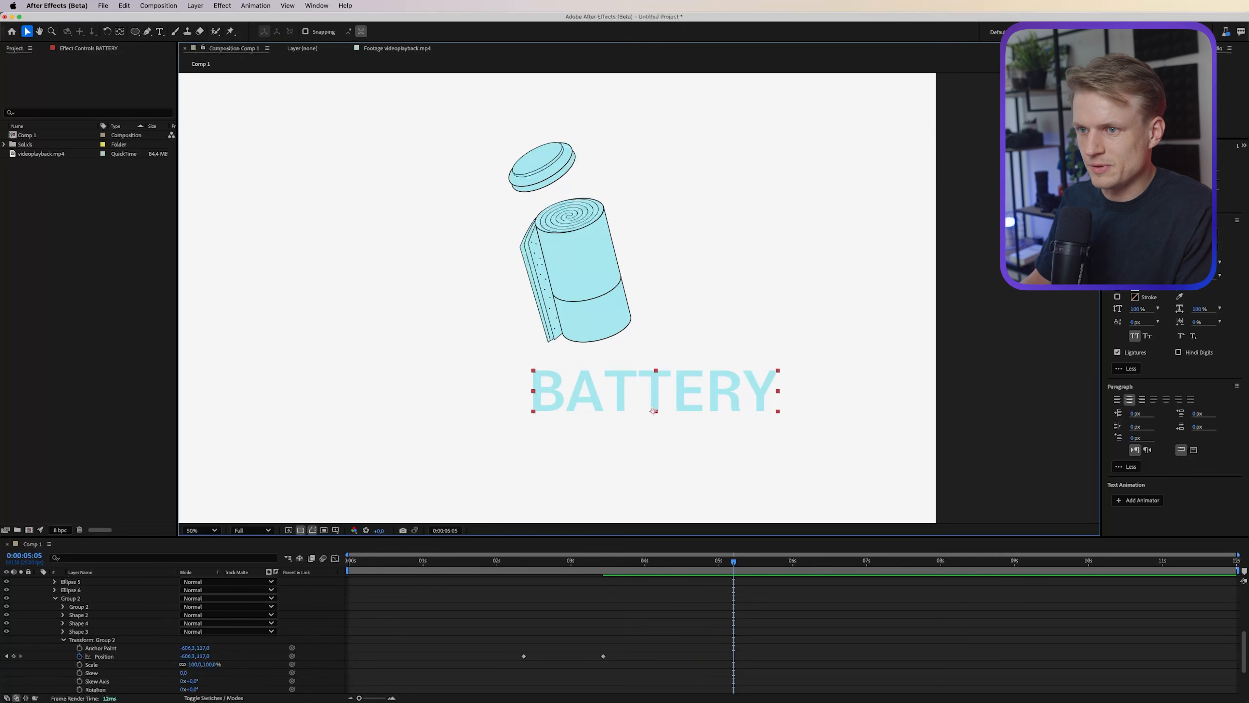
key(super+shift+comma)
key(super+shift+comma)
key(super+shift+comma)
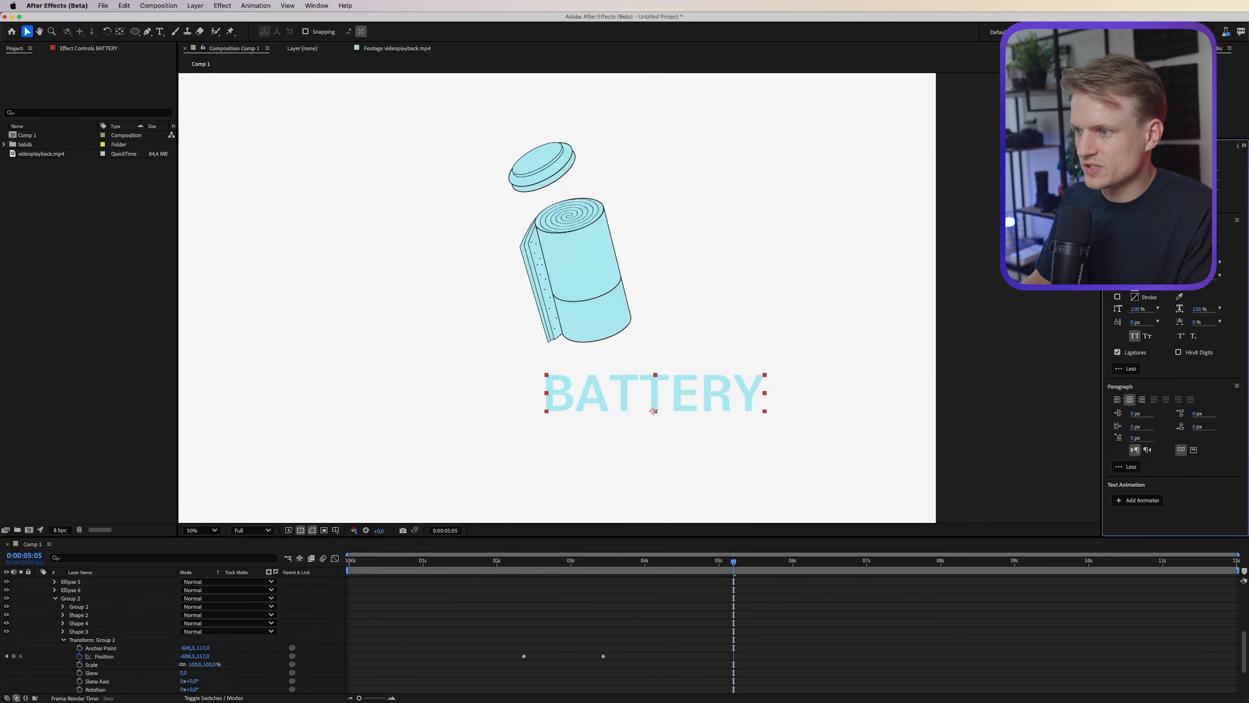
drag(653, 410, 630, 410)
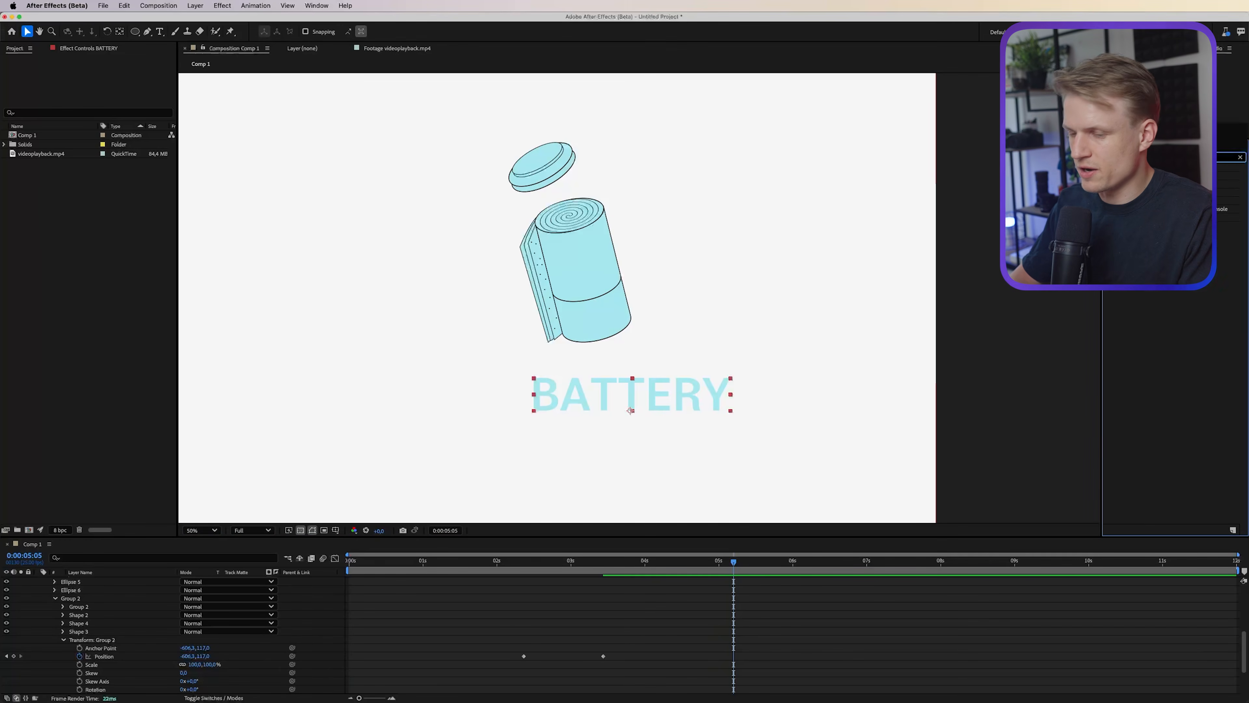
Reveal the BATTERY text's Range Selector Start keyframes and retime them to begin after 3 seconds and end at 5:09.
scroll(716, 606, up, 10)
key(u)
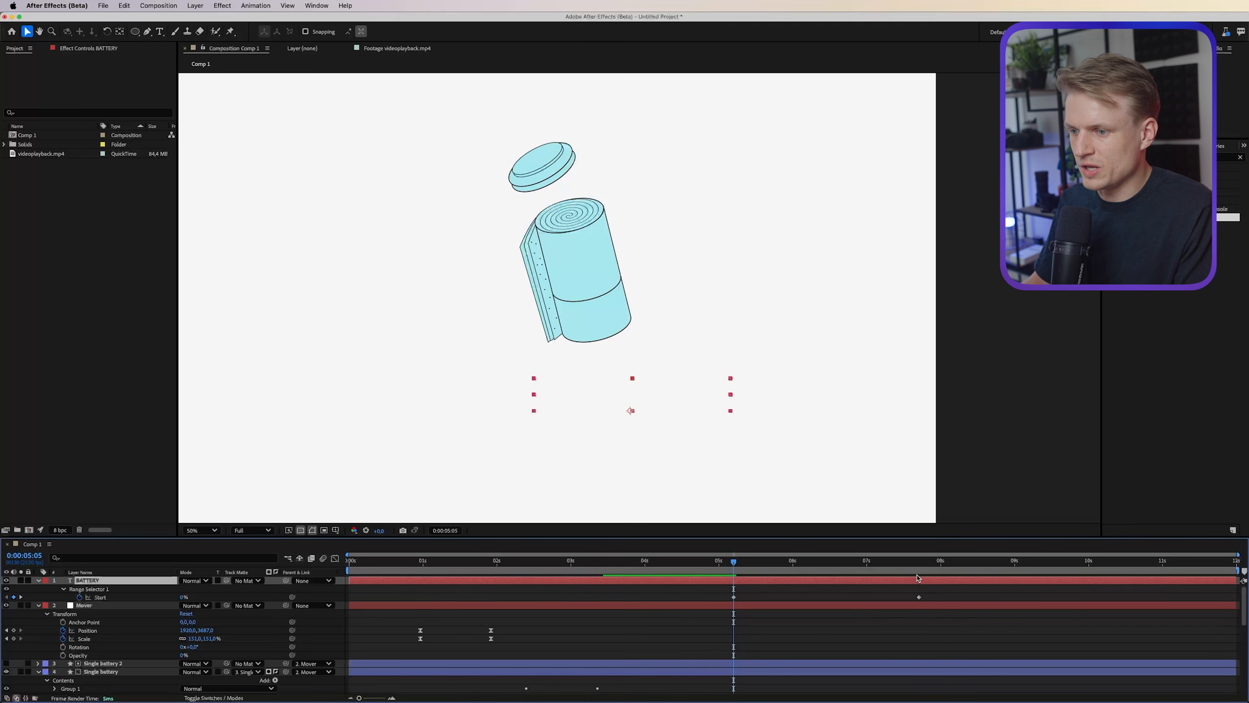
mouse_move(928, 592)
mouse_down()
mouse_move(743, 610)
mouse_move(591, 598)
mouse_up()
drag(733, 561, 592, 584)
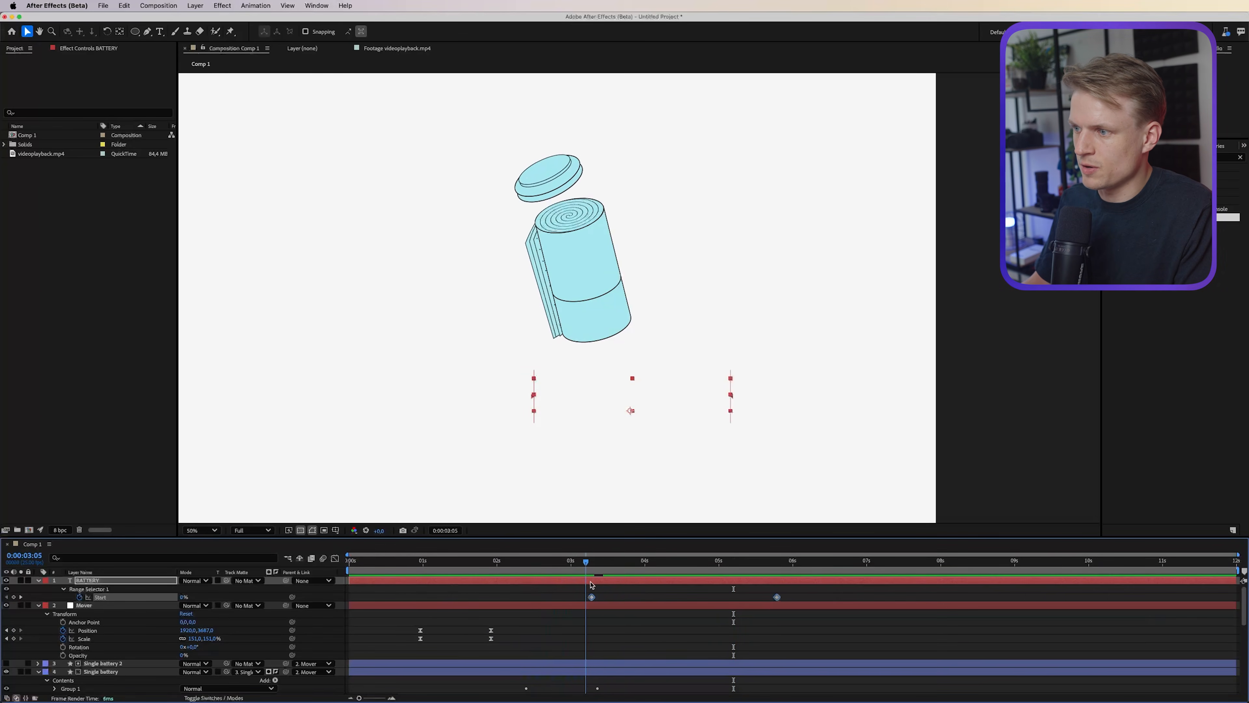
key(space)
drag(782, 597, 747, 597)
Draw a rectangle about 1013 × 271 px over the BATTERY text on a new shape layer.
click(135, 32)
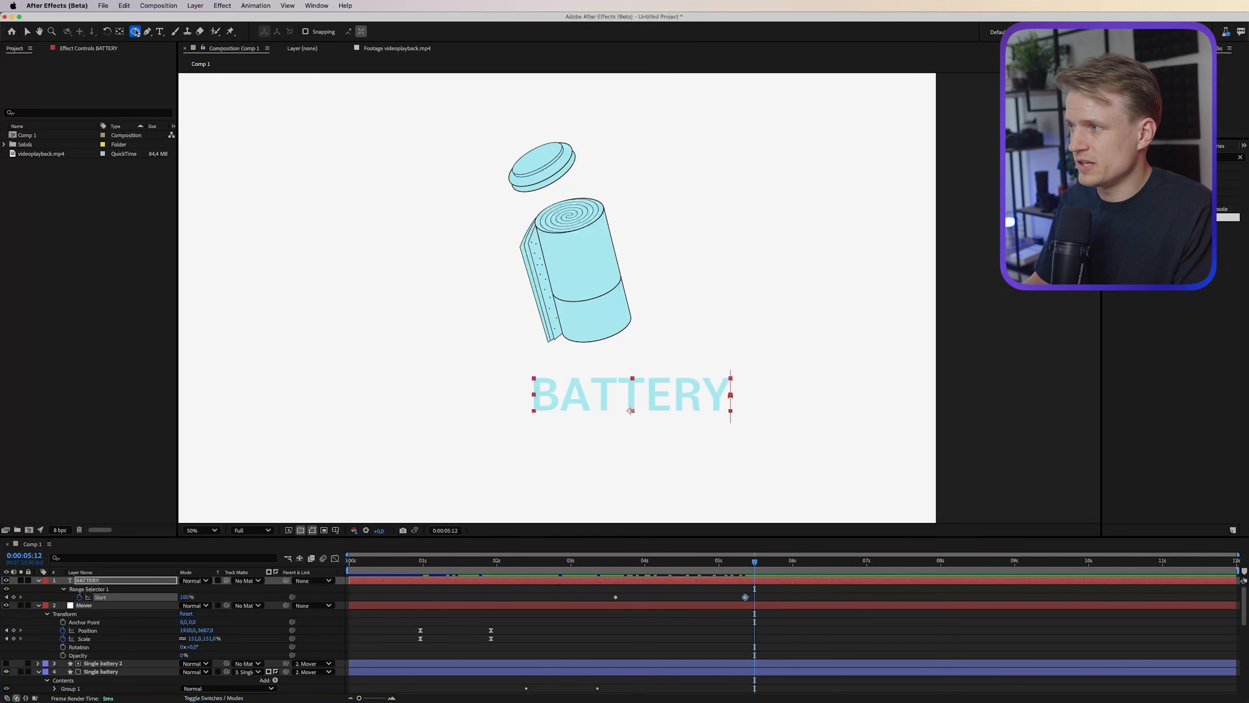
click(135, 32)
click(166, 32)
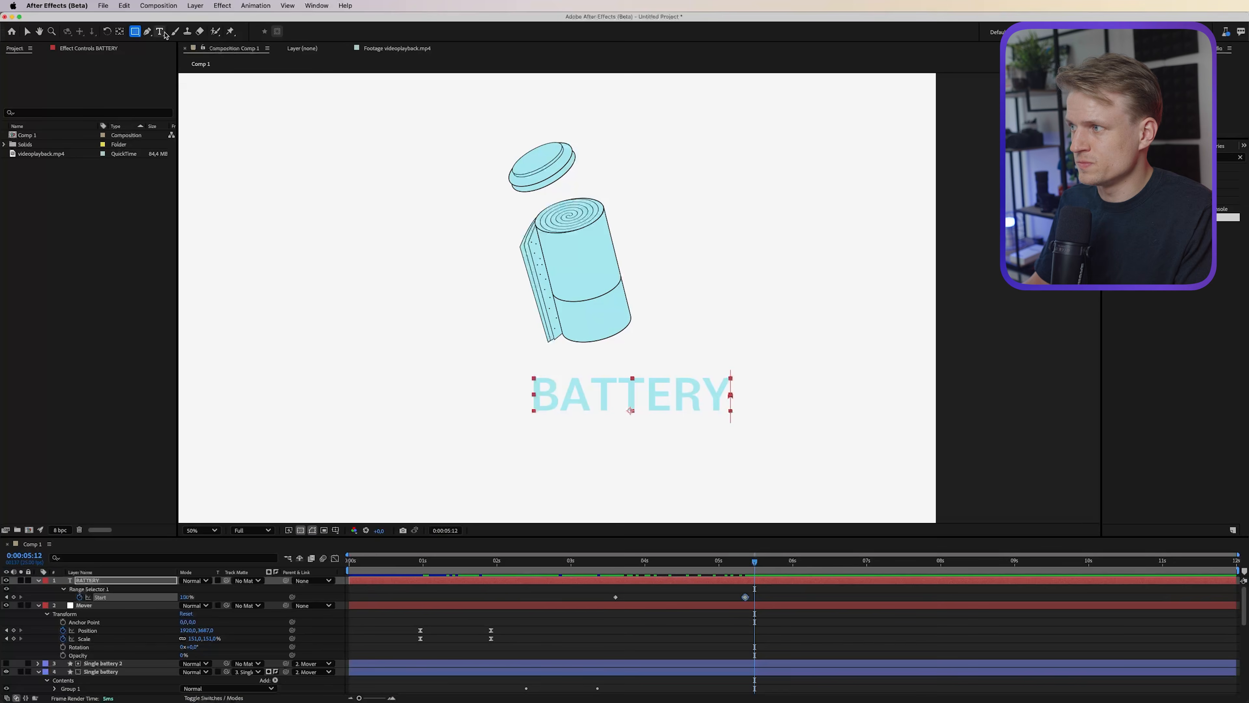
click(783, 589)
mouse_move(516, 362)
mouse_down()
mouse_move(842, 441)
mouse_move(709, 350)
mouse_move(763, 427)
mouse_up()
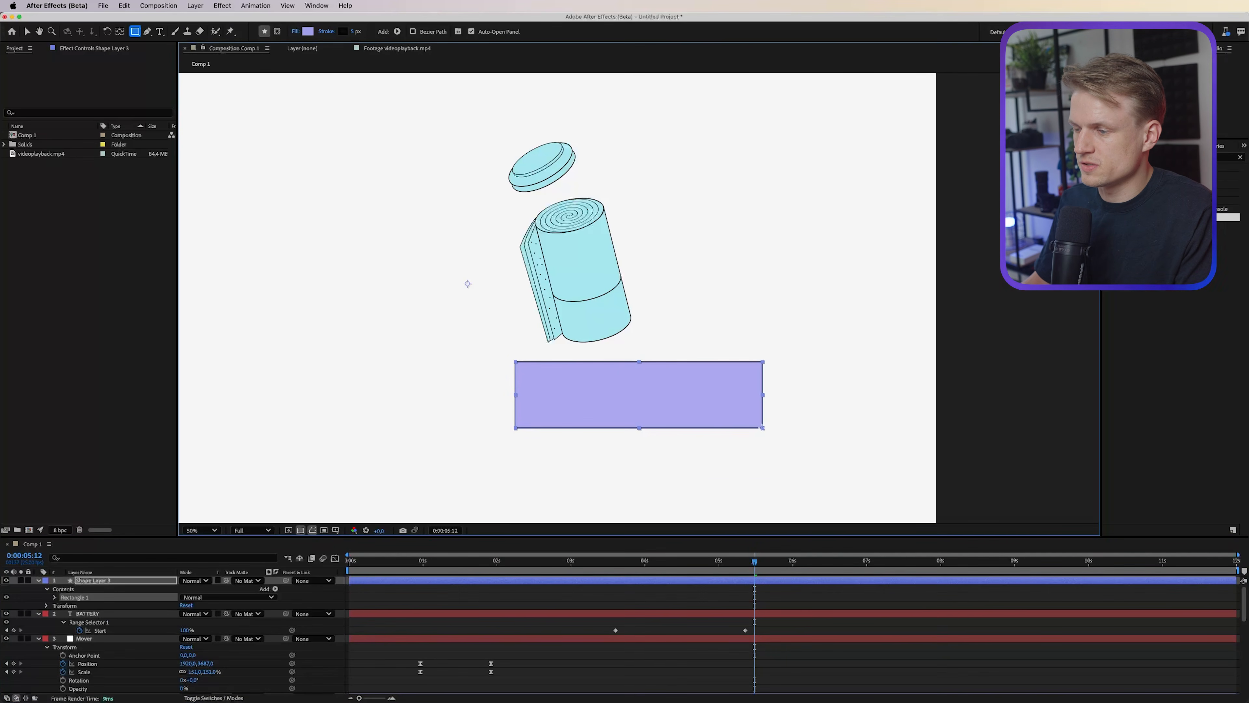
Fill the rectangle with dark grey 1F1F1F and remove its stroke.
click(308, 32)
drag(590, 394, 409, 409)
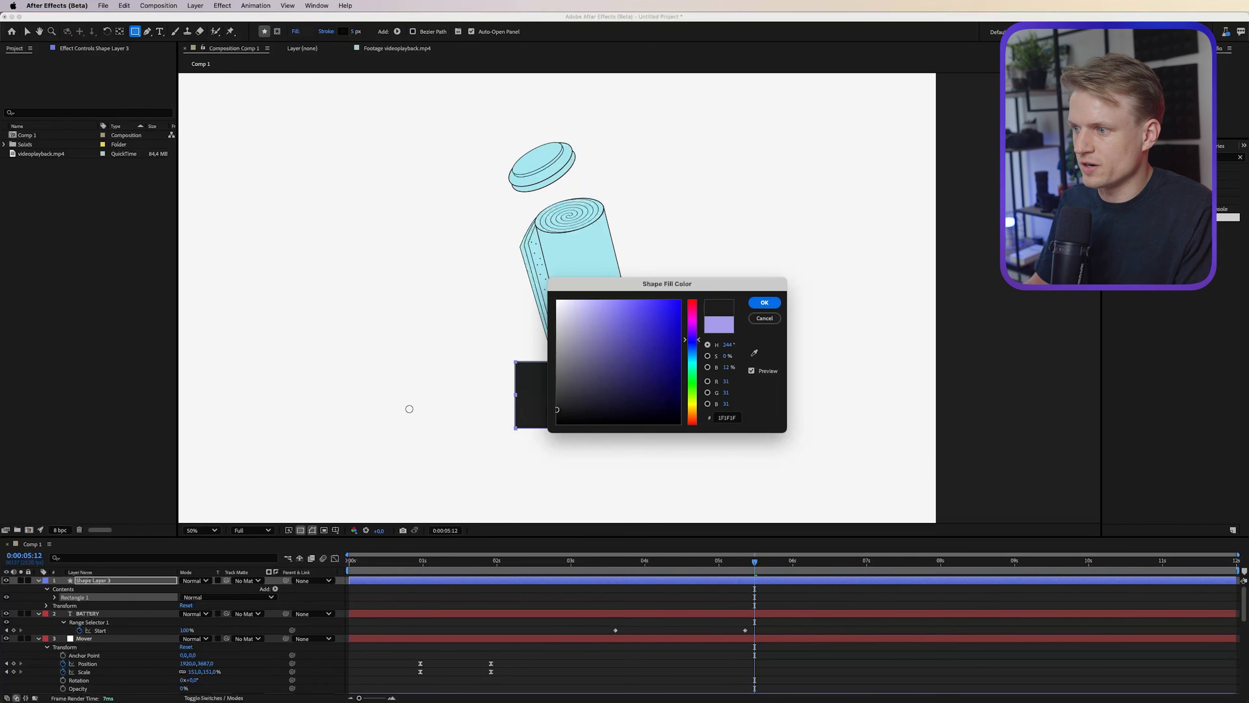
key(Return)
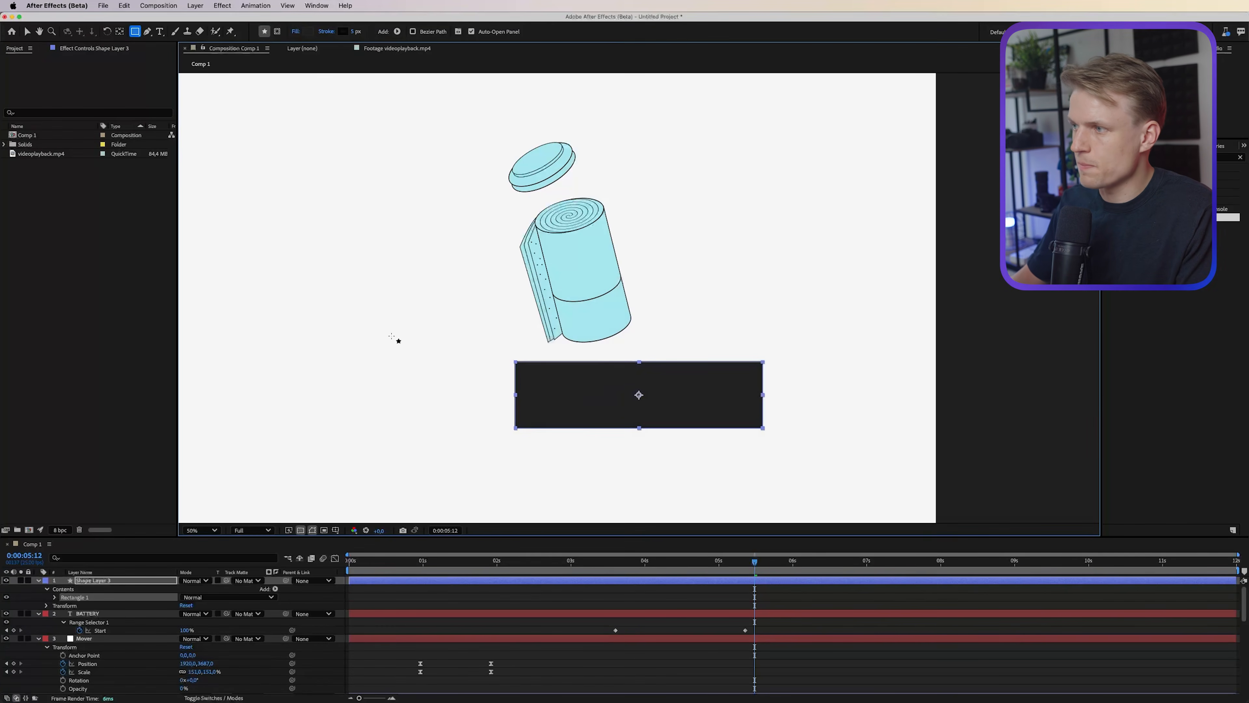
click(328, 31)
click(574, 337)
key(Return)
key(v)
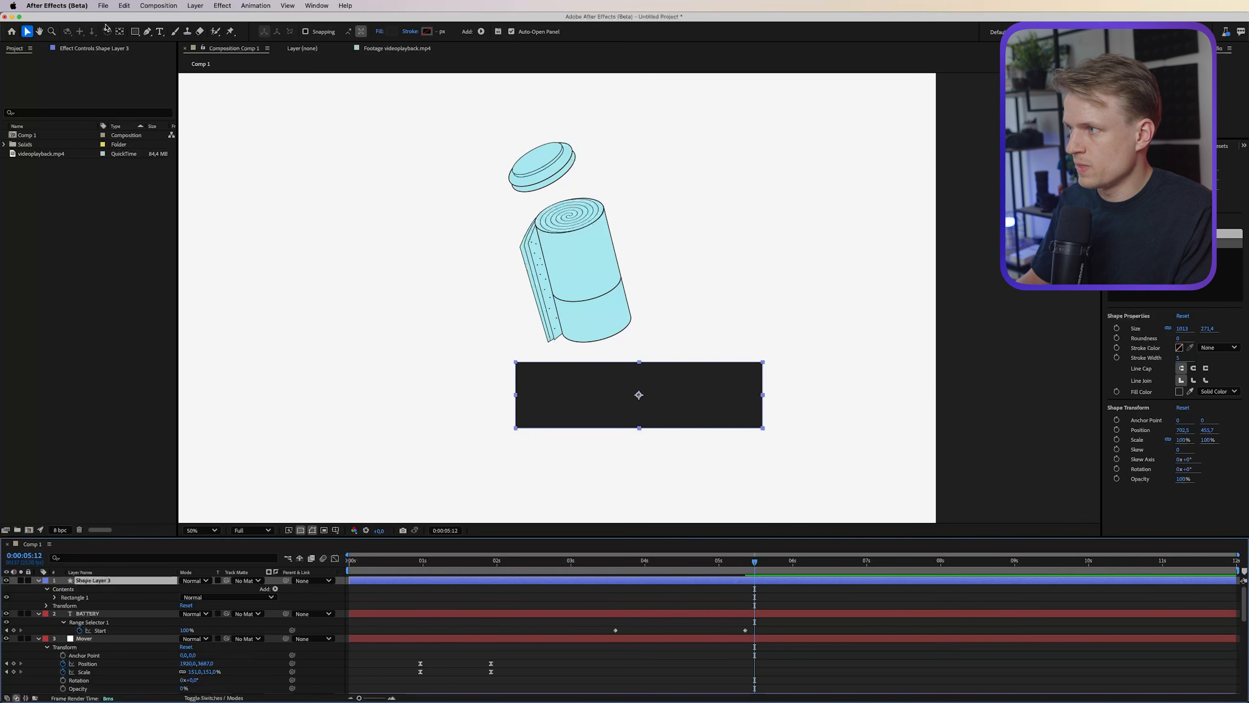
Move the rectangle's anchor point to the middle of its left edge and set its horizontal scale to 0%.
click(119, 32)
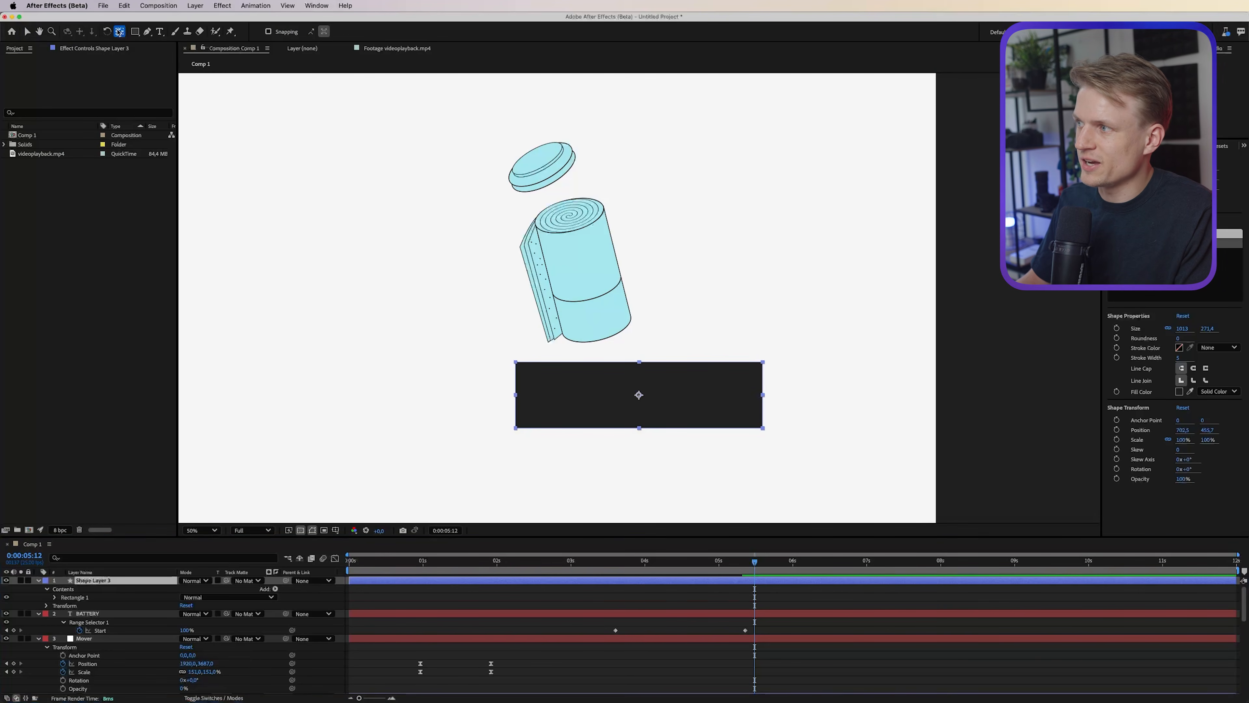
drag(634, 395, 516, 396)
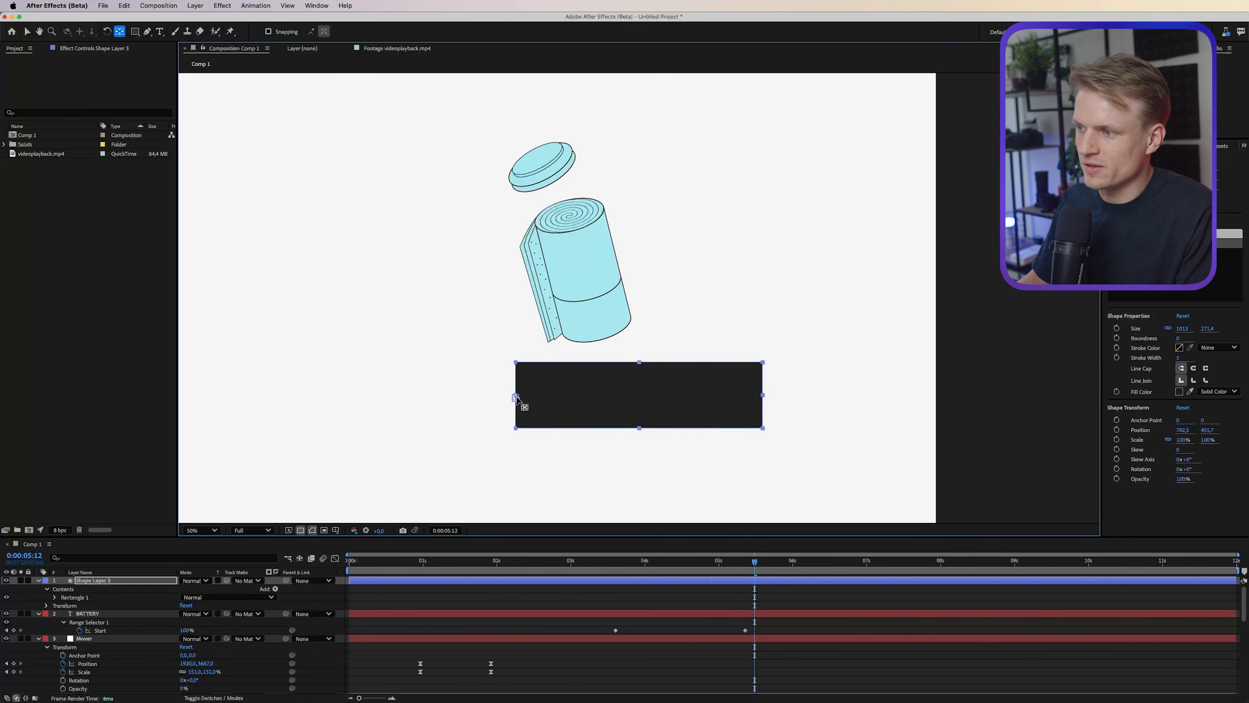
key(s)
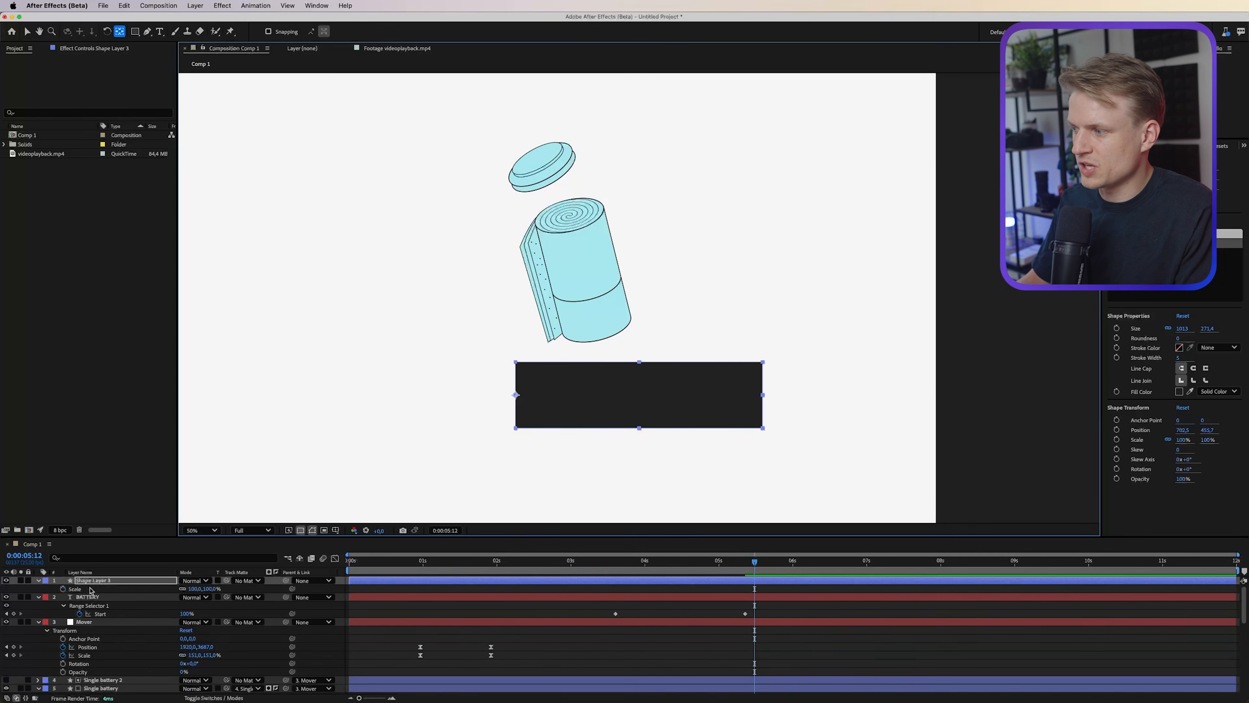
mouse_move(195, 588)
mouse_down()
mouse_move(162, 592)
mouse_move(192, 589)
mouse_up()
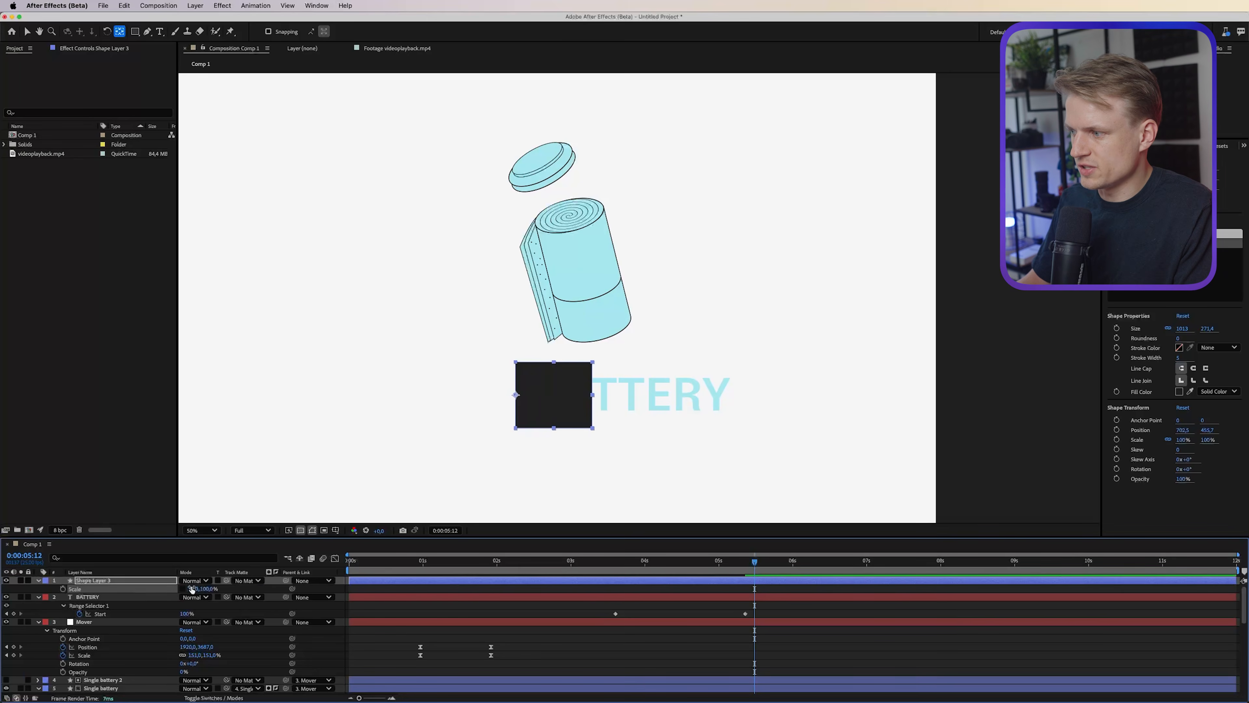
click(192, 589)
key(Return)
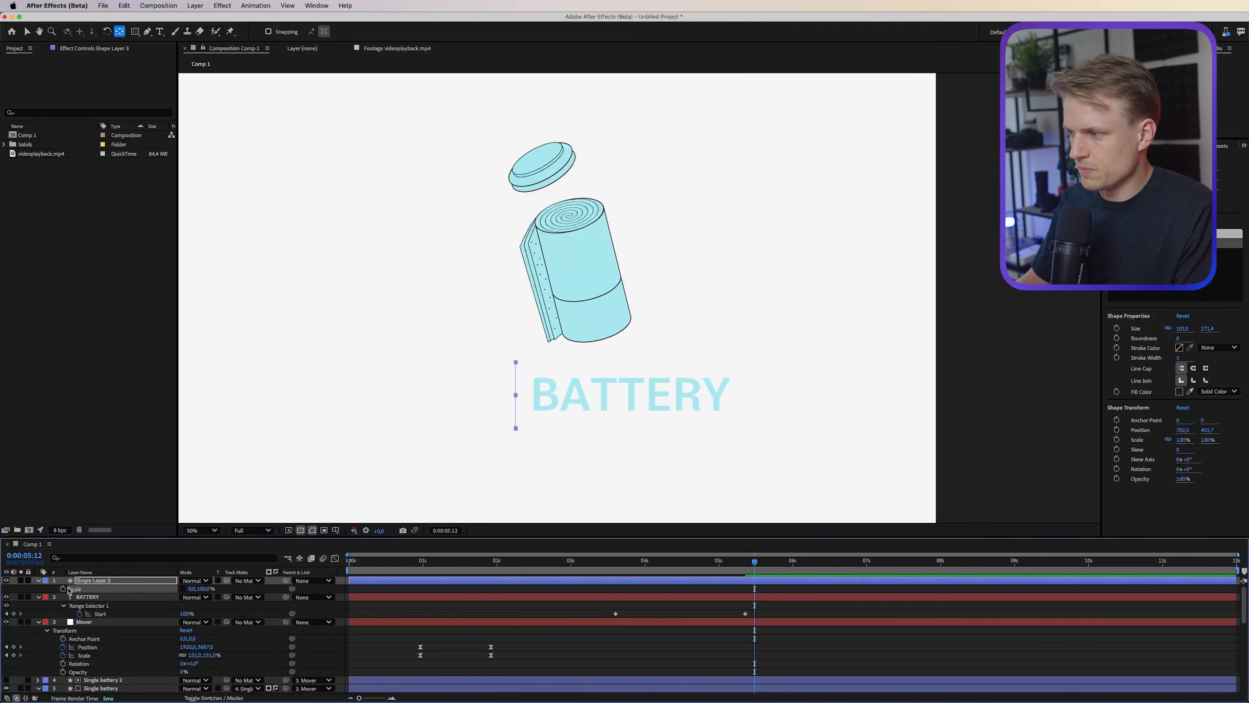
Keyframe the rectangle's Scale, aligning the first keyframe with the text reveal's start and setting the width to 100% at 5:09.
click(63, 589)
drag(605, 592, 616, 590)
text(j)
text(1)
text(00)
key(Return)
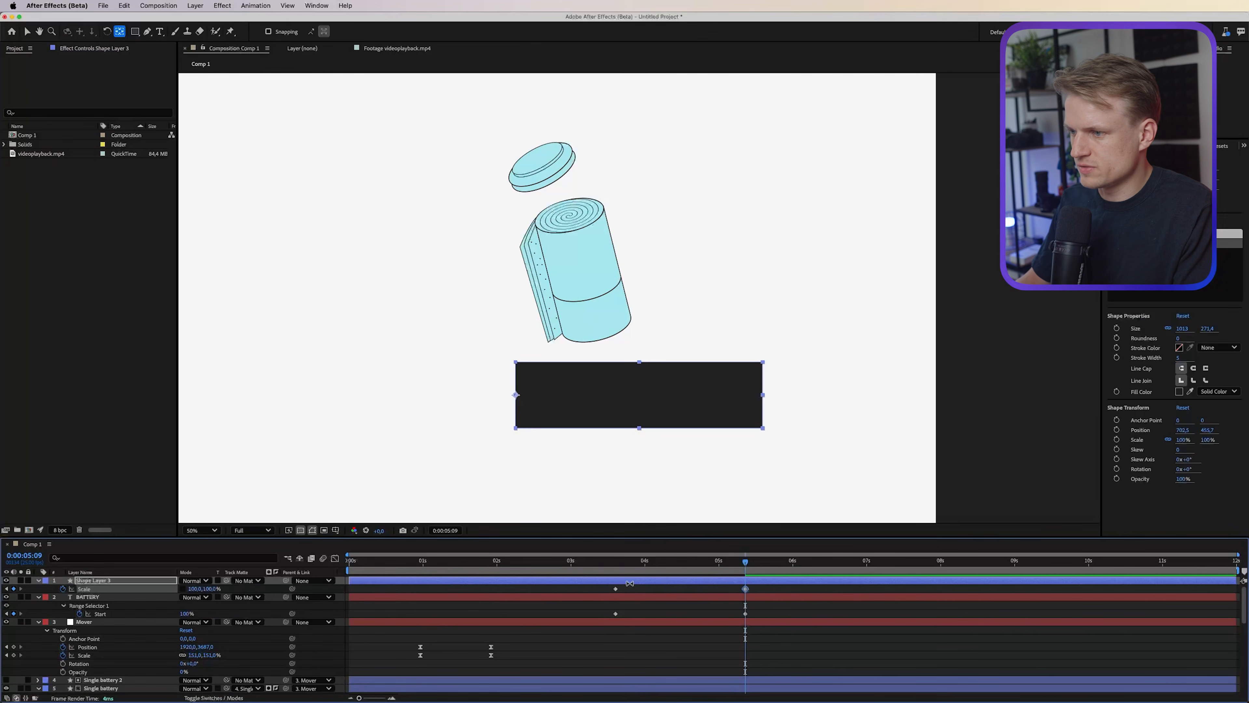
Place Shape Layer 3 directly beneath the BATTERY text layer and play back the title reveal.
drag(82, 579, 82, 618)
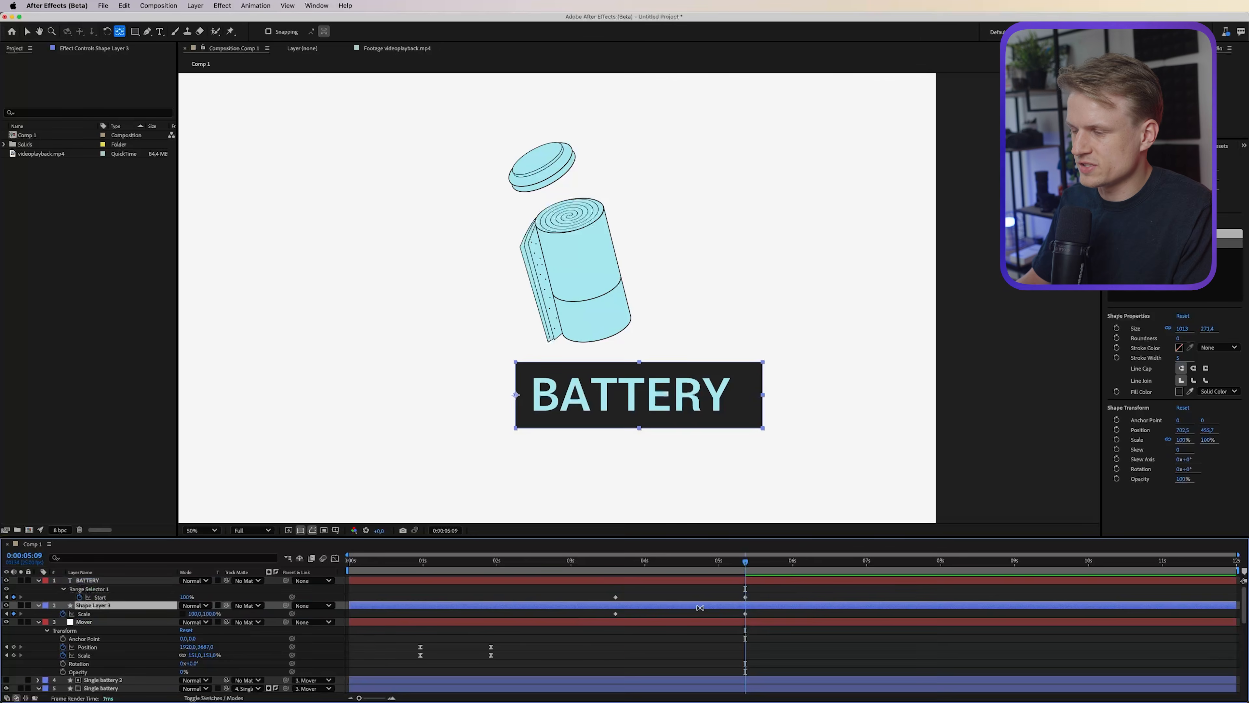
click(598, 572)
key(space)
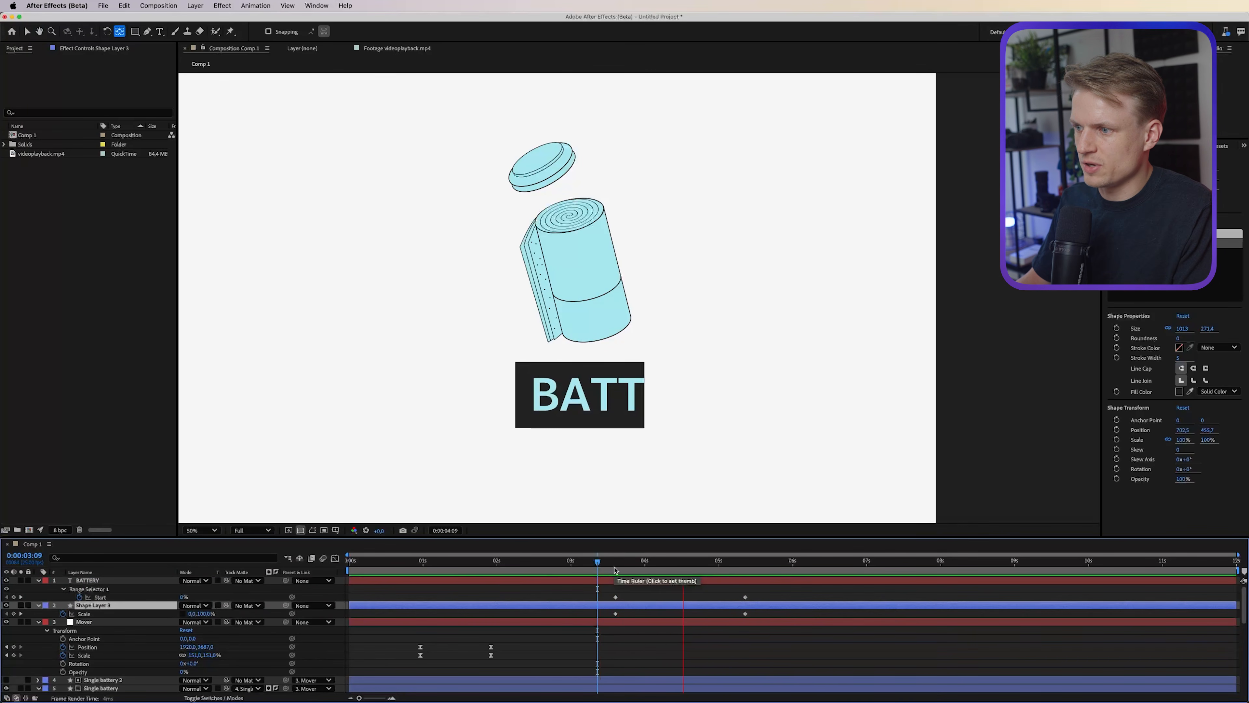
key(space)
Shorten the text and rectangle animations, ending the rectangle's Scale at 4:11 with a 94.6% width, and preview them.
drag(745, 614, 710, 606)
mouse_move(699, 561)
mouse_down()
mouse_move(591, 561)
mouse_move(692, 562)
mouse_up()
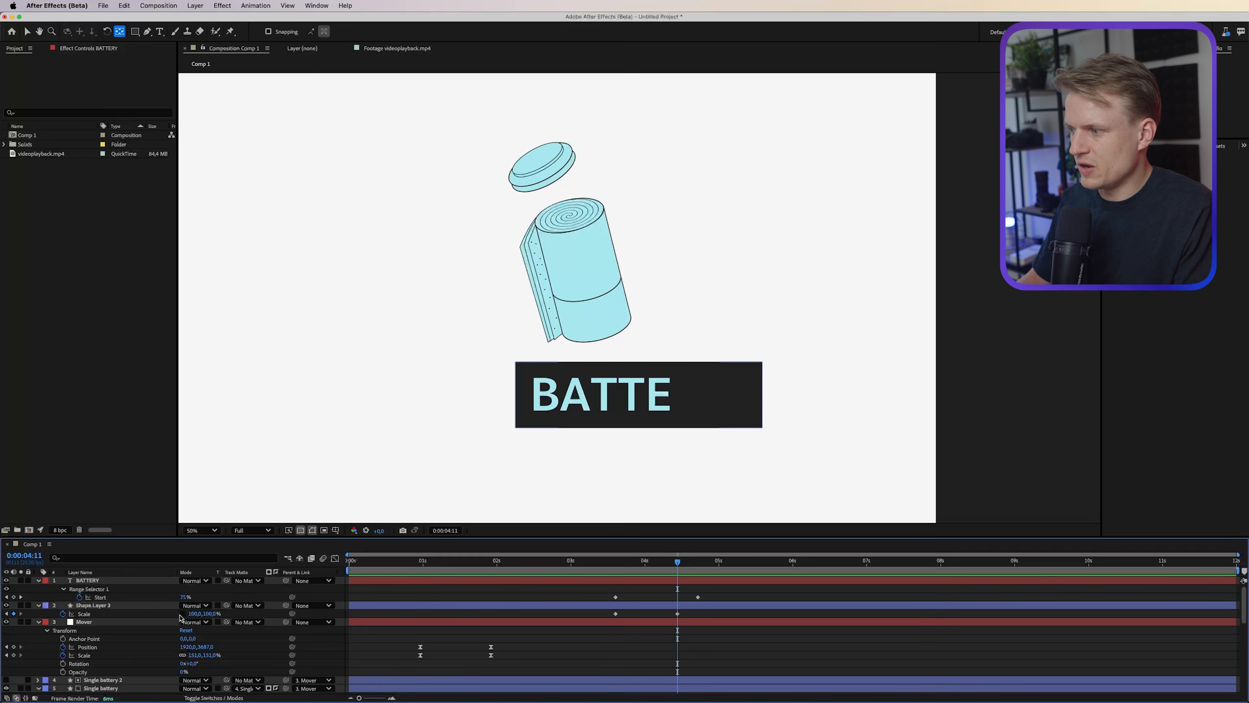
drag(191, 614, 173, 614)
key(space)
key(space)
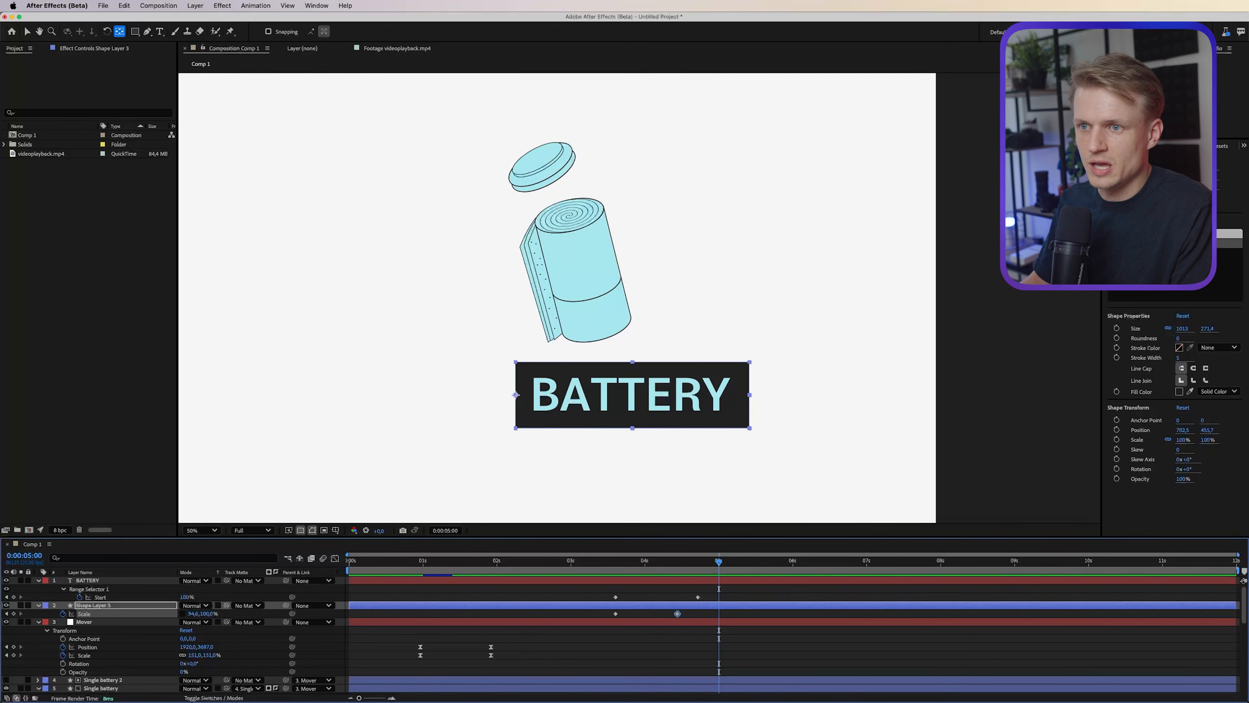
Find the Turbulent Displace effect and apply it to the rectangle on Shape Layer 3.
click(1205, 146)
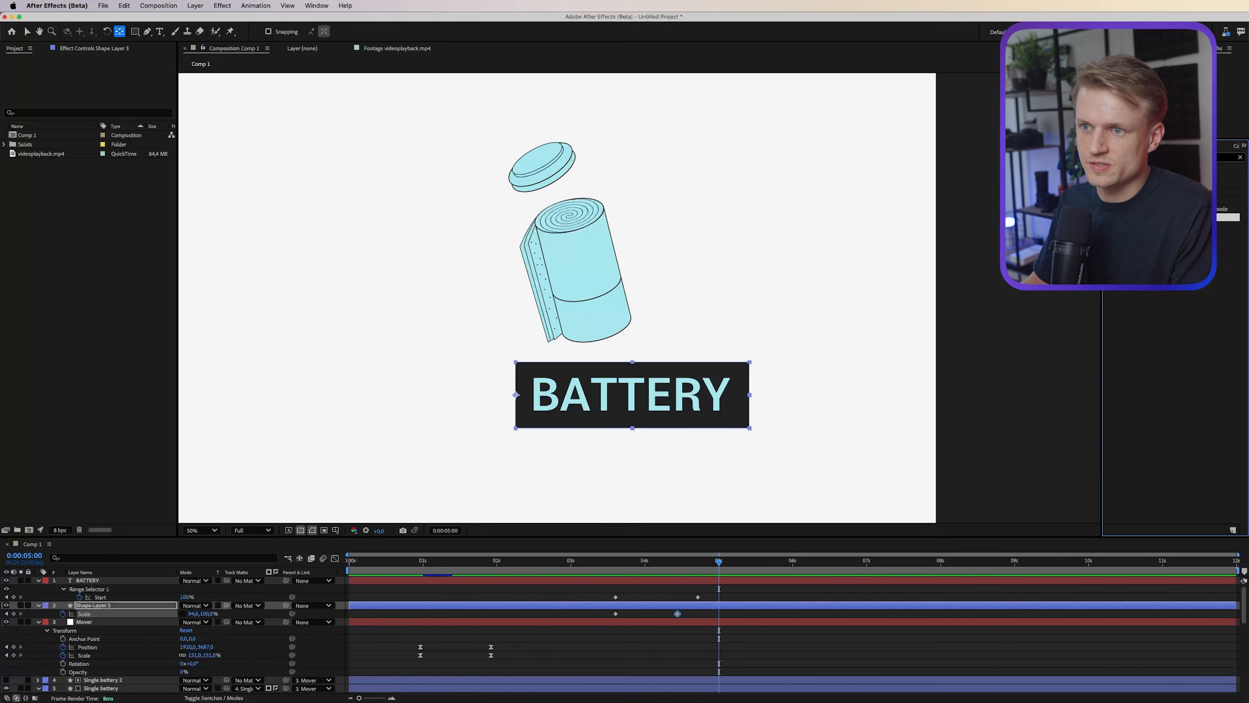
click(1180, 157)
text(drop)
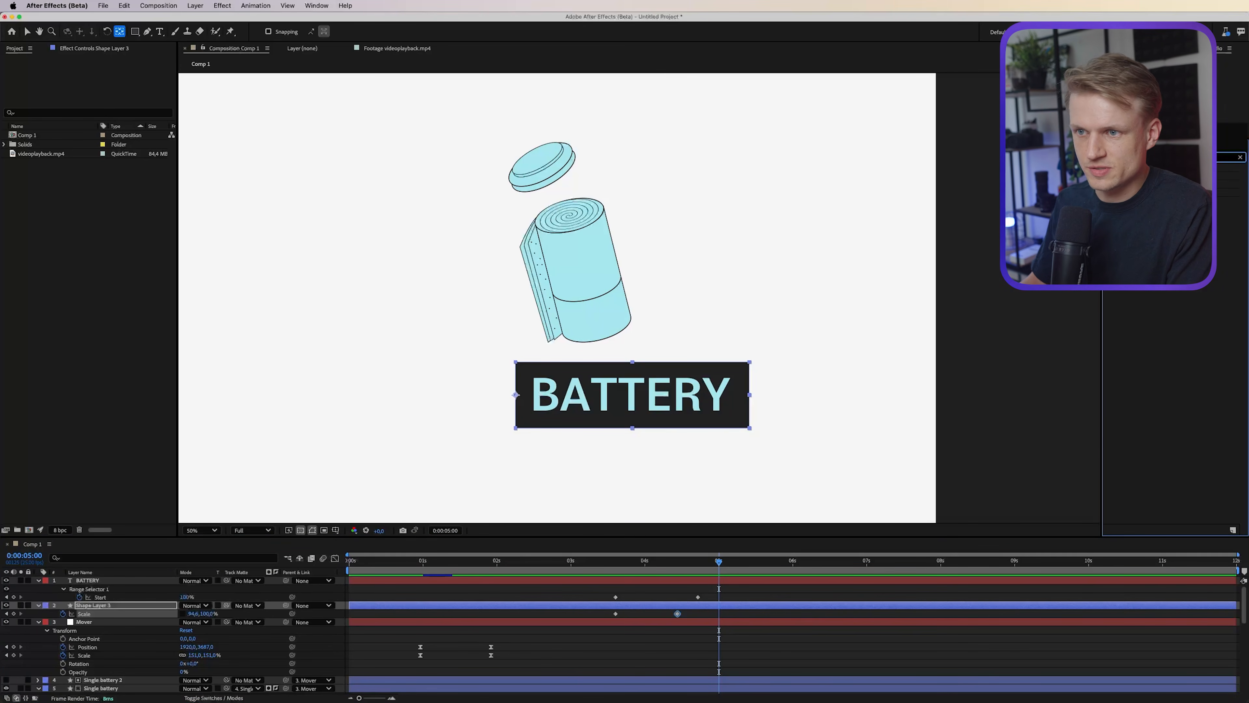
double_click(1180, 178)
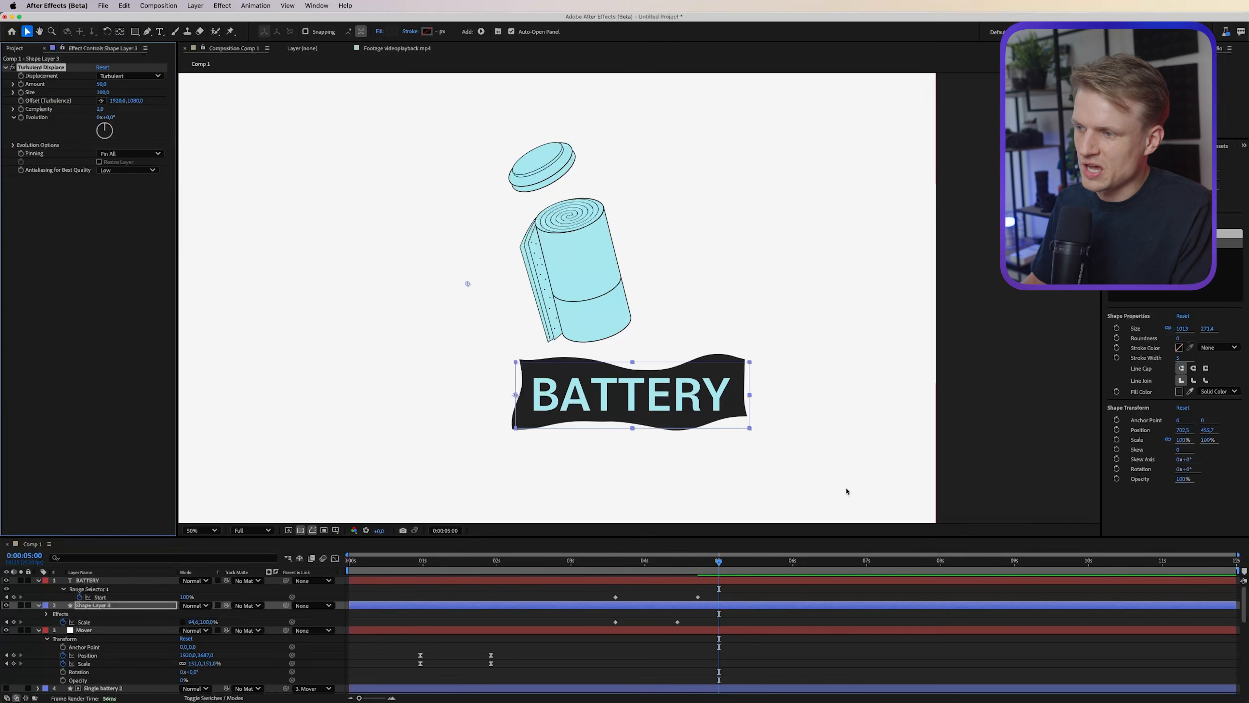
Roughen the rectangle's edges by setting Turbulent Displace Size to 4.3 and Amount to 20, and inspect them up close.
scroll(687, 431, up, 1)
key(space)
drag(687, 431, 649, 284)
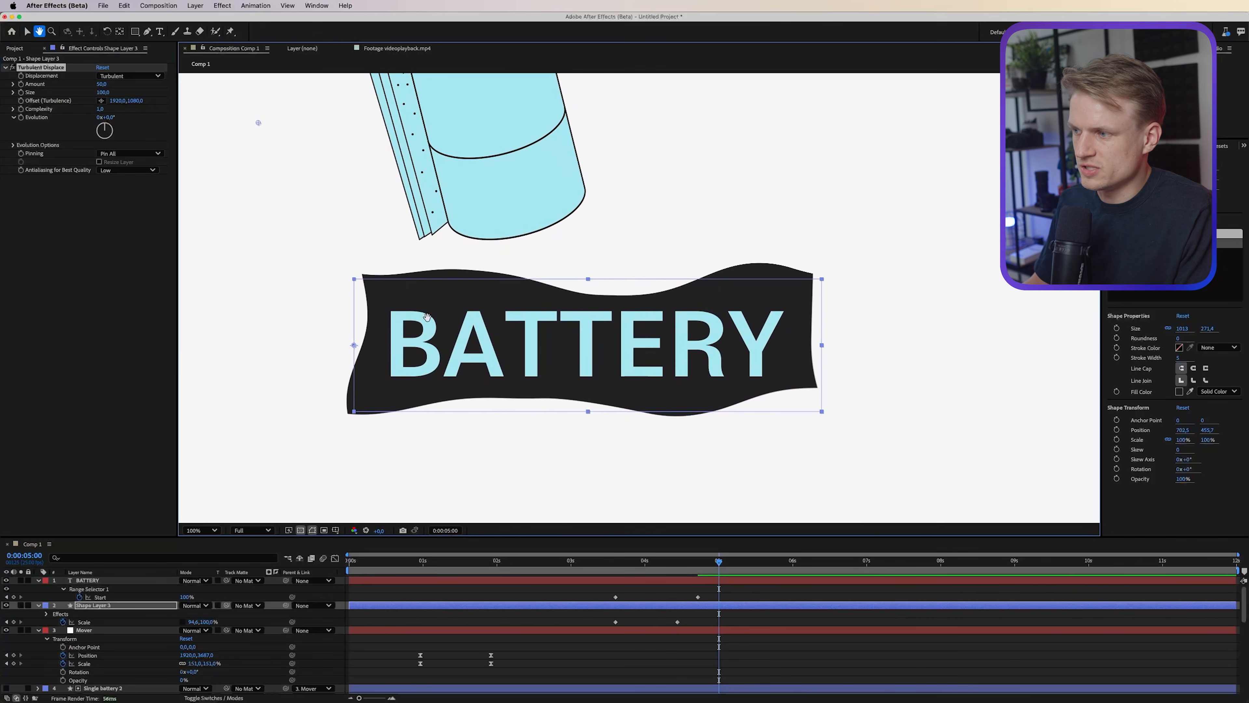
mouse_move(102, 92)
mouse_down()
mouse_move(36, 97)
mouse_move(119, 87)
mouse_up()
click(106, 84)
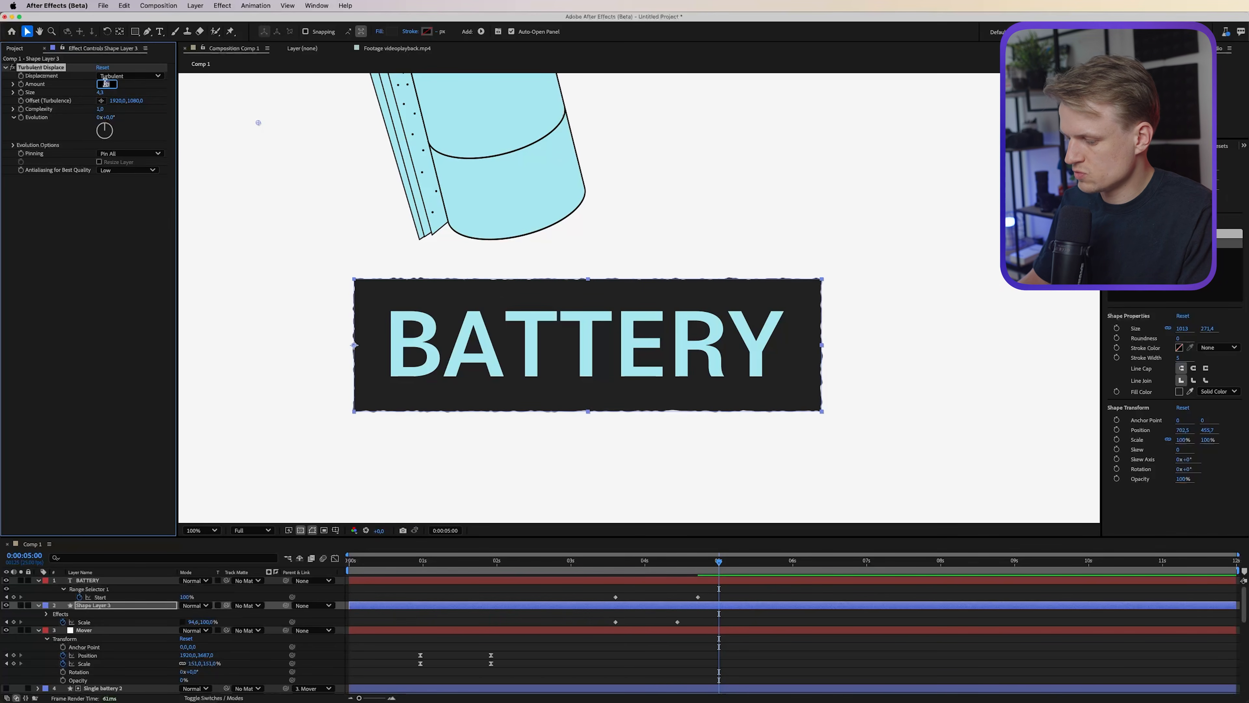
text(20)
key(Return)
key(period)
drag(775, 259, 1123, 231)
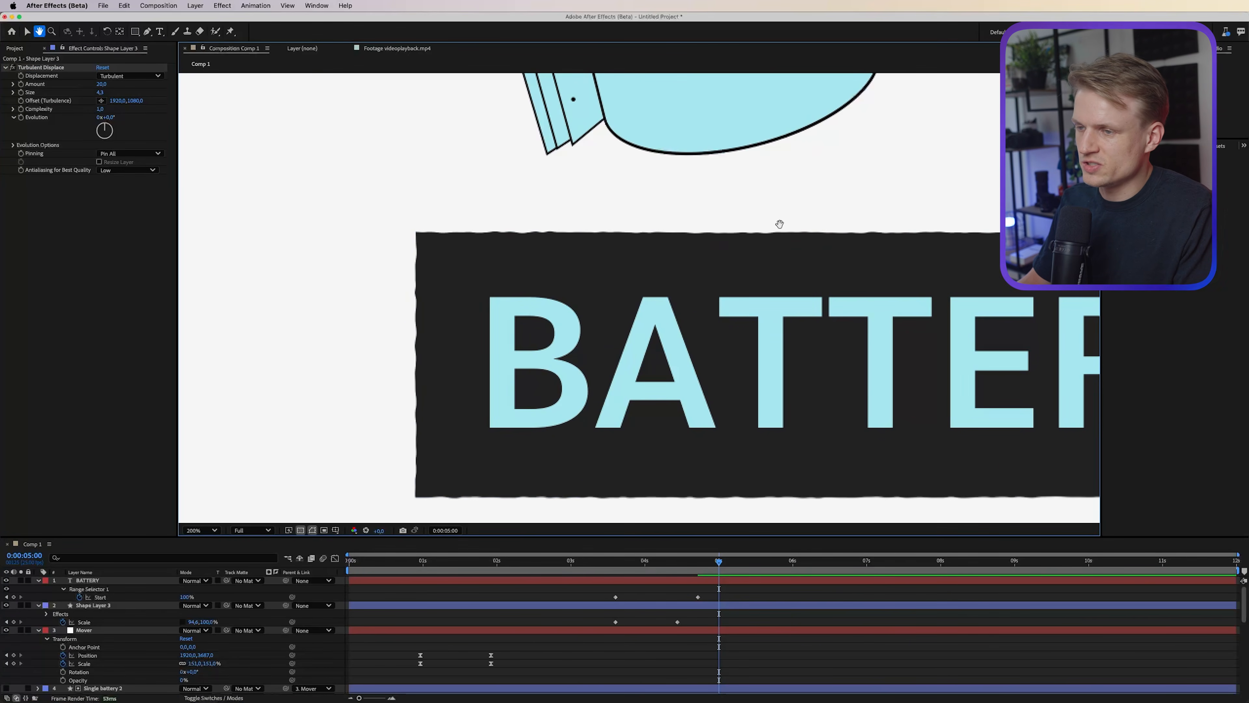
Start the rectangle's Scale animation earlier, at 3:11, and play back the title reveal.
key(comma)
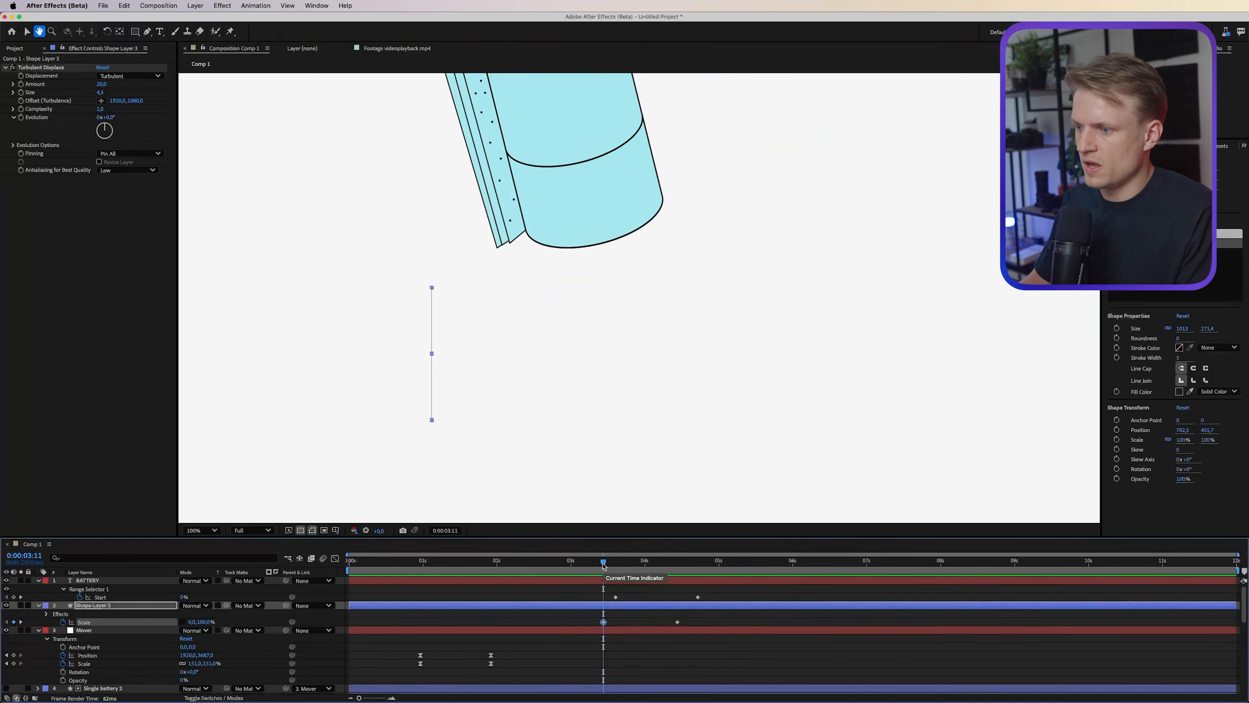
key(space)
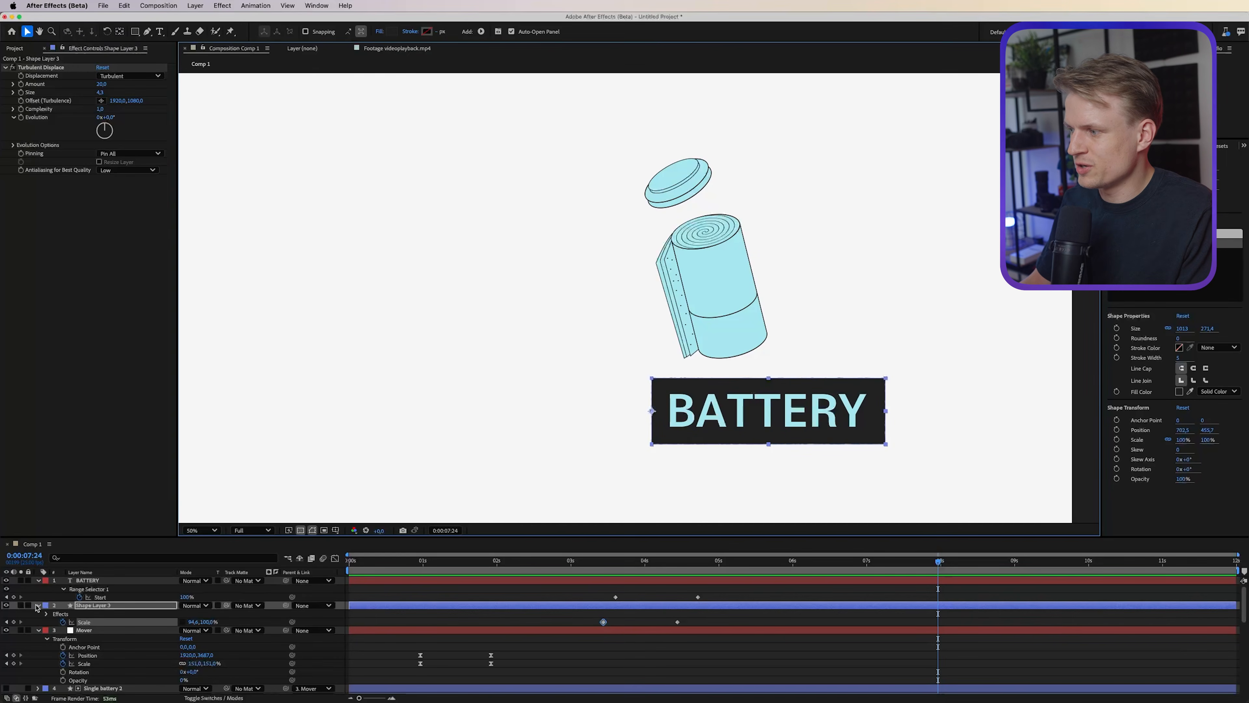
Parent the BATTERY text layer and Shape Layer 3 to the Mover null.
click(37, 606)
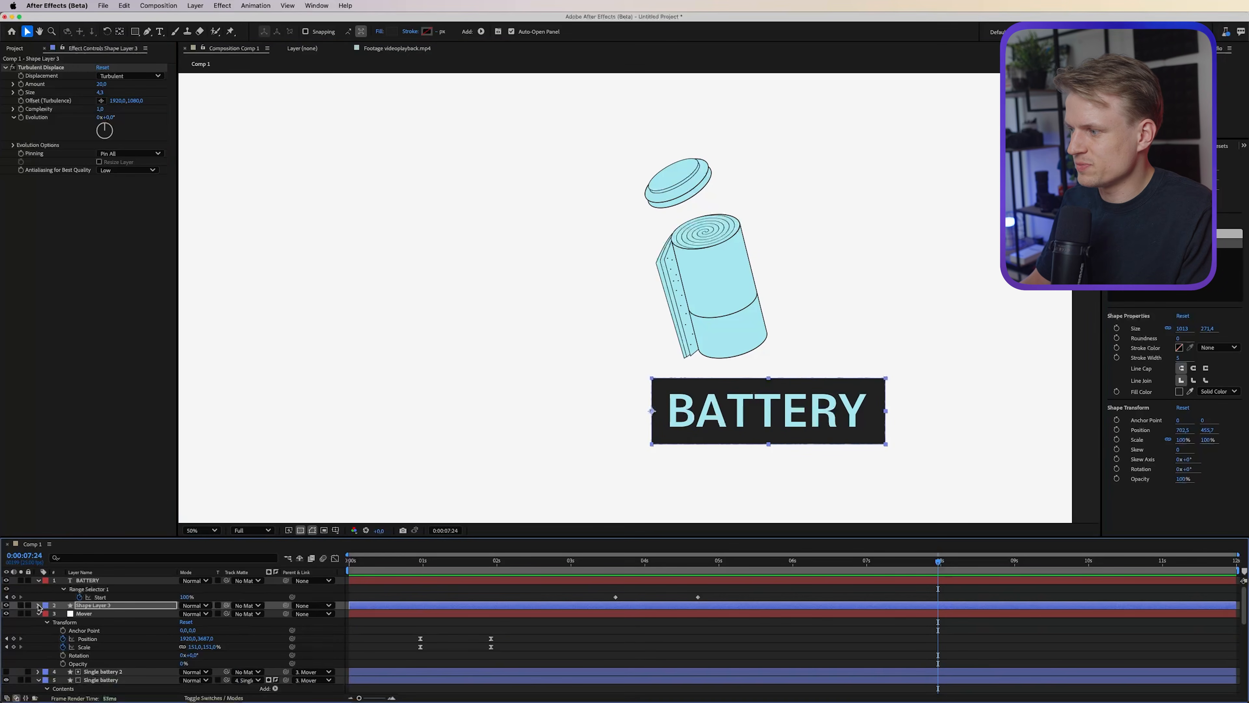
click(94, 581)
shift+click(102, 605)
drag(286, 605, 125, 615)
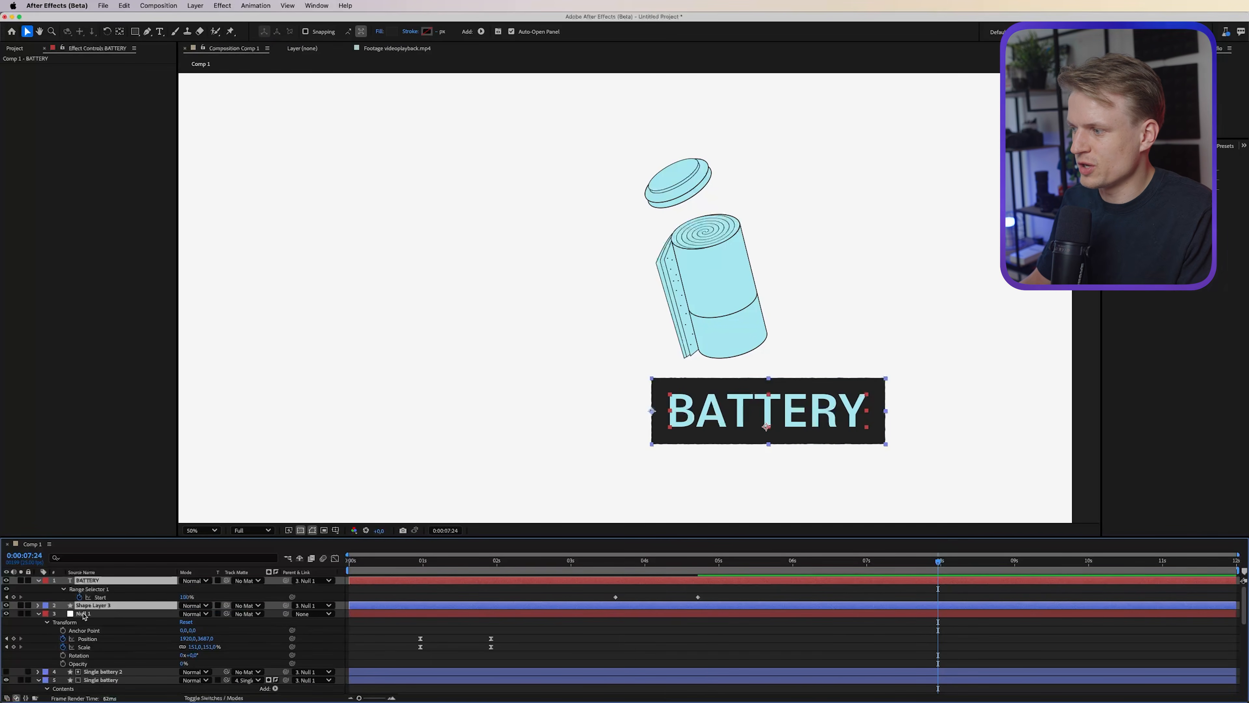
Keyframe the Mover null's Position so the battery and title slide sideways, reaching X 2580 at 5:15.
click(84, 615)
drag(695, 563, 763, 561)
click(14, 638)
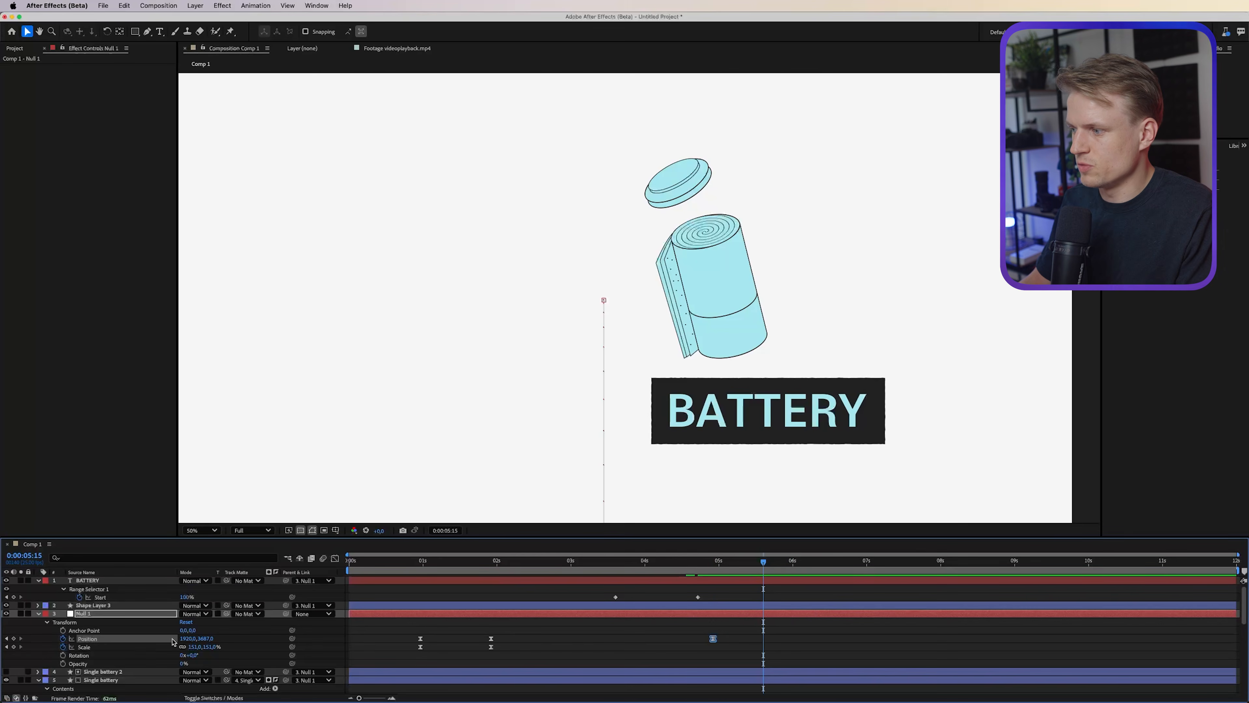
drag(191, 638, 284, 639)
Draw a dark filled circle about 120 px wide, without a stroke, at the outer edge of the battery's dotted flaps.
click(134, 31)
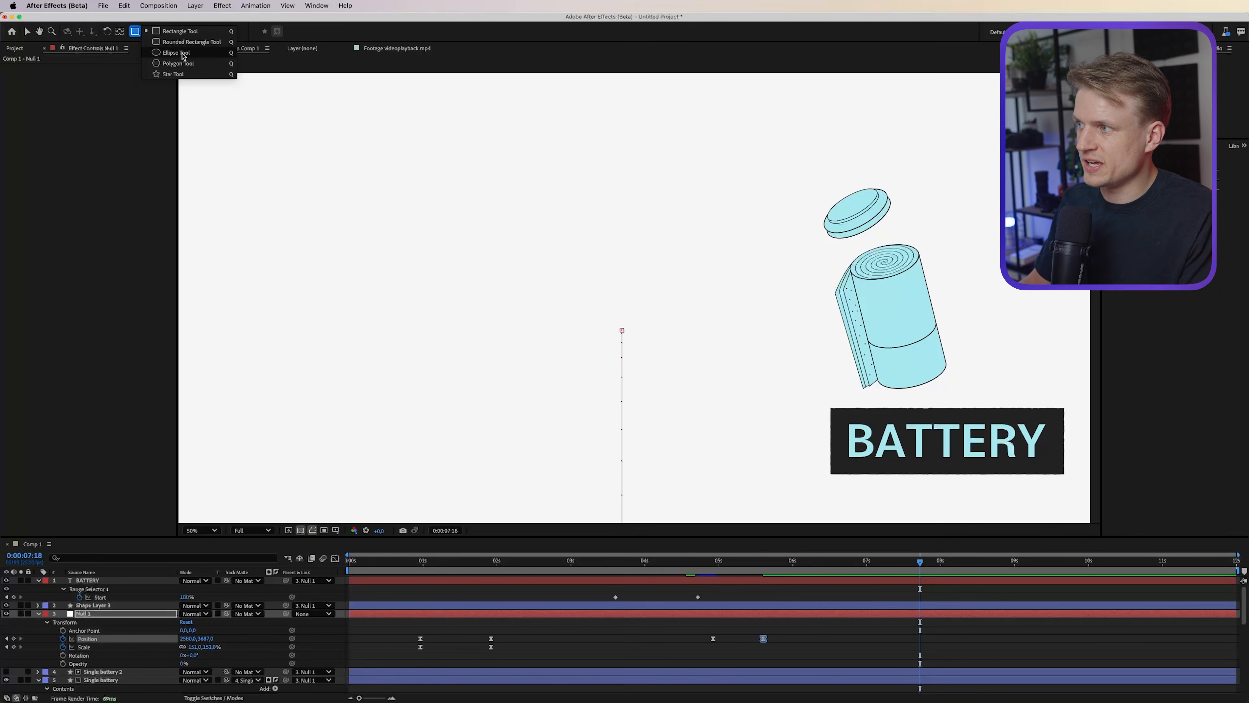
click(177, 52)
click(827, 594)
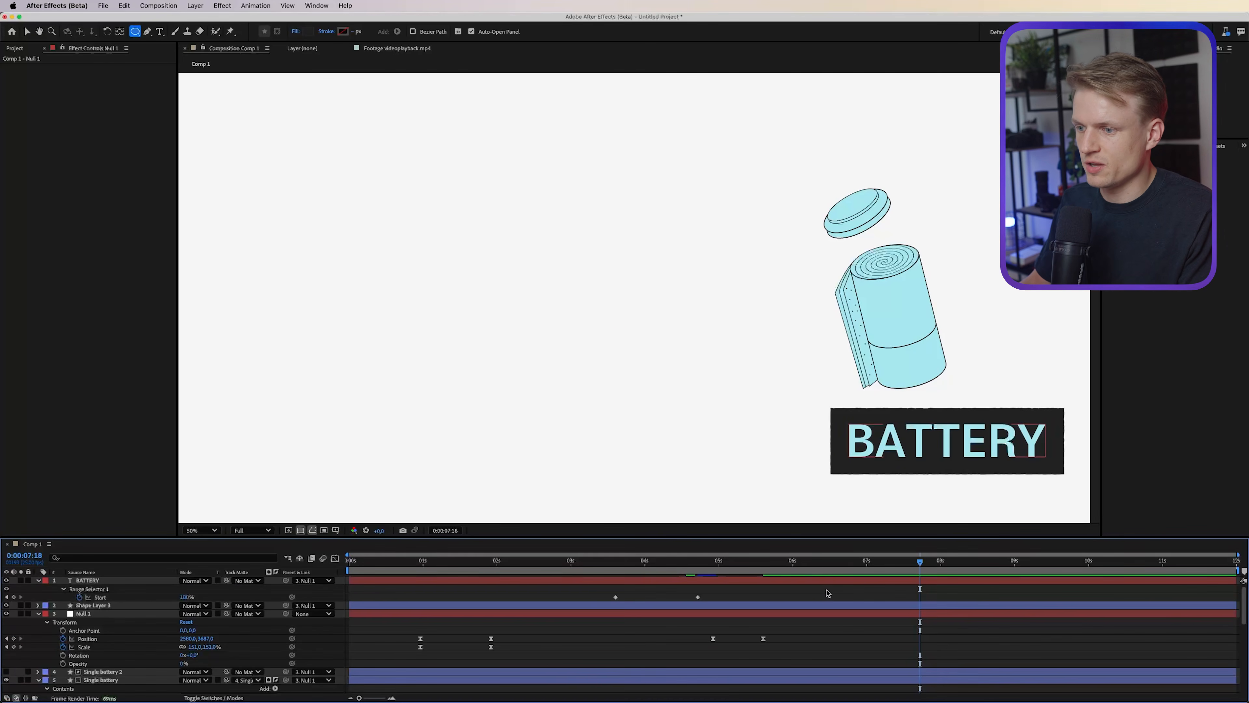
click(306, 31)
key(Escape)
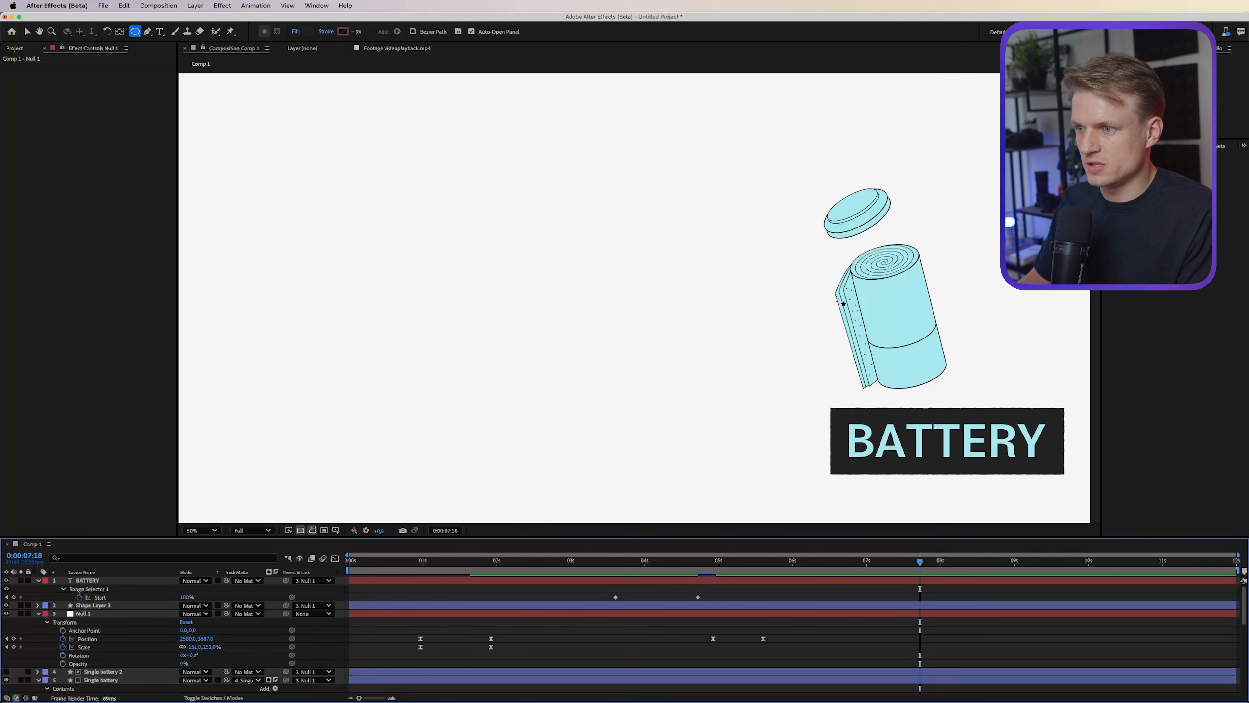
mouse_move(839, 297)
mouse_down()
mouse_move(810, 329)
mouse_move(827, 313)
mouse_up()
key(v)
Trim the start of the circle's layer to 5:15 and play back its appearance.
click(765, 568)
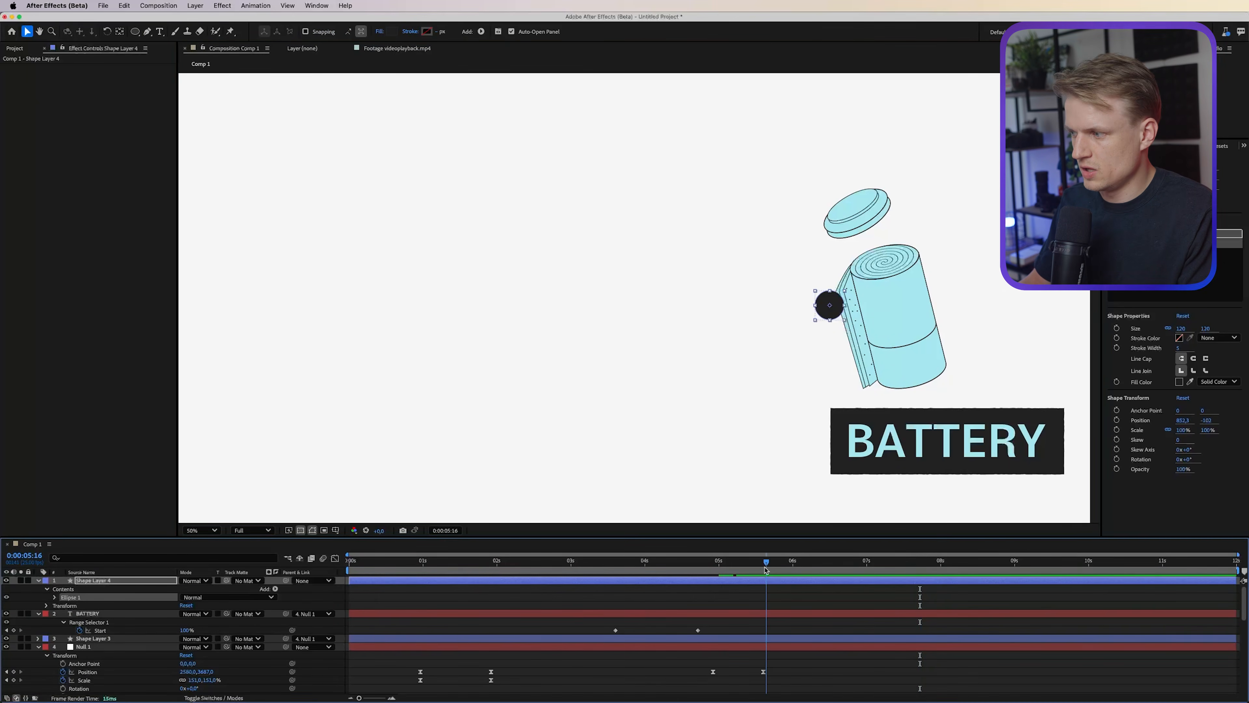
key(alt+bracketleft)
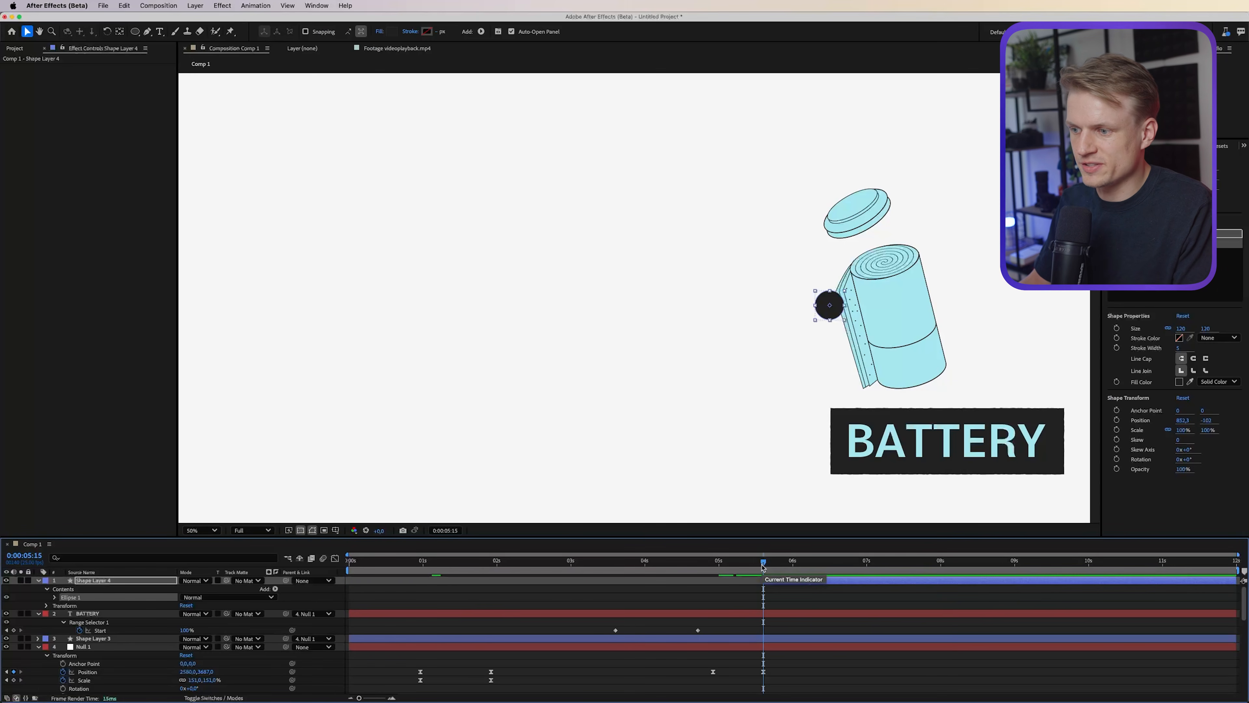
drag(764, 563, 752, 565)
key(space)
Draw a straight horizontal line with a dark stroke and no fill, extending from the circle away from the battery.
click(147, 31)
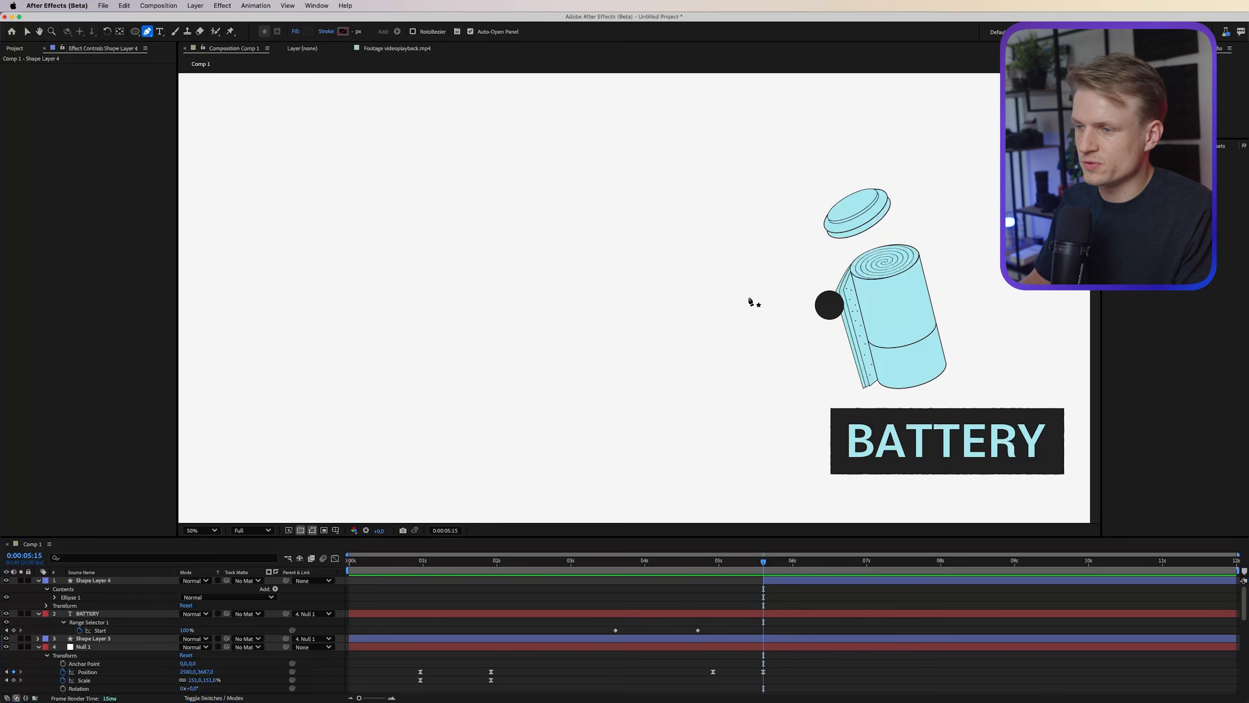
click(297, 33)
click(574, 337)
click(669, 390)
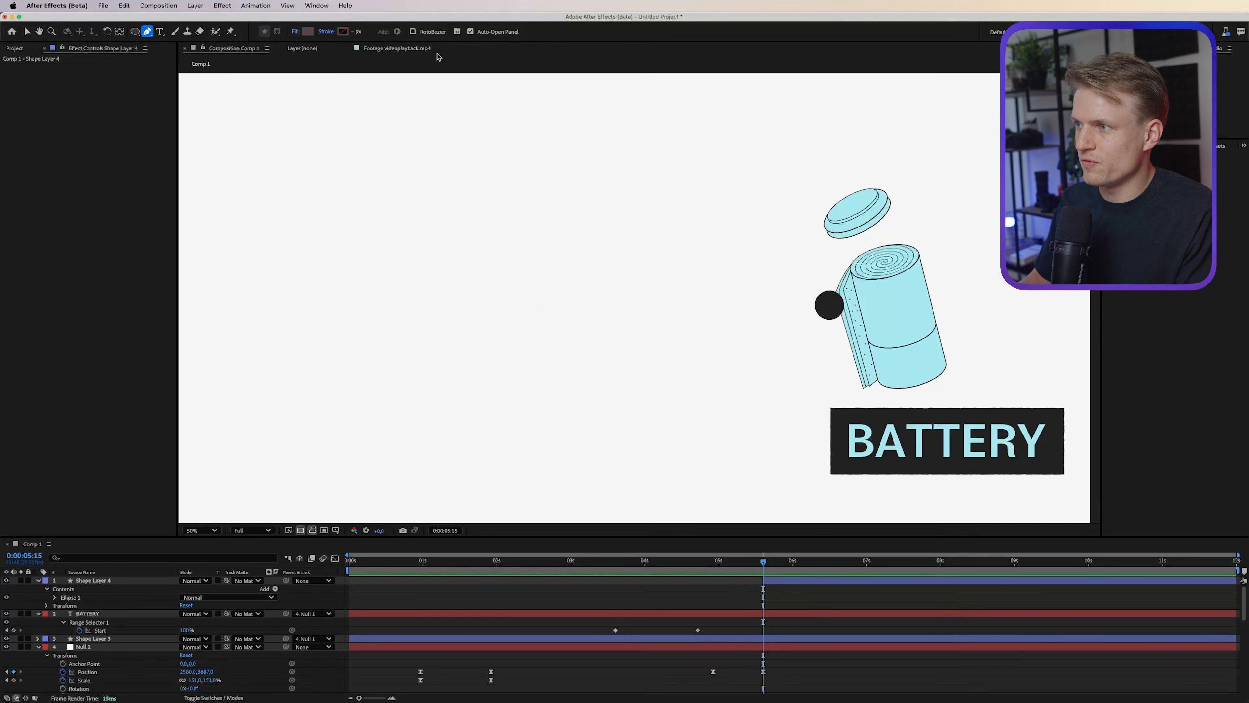
click(343, 32)
key(Return)
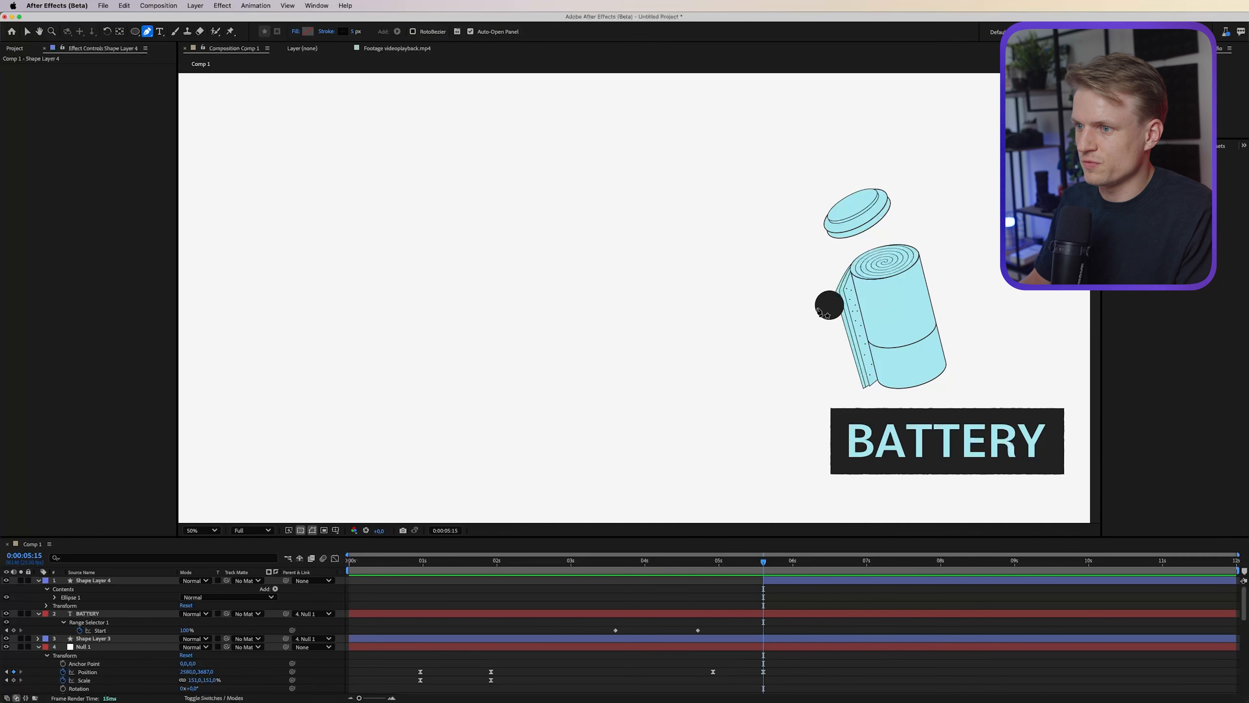
click(816, 306)
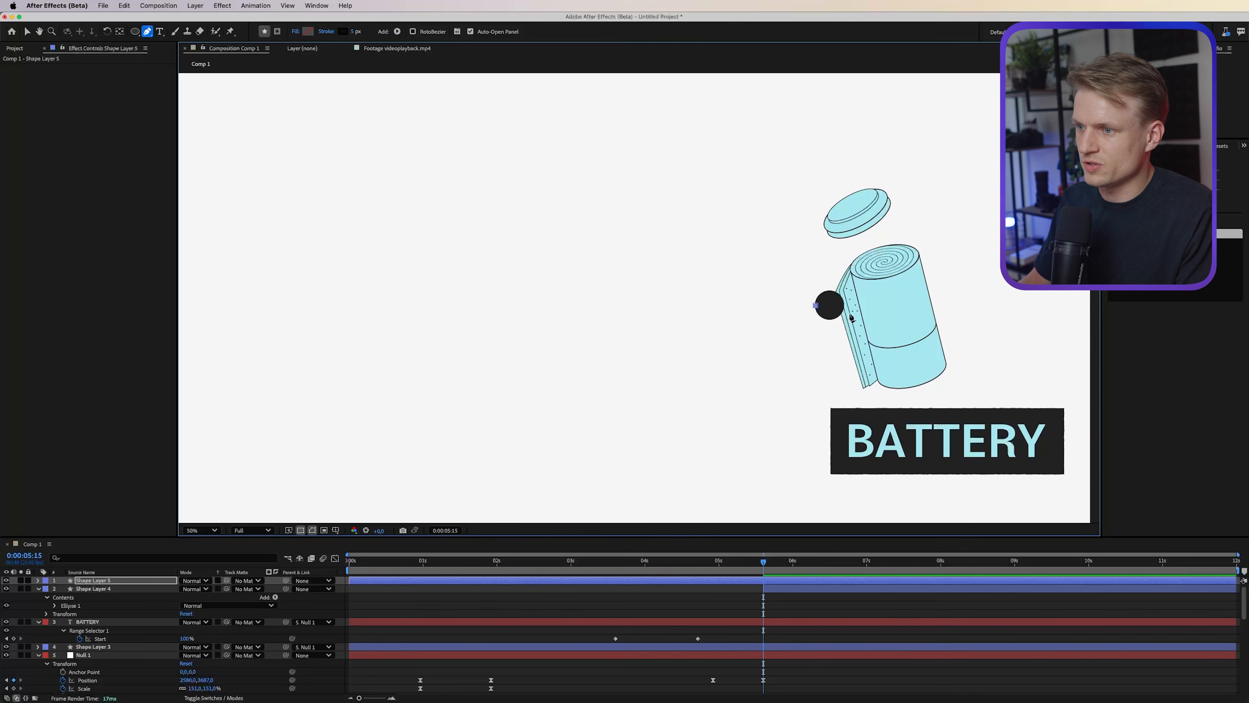
click(630, 306)
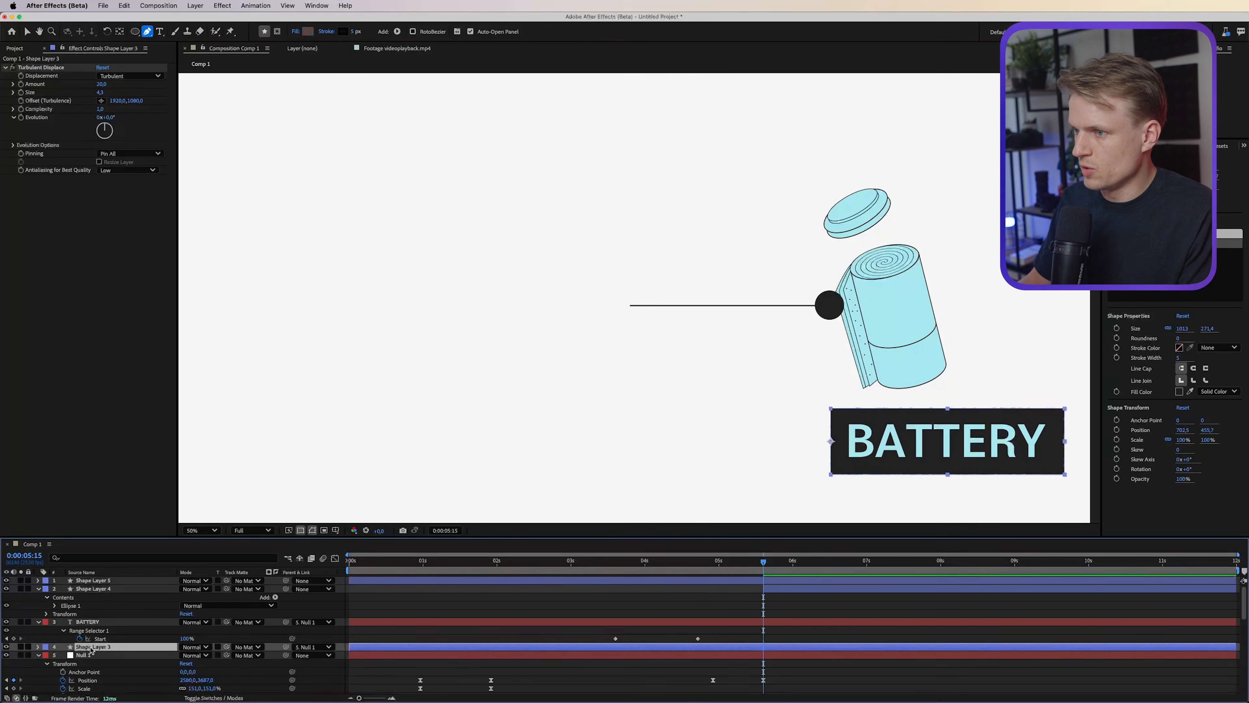
Copy the Turbulent Displace effect from Shape Layer 3 to the line on Shape Layer 5 and inspect its roughness up close.
click(41, 68)
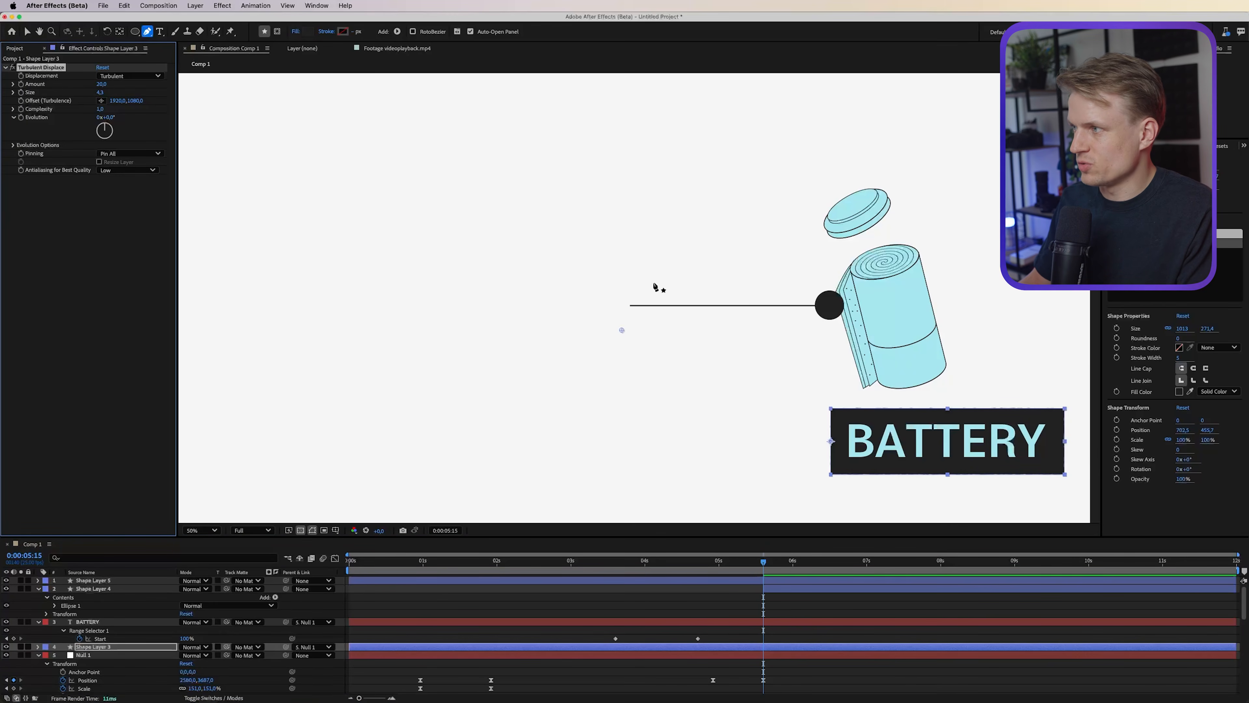
click(99, 581)
key(super+v)
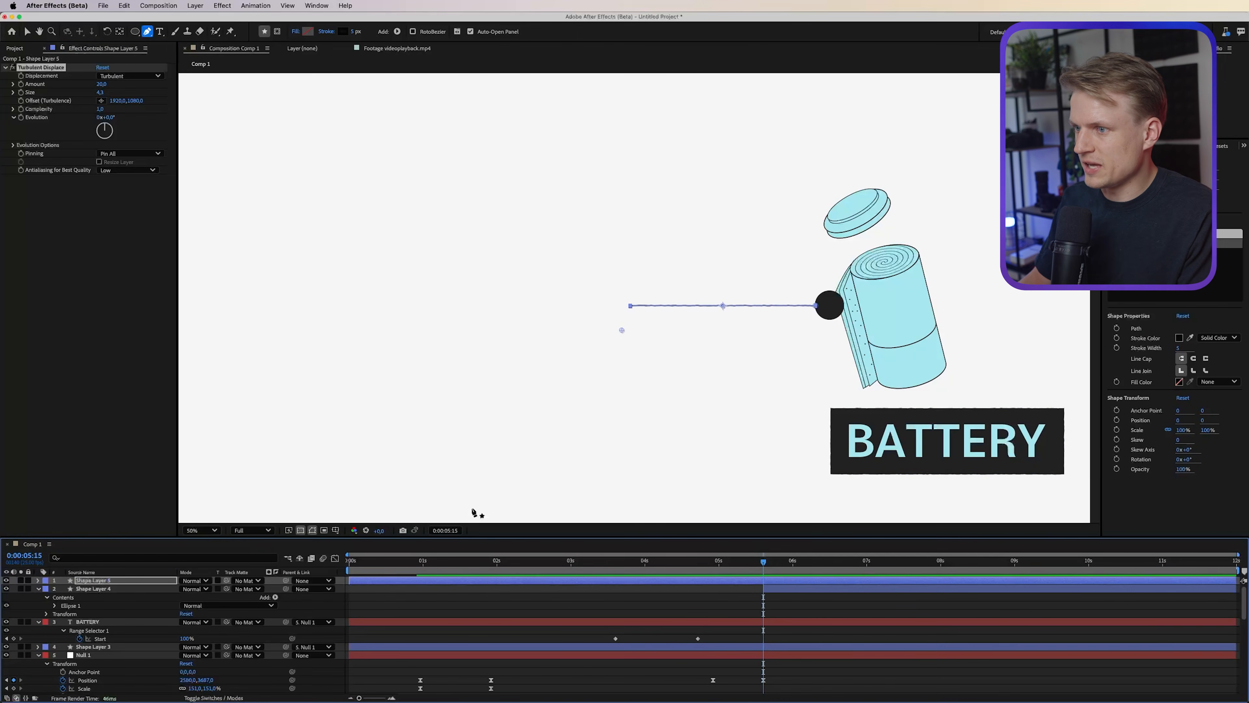
key(period)
key(period)
drag(865, 326, 388, 337)
scroll(974, 344, down, 4)
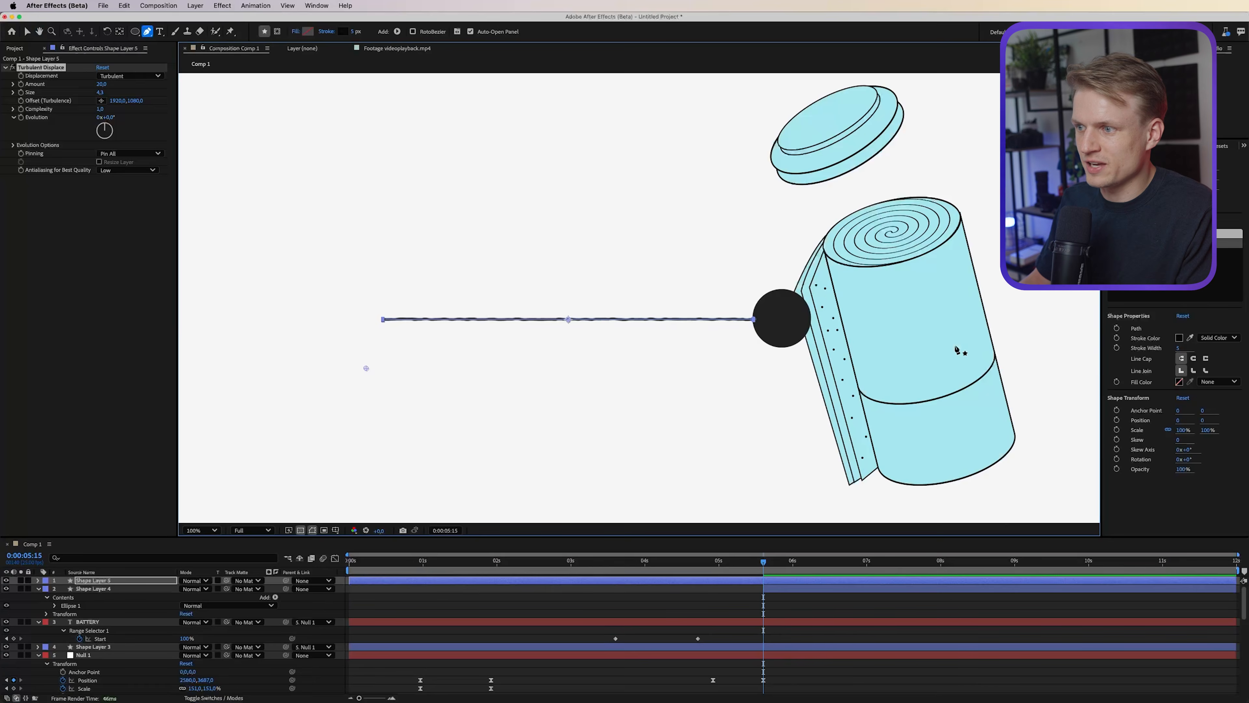
scroll(811, 355, up, 4)
key(g)
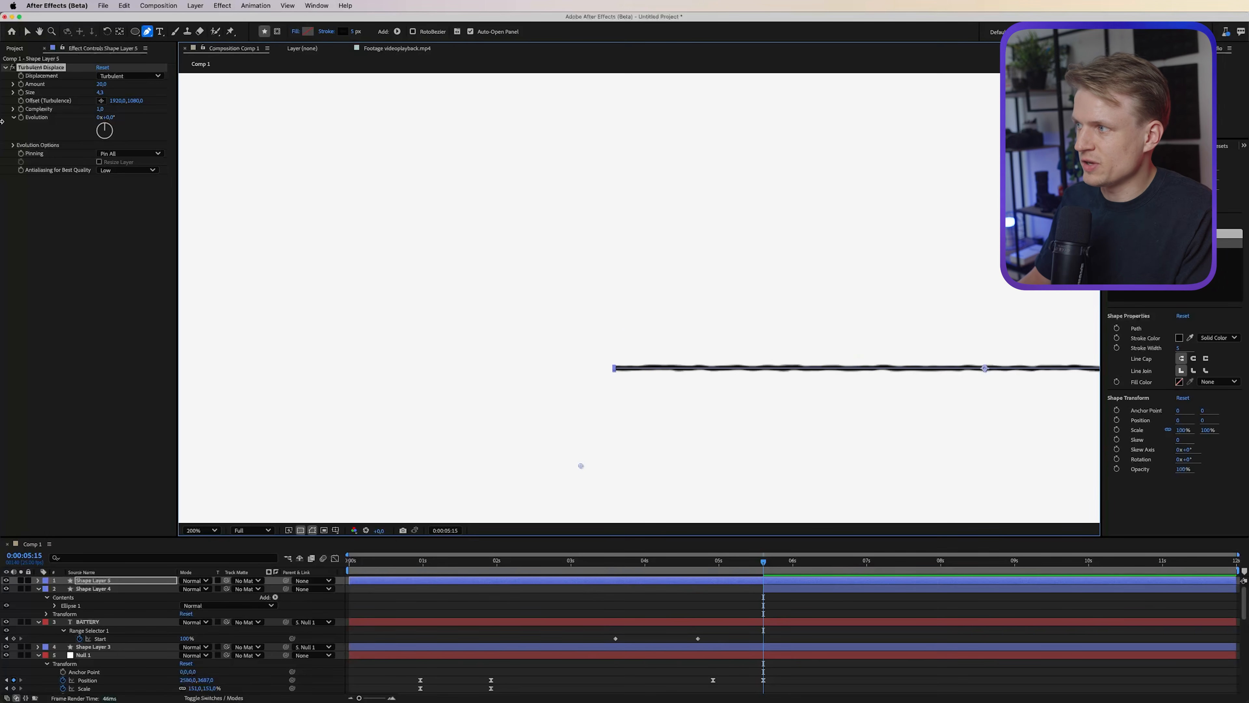
scroll(499, 289, down, 2)
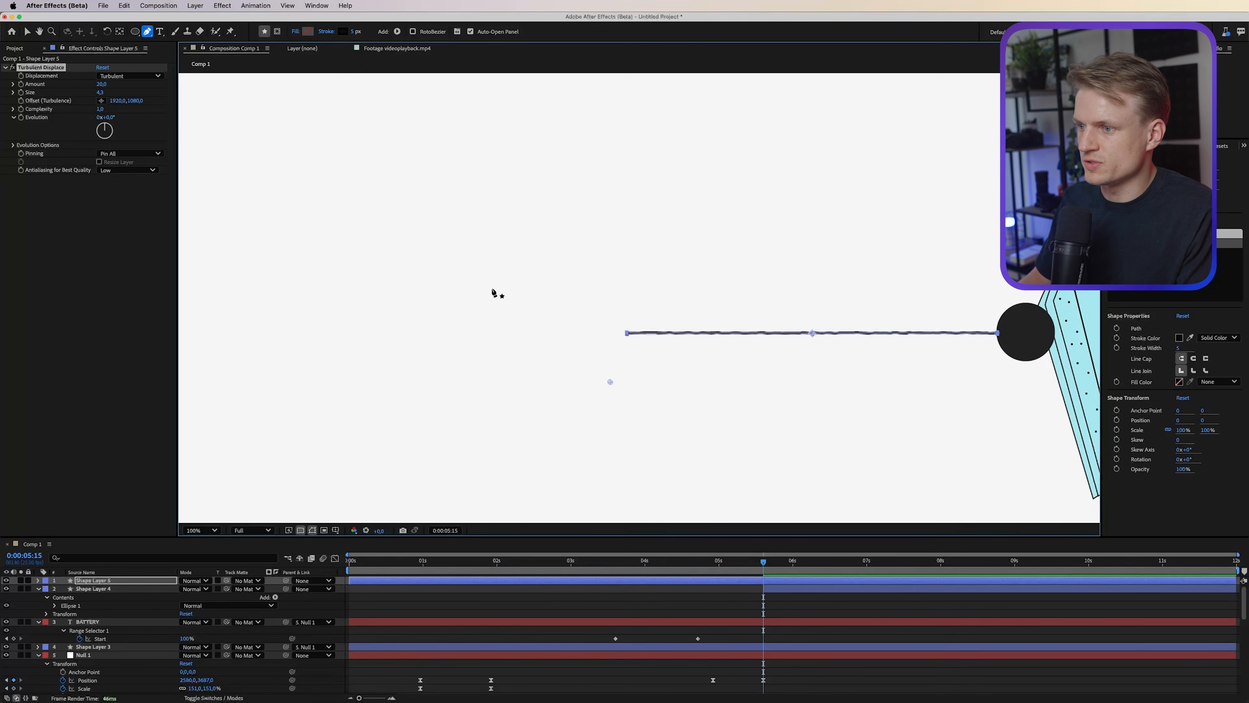
Add Trim Paths to the line and animate its End from 0% at 5:15 to 100% at 6:01.
click(38, 580)
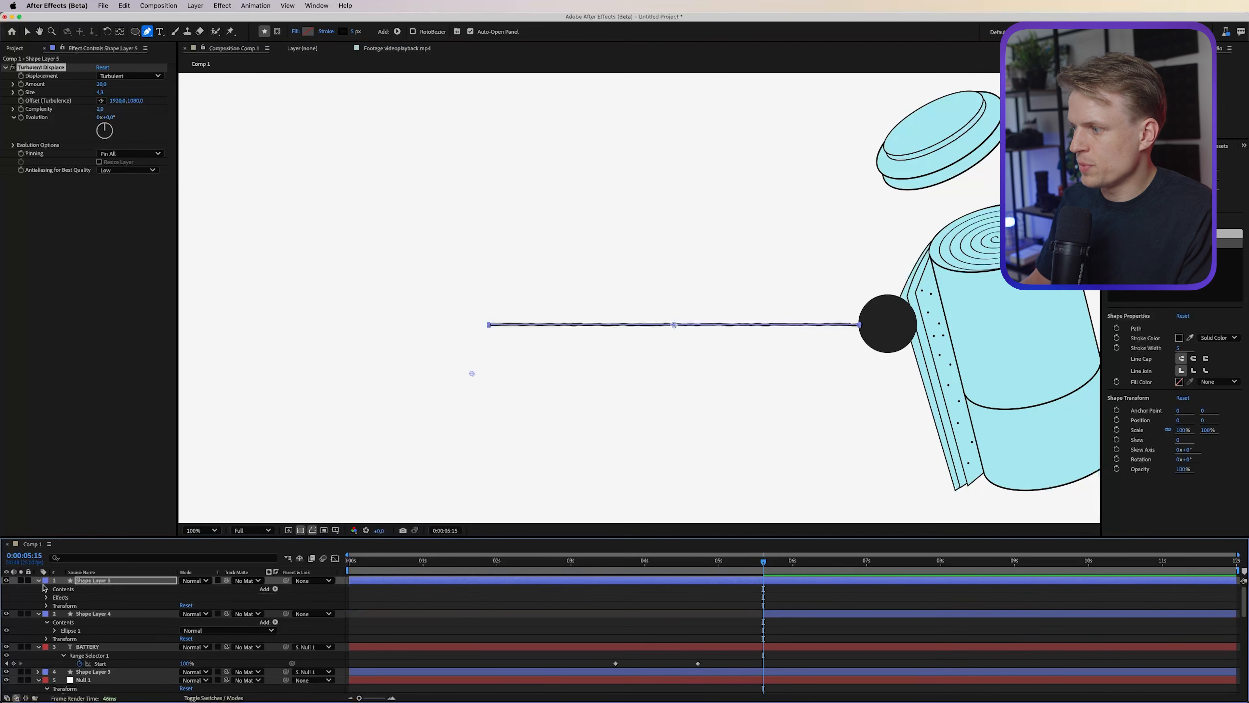
click(276, 589)
click(305, 650)
click(55, 605)
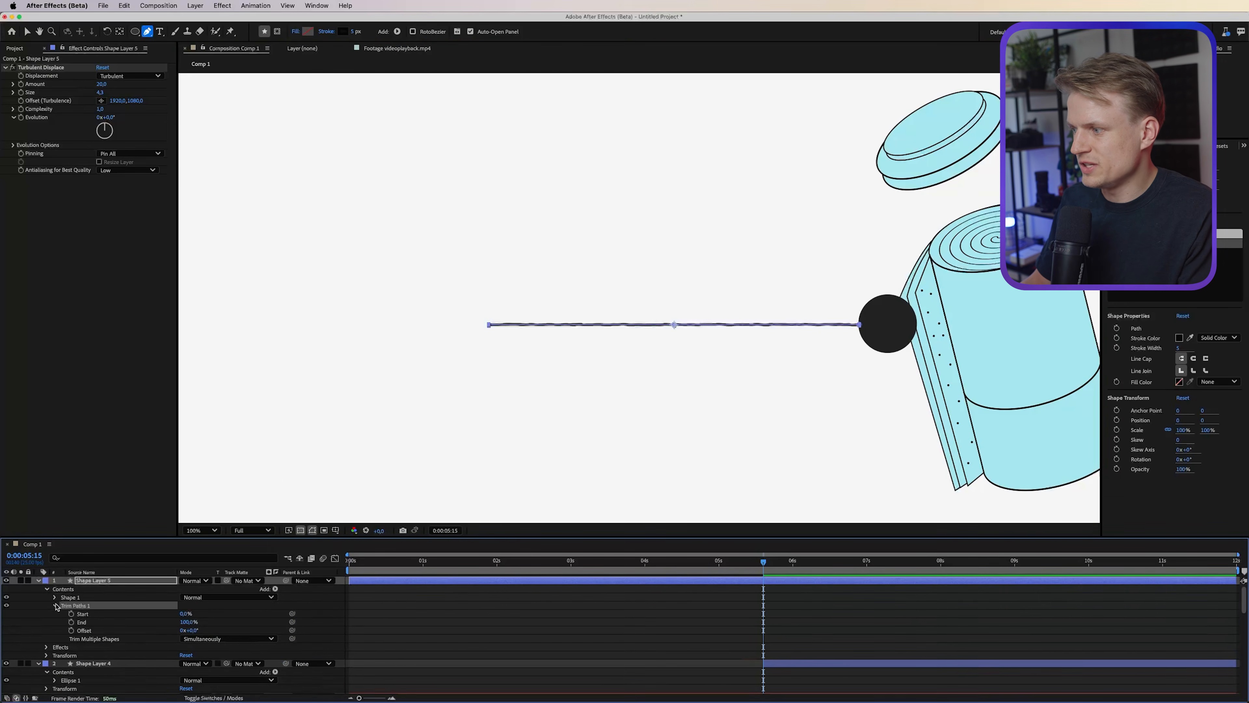
click(71, 622)
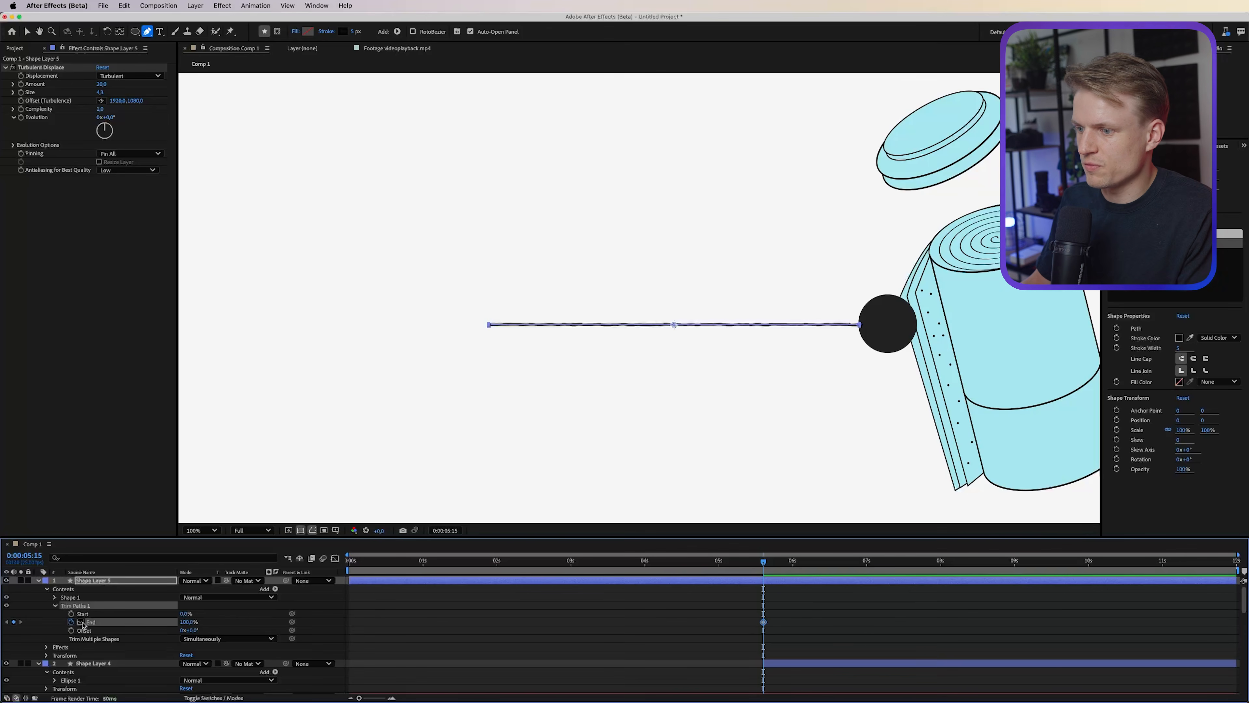
drag(763, 622, 796, 622)
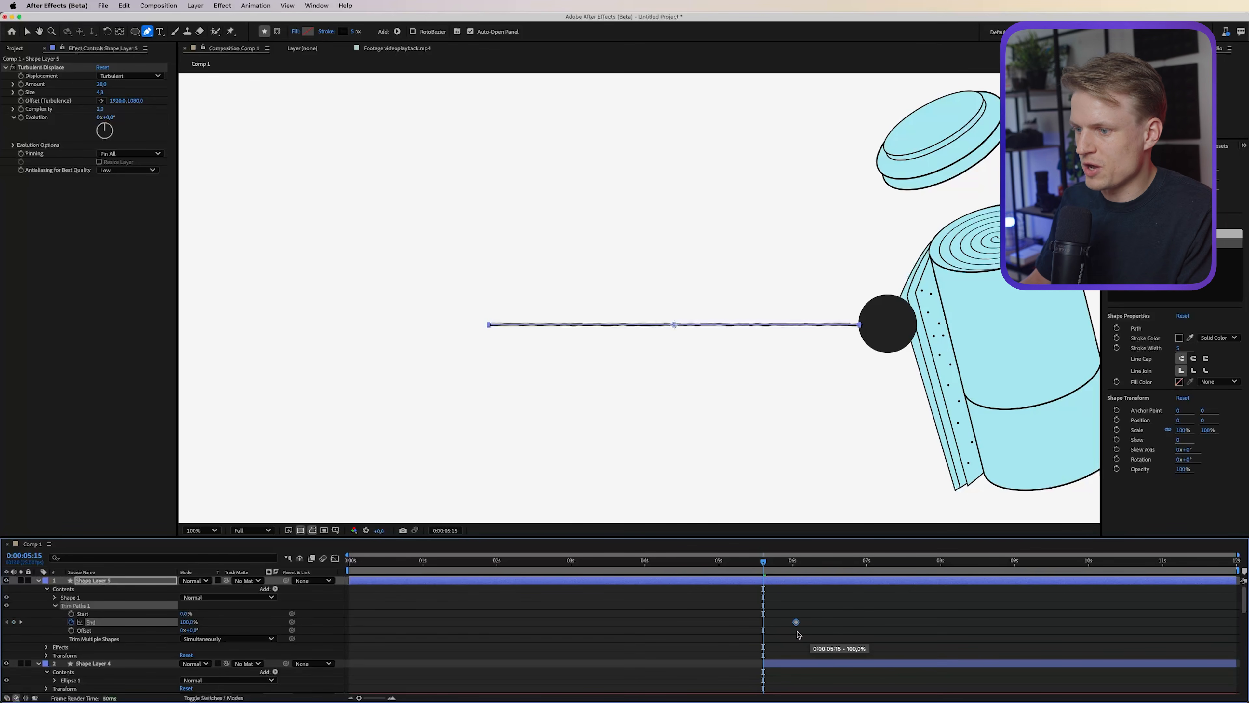
drag(186, 622, 121, 622)
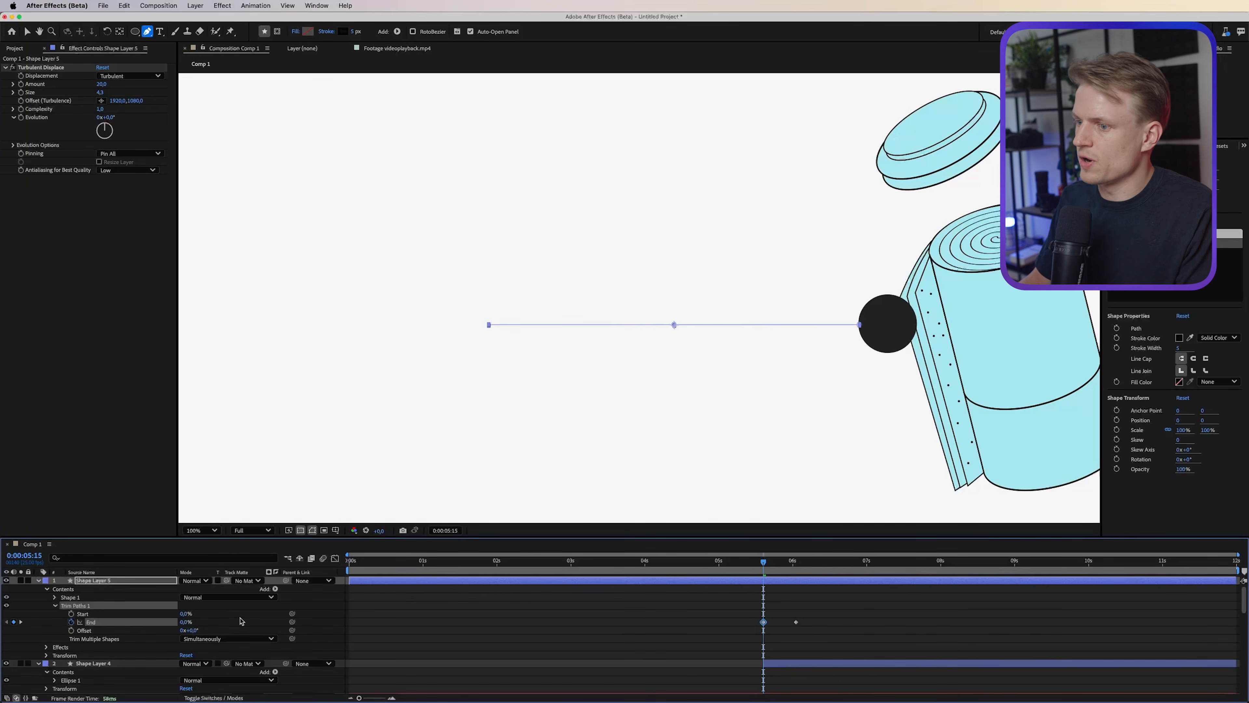
mouse_move(762, 561)
mouse_down()
mouse_move(759, 581)
mouse_move(776, 581)
mouse_up()
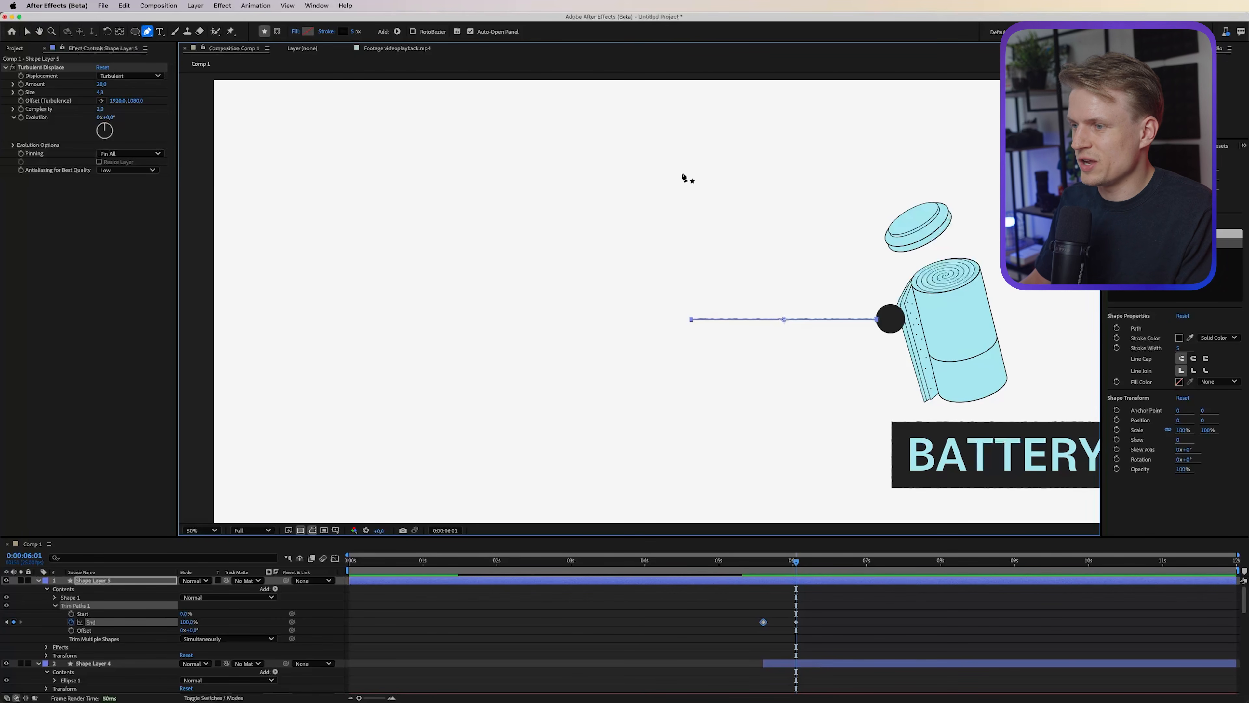
Draw an unfilled, dark-outlined upright rectangle about 749 by 1284 px, with its side touching the line's free end.
click(134, 31)
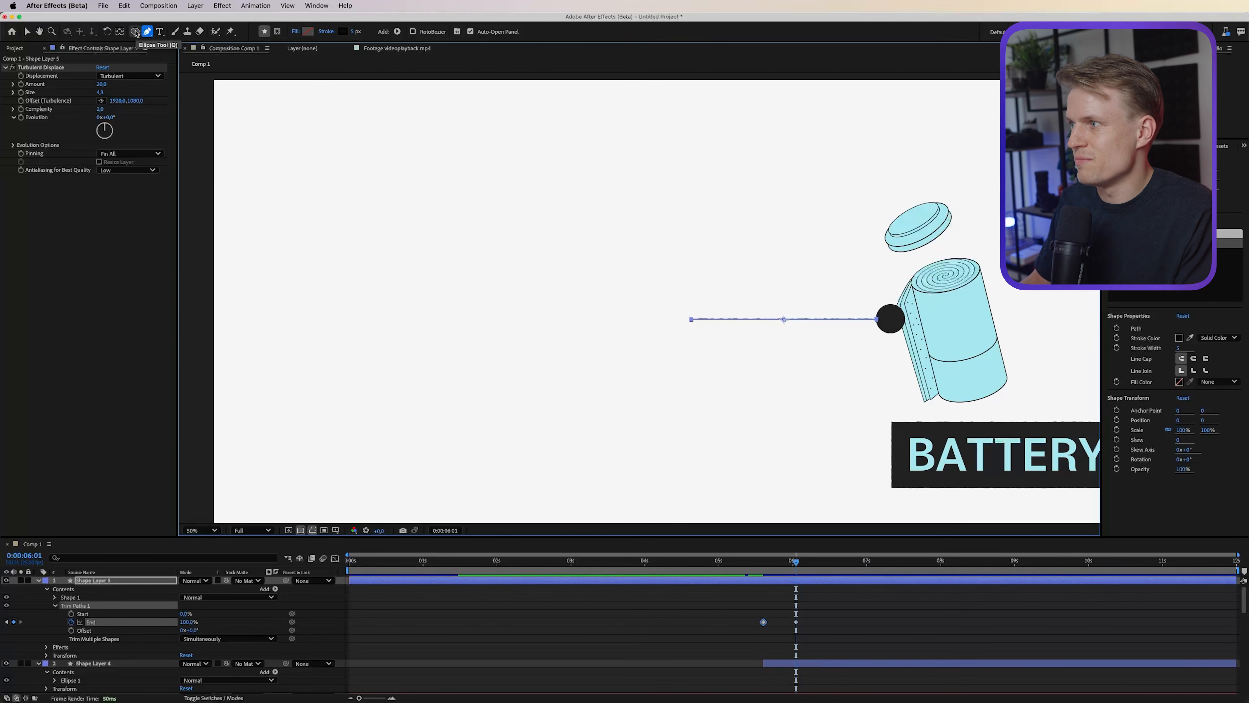
click(136, 32)
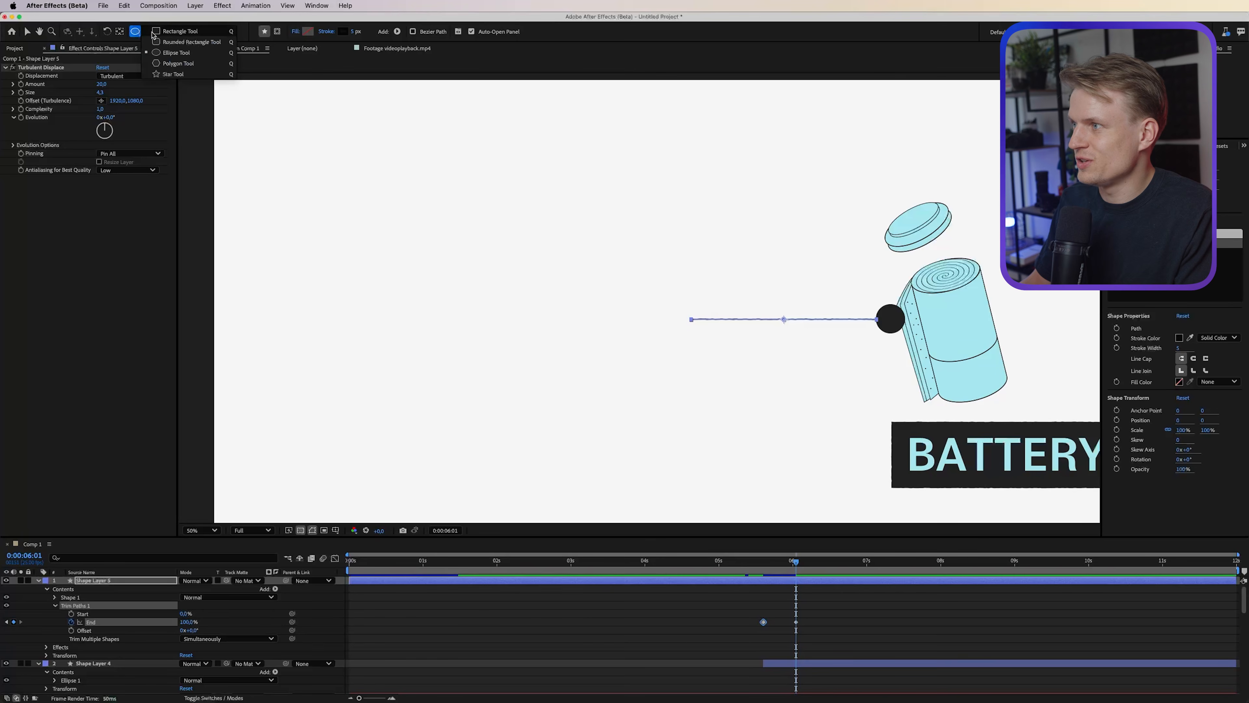
click(195, 31)
click(816, 635)
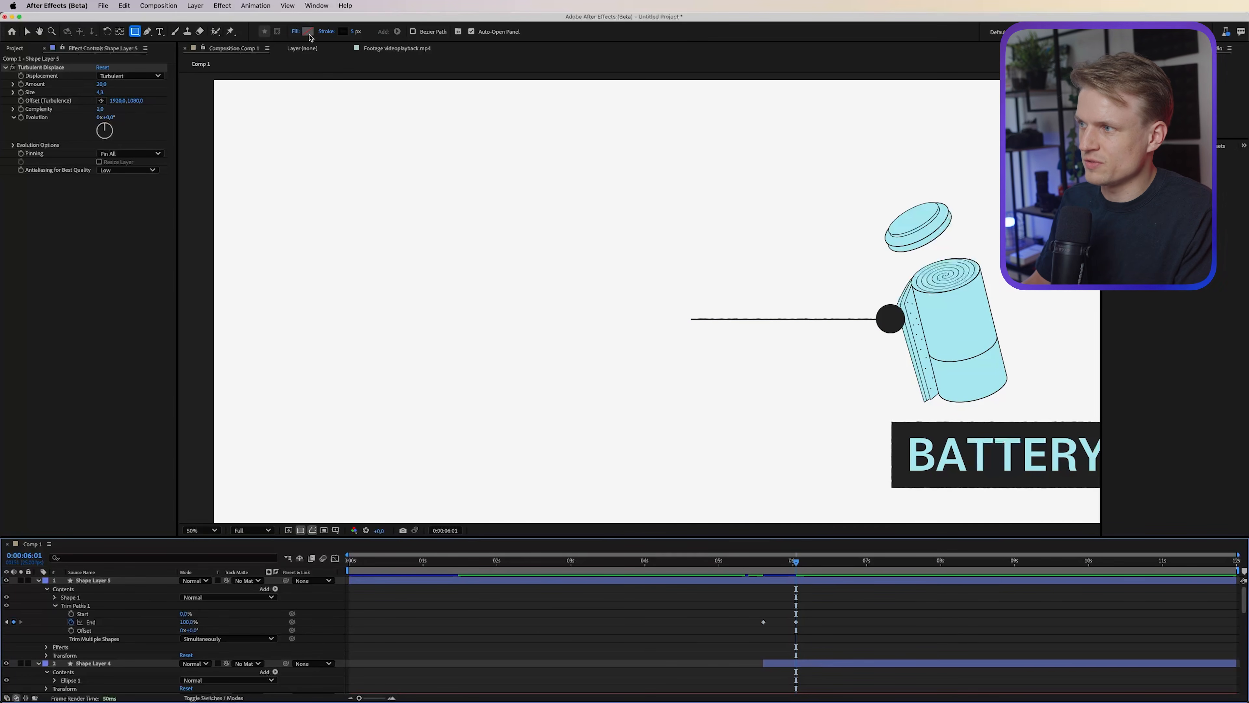
mouse_move(506, 162)
mouse_down()
mouse_move(695, 421)
mouse_move(690, 476)
mouse_up()
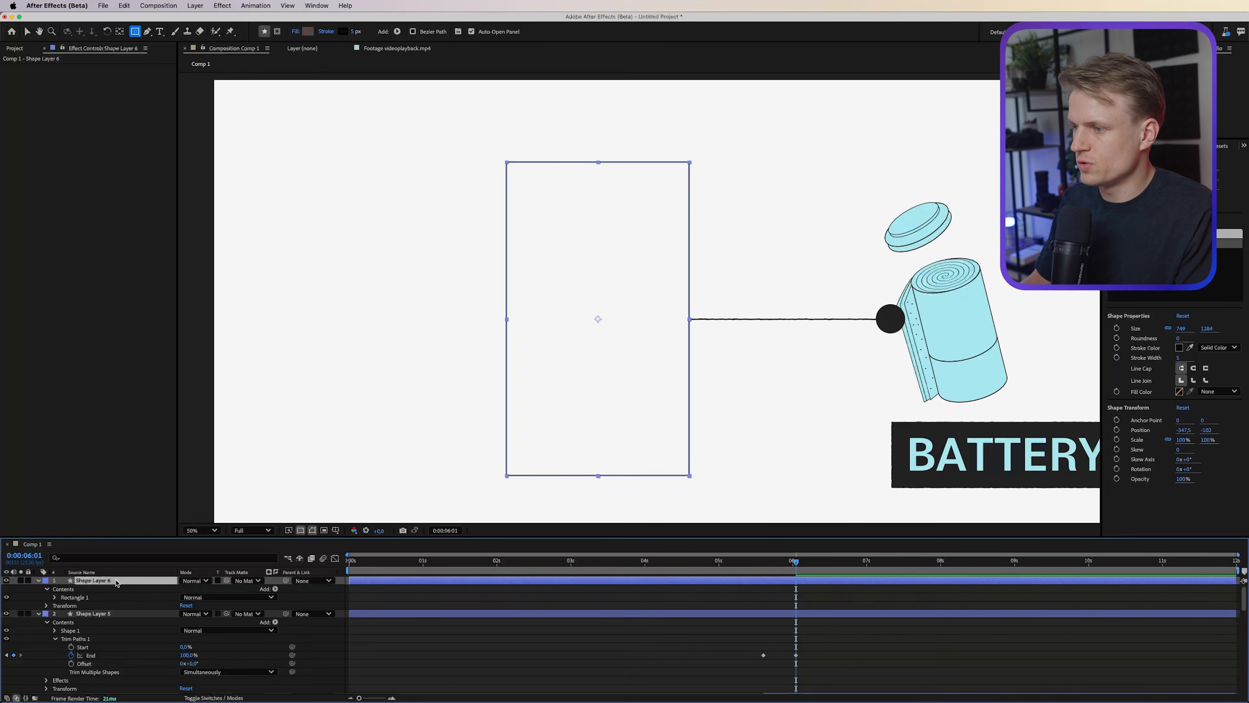
Animate the rectangle's Scale so its height grows from 0% at 6:01 to 100% about half a second on.
key(s)
click(63, 590)
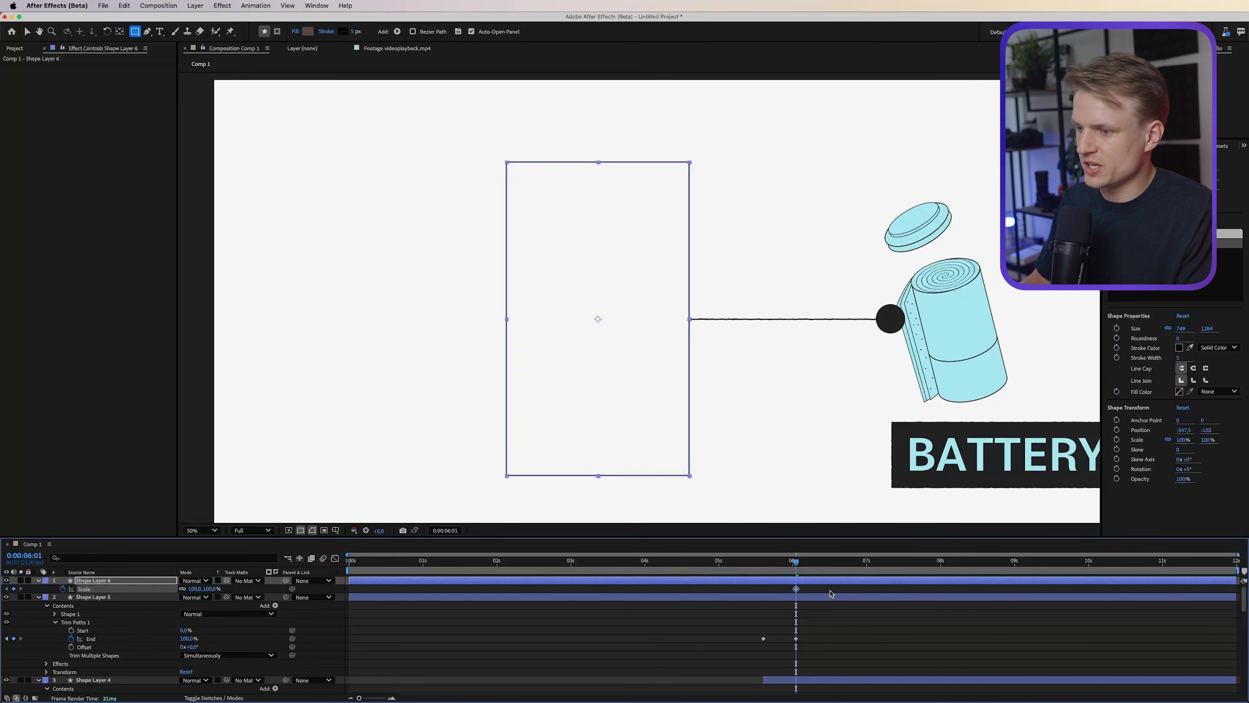
key(v)
click(772, 561)
drag(796, 588, 847, 597)
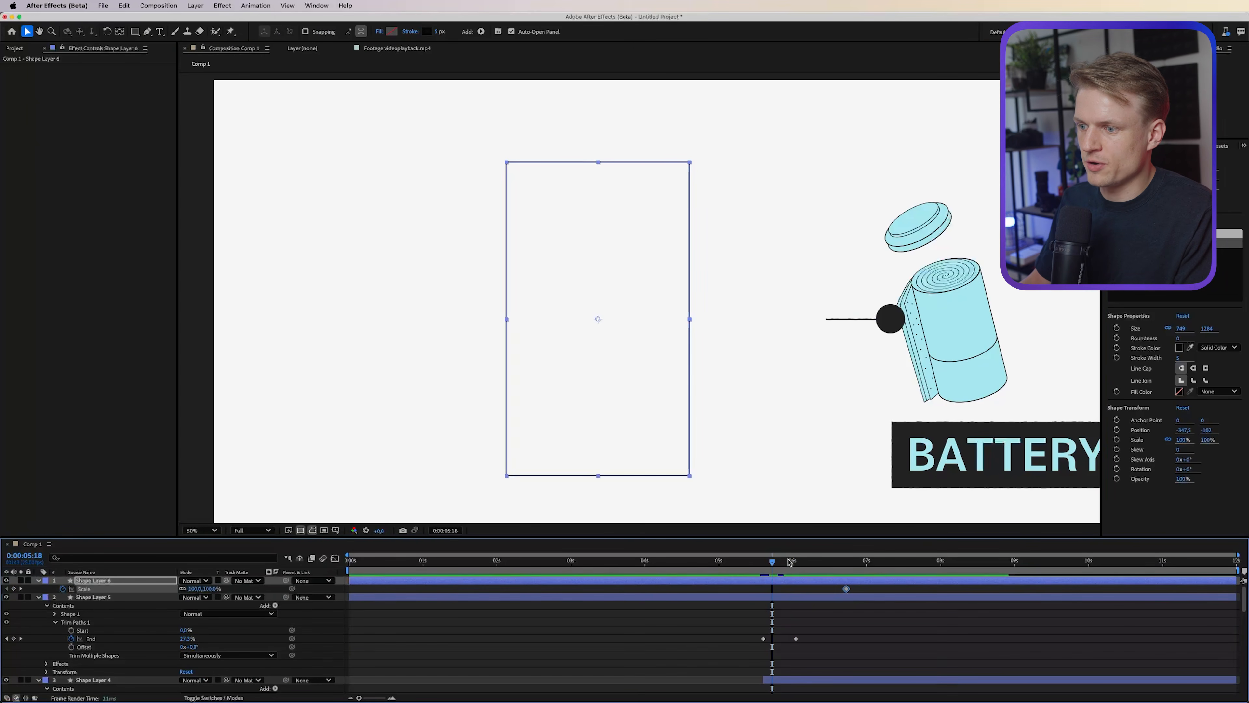
drag(216, 589, 177, 590)
click(793, 562)
mouse_move(792, 568)
mouse_down()
mouse_move(834, 574)
mouse_move(772, 571)
mouse_up()
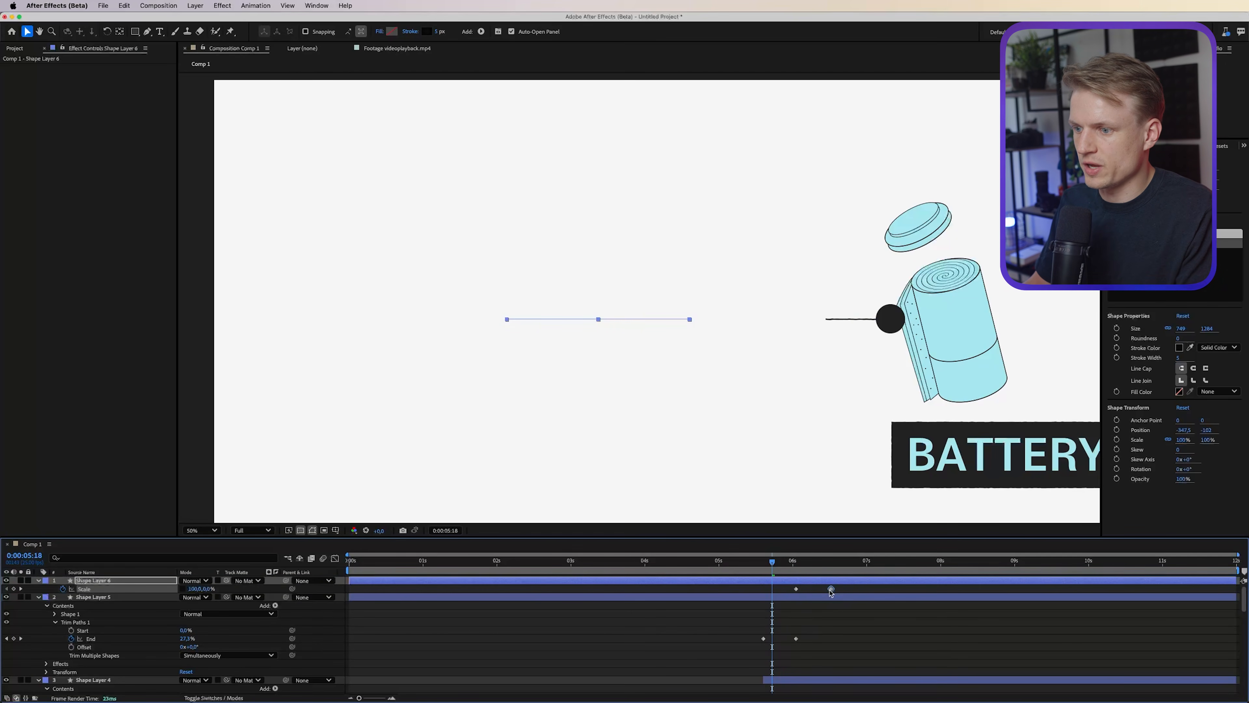
drag(846, 589, 834, 589)
Duplicate the rectangle layer, shift Shape Layer 6 slightly earlier in time, and play back the staggered opening.
key(k)
key(super+d)
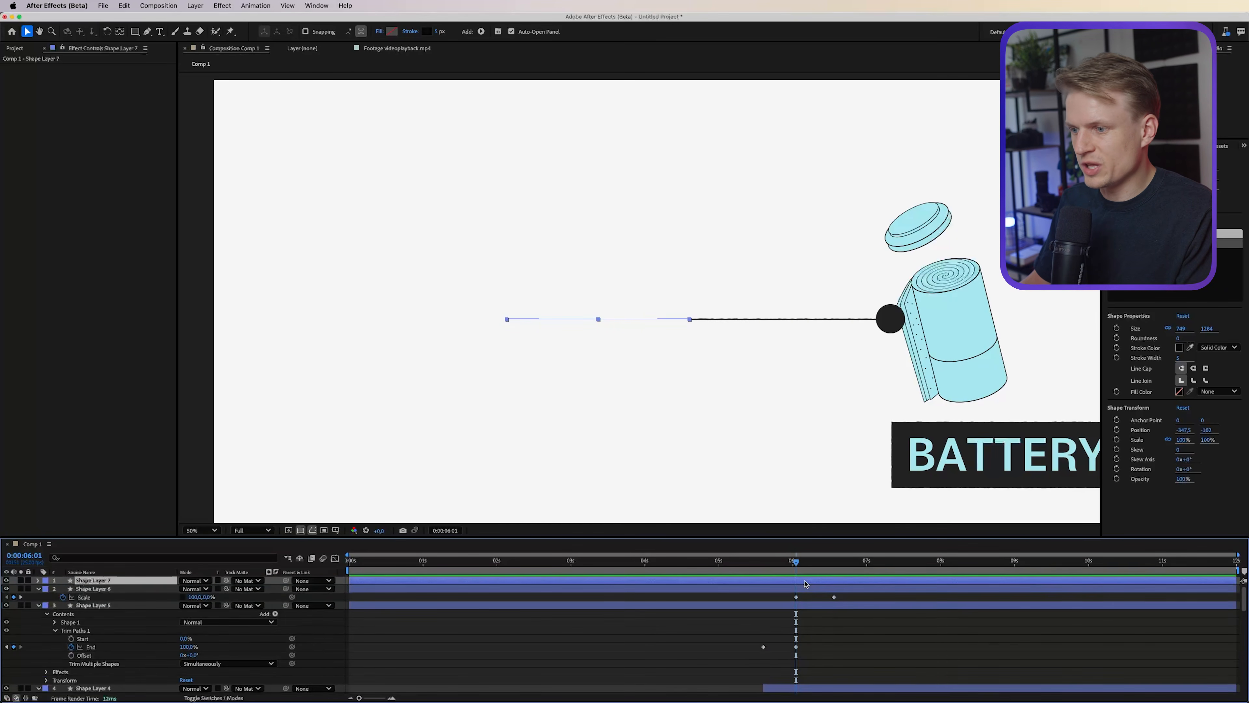
drag(815, 590, 809, 590)
key(space)
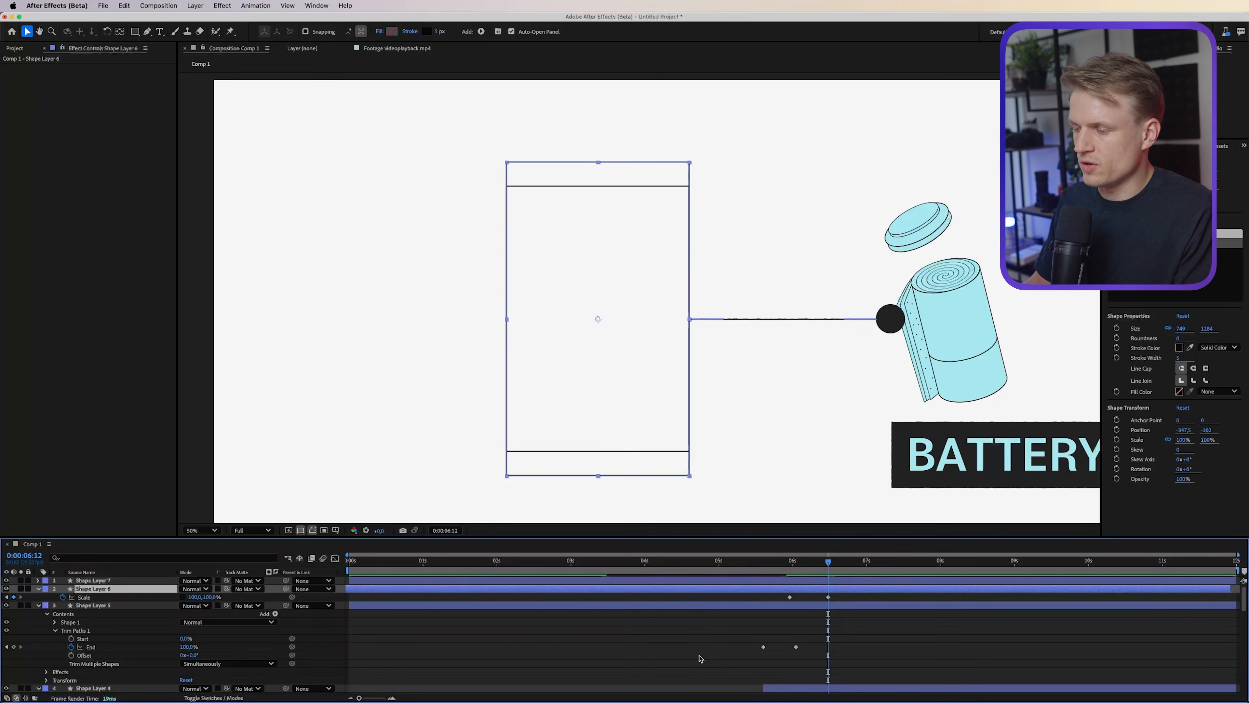
Remove Shape Layer 6's stroke and give the rectangle a solid off-white fill, #FEFFF7.
click(409, 32)
click(574, 337)
click(669, 390)
click(392, 31)
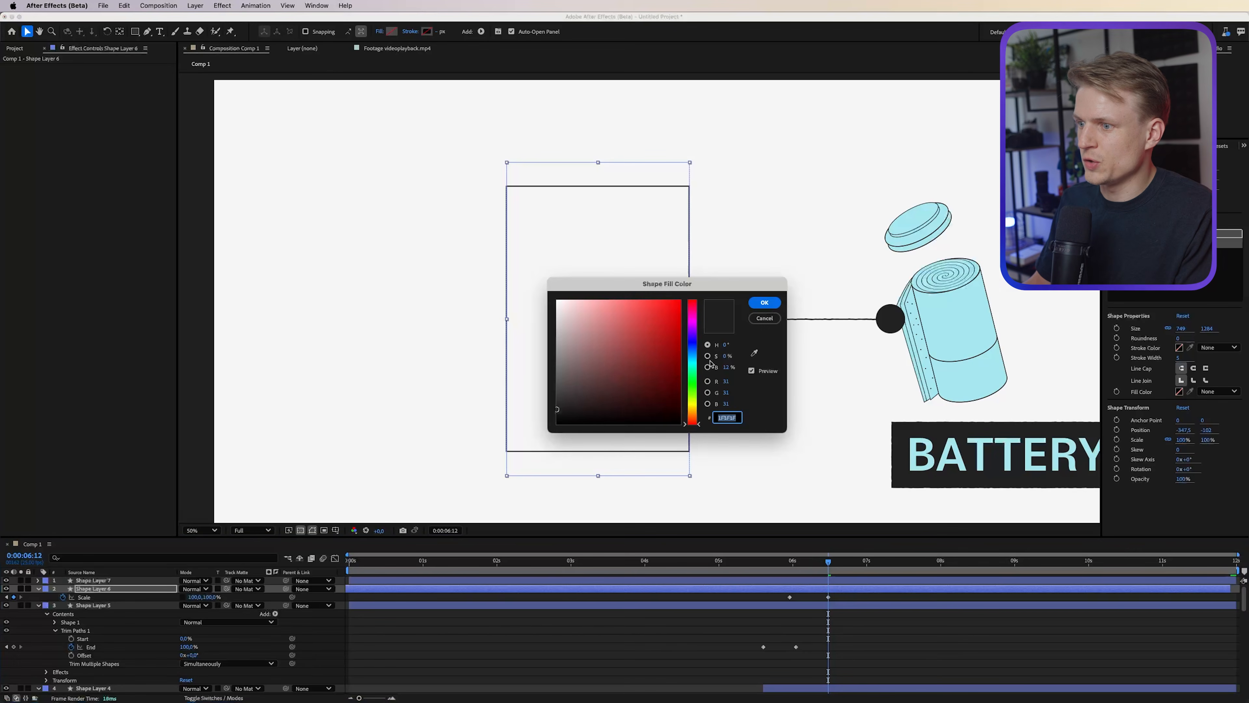
click(692, 401)
click(560, 300)
click(560, 301)
click(764, 303)
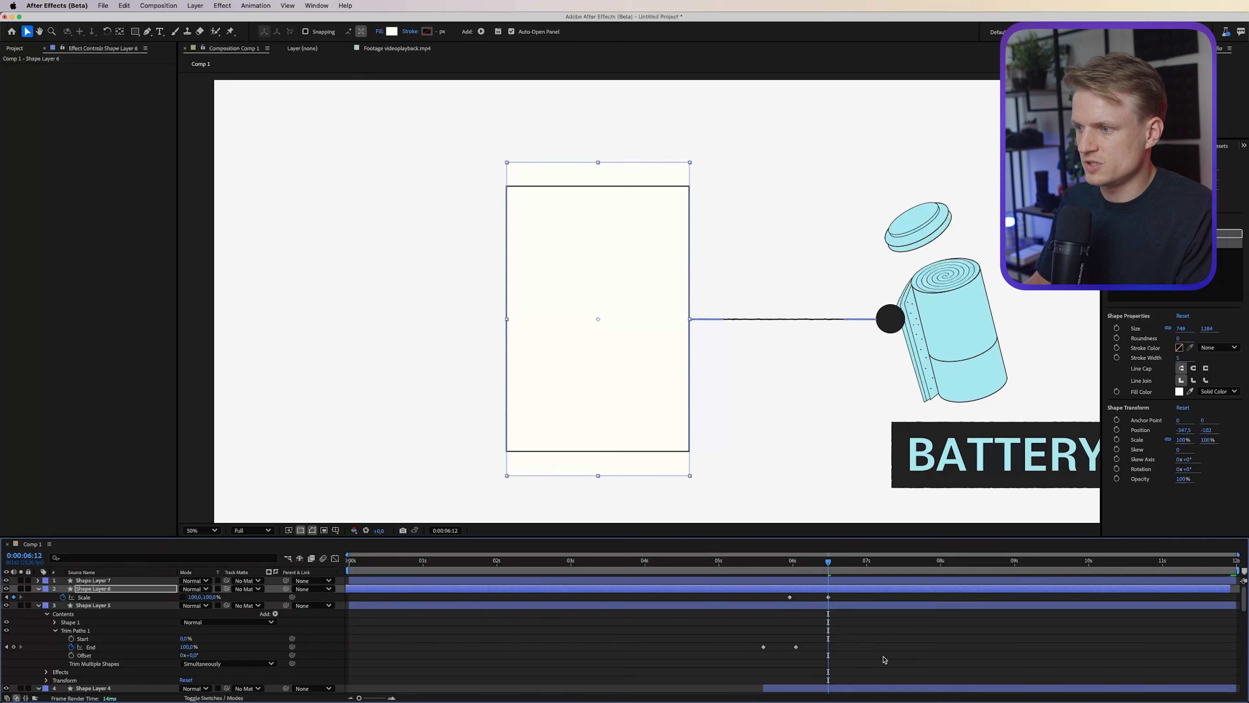
Increase the height in Shape Layer 6's ending Scale keyframe to 112% and scrub through the opening.
mouse_move(828, 562)
mouse_down()
mouse_move(786, 565)
mouse_move(841, 564)
mouse_up()
key(space)
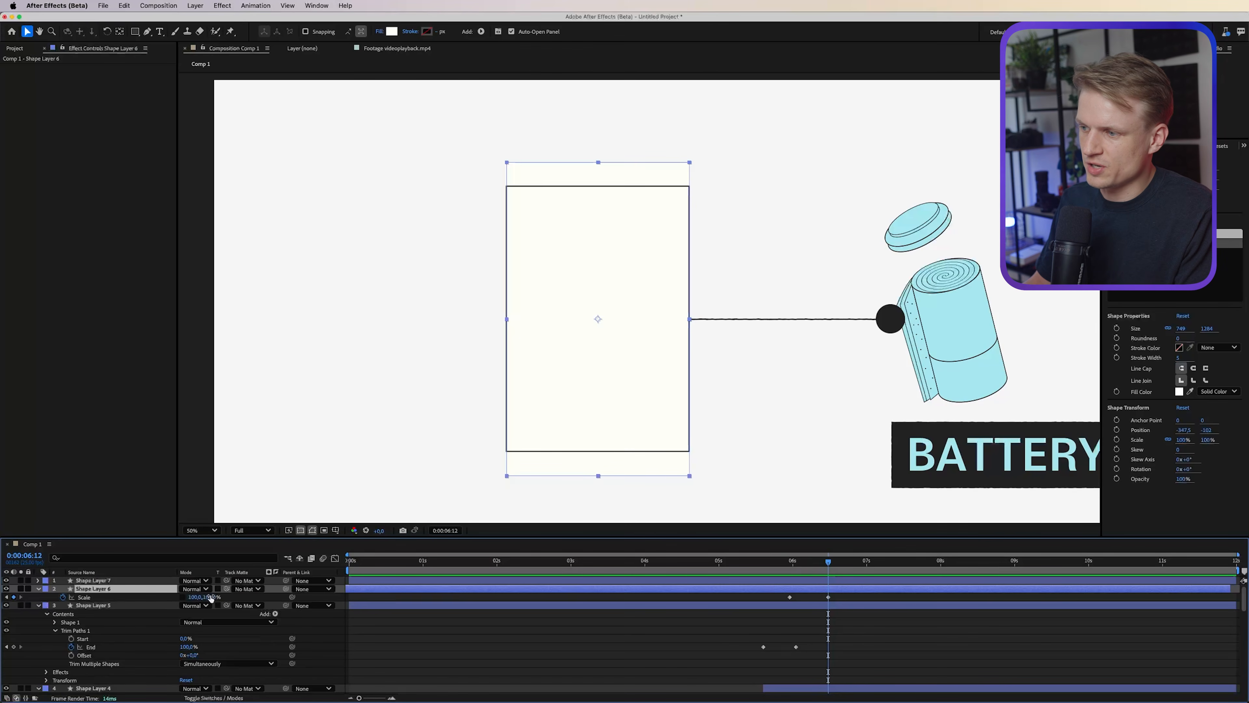
drag(210, 596, 217, 597)
mouse_move(828, 564)
mouse_down()
mouse_move(772, 576)
mouse_move(836, 576)
mouse_up()
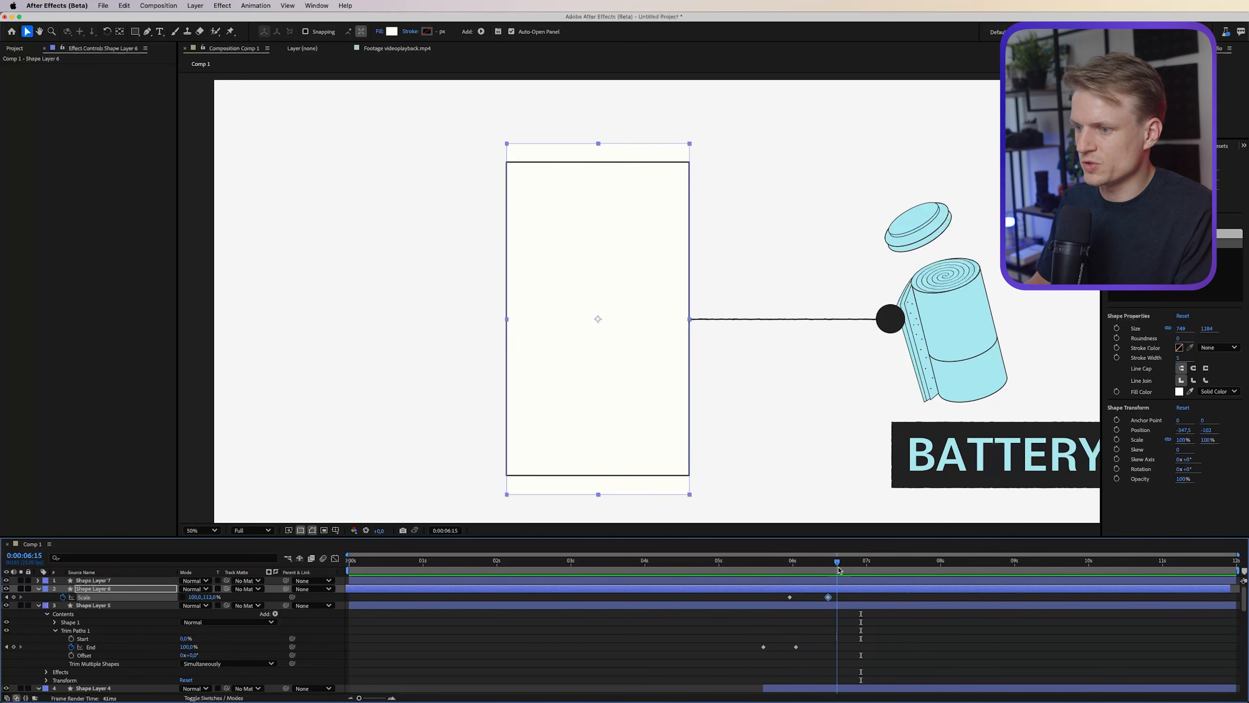
drag(836, 576, 840, 576)
Copy the Turbulent Displace effect from the connector line on Shape Layer 5 to the box outline on Shape Layer 7.
click(93, 605)
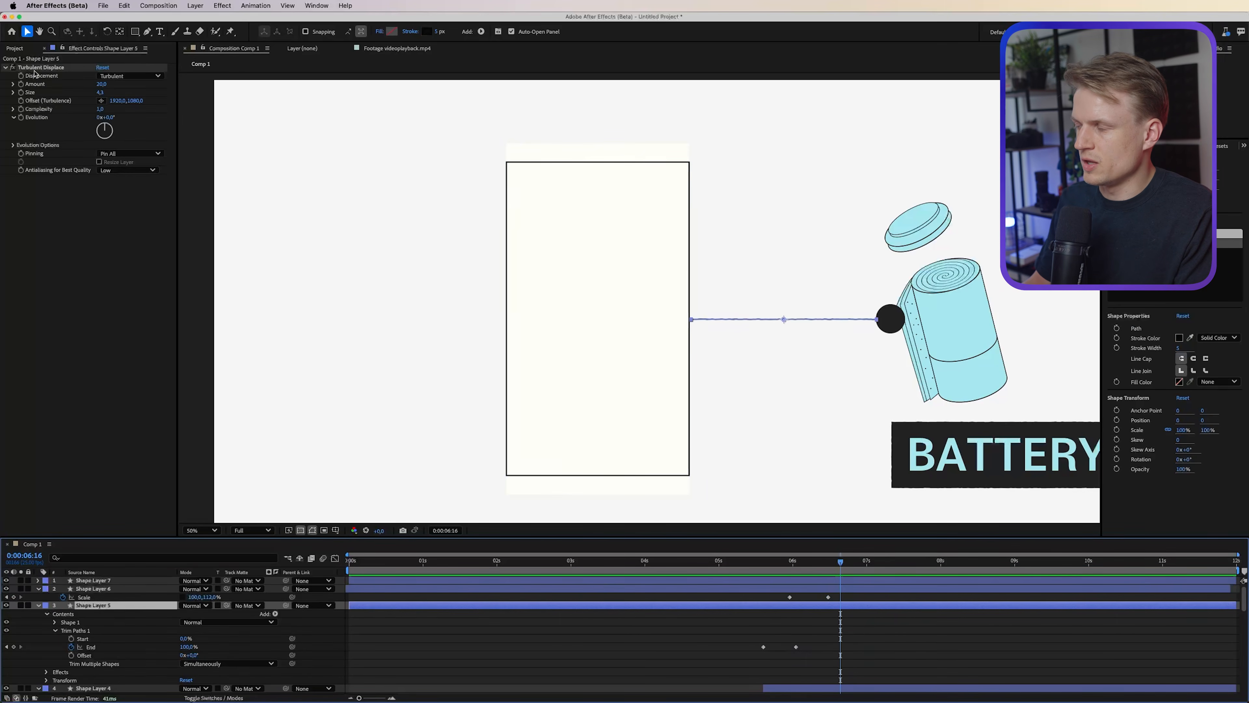
click(39, 68)
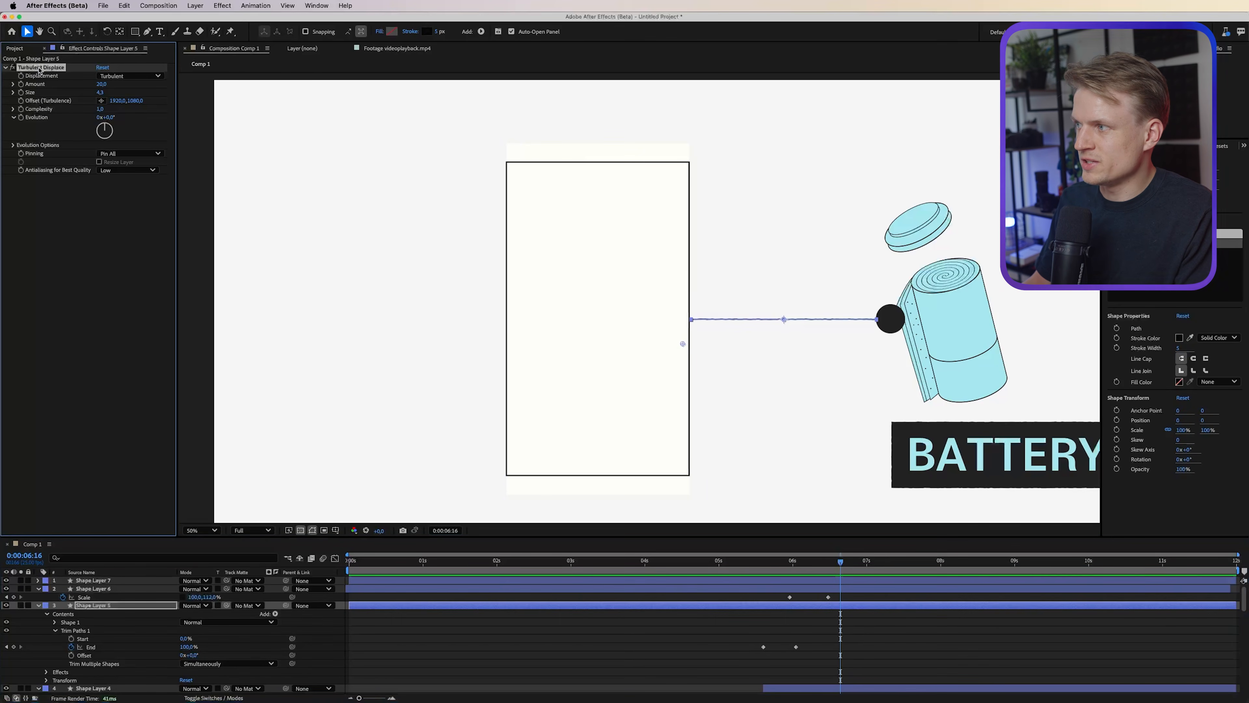
click(131, 579)
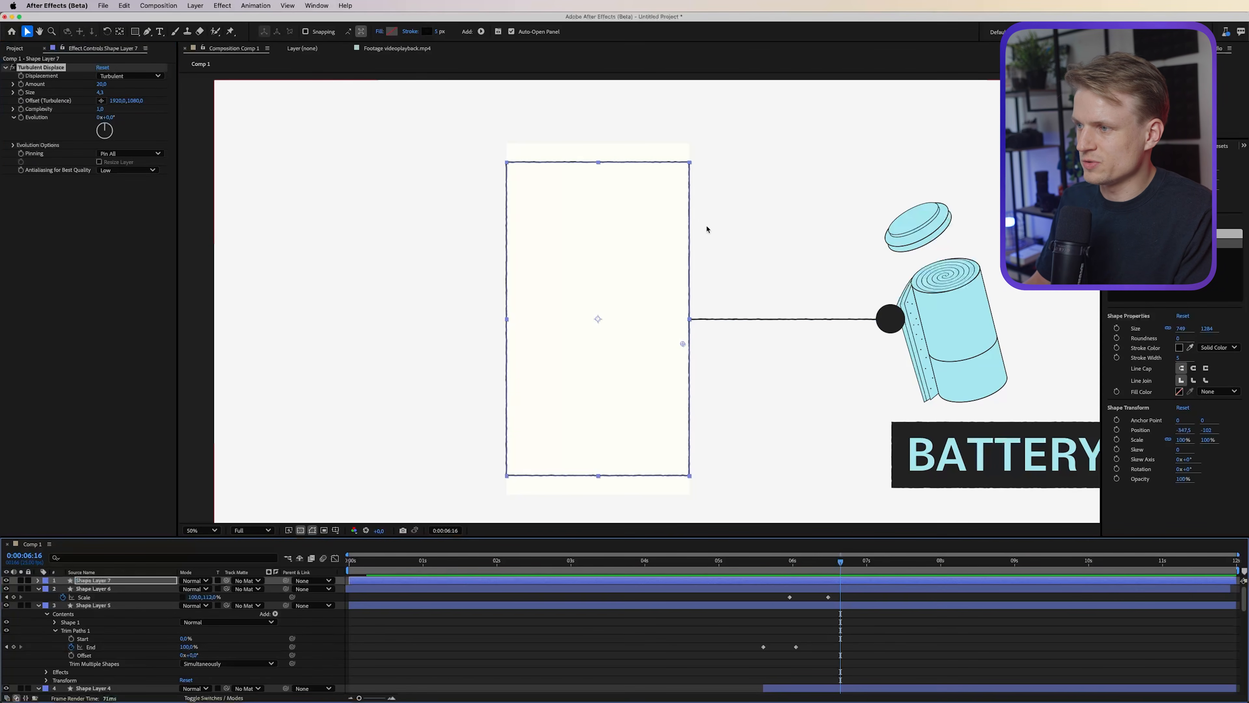
Ready the Polygon tool with no layer selected and set its fill to the light blue sampled from the battery.
click(581, 431)
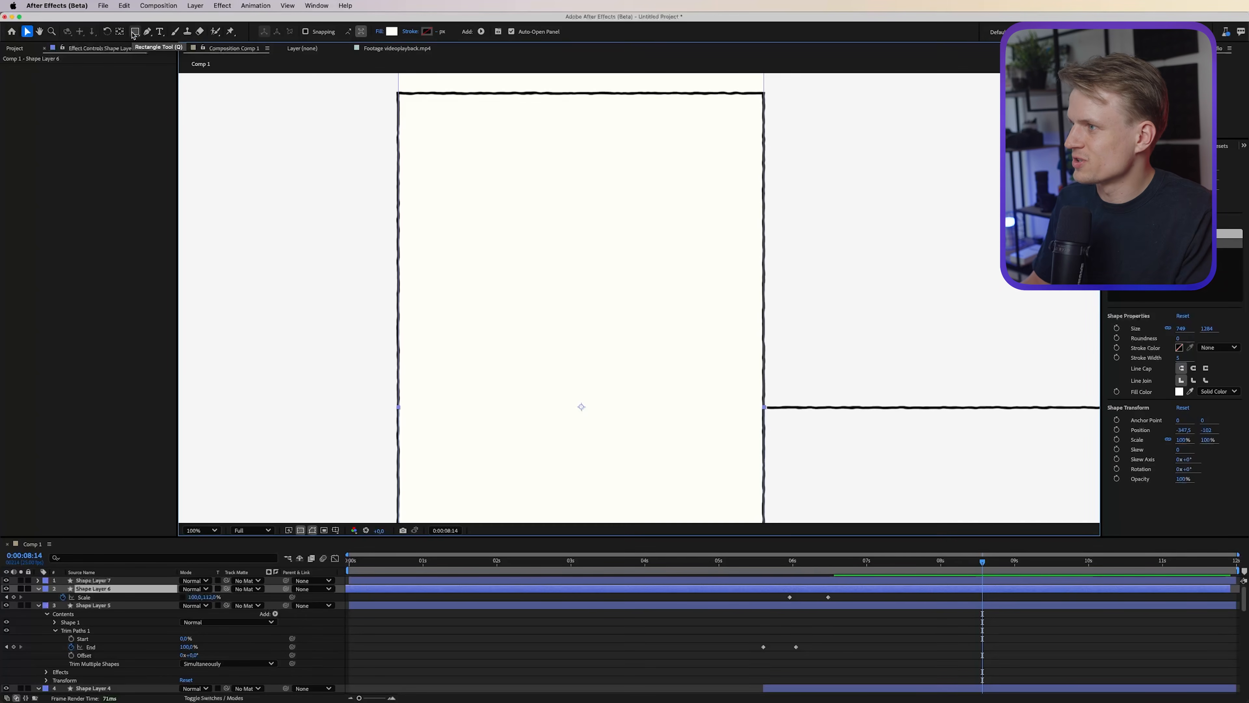
click(134, 32)
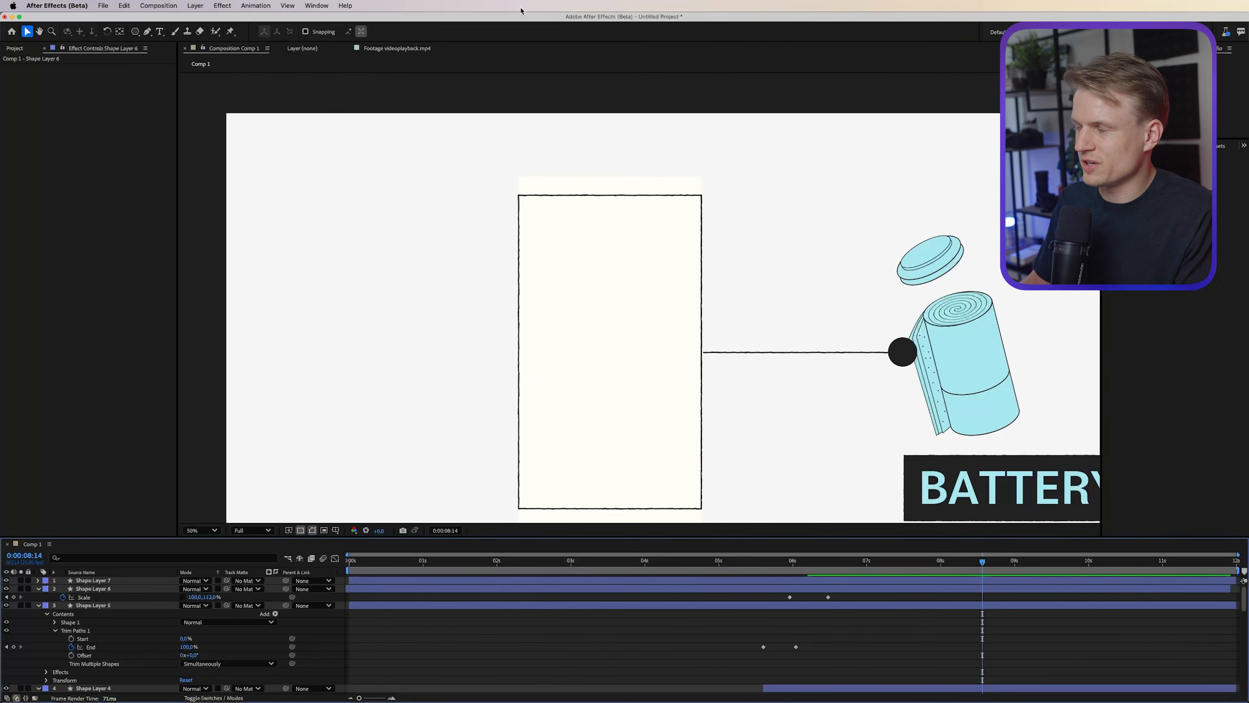
key(q)
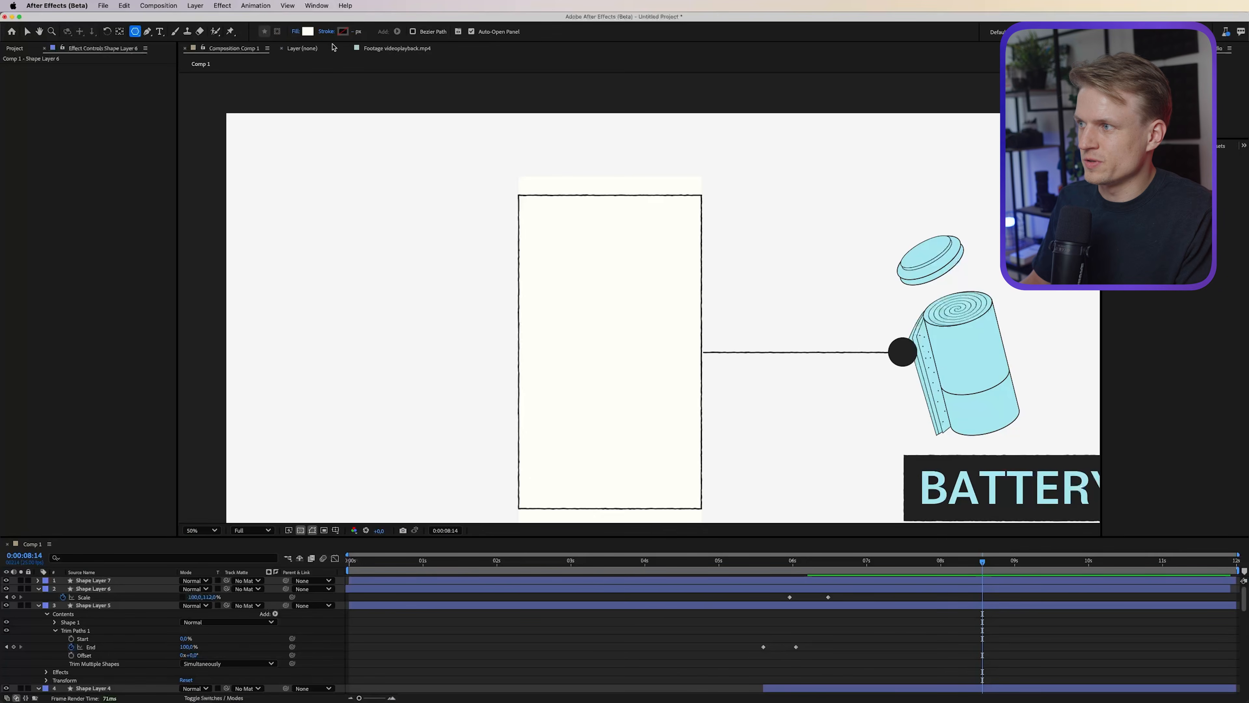
click(308, 31)
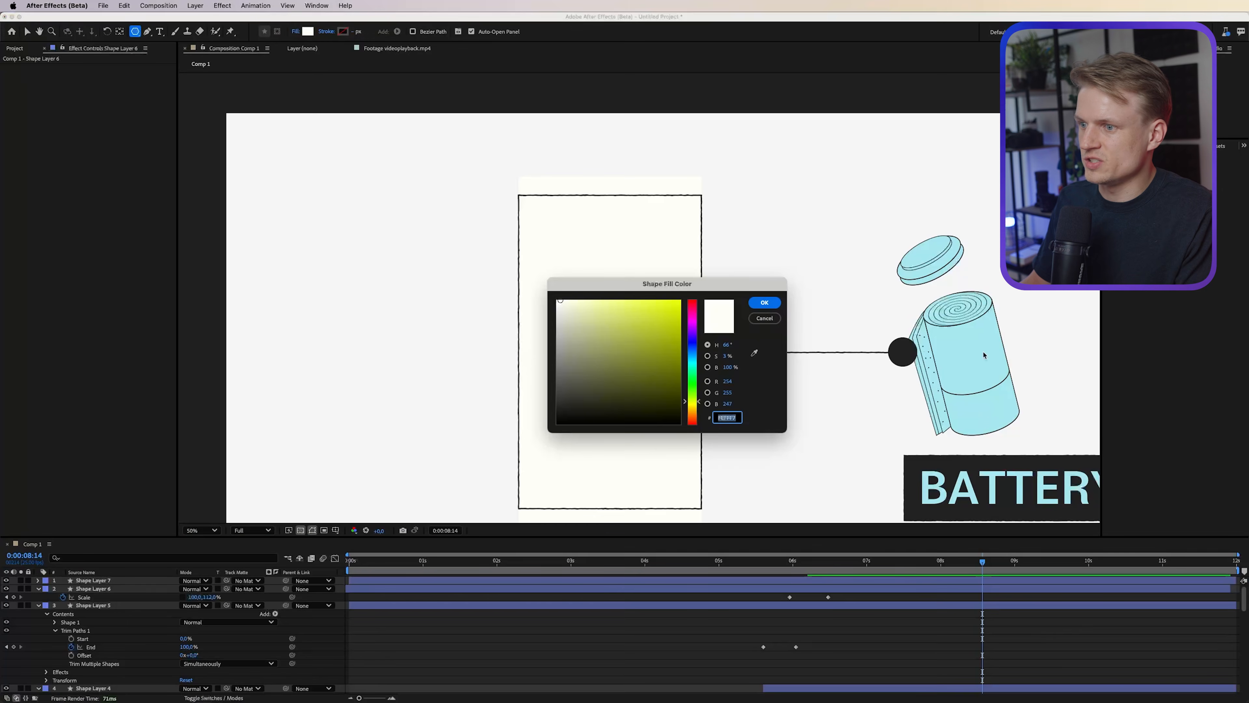
click(756, 353)
click(968, 379)
click(764, 302)
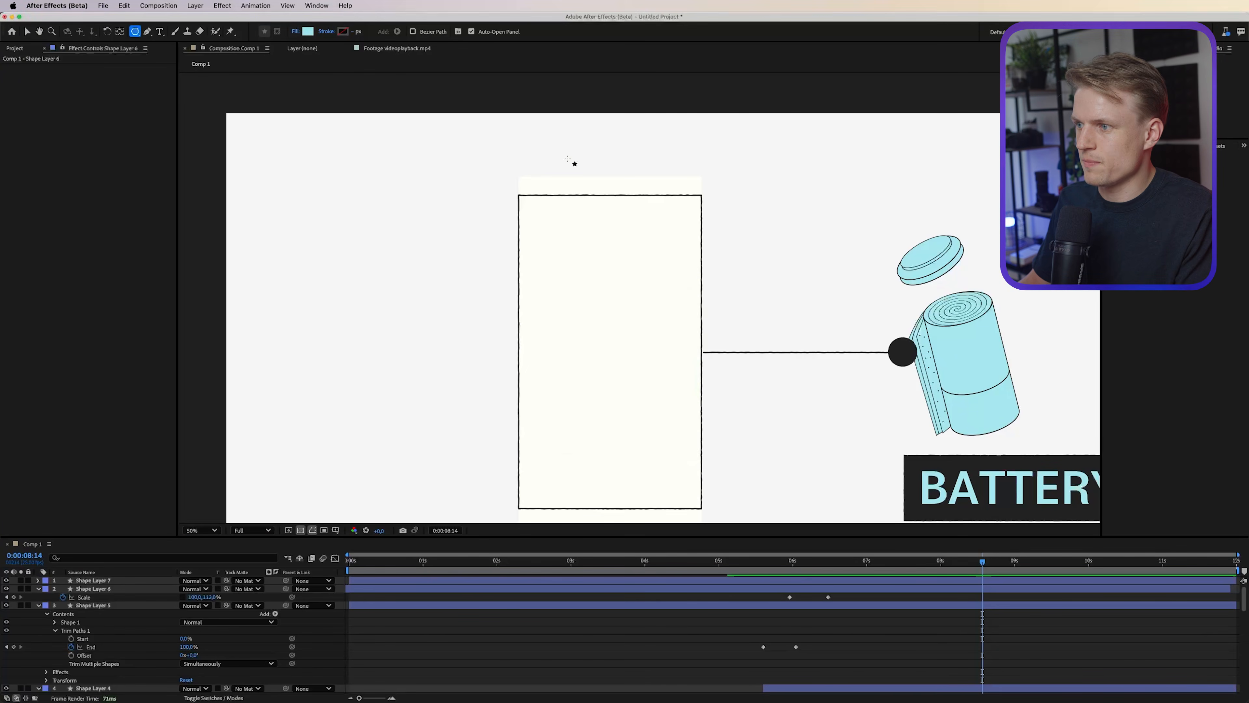
Draw a light-blue pentagon with an outer radius of about 53 px and position it just inside the box's upper-left corner.
scroll(567, 159, up, 2)
mouse_move(557, 309)
mouse_down()
mouse_move(612, 380)
mouse_move(569, 325)
mouse_up()
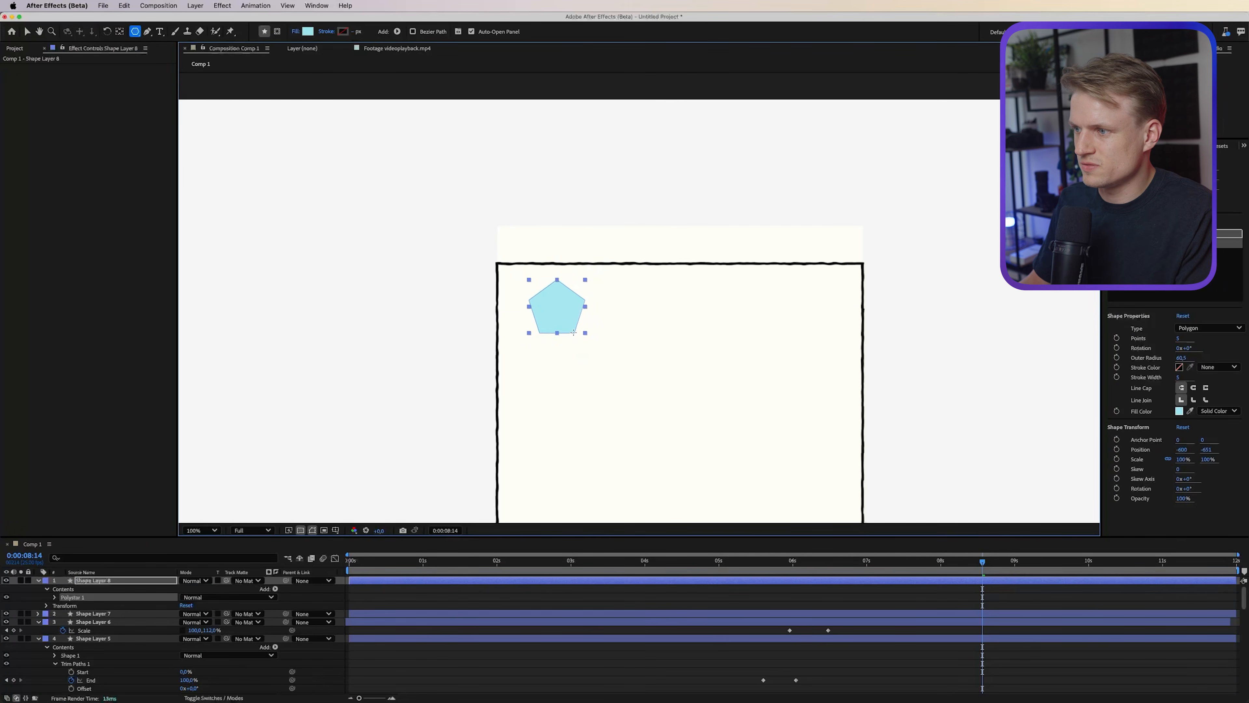
key(v)
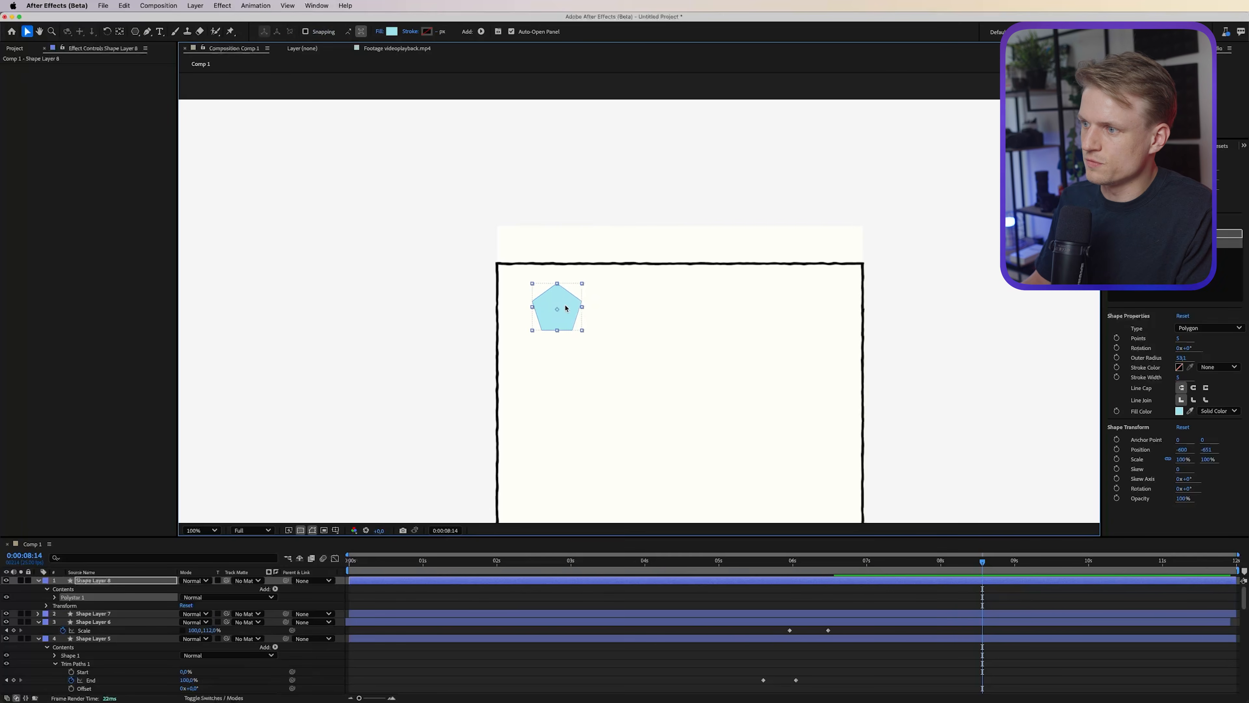
drag(567, 305, 582, 329)
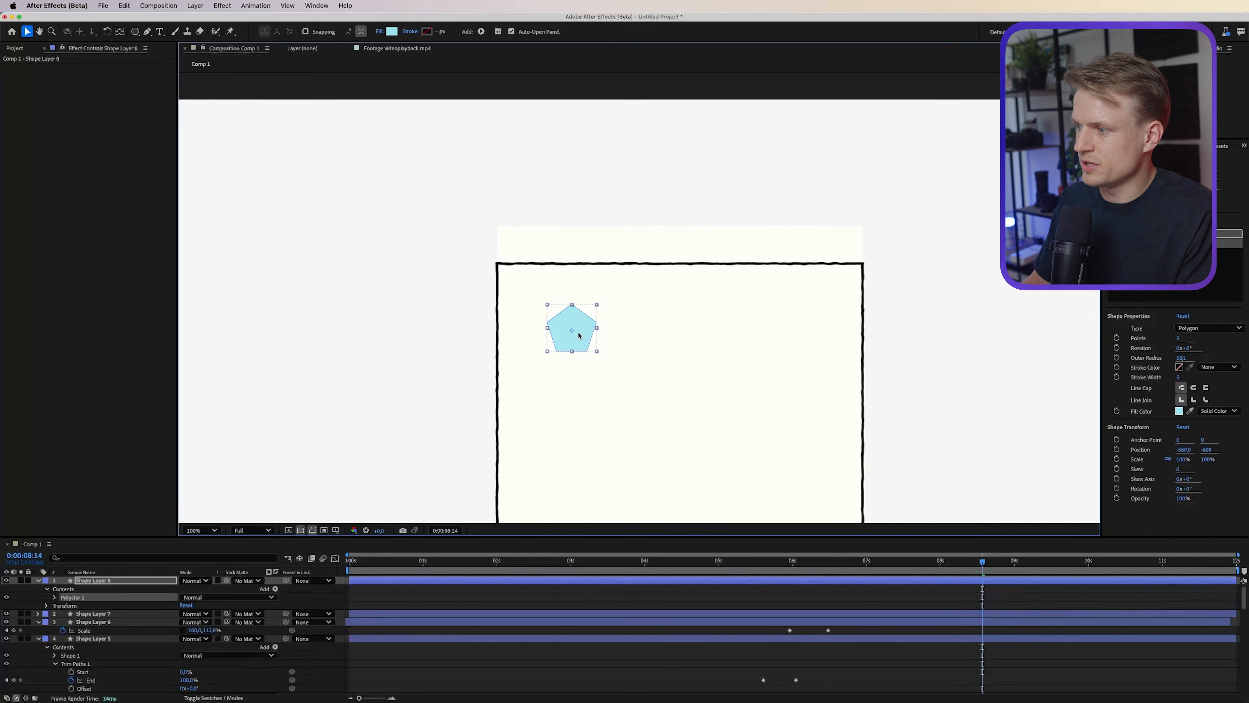
Add a Repeater to the pentagon and spread its copies diagonally with a repeater Position of 175, 111.
click(275, 589)
click(308, 630)
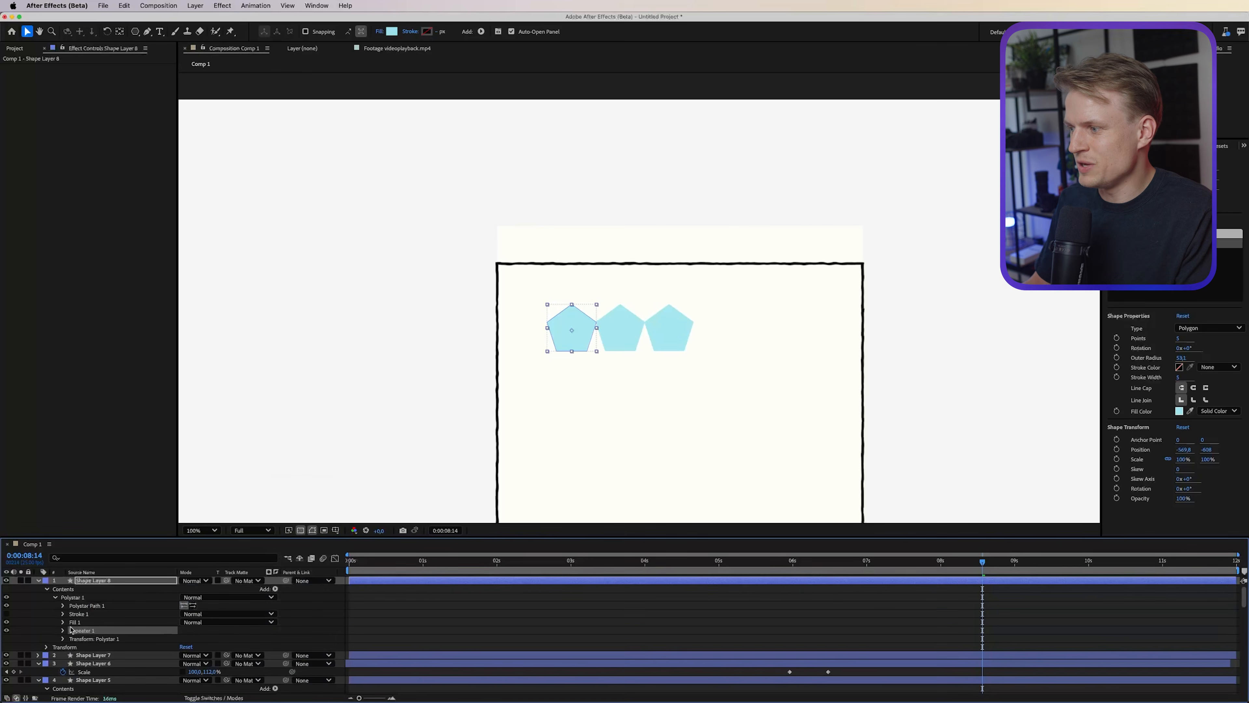
click(63, 630)
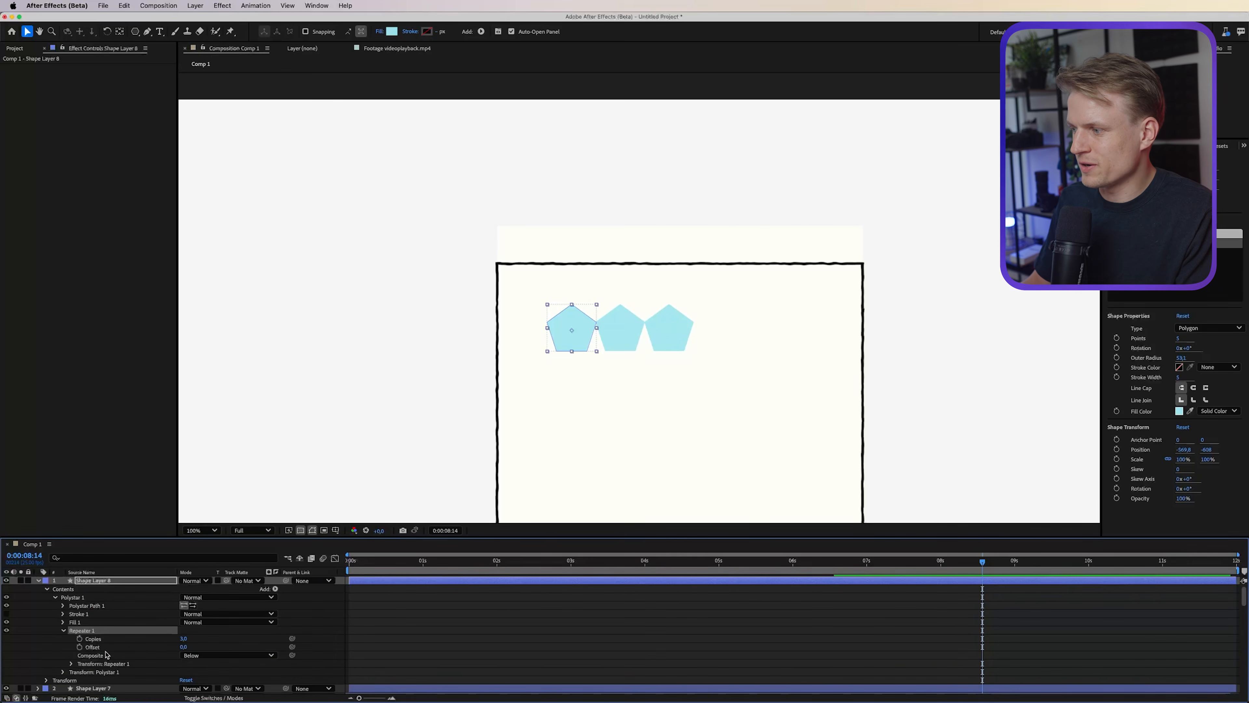
click(70, 664)
drag(182, 631, 245, 630)
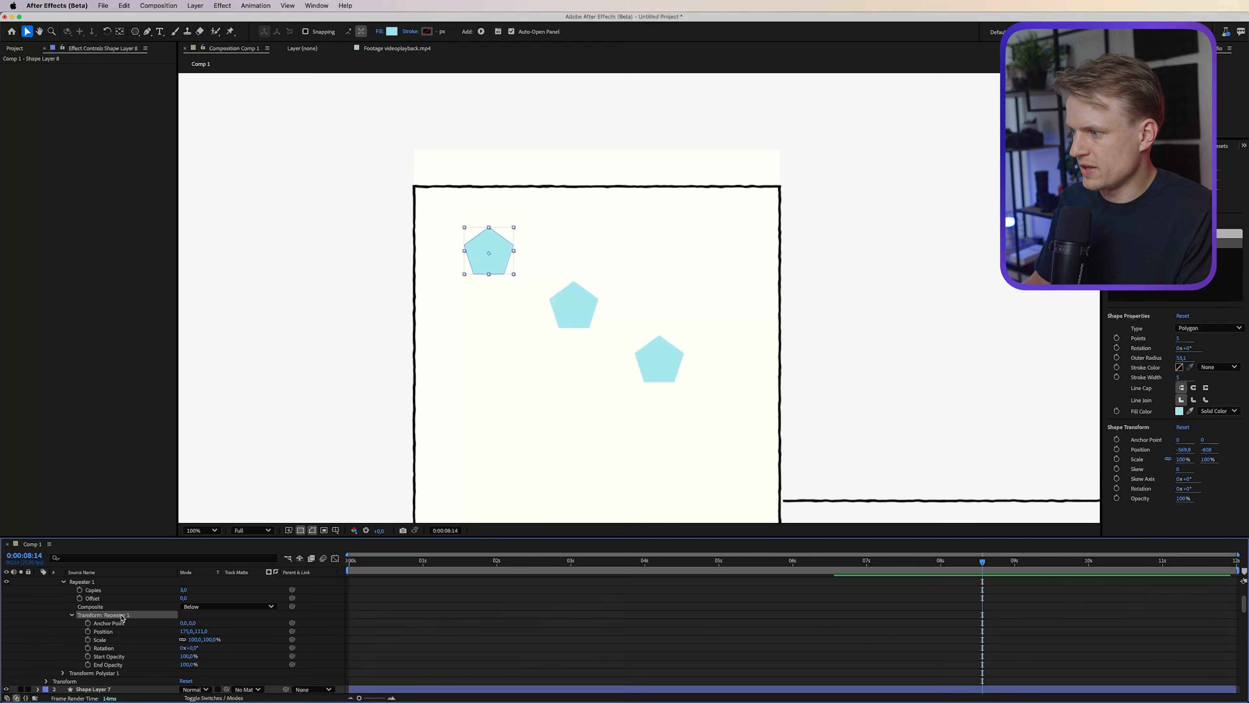
Add a second Repeater to the pentagon and increase its vertical Position offset to create further rows of copies.
scroll(123, 618, up, 5)
click(274, 590)
click(291, 628)
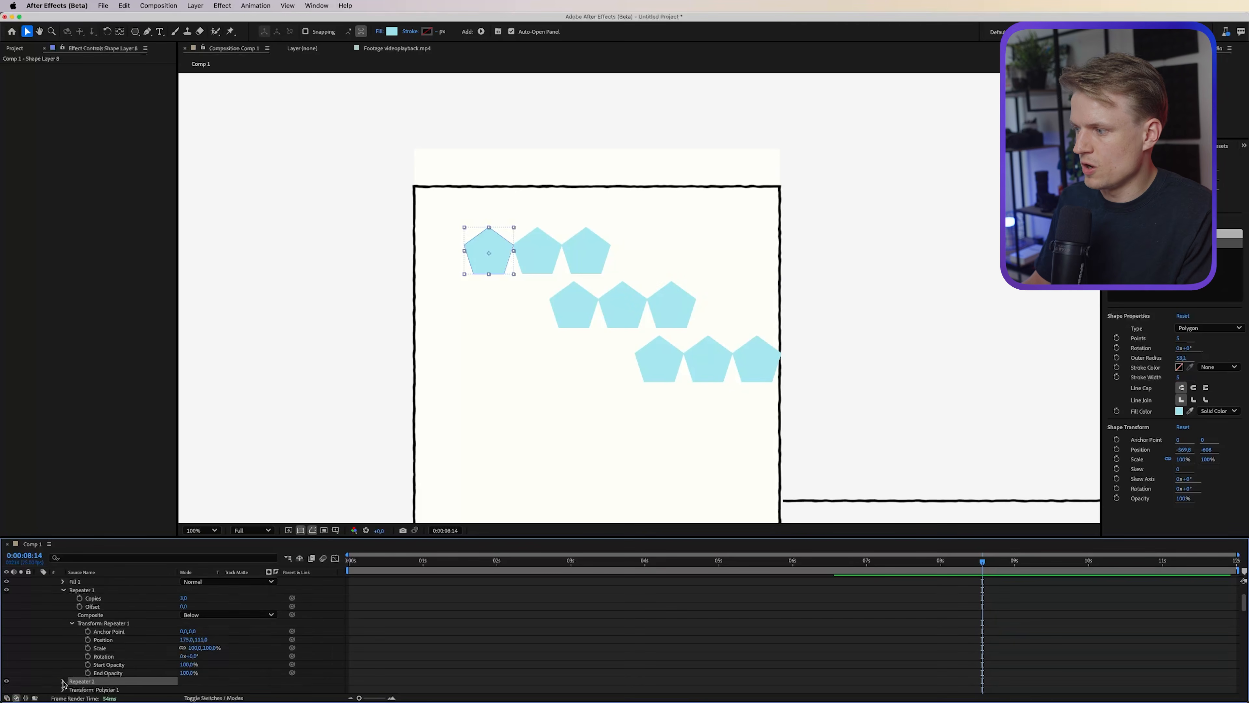
click(71, 681)
drag(202, 657, 310, 649)
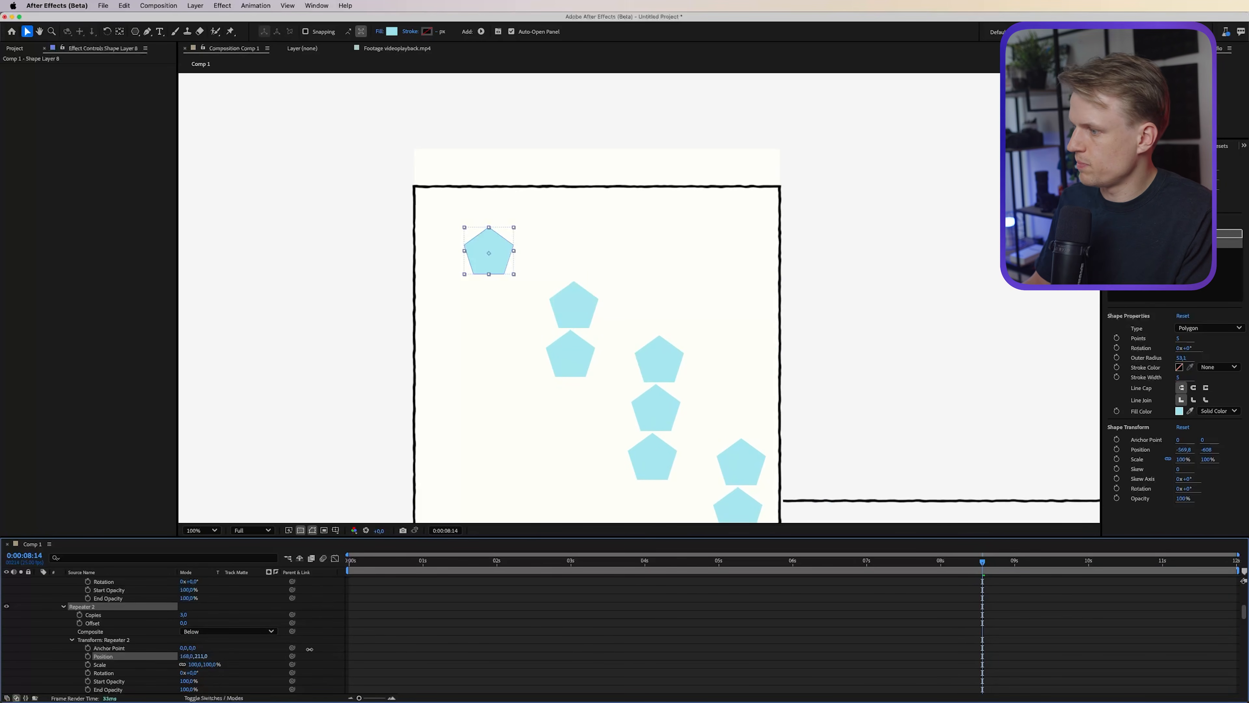
Form a tilted hexagon grid using 6 polygon points, a flatter first Repeater, and 5 copies, Offset -1 and Position -63, 152 on Repeater 2.
scroll(148, 625, up, 4)
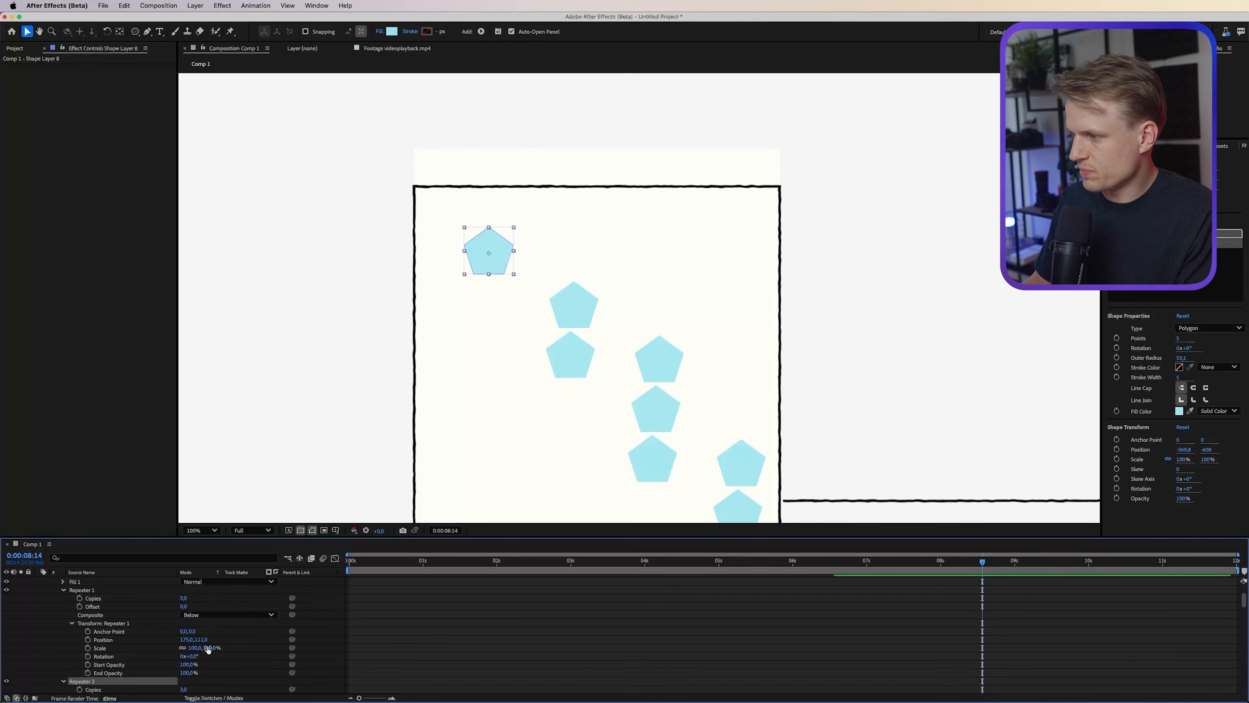
drag(200, 645, 156, 646)
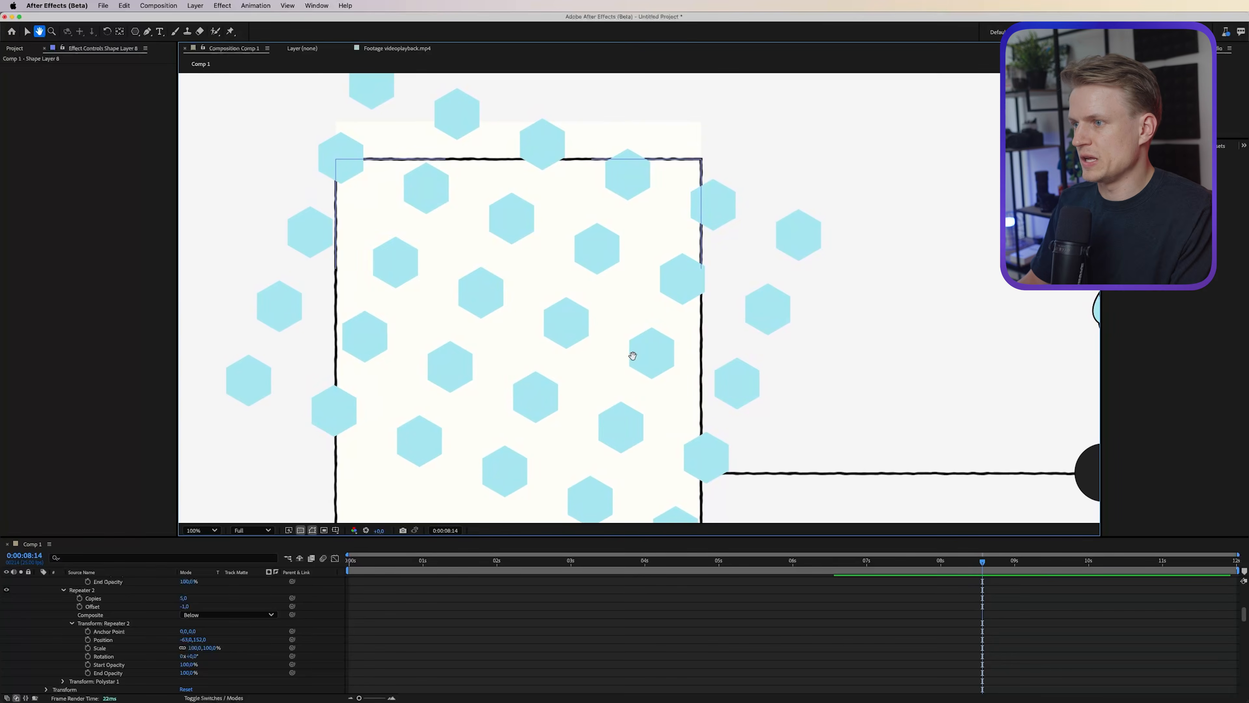
scroll(625, 344, down, 2)
click(429, 298)
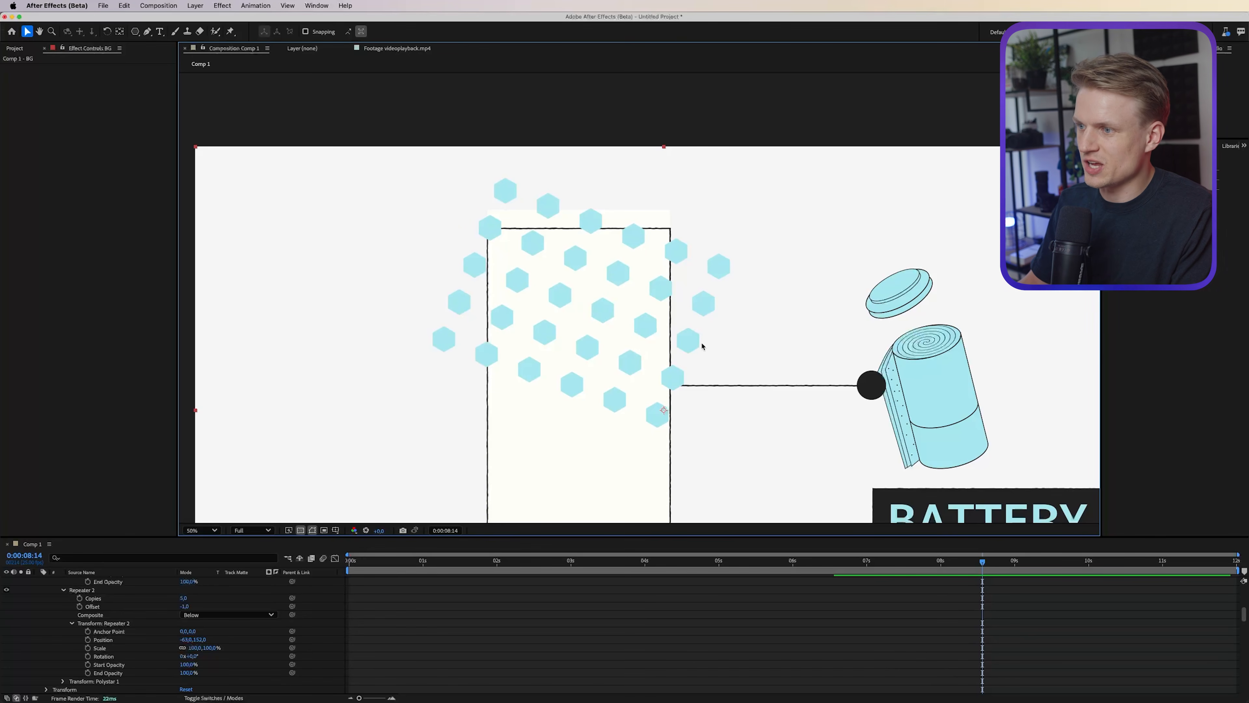
Matte the hexagons on Shape Layer 8 with Shape Layer 6, keeping the matte layer visible, and move them below Shape Layer 7.
scroll(173, 635, up, 10)
click(64, 581)
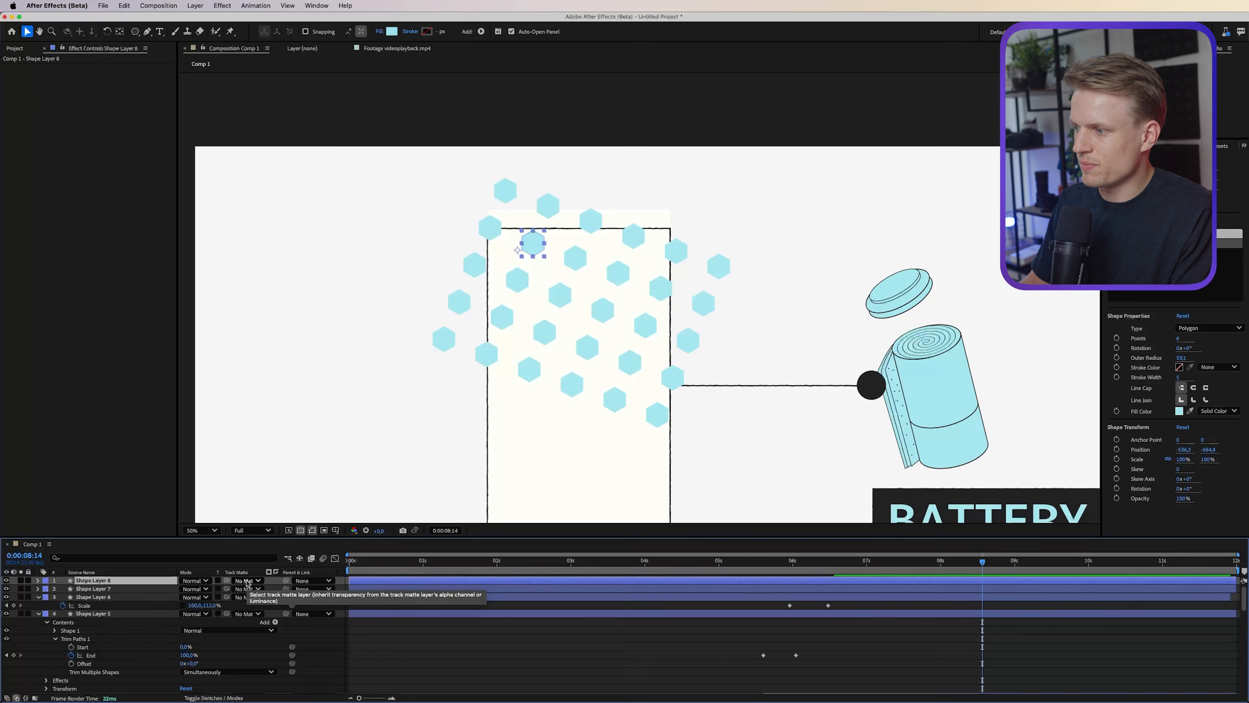
click(248, 582)
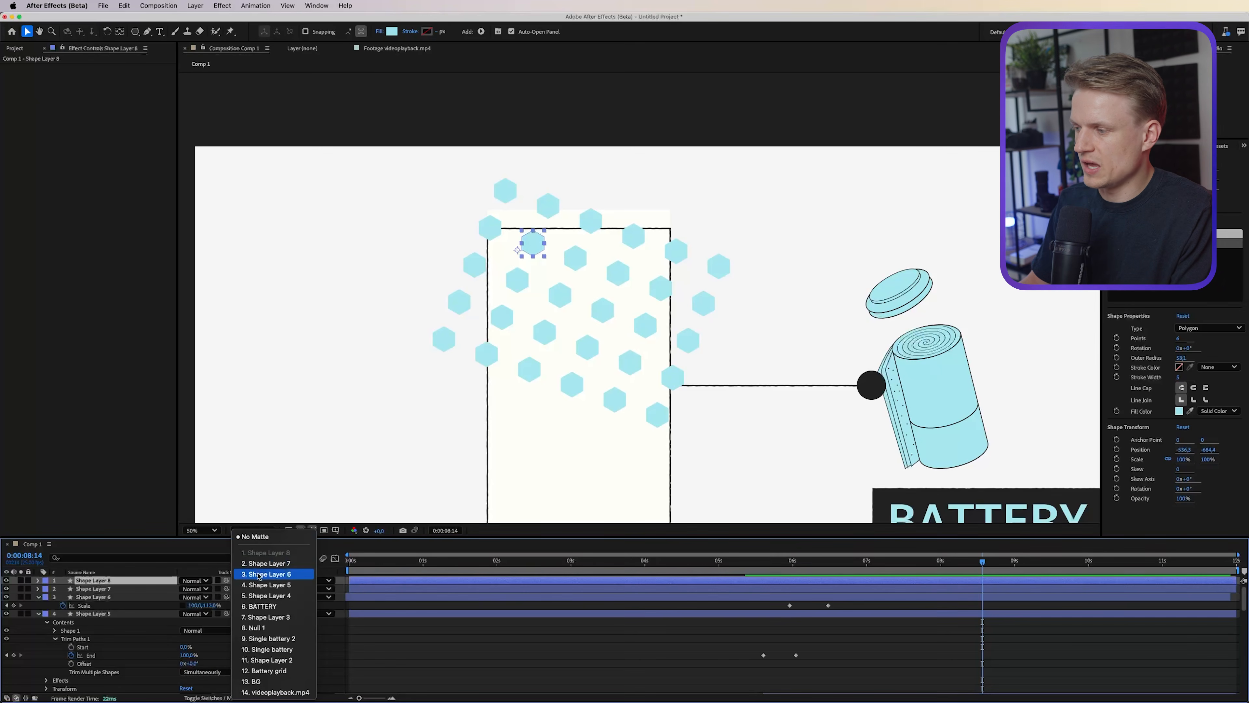
click(274, 575)
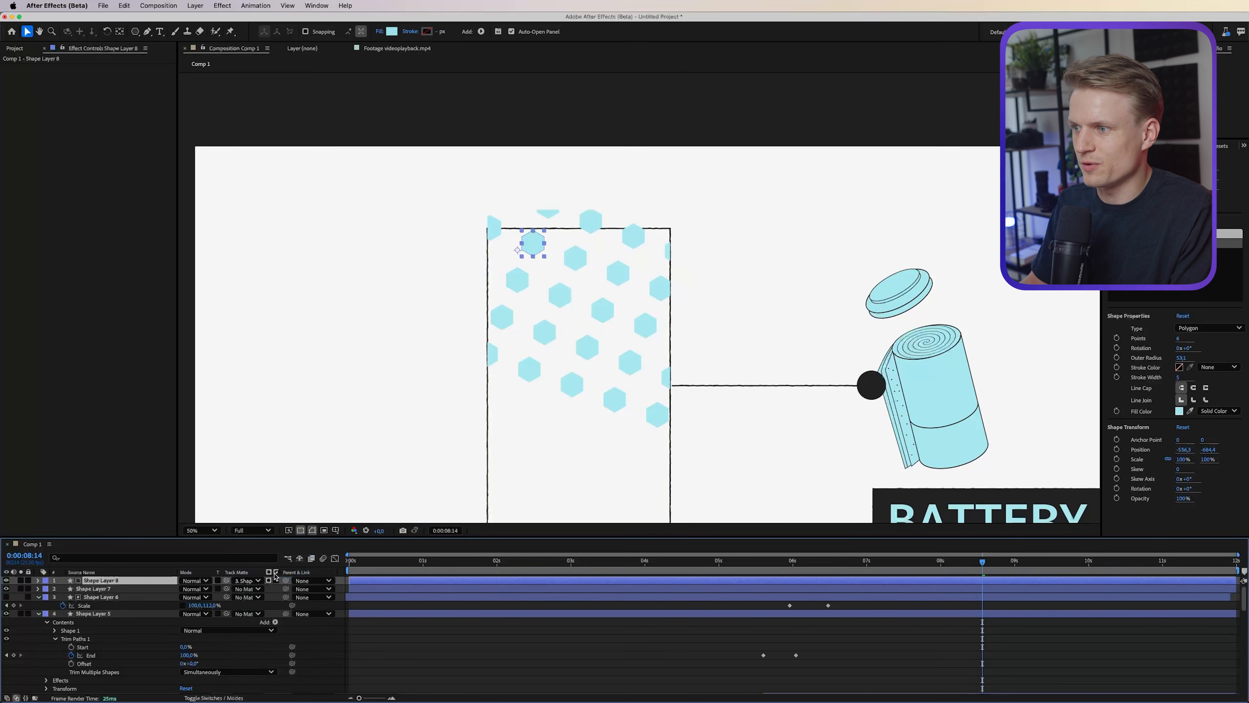
click(6, 597)
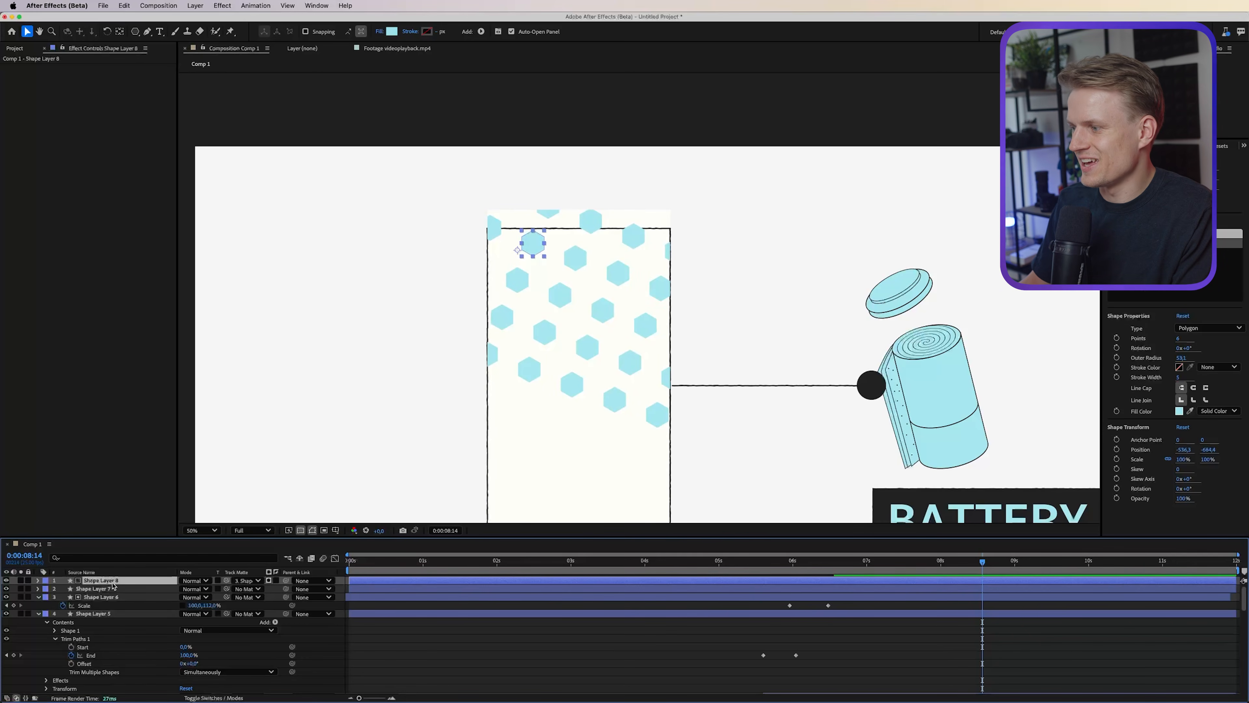
mouse_move(112, 584)
mouse_down()
mouse_move(104, 614)
mouse_move(111, 594)
mouse_up()
Draw a closed four-point Pen mask on Shape Layer 8 around the pattern extending above the box's upper outline.
drag(674, 350, 575, 337)
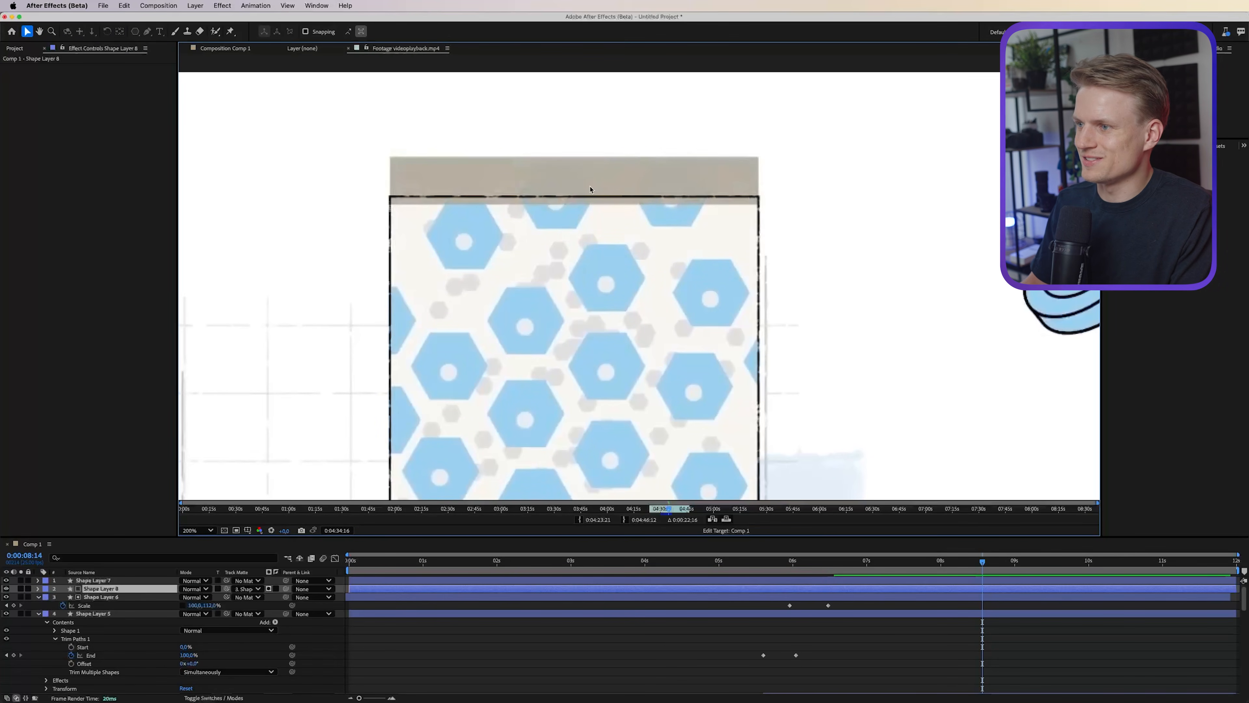
click(200, 46)
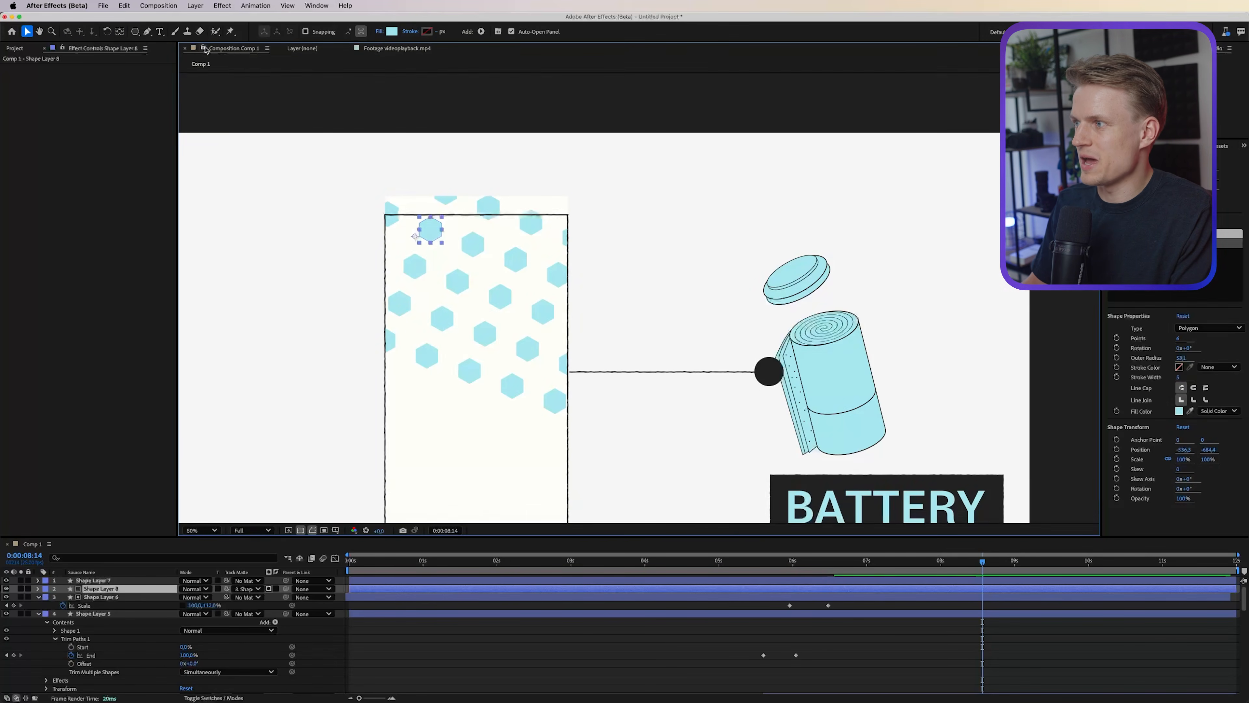
click(147, 31)
scroll(367, 166, up, 2)
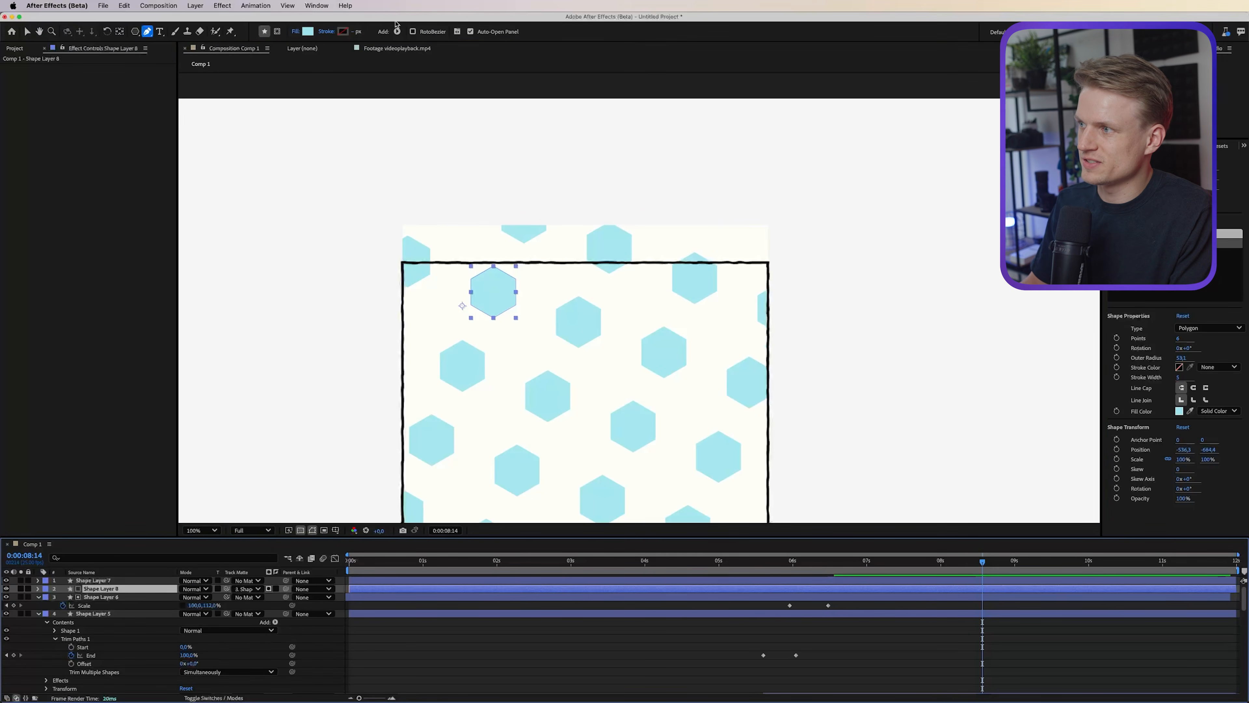
click(278, 31)
click(393, 261)
click(777, 262)
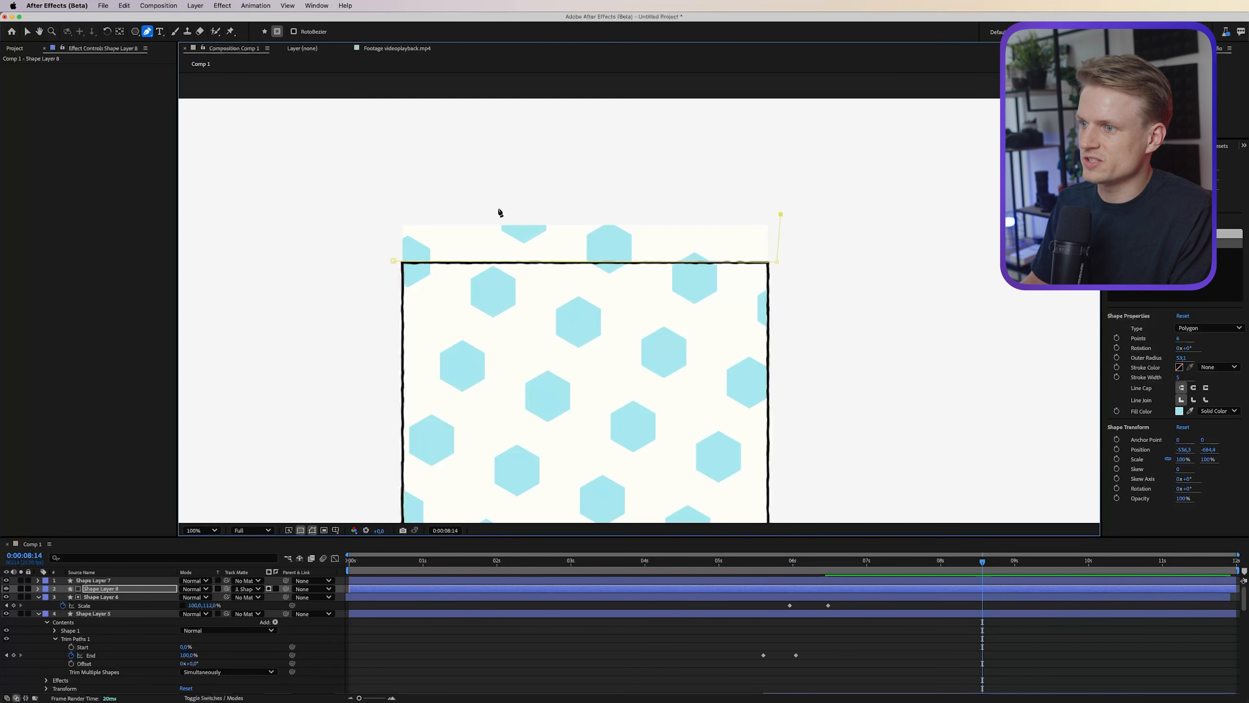
click(392, 262)
Set Mask 1 on Shape Layer 8 to Subtract so the hexagons are cut off above the outline.
click(38, 588)
click(54, 597)
click(47, 606)
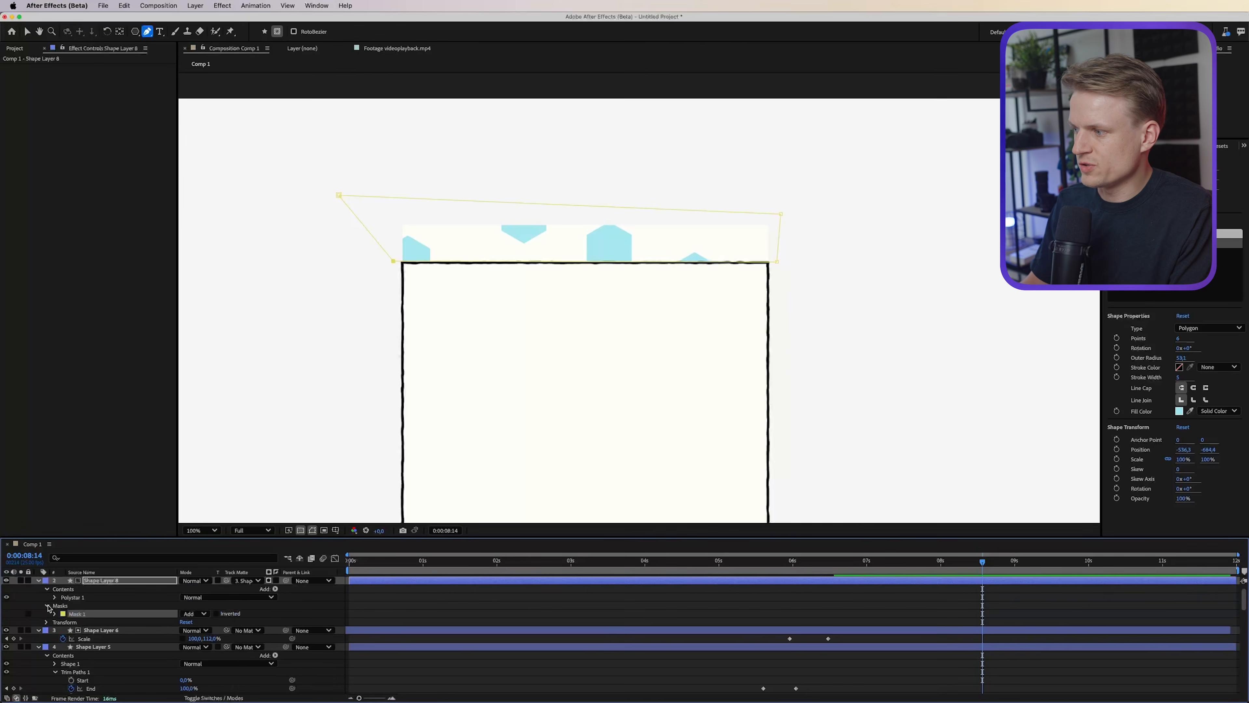
click(192, 615)
click(208, 643)
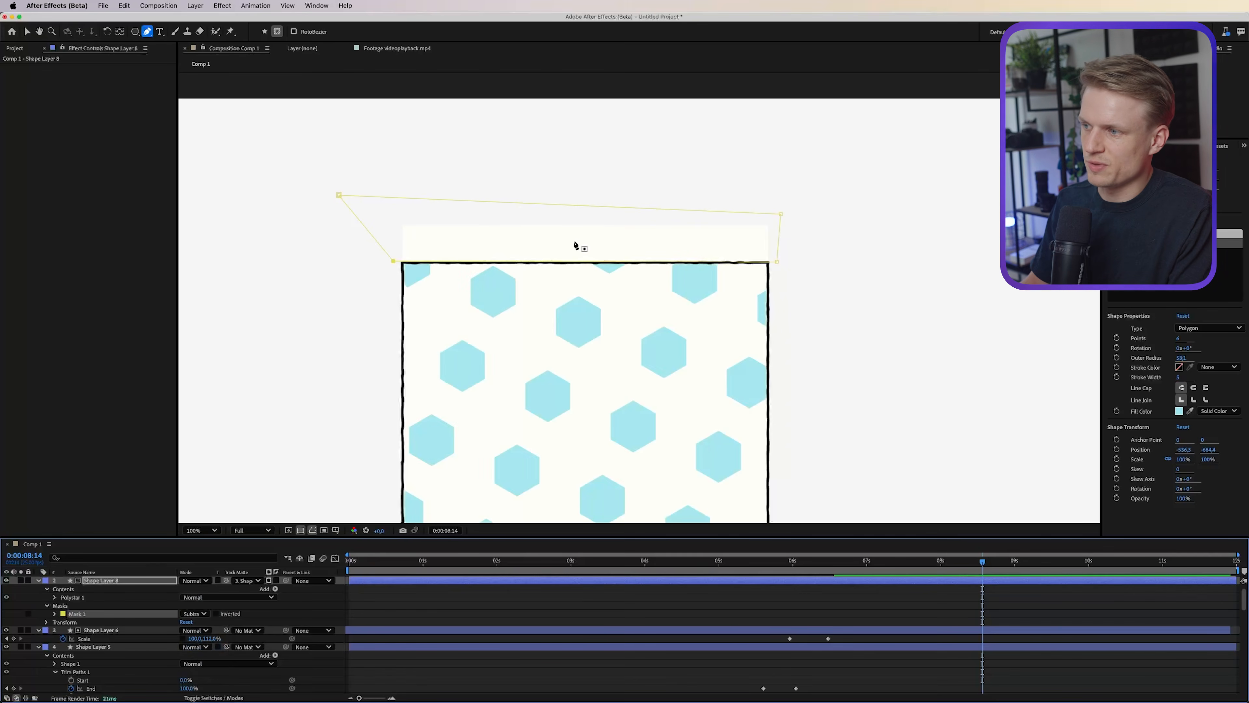
key(comma)
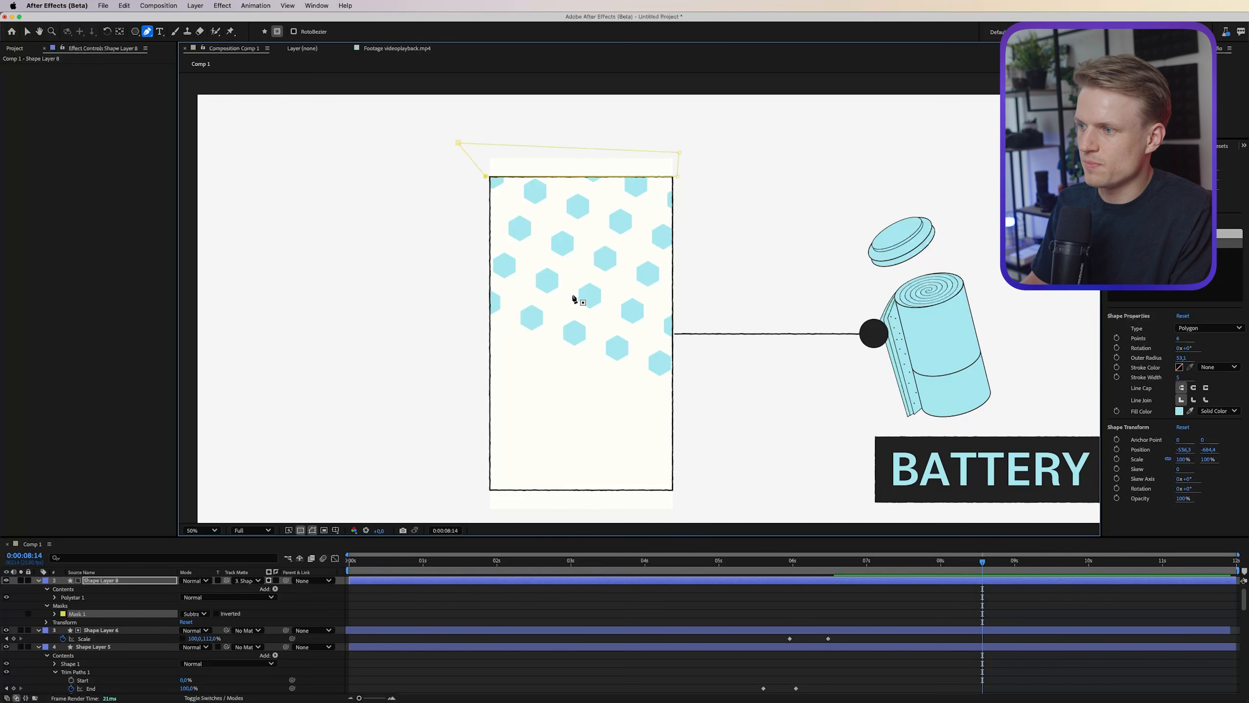
click(469, 346)
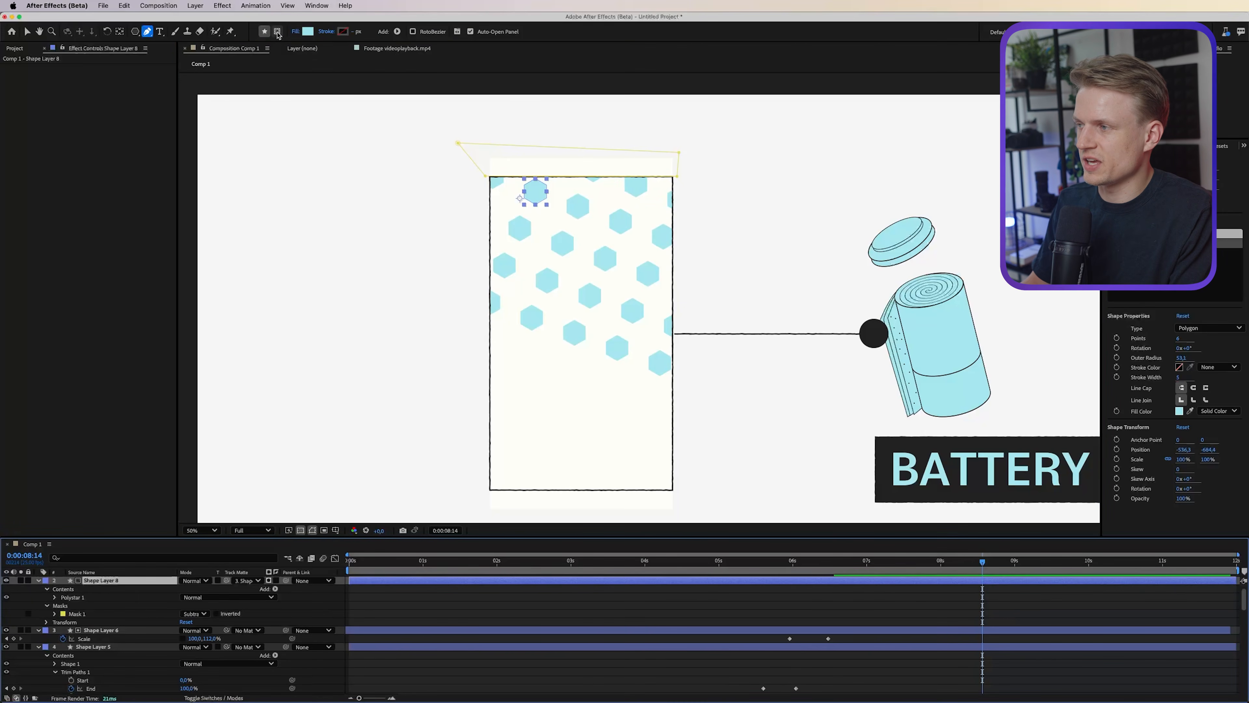
Draw a closed Pen mask on Shape Layer 8 around the pattern's lower edge and set Mask 2 to Subtract for a jagged hexagon boundary.
click(278, 33)
click(465, 341)
click(535, 347)
click(561, 317)
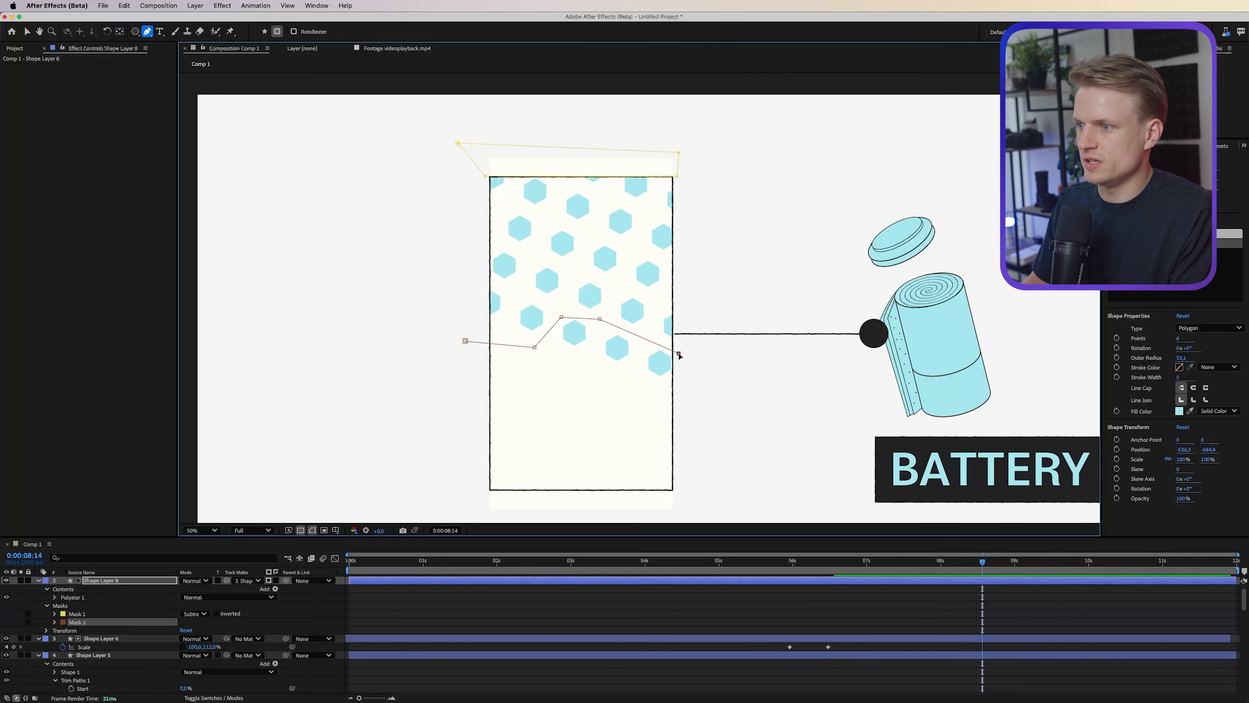
click(433, 401)
click(464, 341)
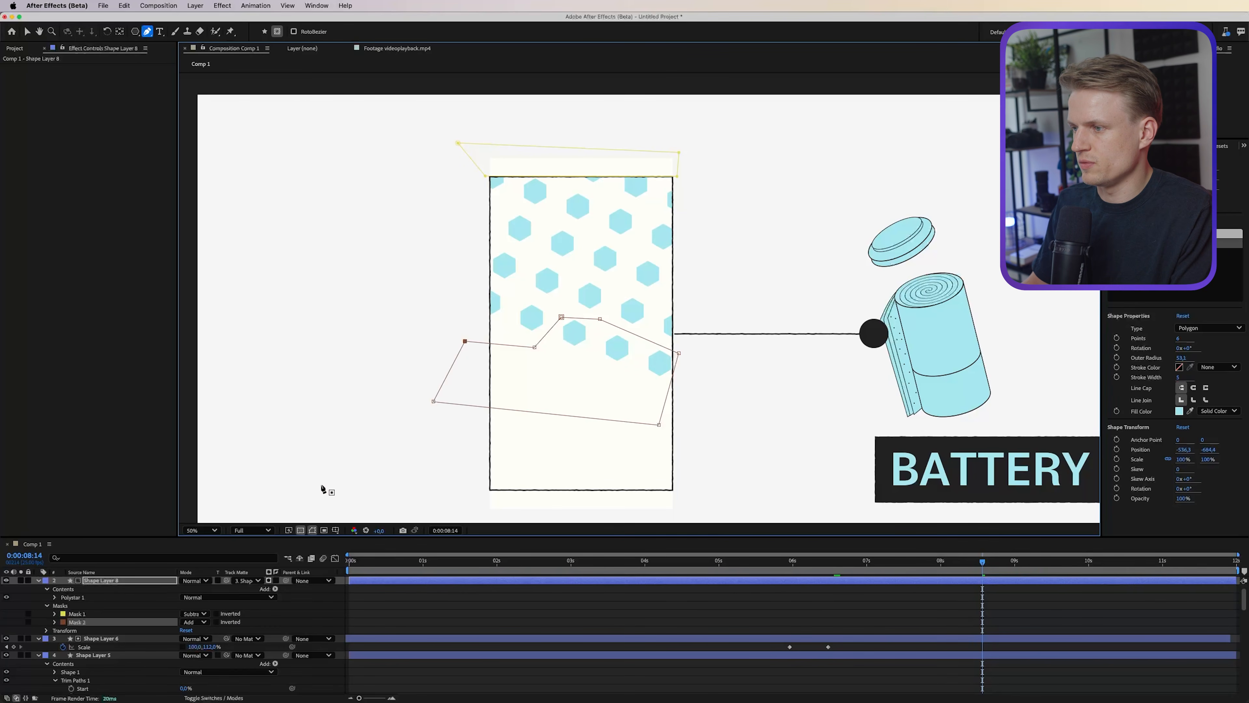
click(190, 622)
click(199, 650)
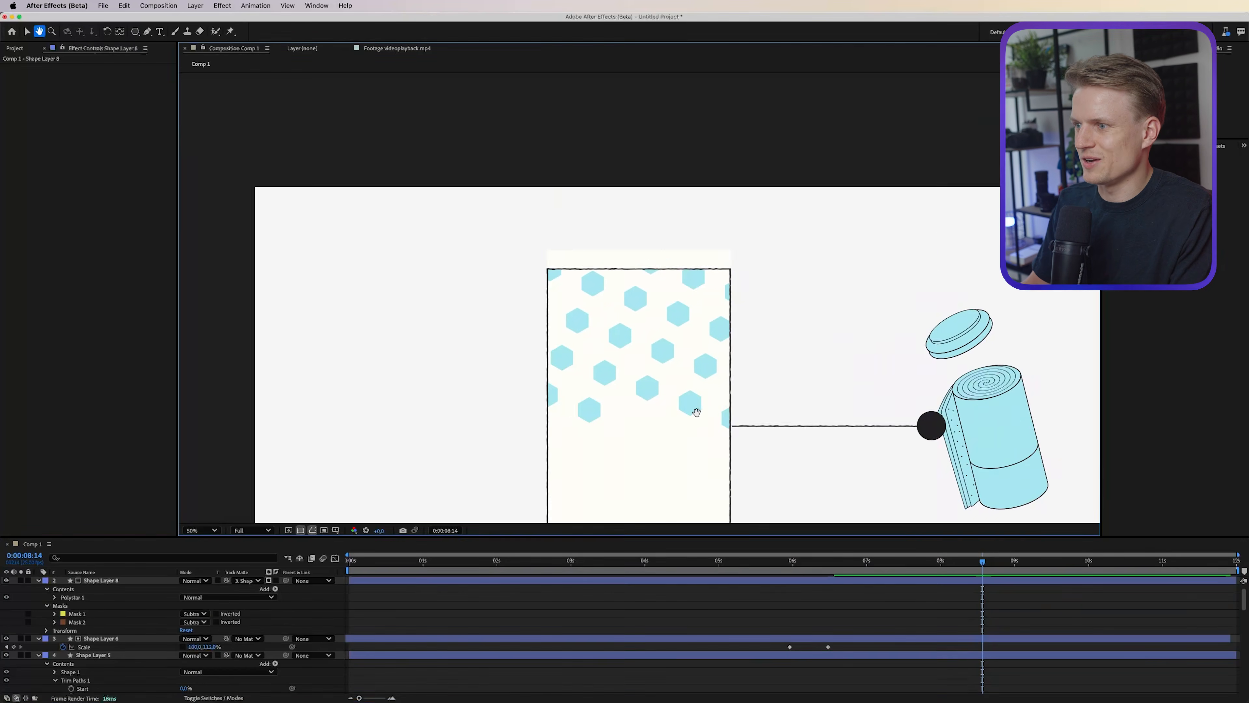
Duplicate Shape Layer 8 and move the copied hexagon pattern down into the lower half of the information box.
drag(697, 412, 599, 284)
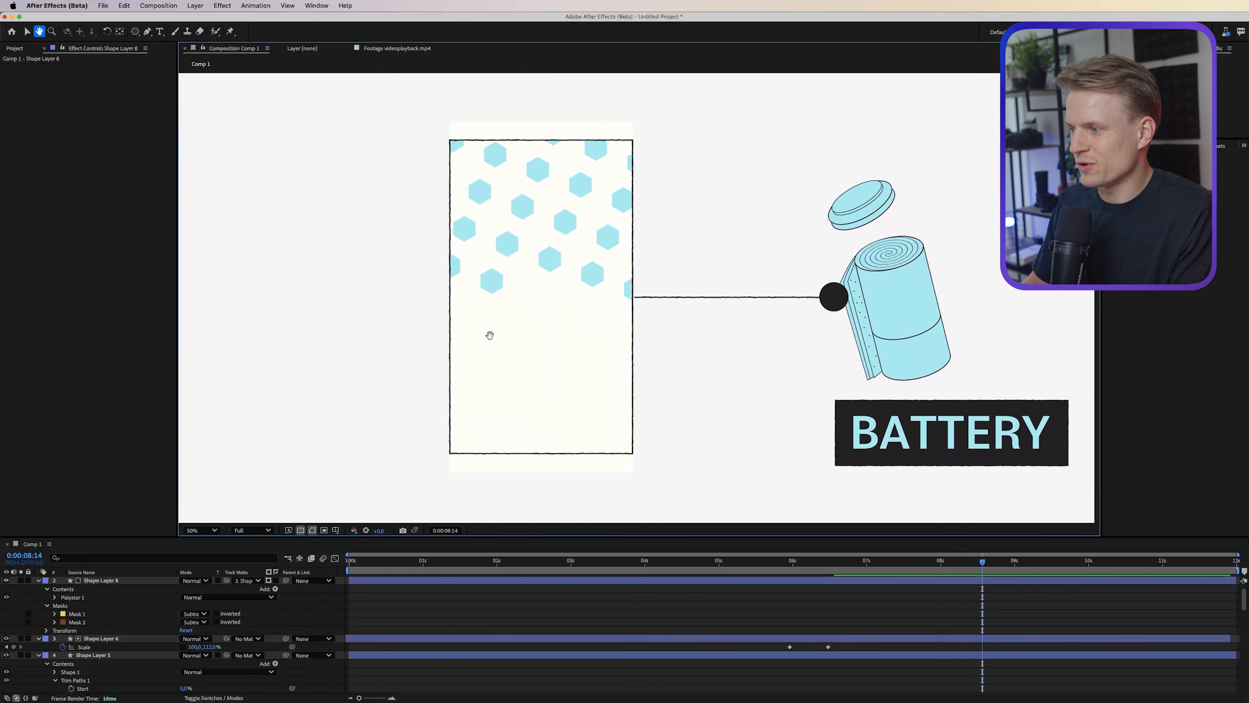
click(109, 581)
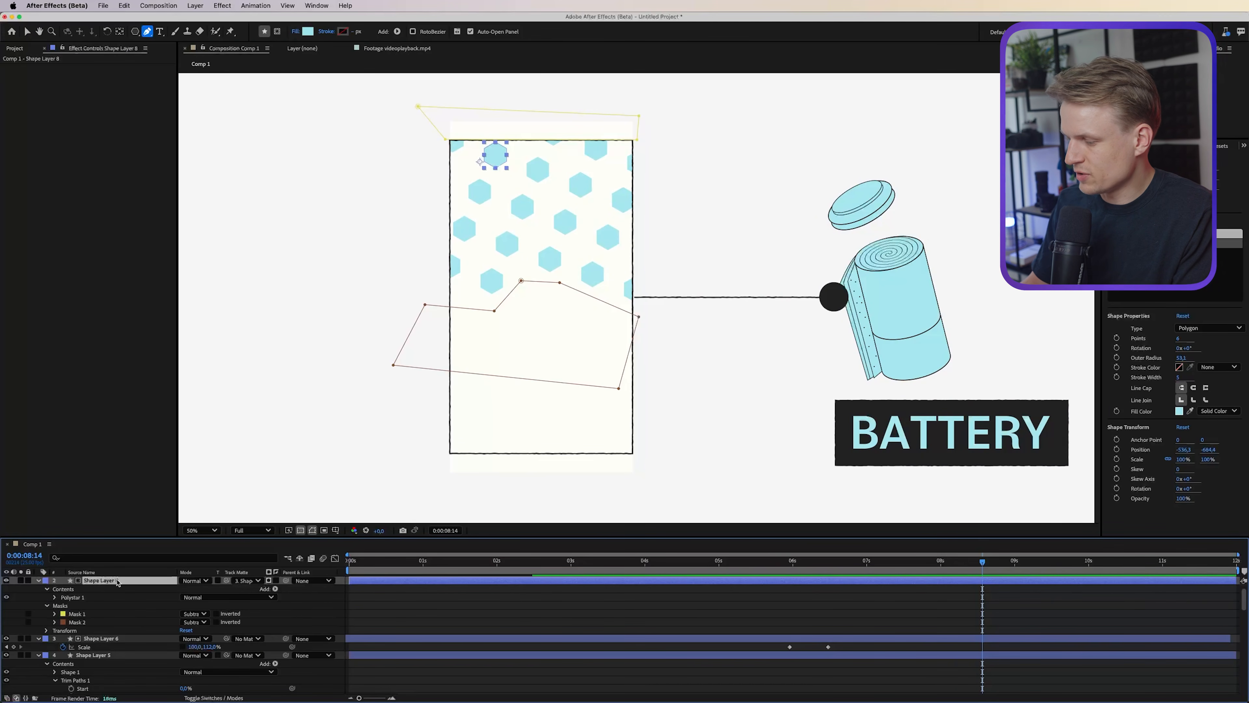
key(super+d)
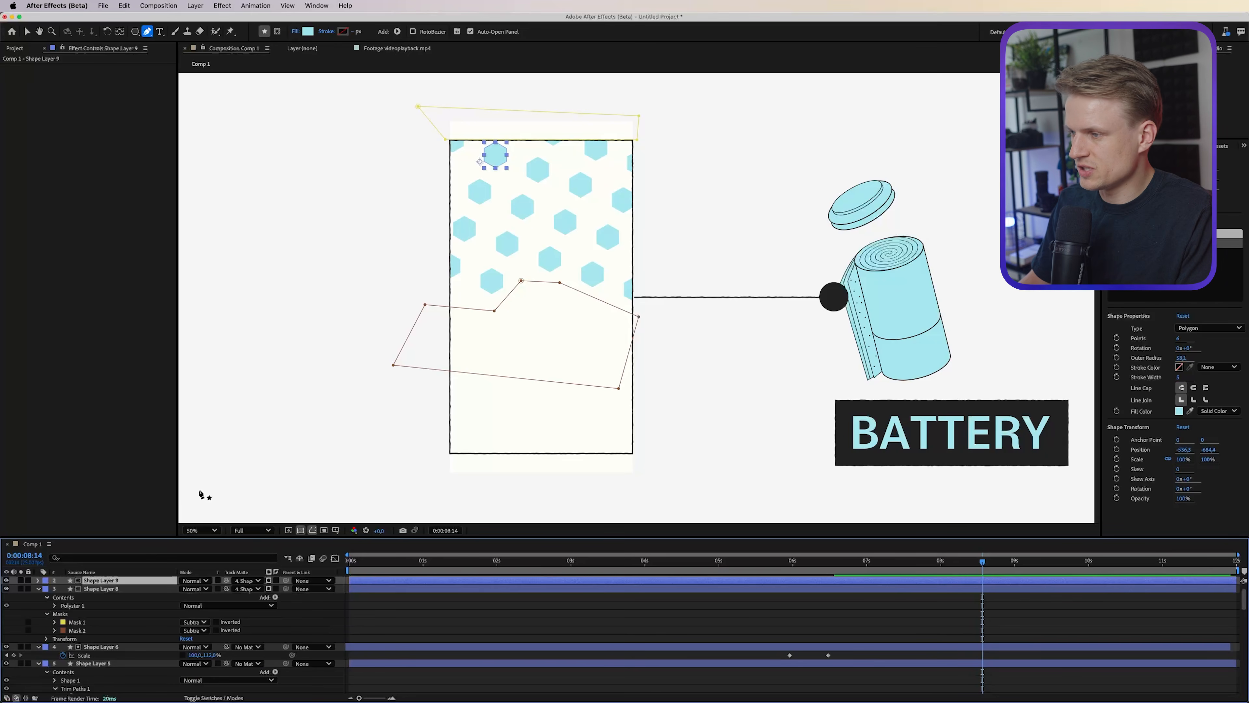
key(v)
drag(495, 156, 501, 331)
Draw a circle about 102 px wide with the Ellipse tool over the source hexagon on Shape Layer 9.
scroll(501, 331, up, 2)
scroll(424, 379, down, 1)
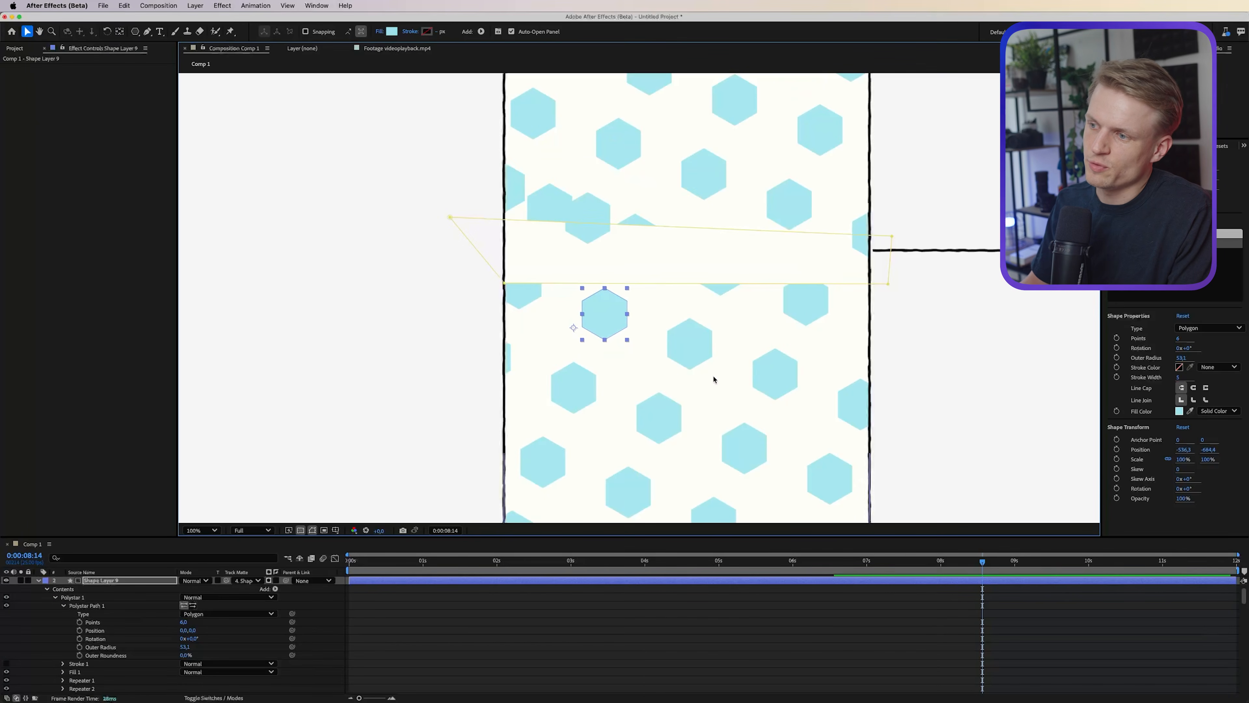
scroll(639, 368, up, 1)
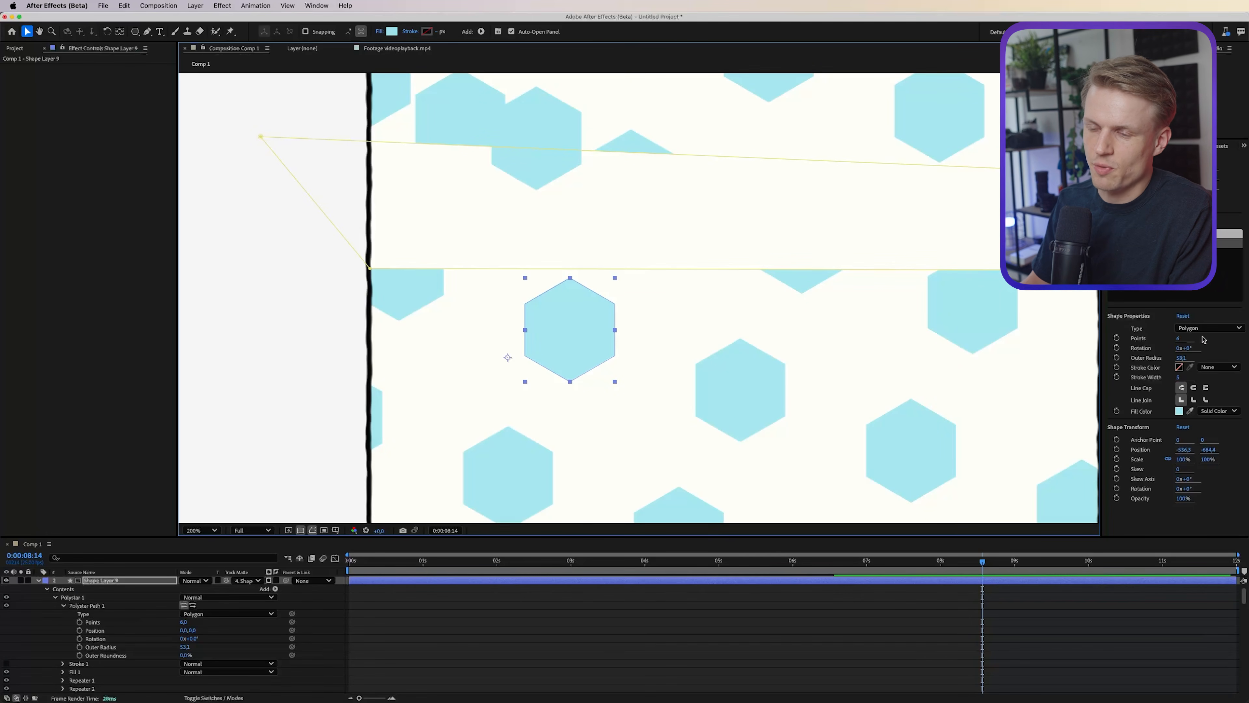
scroll(544, 315, up, 1)
click(135, 31)
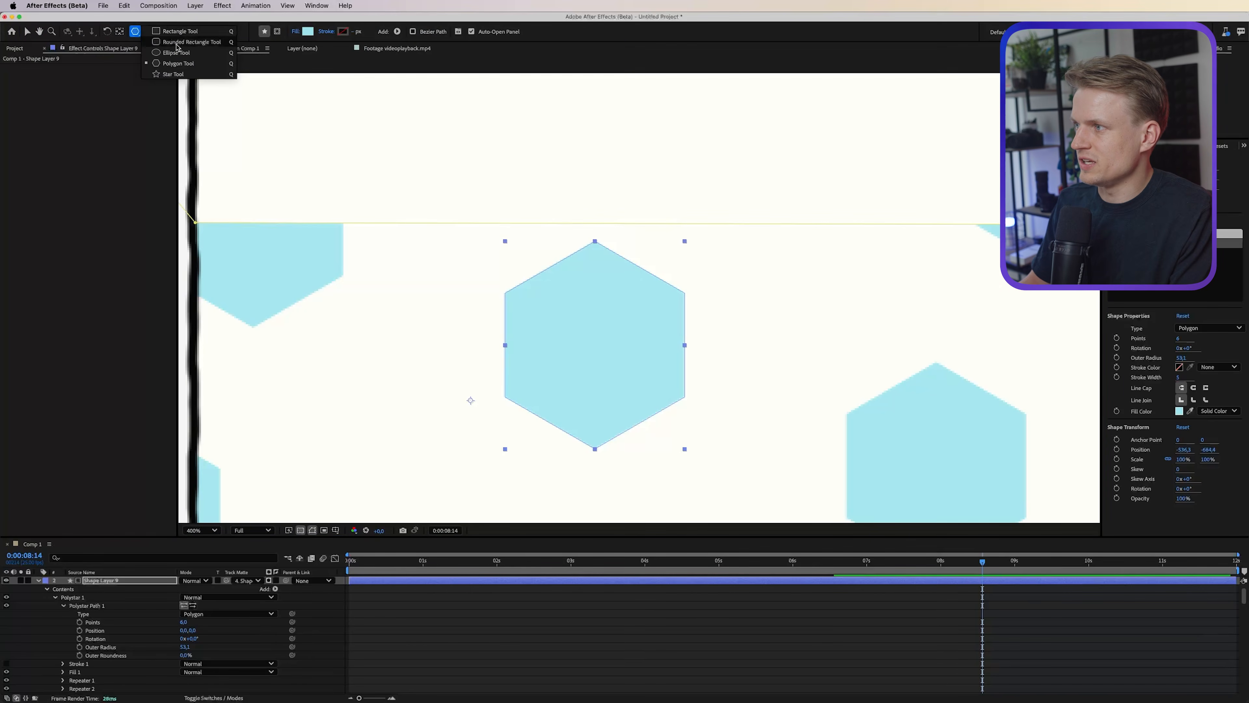
click(175, 53)
click(78, 604)
drag(485, 272, 536, 322)
key(cmd+z)
mouse_move(499, 241)
mouse_down()
mouse_move(608, 352)
mouse_move(699, 409)
mouse_up()
Move Repeater 1 and Repeater 2 from Polystar 1 into Ellipse 1 on Shape Layer 9 and delete Polystar 1.
click(87, 639)
shift+click(85, 647)
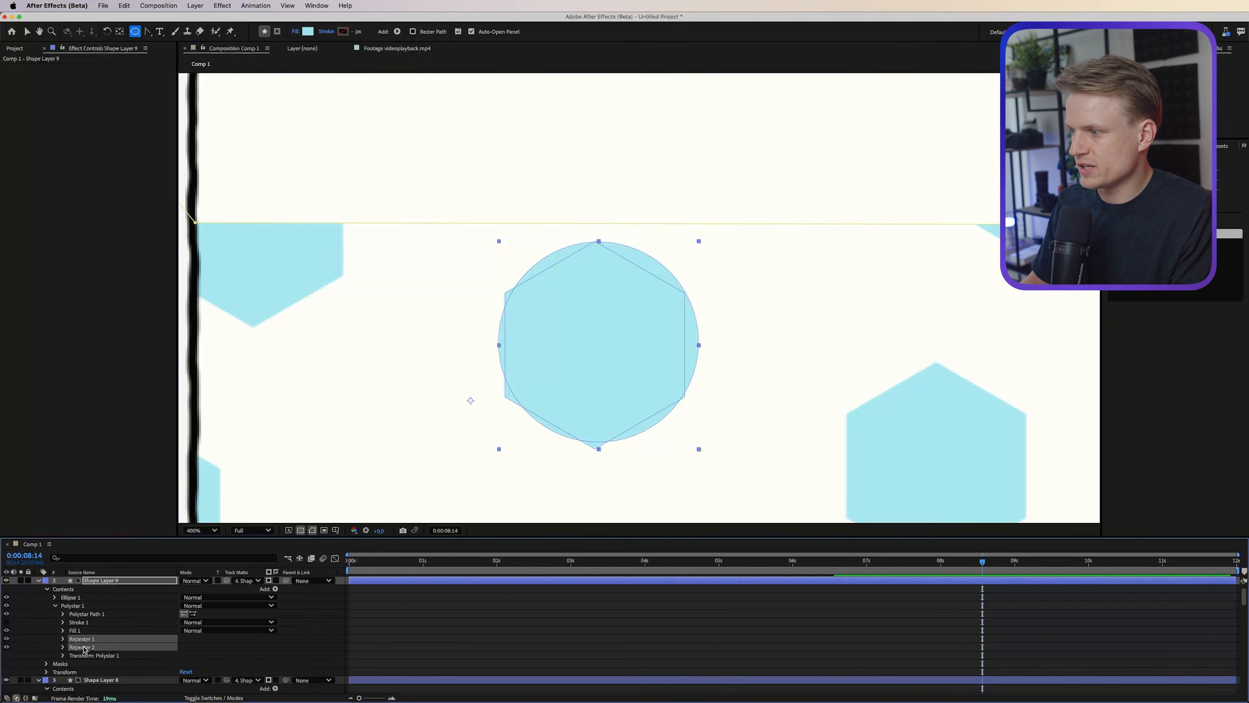
drag(95, 642, 73, 597)
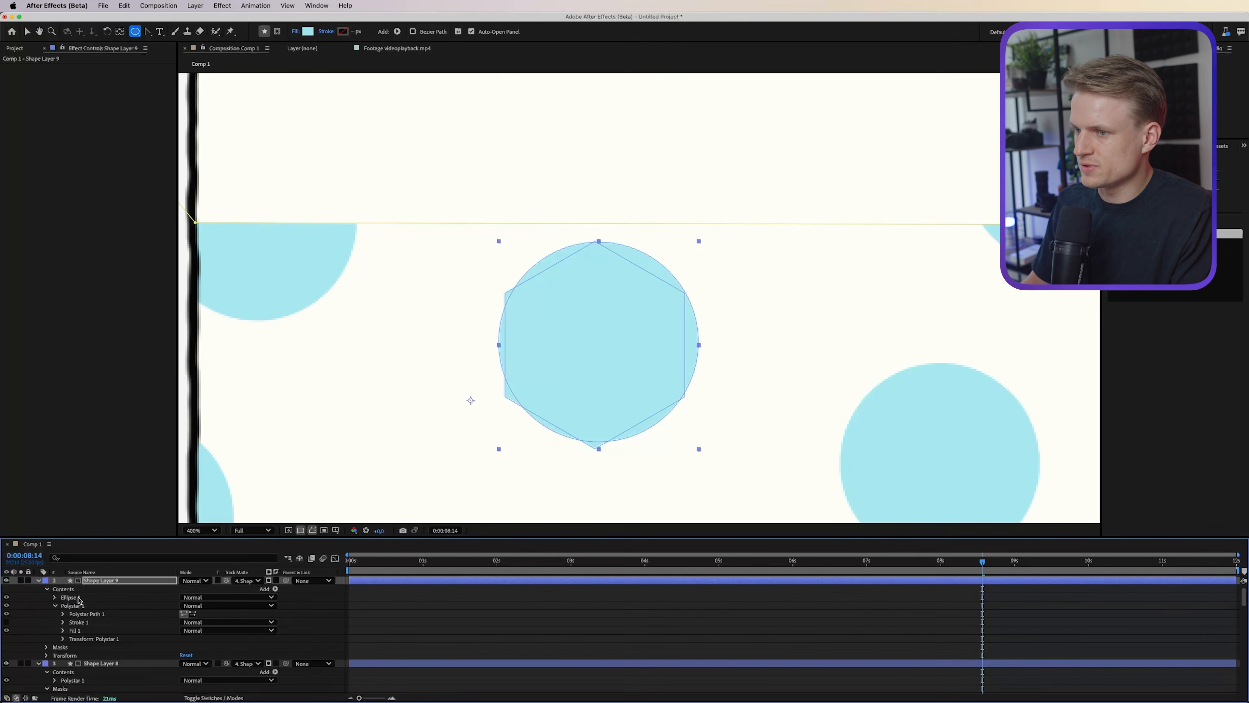
click(77, 611)
key(Delete)
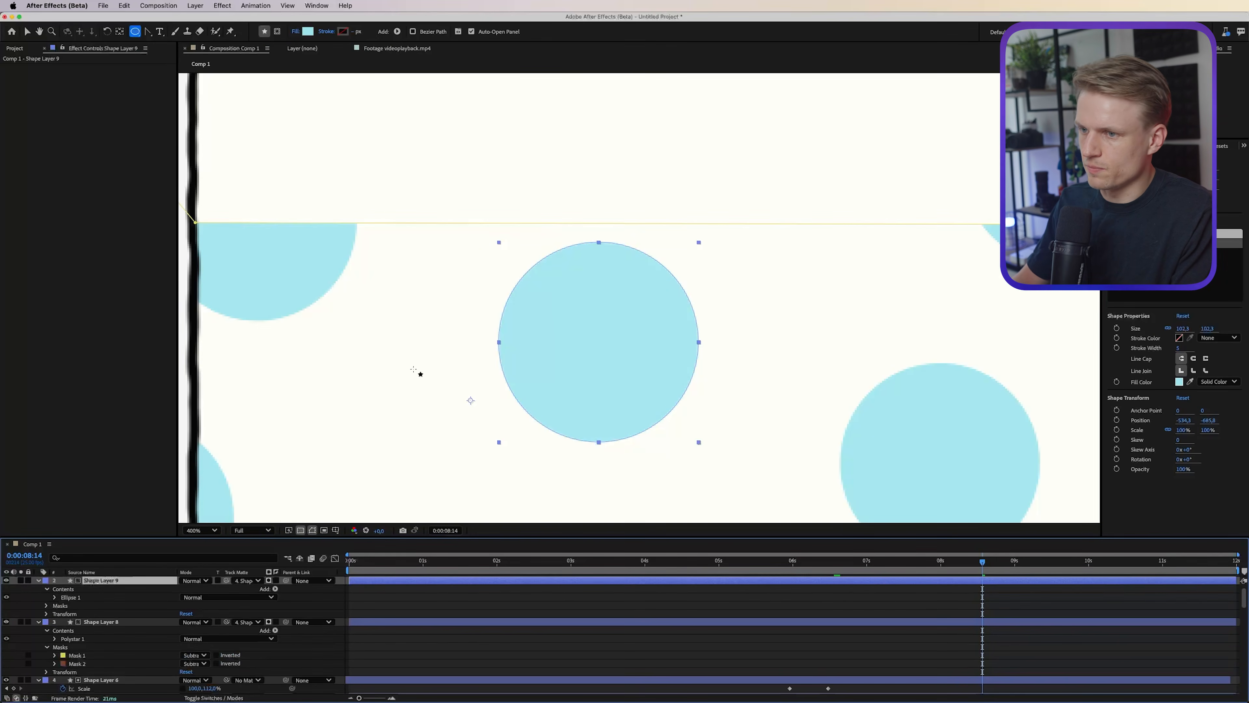
Set the fill color of the circles on Shape Layer 9 to gray ABABAB.
scroll(418, 371, down, 2)
scroll(638, 368, right, 4)
scroll(700, 341, down, 1)
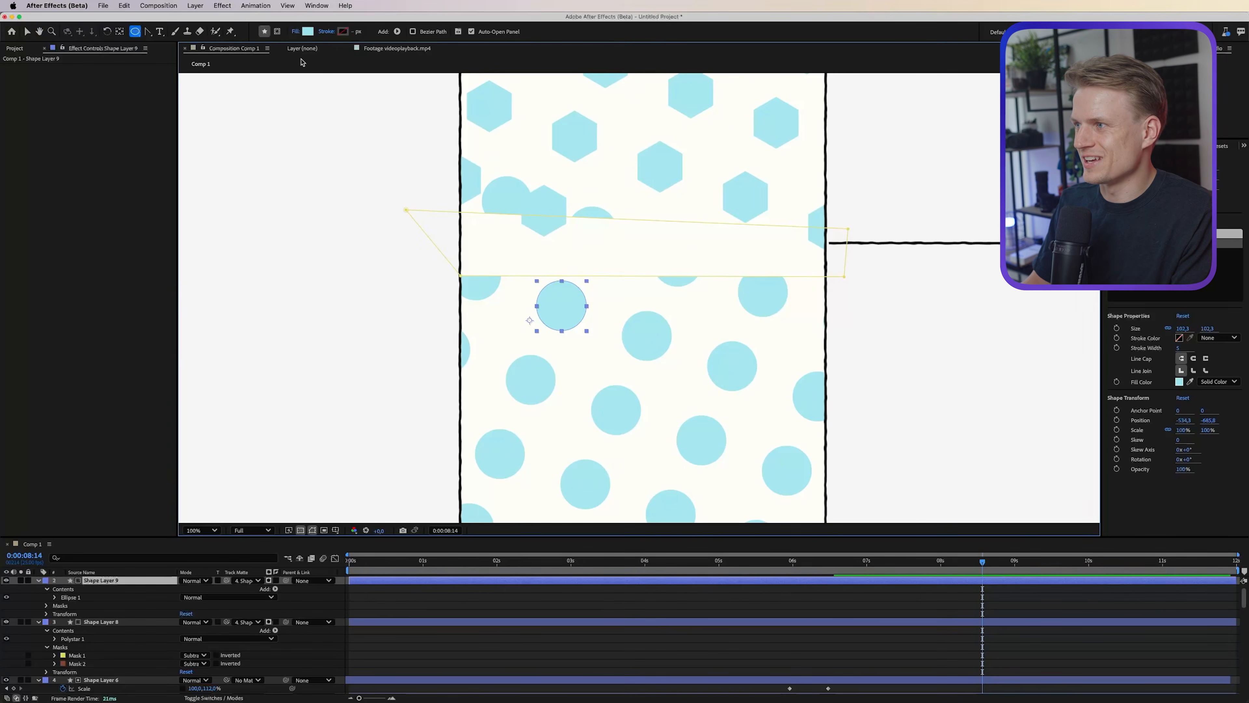
click(308, 31)
mouse_move(580, 374)
mouse_down()
mouse_move(511, 388)
mouse_move(490, 340)
mouse_up()
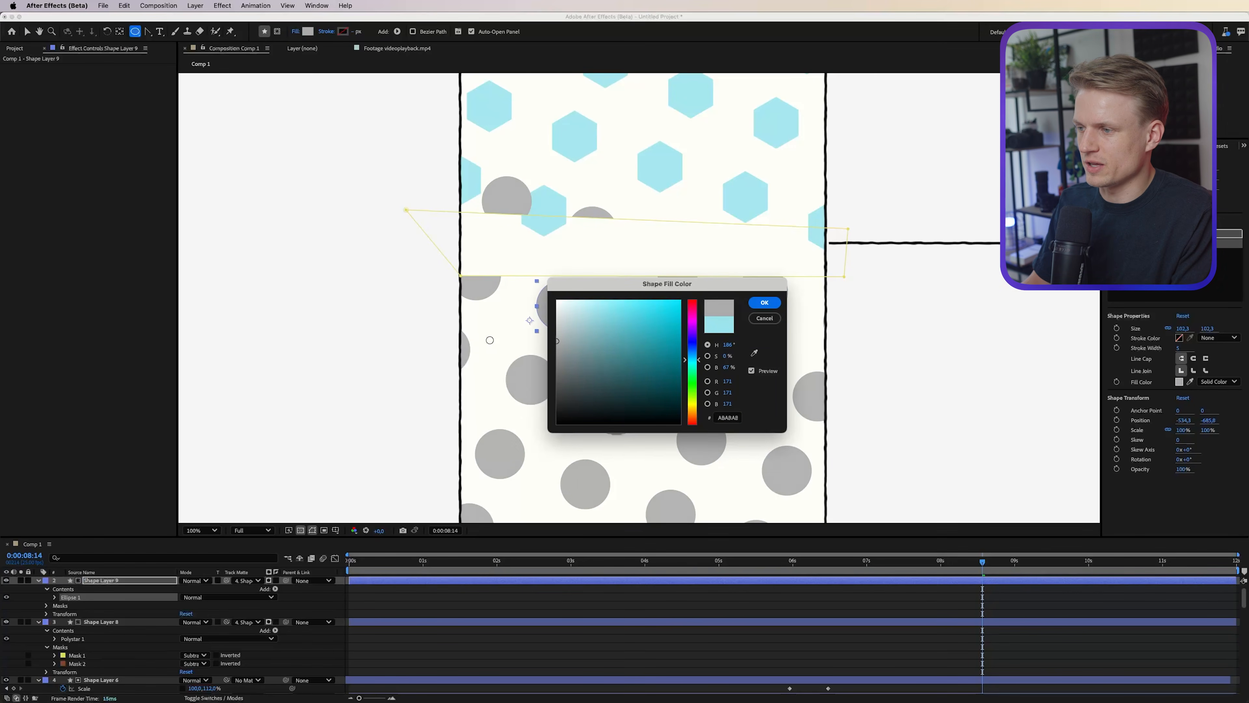
click(761, 303)
Delete Mask 1 and Mask 2 from Shape Layer 9.
scroll(689, 213, right, 5)
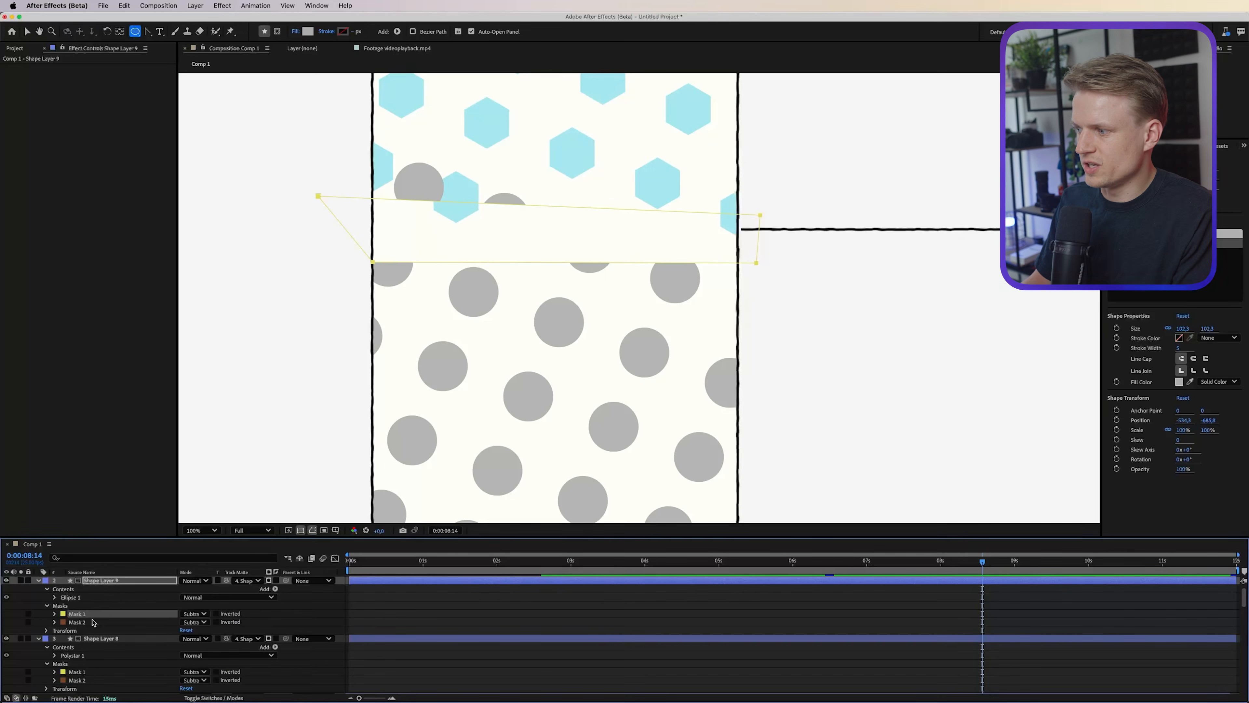
shift+click(94, 622)
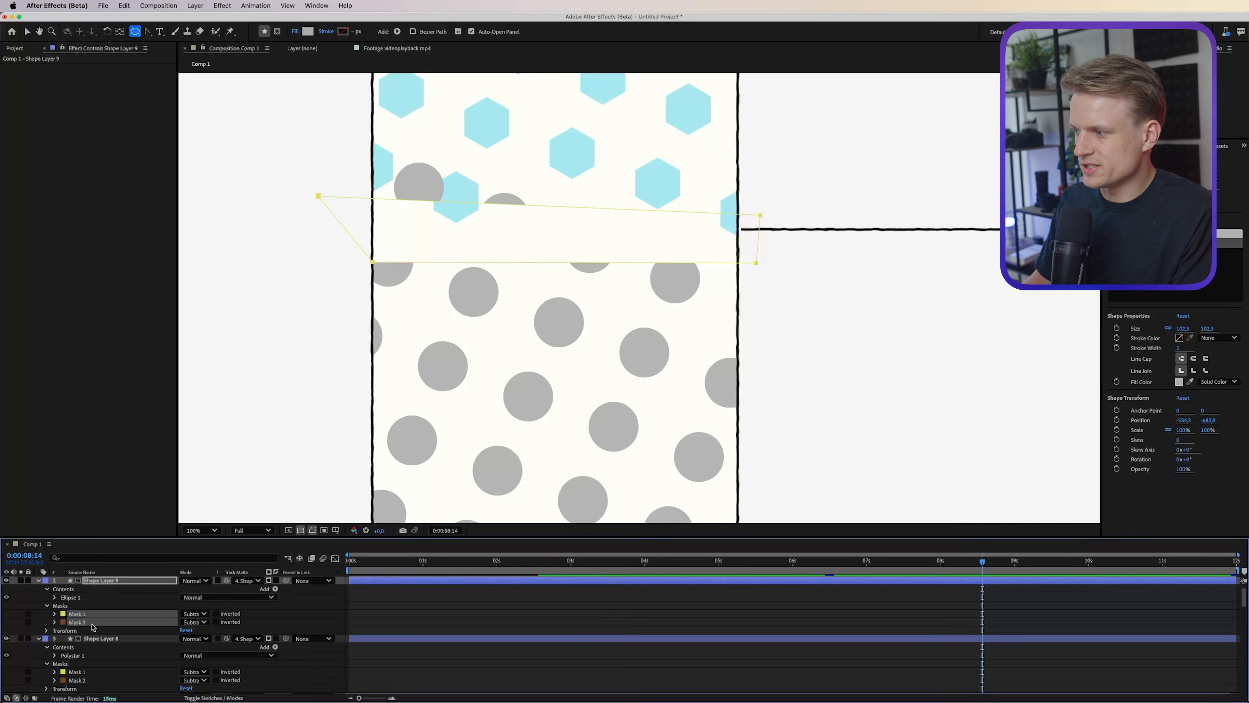
key(Delete)
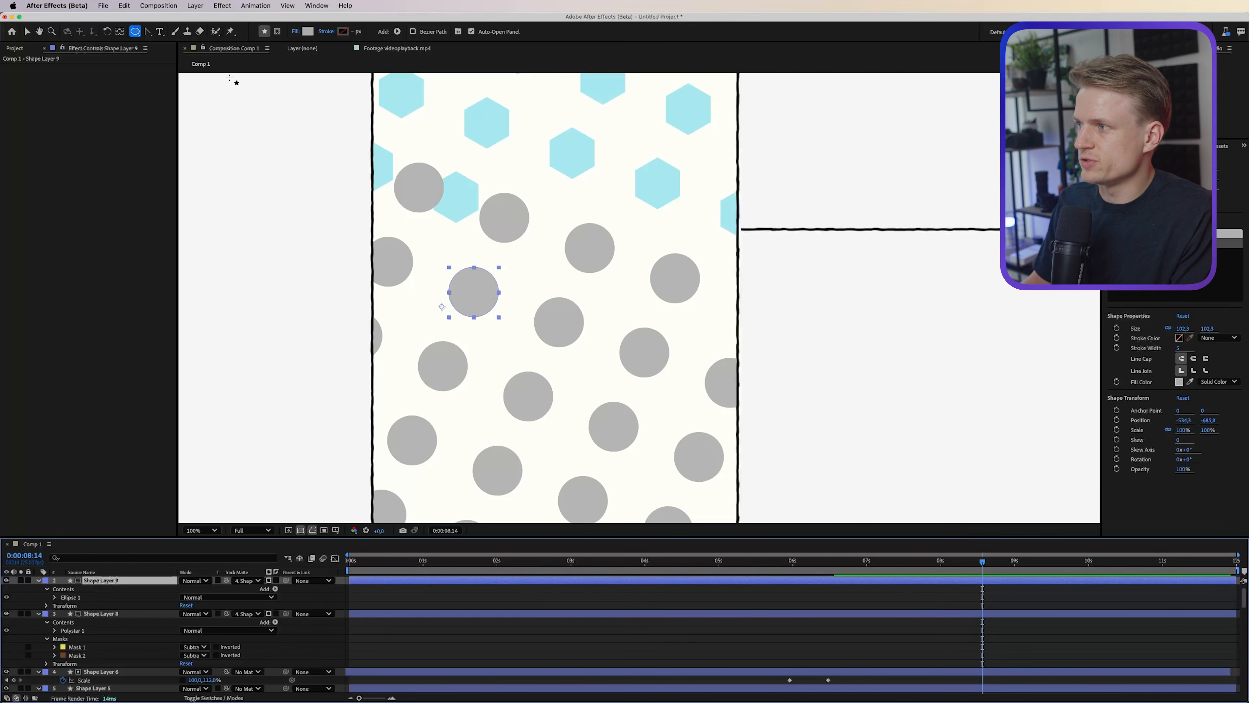
Draw a closed Pen mask on Shape Layer 9 enclosing the gray circles, with a jagged upper edge and the base at the box's lower outline.
click(148, 32)
click(277, 31)
scroll(570, 259, down, 1)
drag(522, 250, 434, 309)
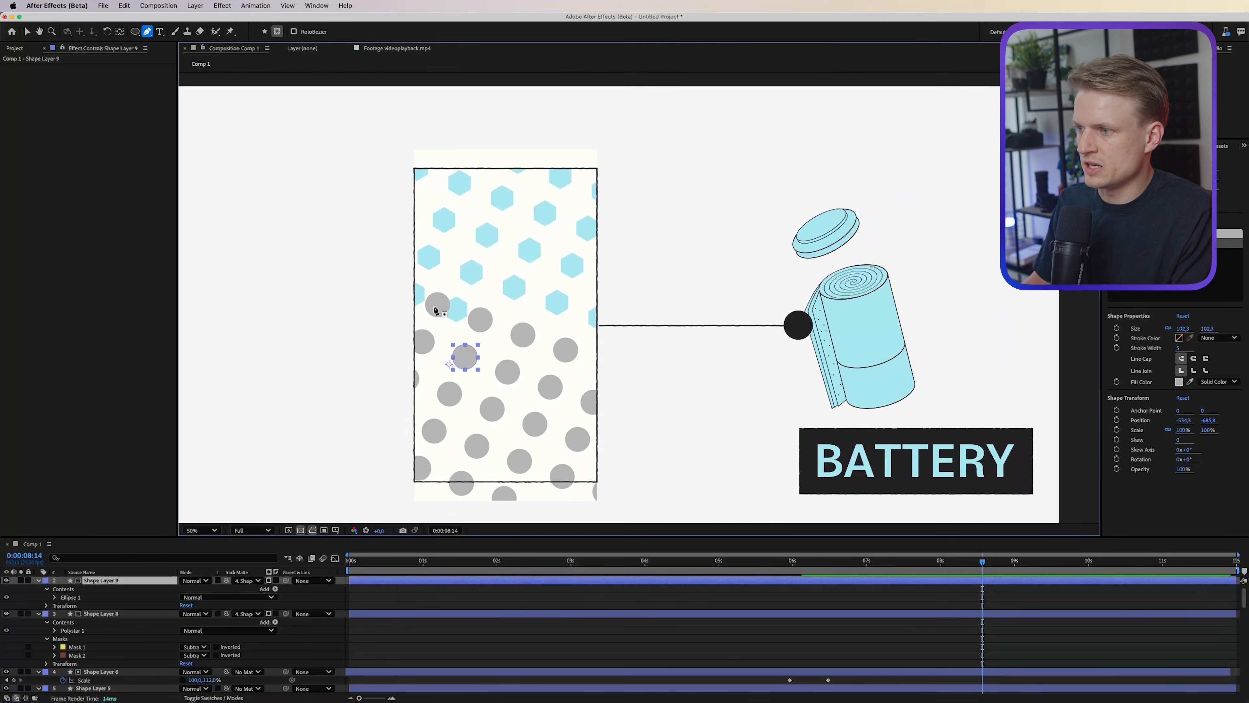
click(389, 334)
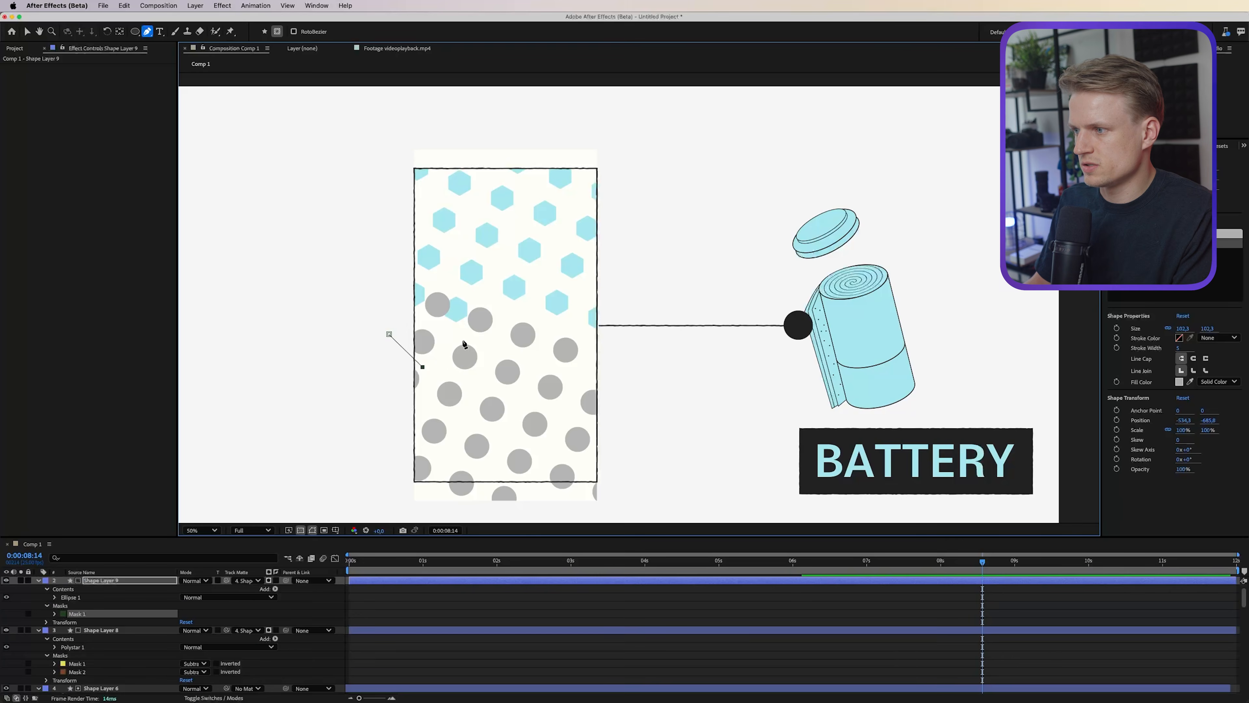
drag(612, 458, 580, 321)
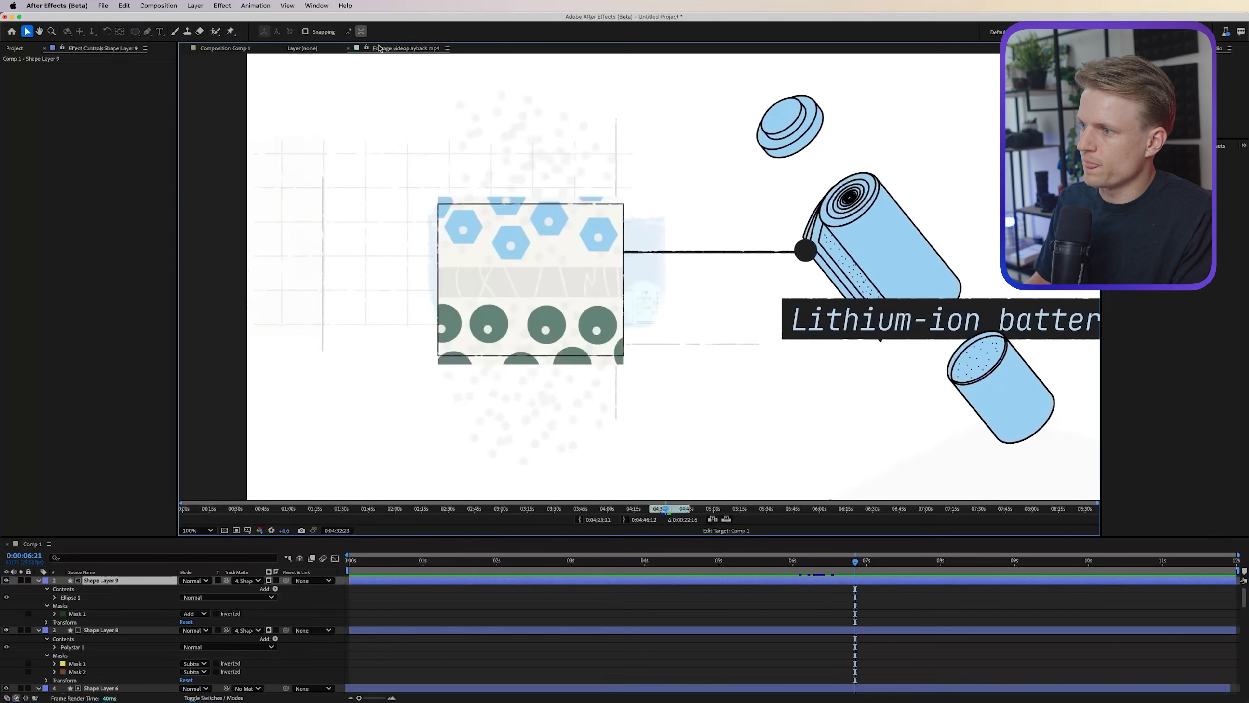
Add a new adjustment layer above Shape Layer 9 in Comp 1.
key(period)
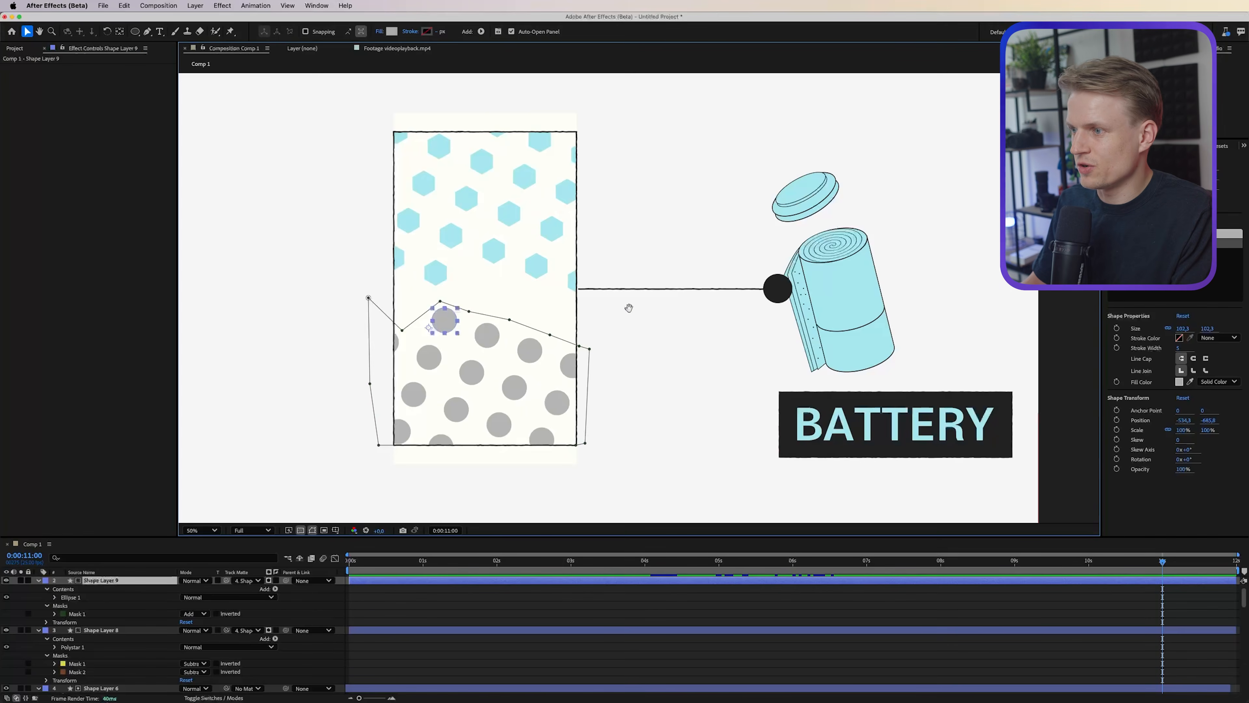
drag(629, 308, 683, 299)
scroll(682, 310, down, 2)
key(v)
click(196, 6)
mouse_move(200, 21)
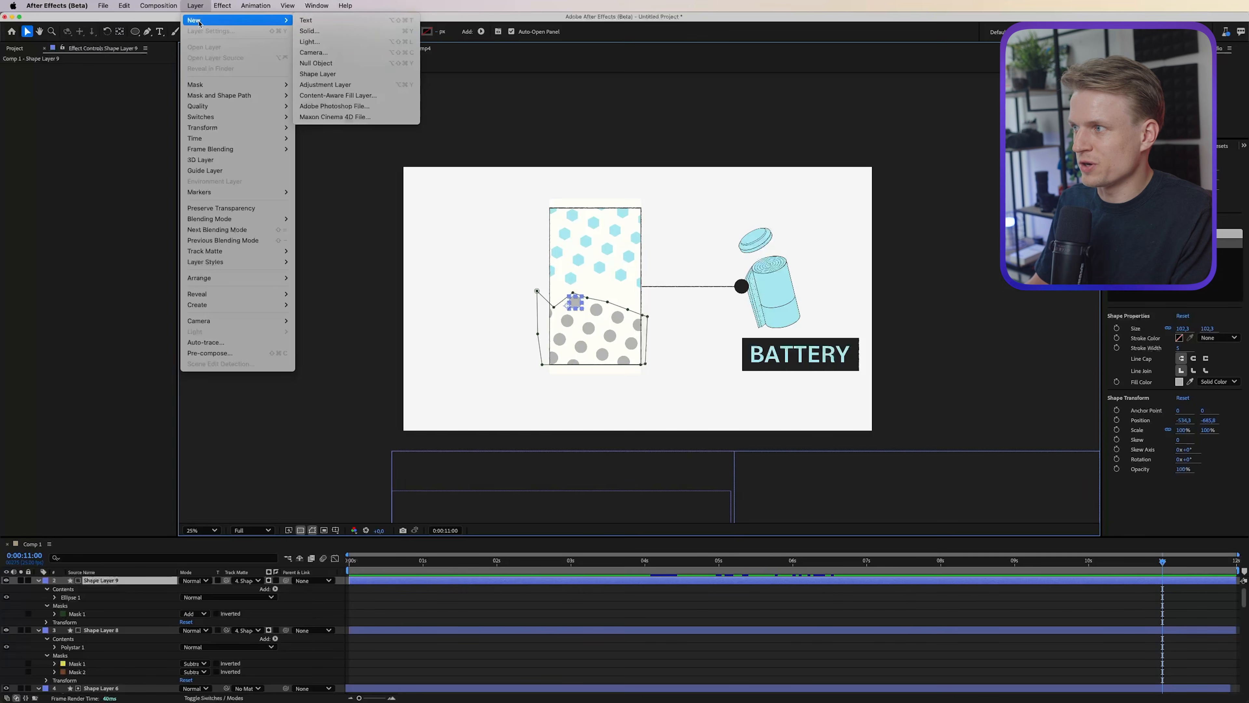
click(334, 85)
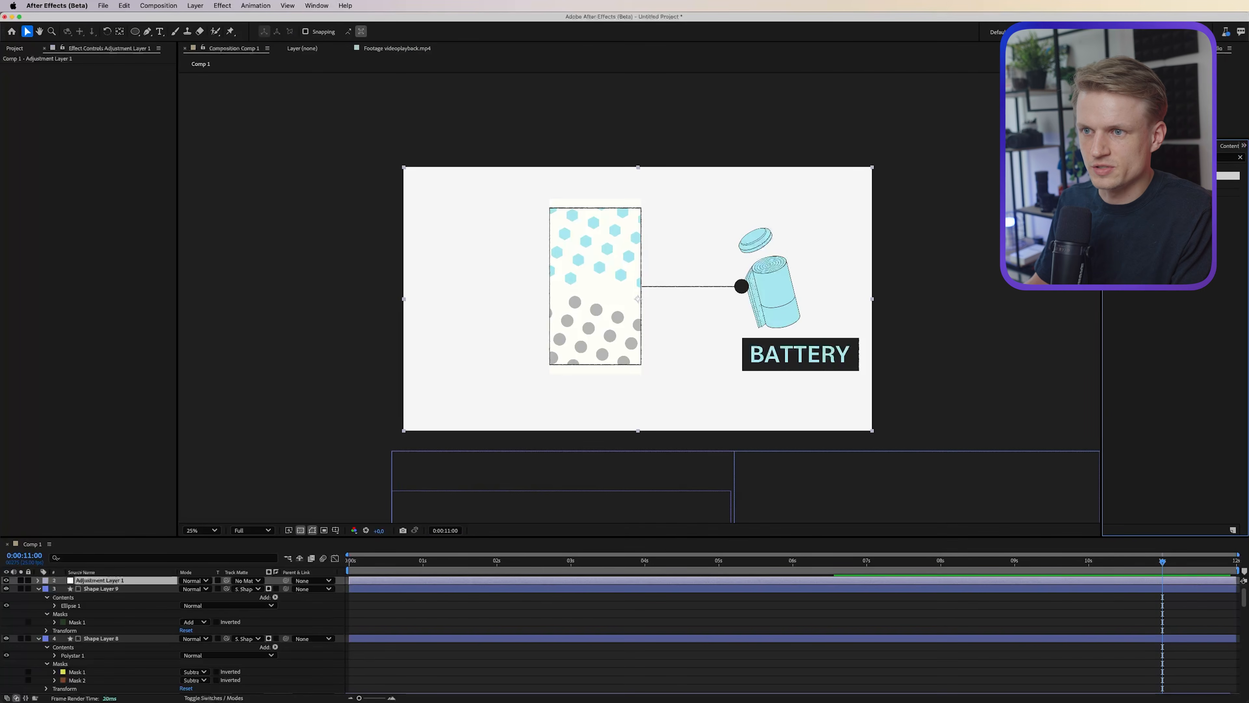
Apply the Posterize Time effect to Adjustment Layer 1 with a frame rate of 15.
text(poster)
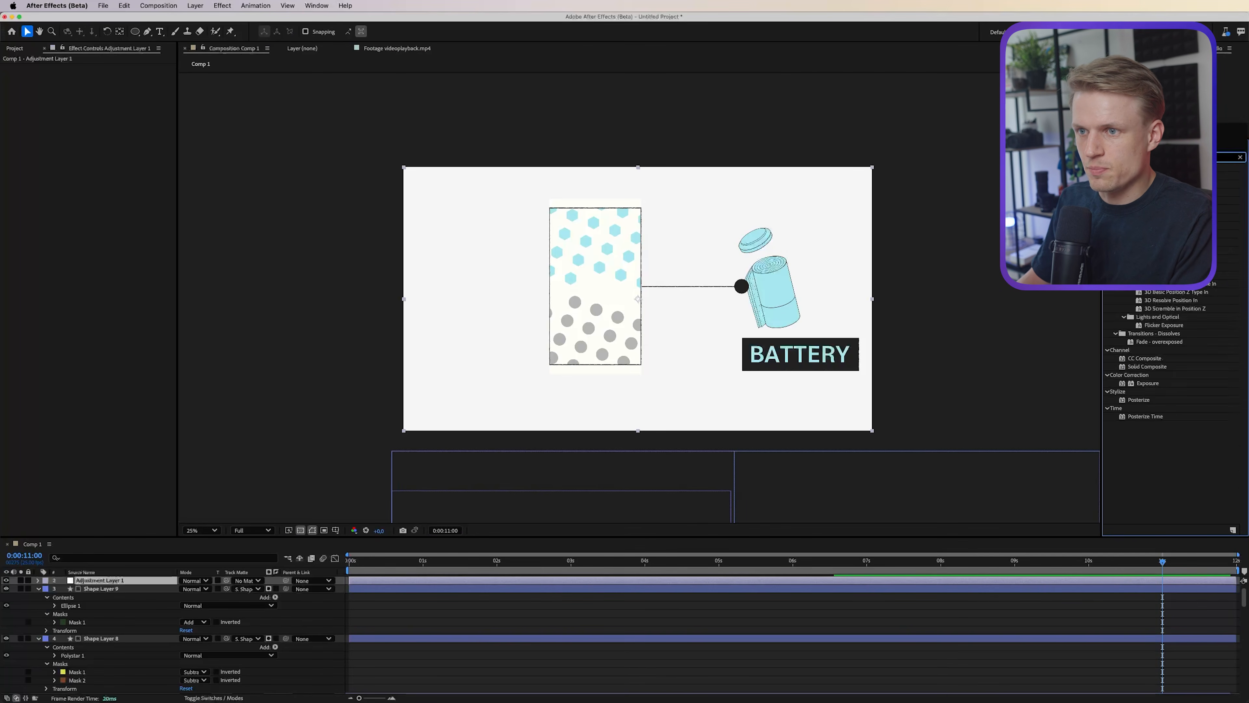
double_click(1136, 192)
click(100, 76)
text(15)
Preview the battery and title animation from about one second and again from about three and a half seconds to check the choppier motion.
click(441, 562)
key(space)
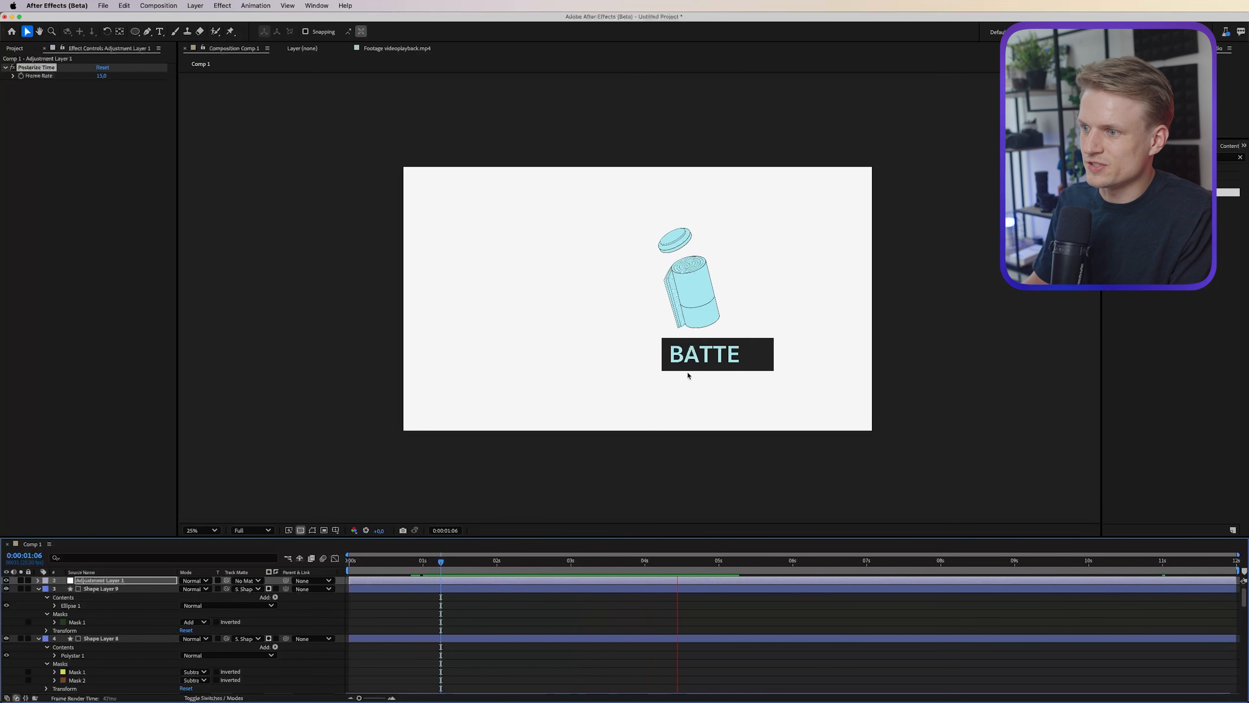
key(space)
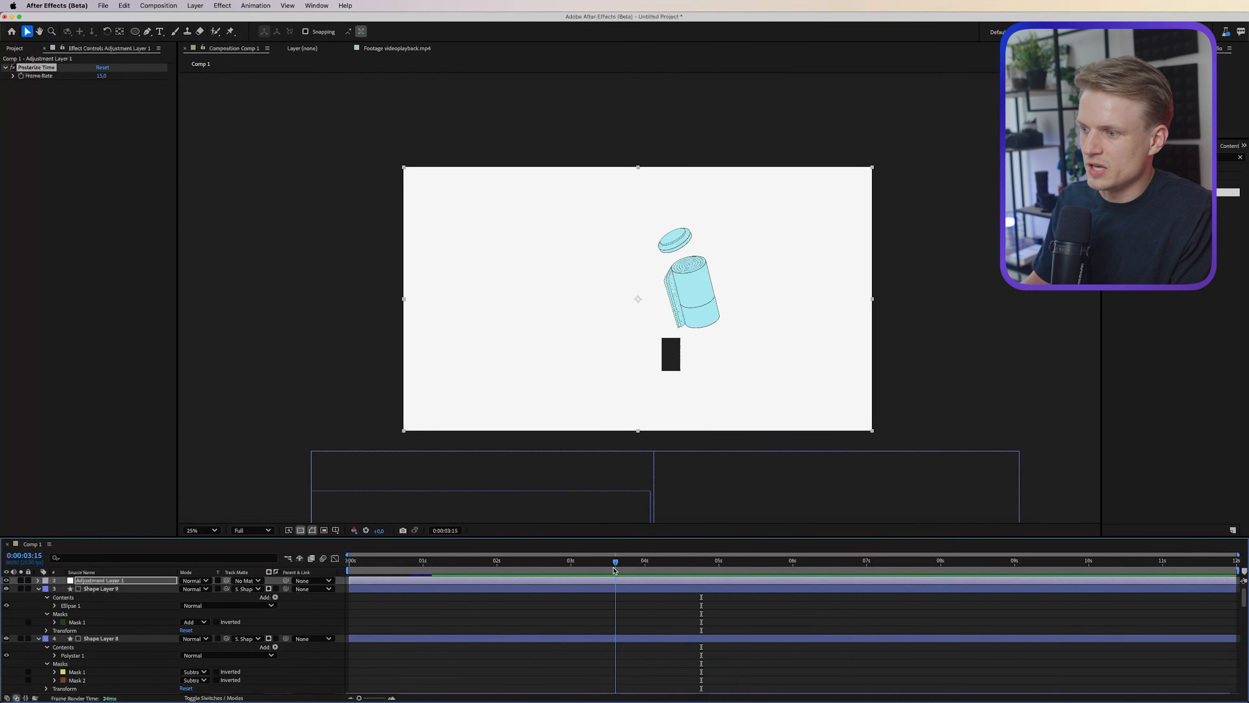
key(space)
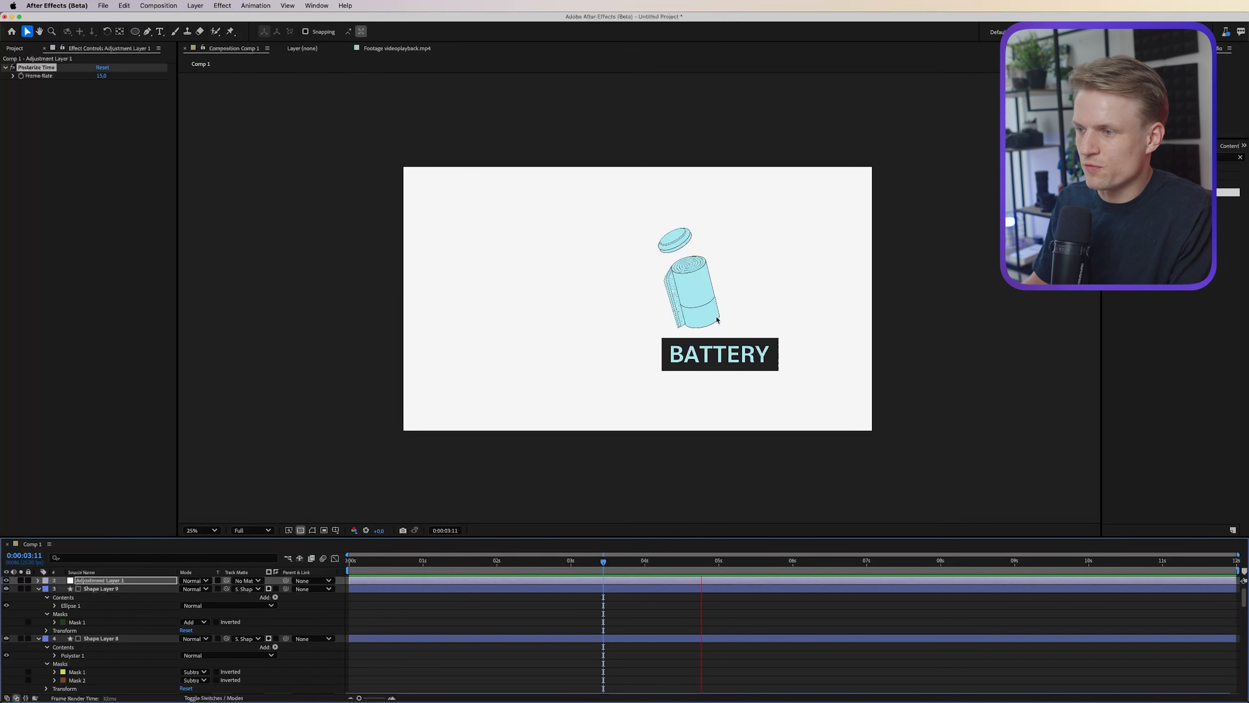